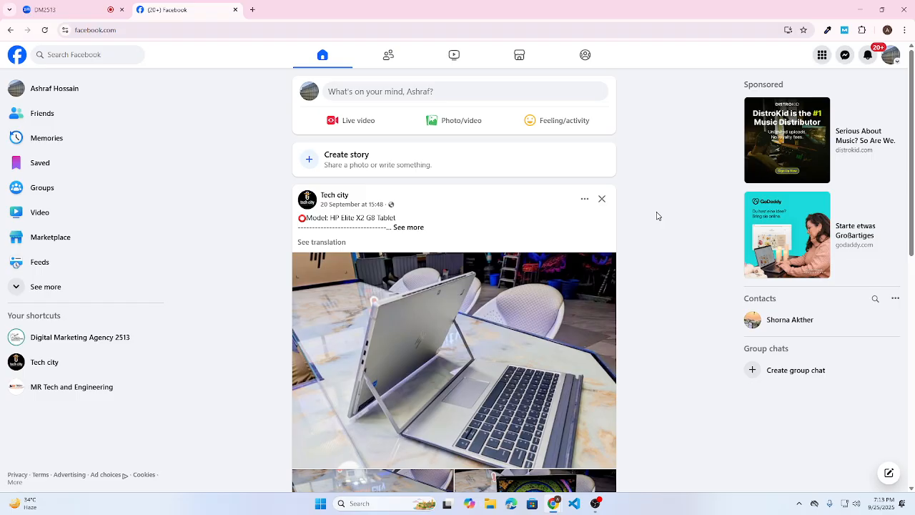
Step: Open Meta Business Suite from the Facebook menu
left_click(890, 56)
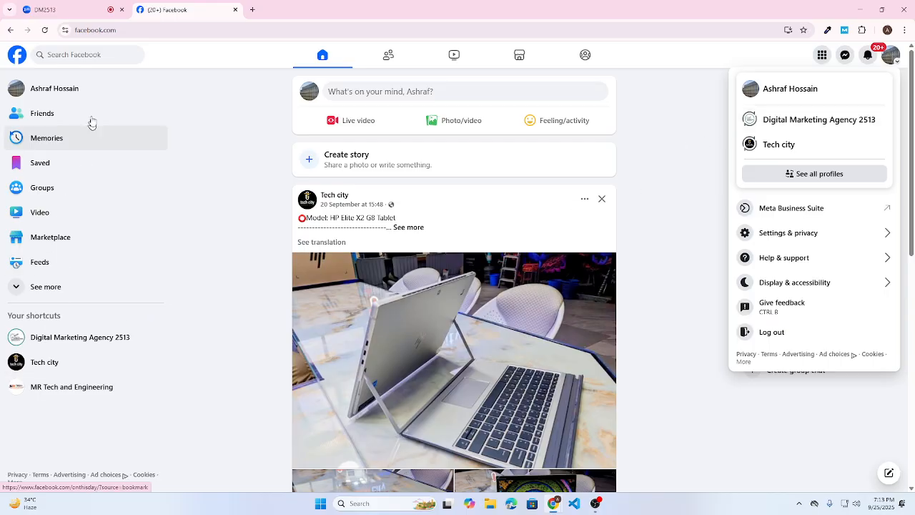
left_click(827, 58)
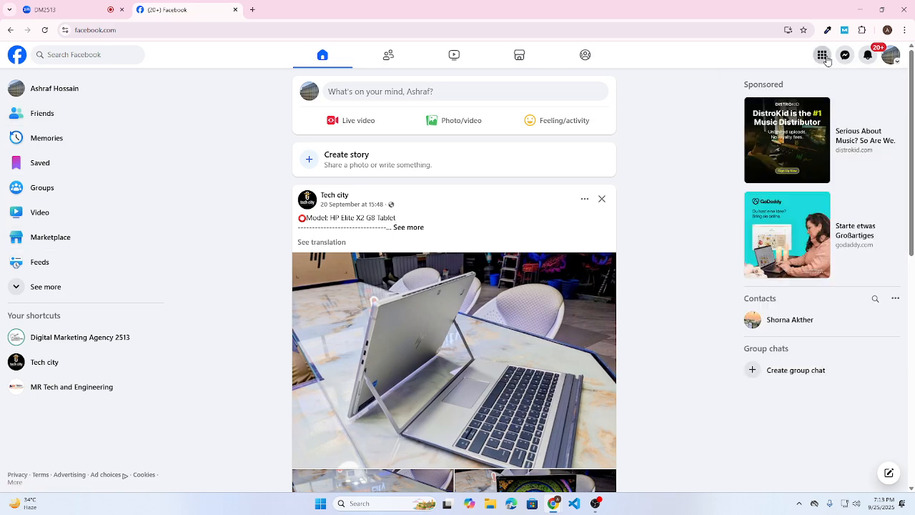
left_click(822, 55)
scroll(714, 214, "down", 6)
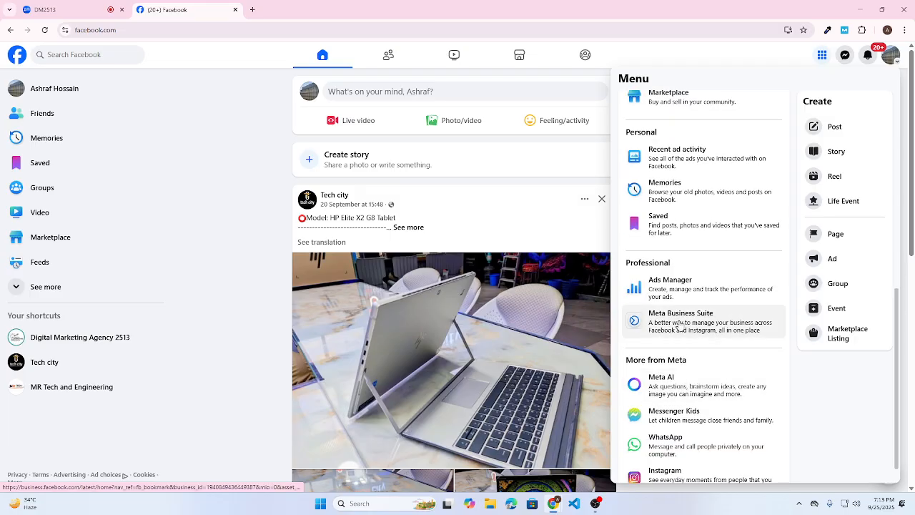
left_click(679, 326)
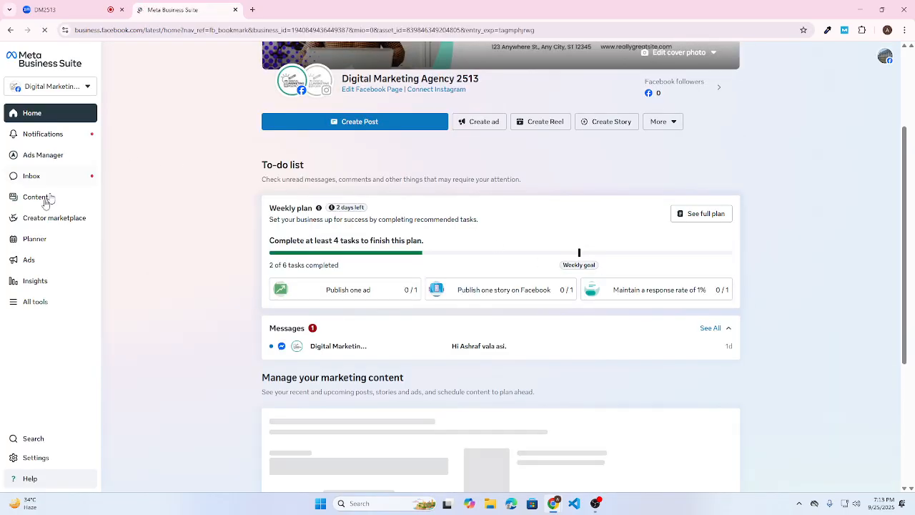
Step: Open business settings for the Bdcalling It LTD. portfolio, entering the two-factor authentication code
left_click(71, 87)
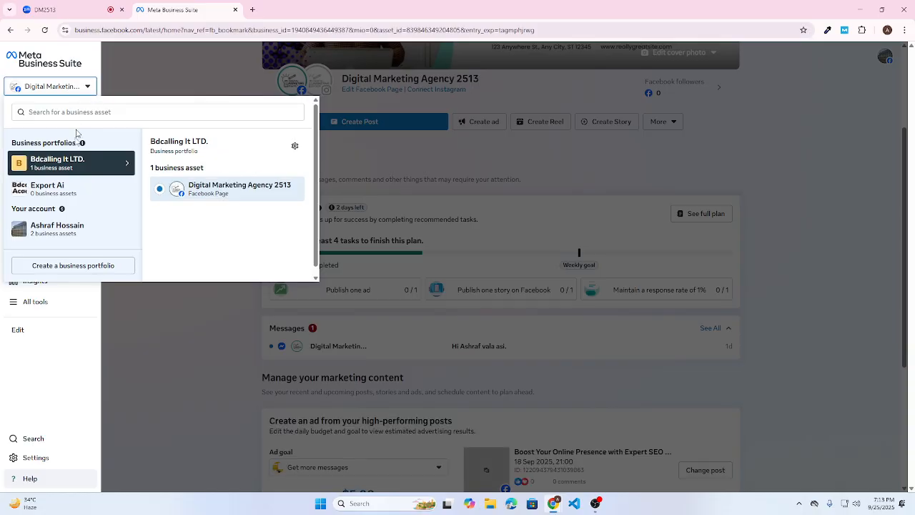
left_click(295, 147)
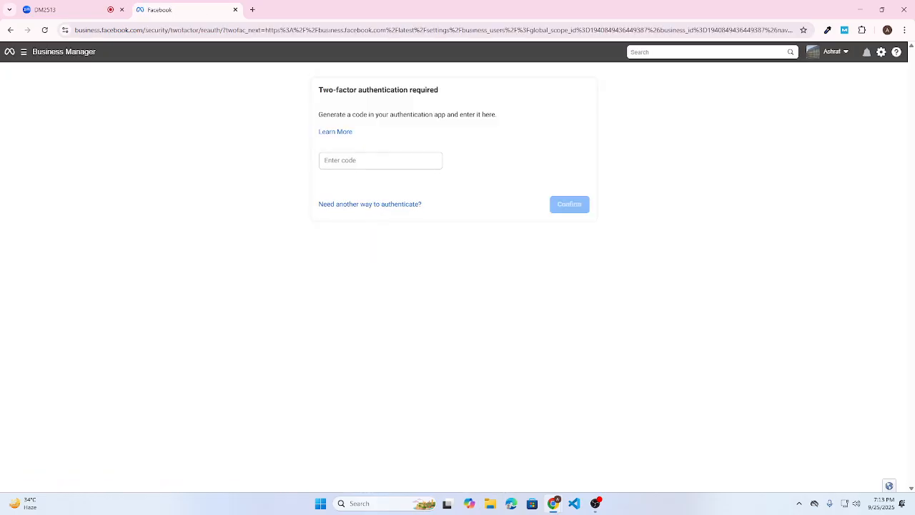
left_click(362, 154)
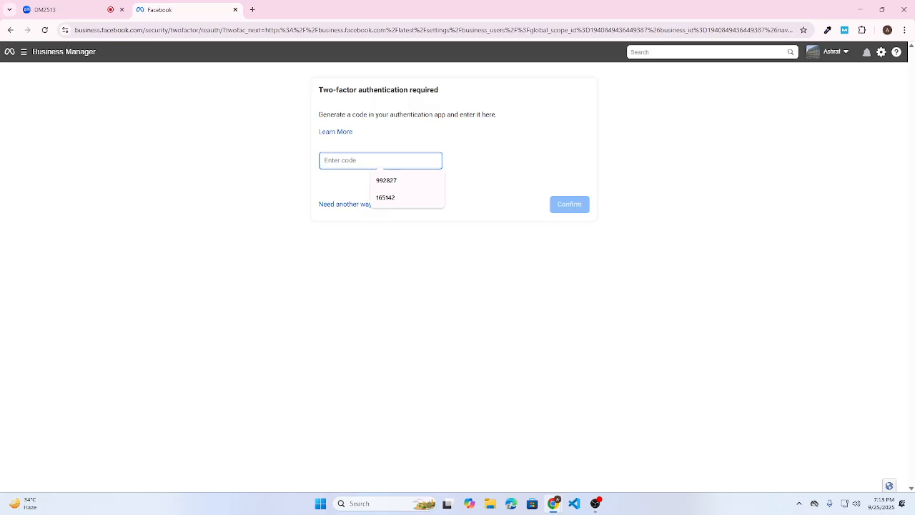
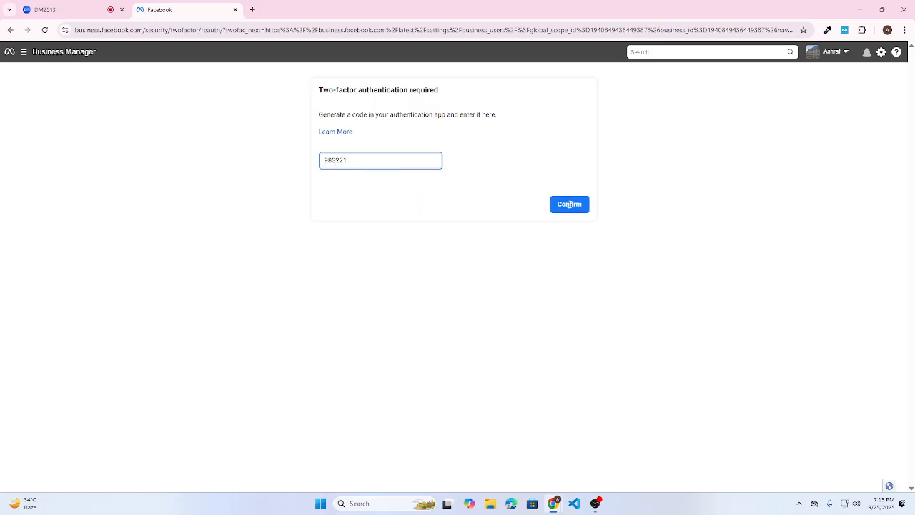
key("Return")
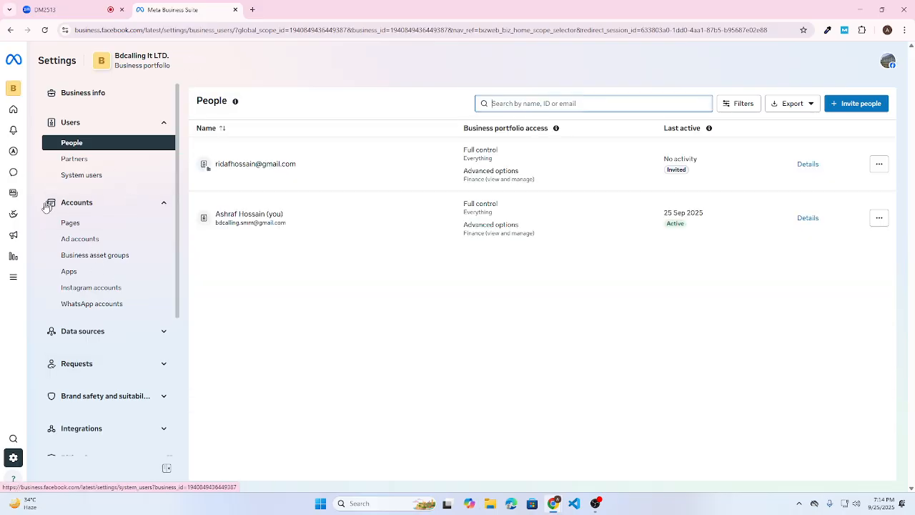
Step: View the Bdcalling It LTD. ad account in the portfolio's ad accounts settings
left_click(78, 244)
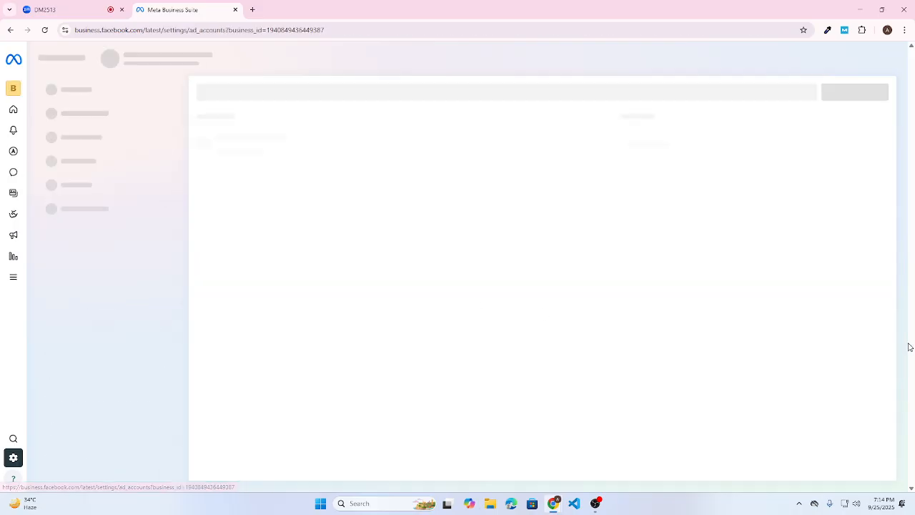
left_click(849, 150)
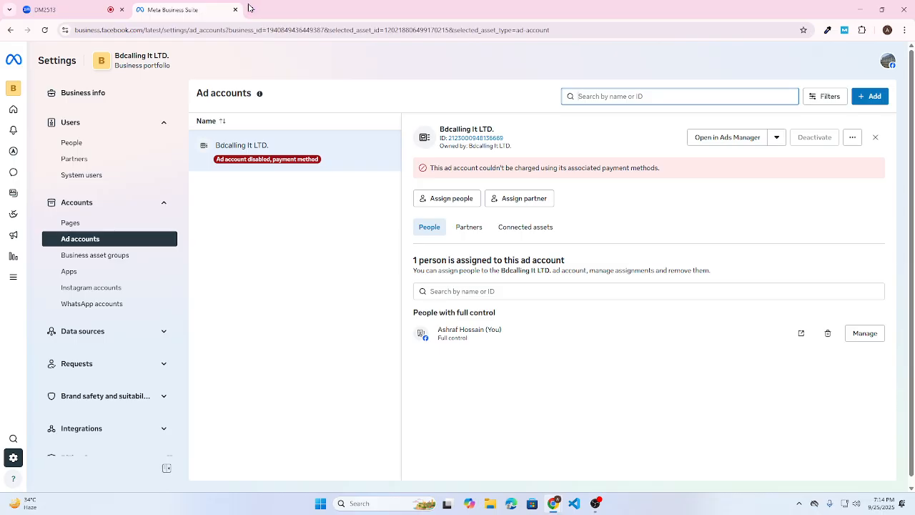
Step: Open Facebook in a new tab and switch to the Digital Marketing Agency 2513 page profile
left_click(251, 11)
type("face")
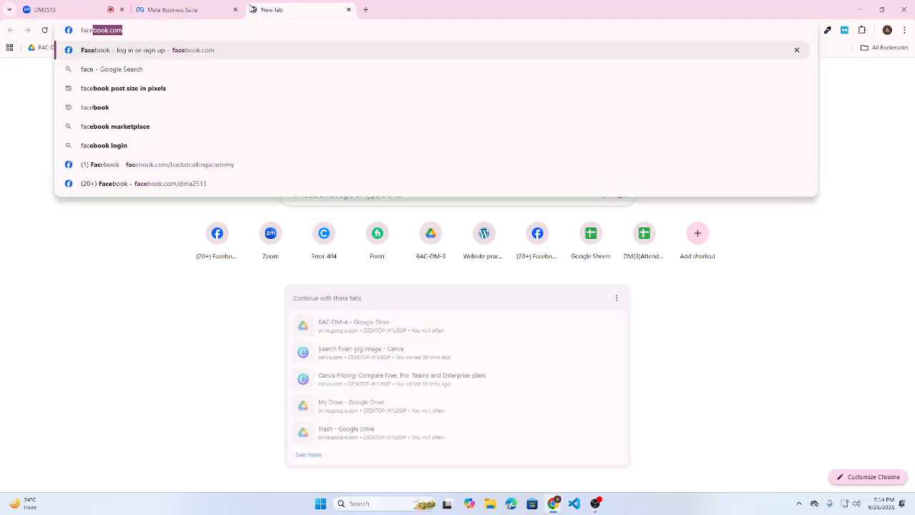
key("Return")
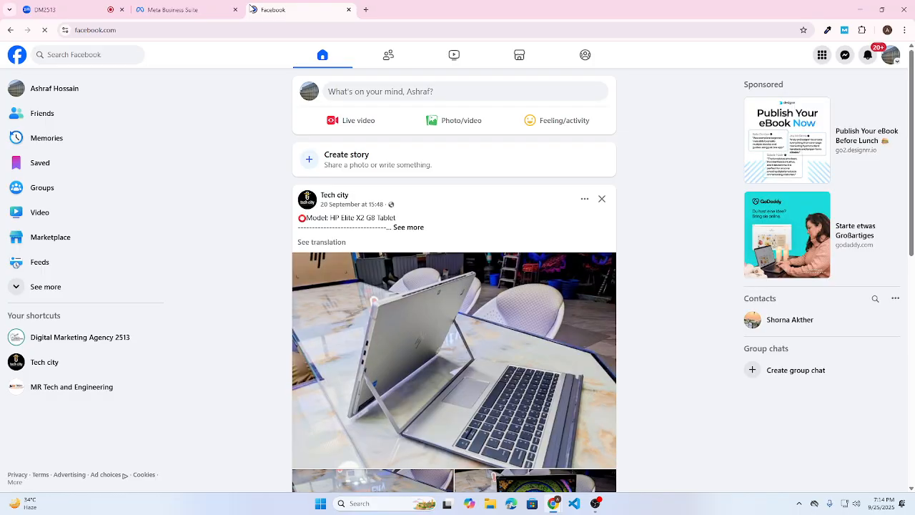
left_click(868, 55)
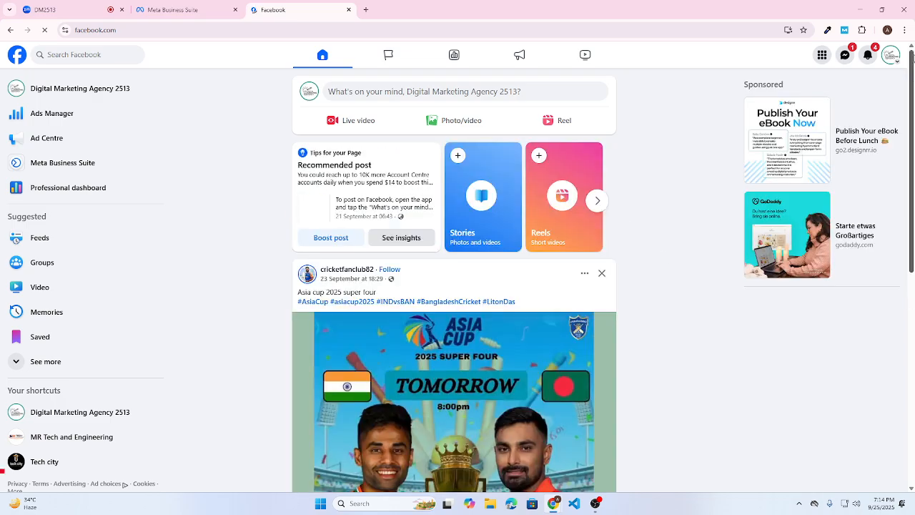
left_click(891, 55)
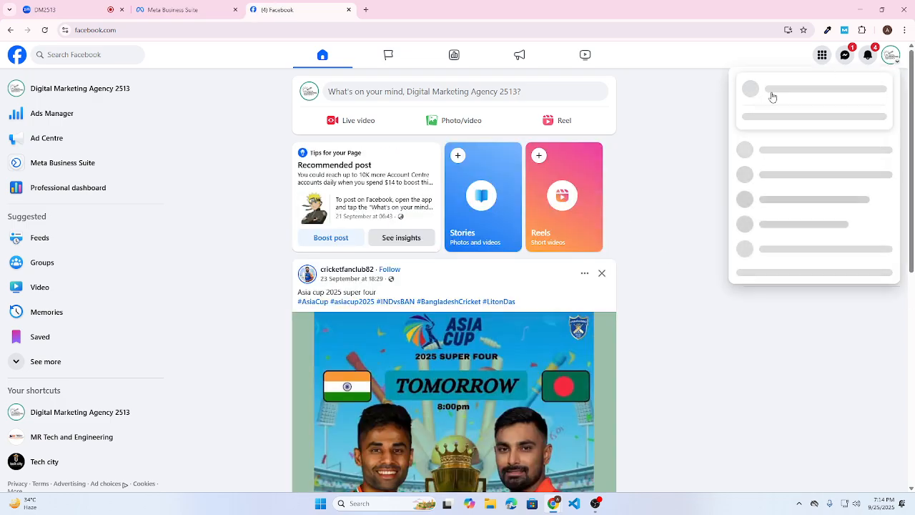
left_click(771, 92)
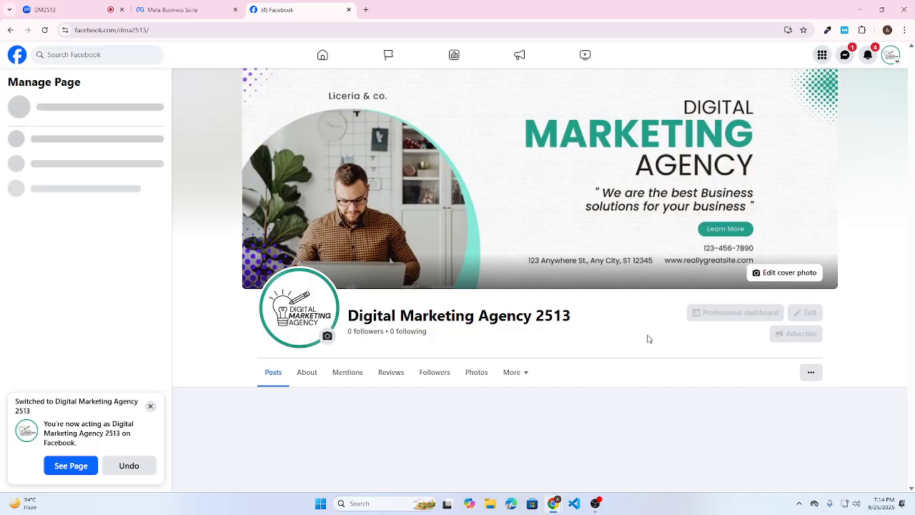
Step: Review the Digital Marketing Agency 2513 page's intro, photos and posts alongside the ad account settings
scroll(647, 337, "down", 10)
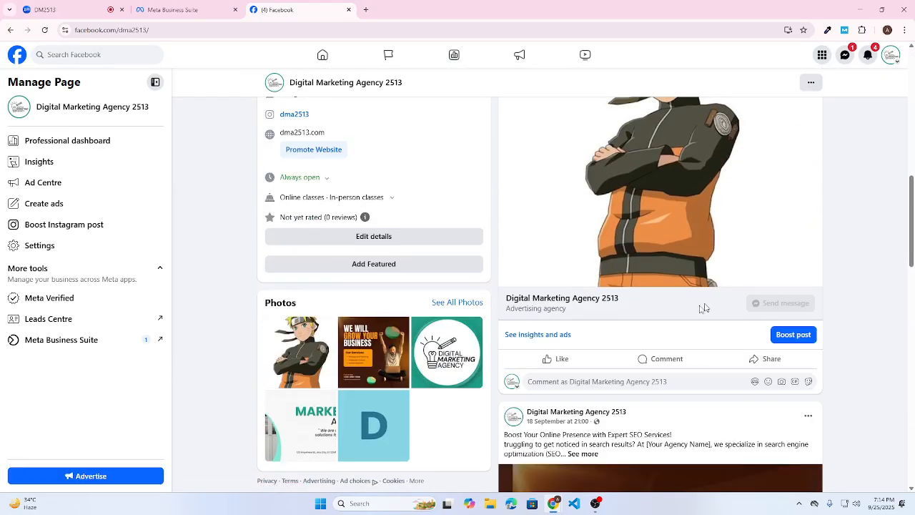
scroll(817, 347, "down", 8)
scroll(843, 324, "down", 7)
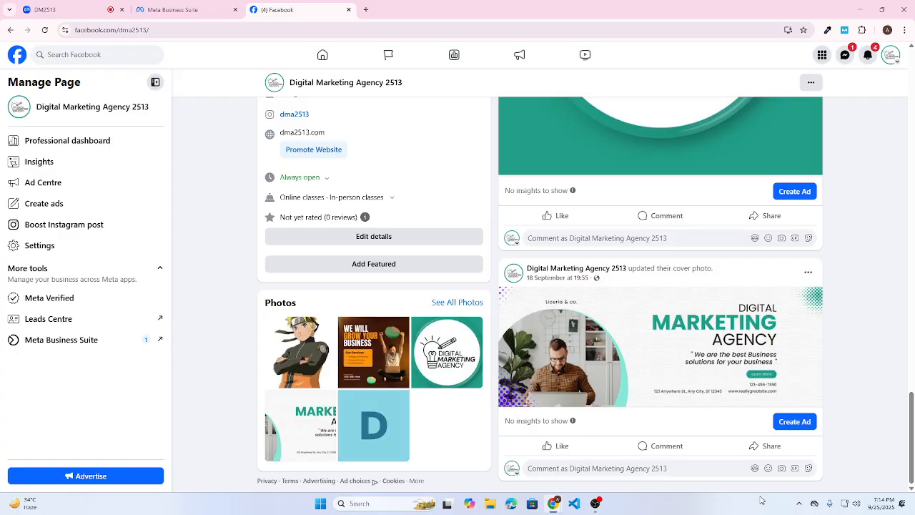
left_click(175, 6)
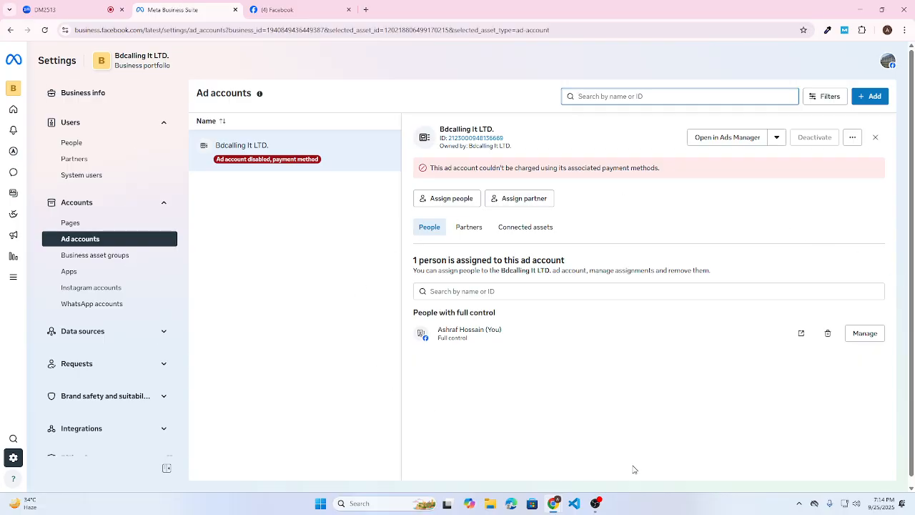
left_click(291, 4)
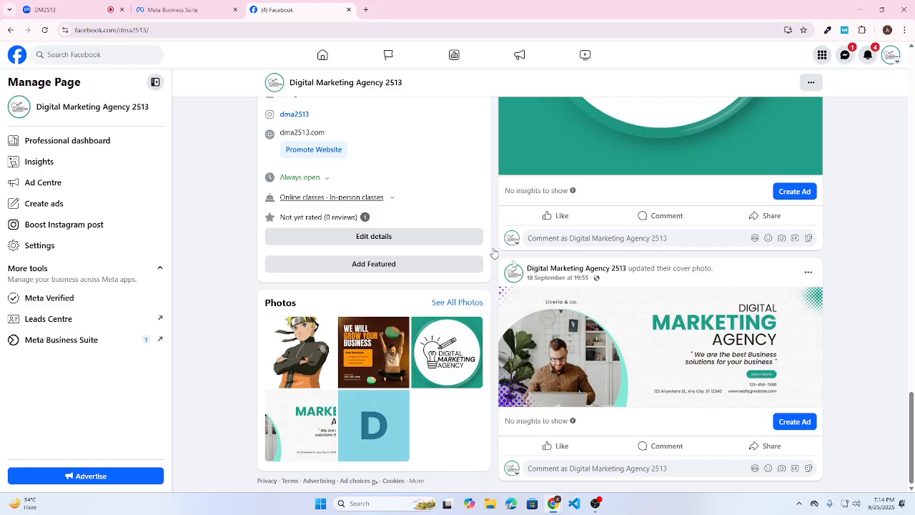
mouse_move(556, 275)
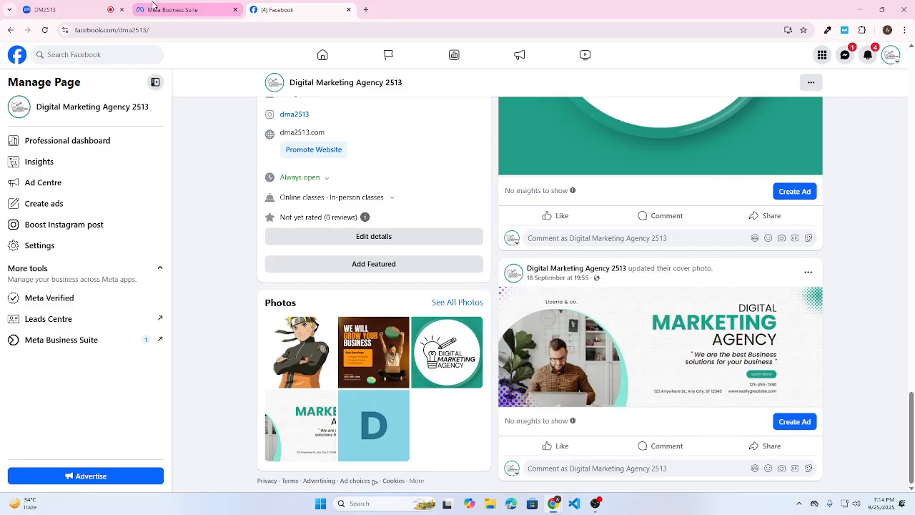
scroll(468, 326, "up", 5)
scroll(601, 292, "up", 8)
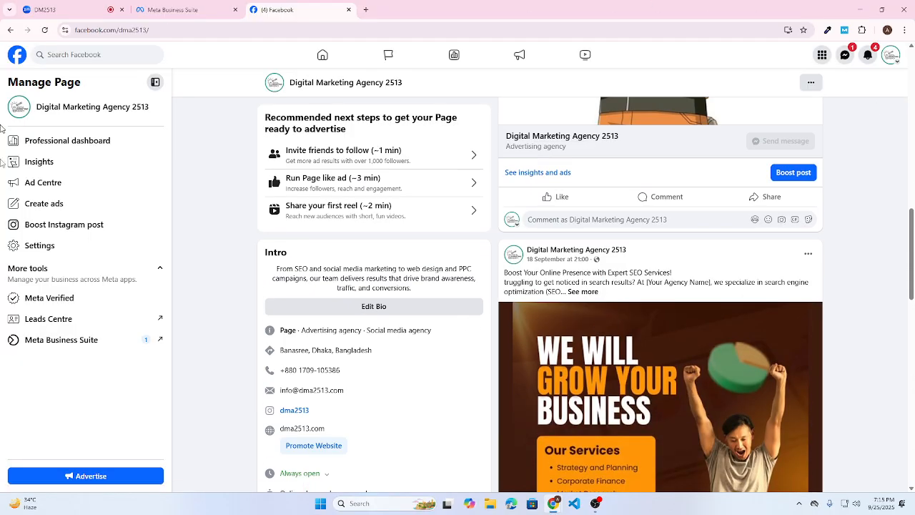
scroll(513, 326, "up", 3)
scroll(515, 327, "up", 5)
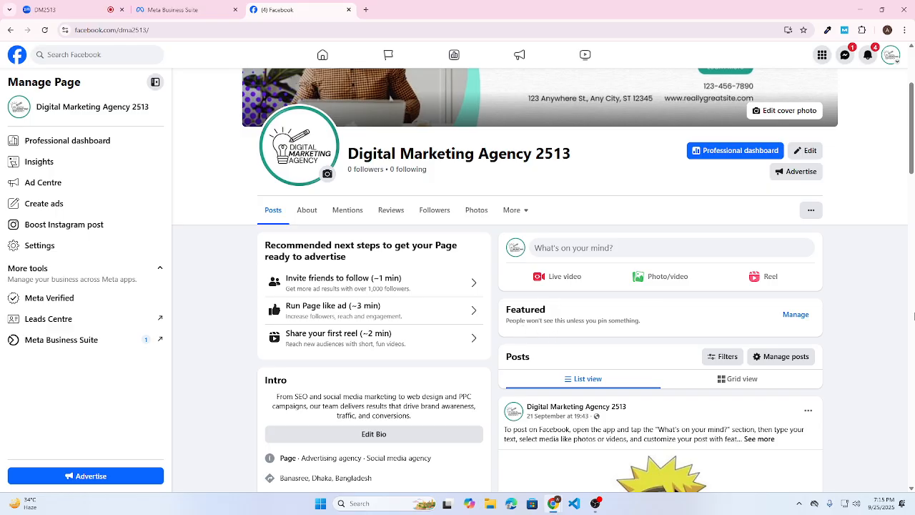
scroll(913, 316, "down", 10)
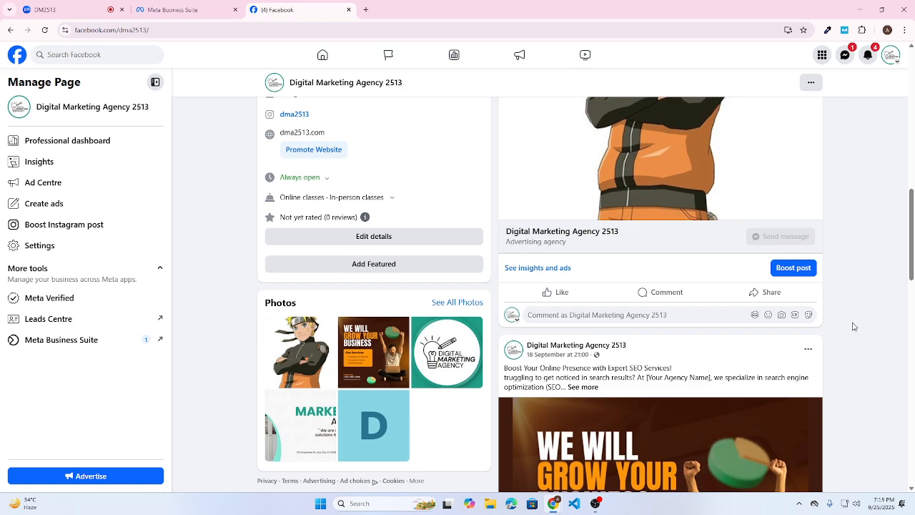
scroll(811, 330, "up", 4)
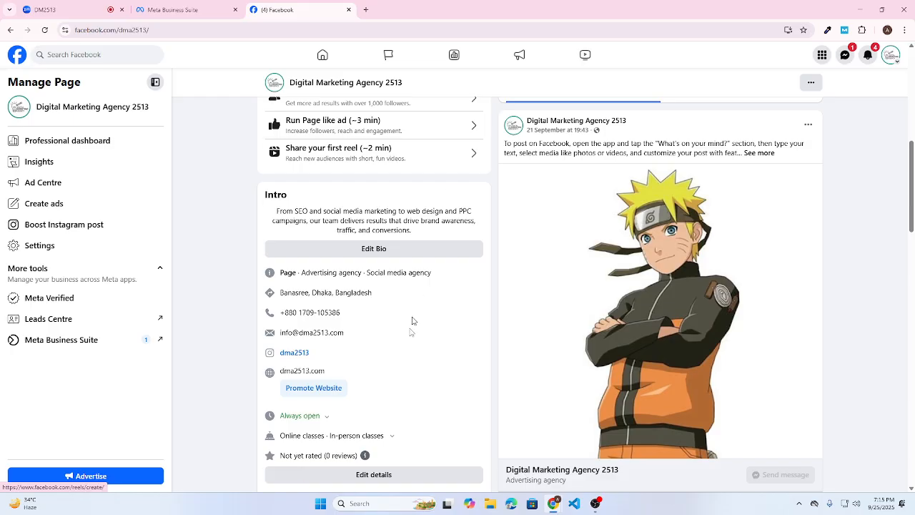
scroll(717, 372, "down", 2)
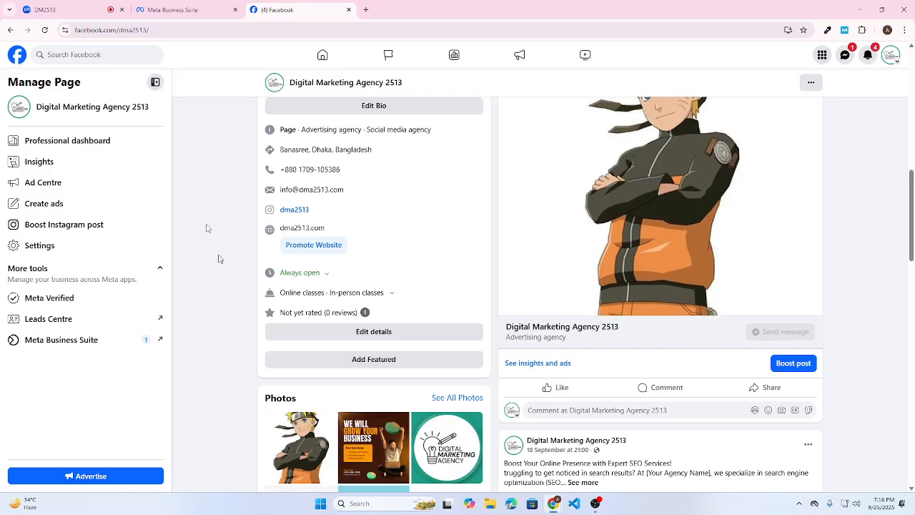
left_click(164, 11)
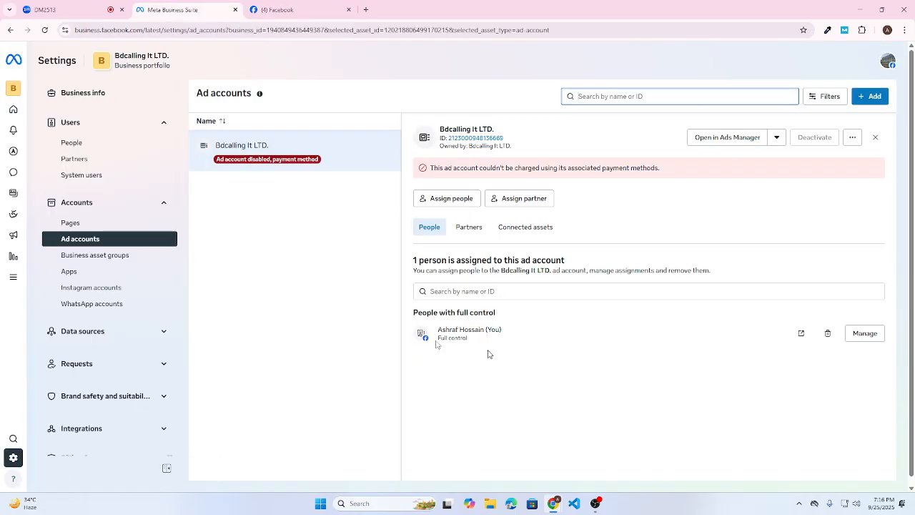
left_click(277, 9)
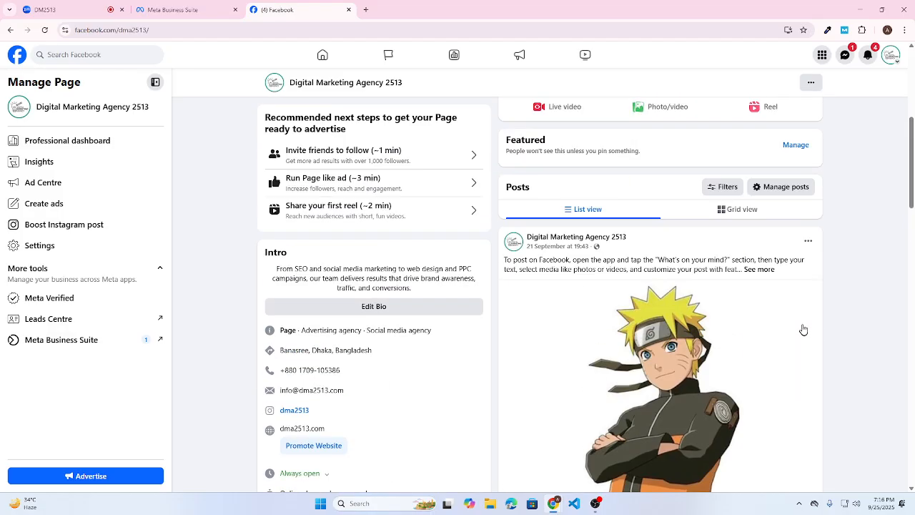
scroll(803, 325, "down", 3)
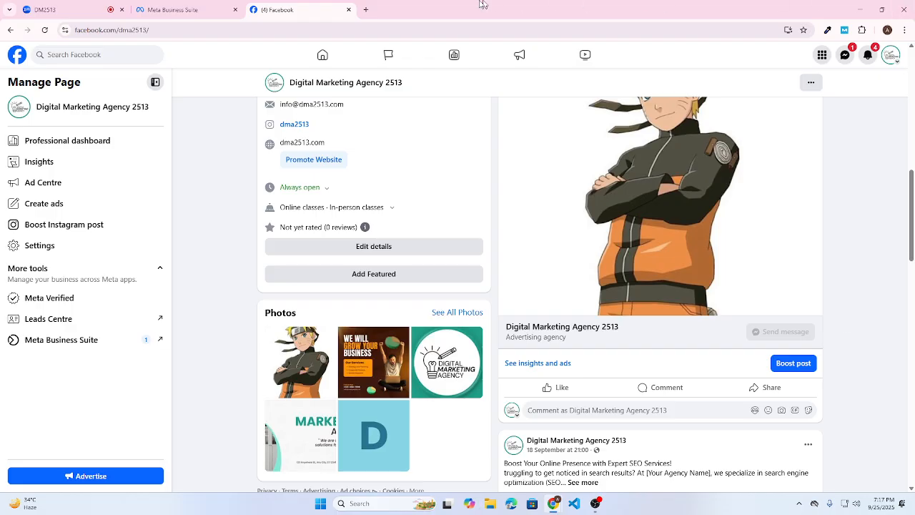
Step: Search Google Images for "marketing funel" in a new tab and open the Skyword marketing funnel image
left_click(366, 9)
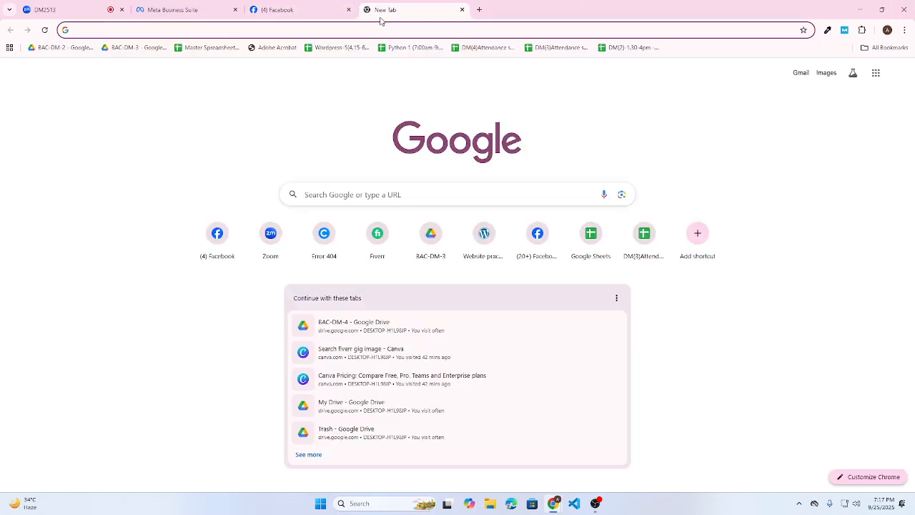
type("marketing funel")
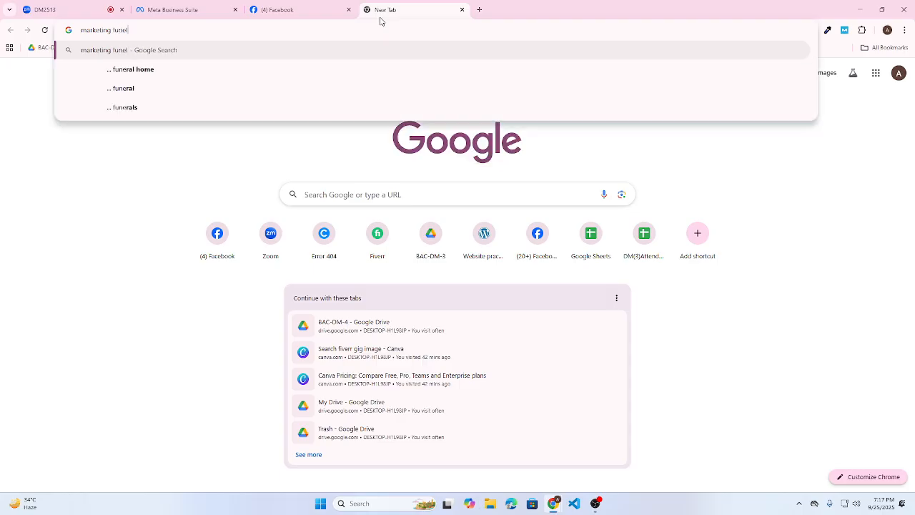
key("Return")
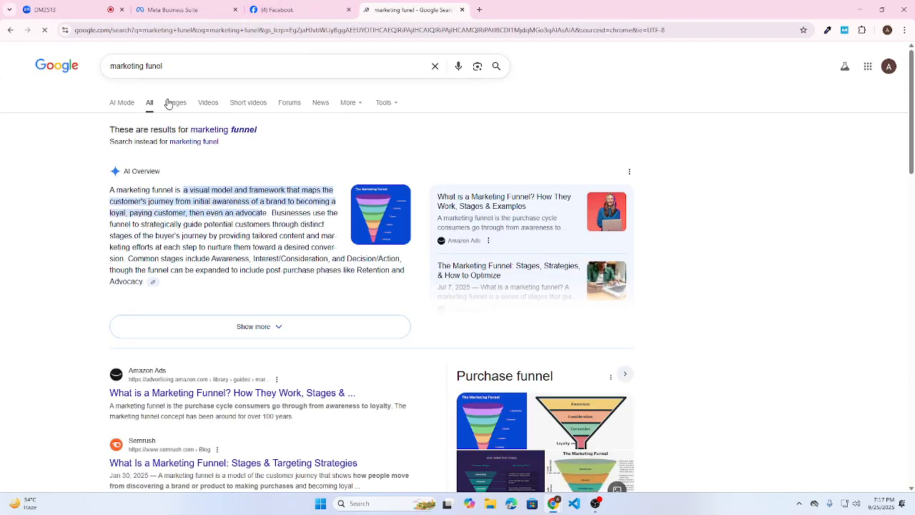
left_click(177, 102)
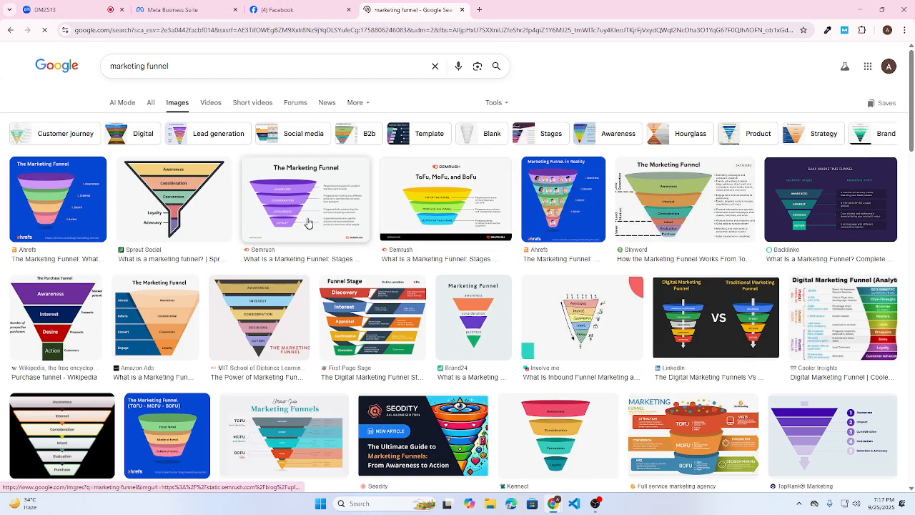
left_click(649, 192)
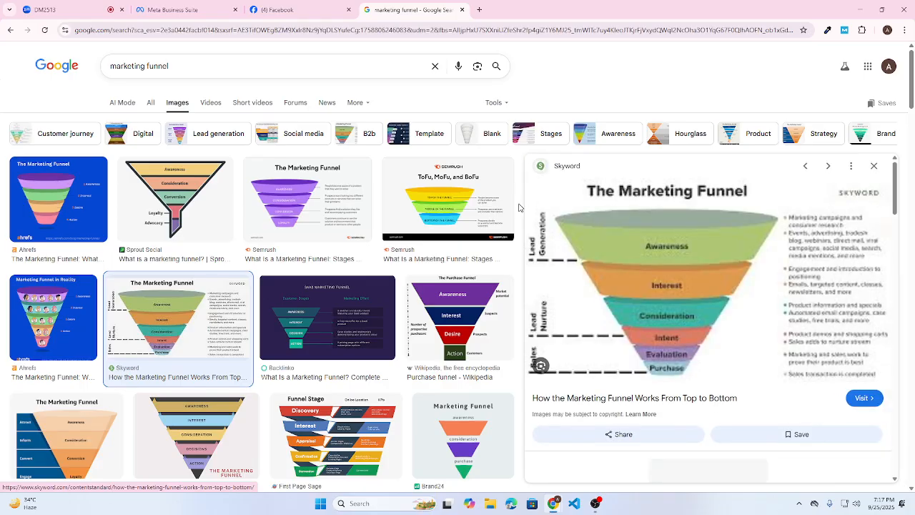
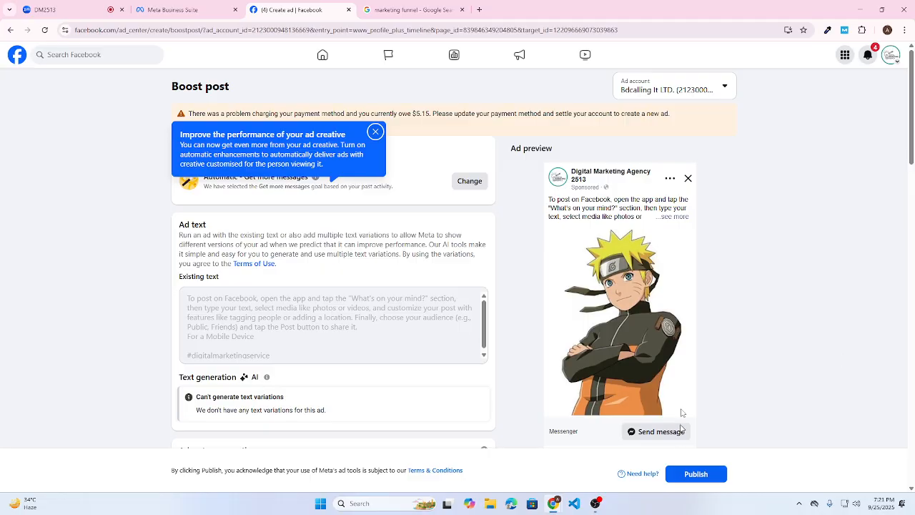
Step: Dismiss the creative-performance tip and open the ad account list, keeping Bdcalling It LTD. selected
left_click(375, 133)
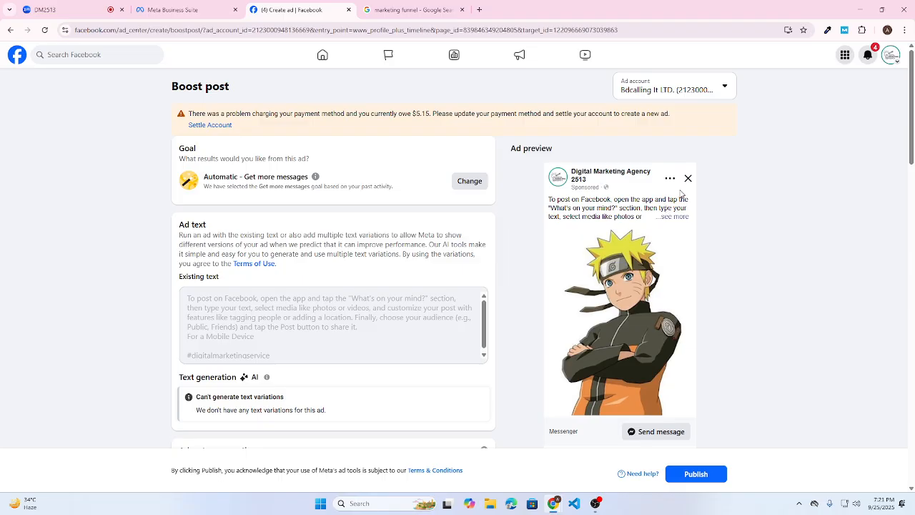
left_click(722, 85)
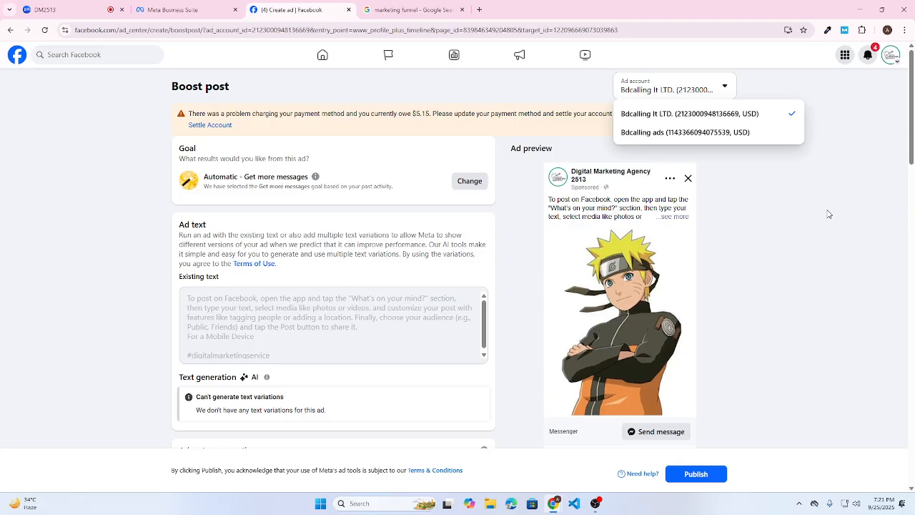
left_click(790, 185)
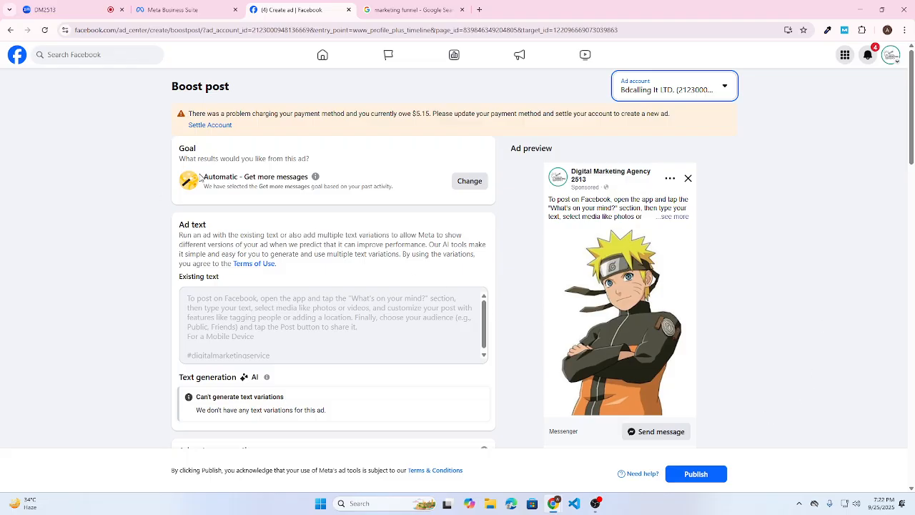
Step: Review the available ad goal options, leaving the goal on Automatic - Get more messages
left_click_drag(204, 178, 311, 181)
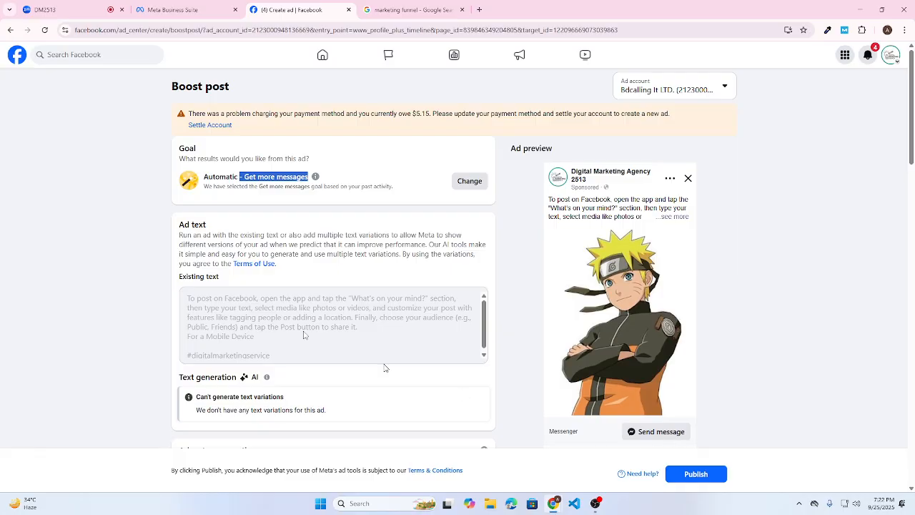
left_click(122, 167)
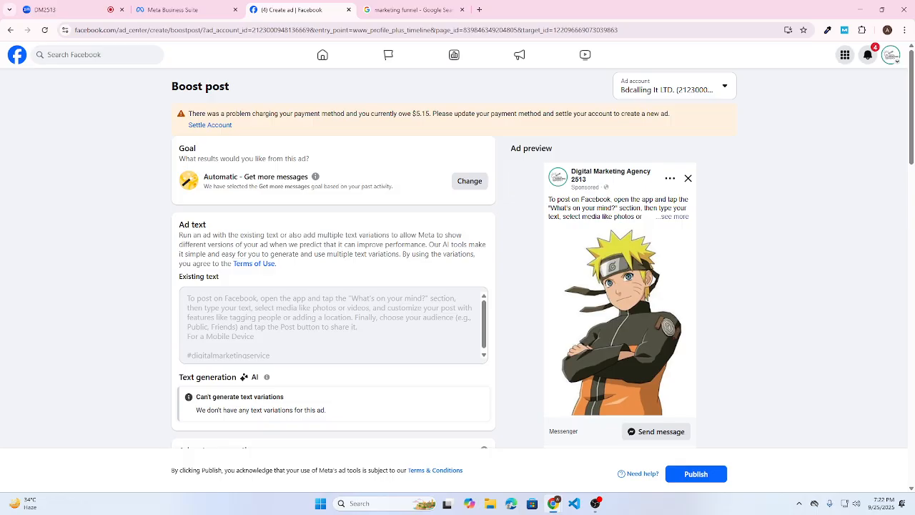
left_click(468, 181)
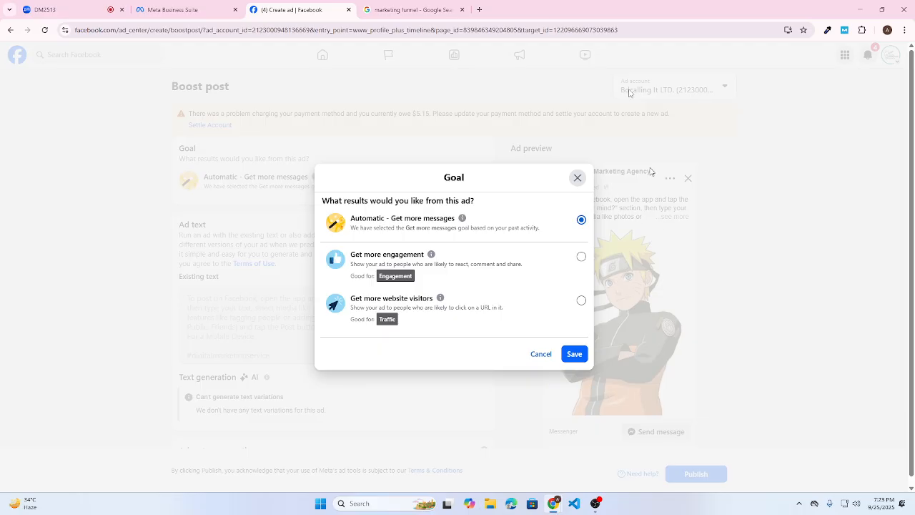
left_click(471, 274)
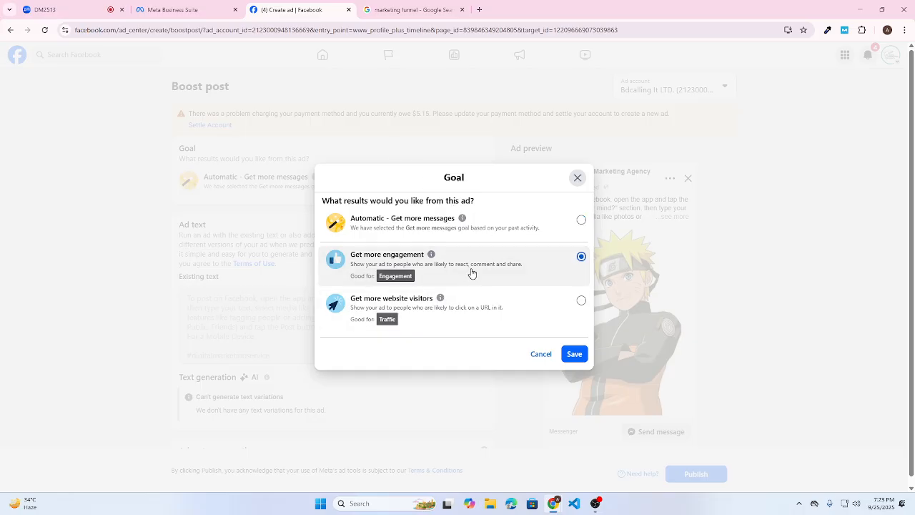
left_click(505, 320)
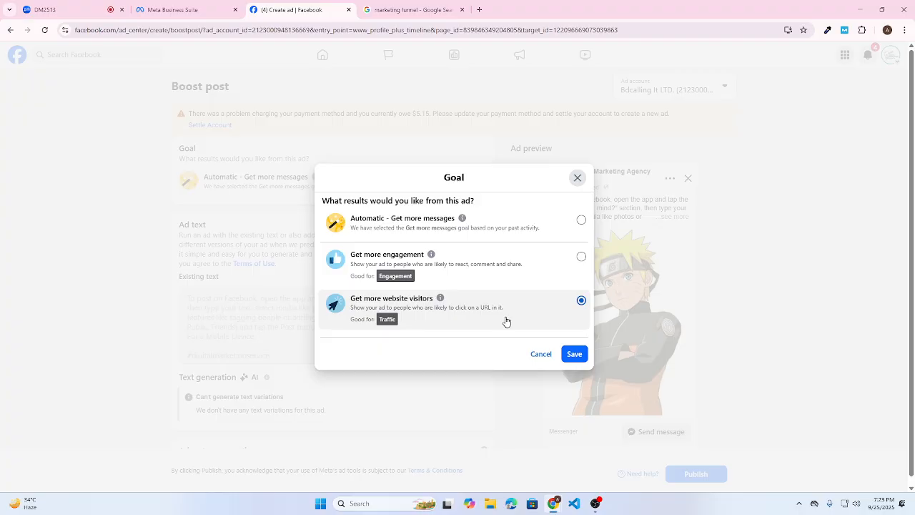
left_click(552, 226)
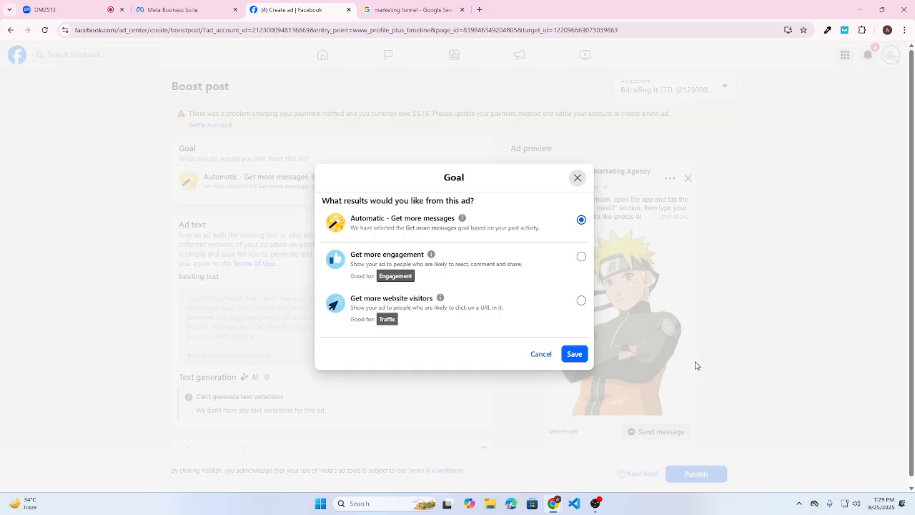
left_click(576, 354)
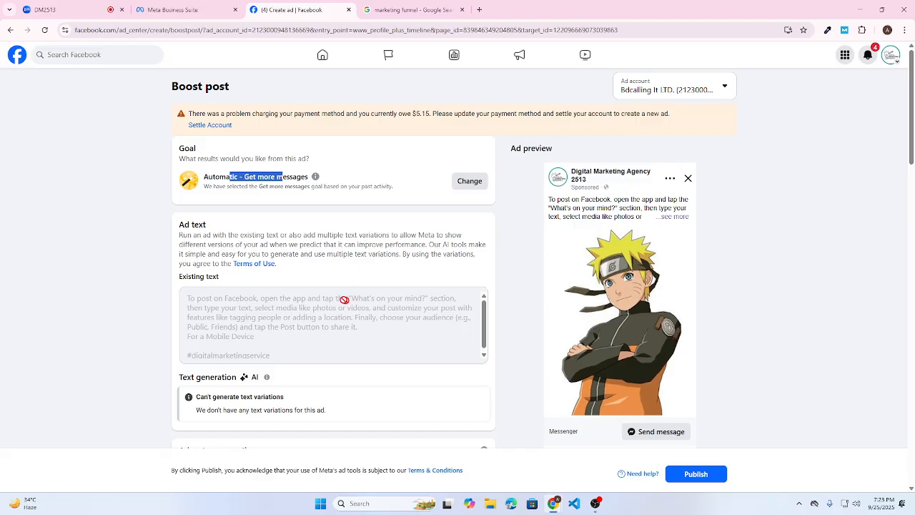
Step: Change the boosted post's goal to Get more website visitors
scroll(312, 223, "down", 5)
scroll(302, 372, "down", 15)
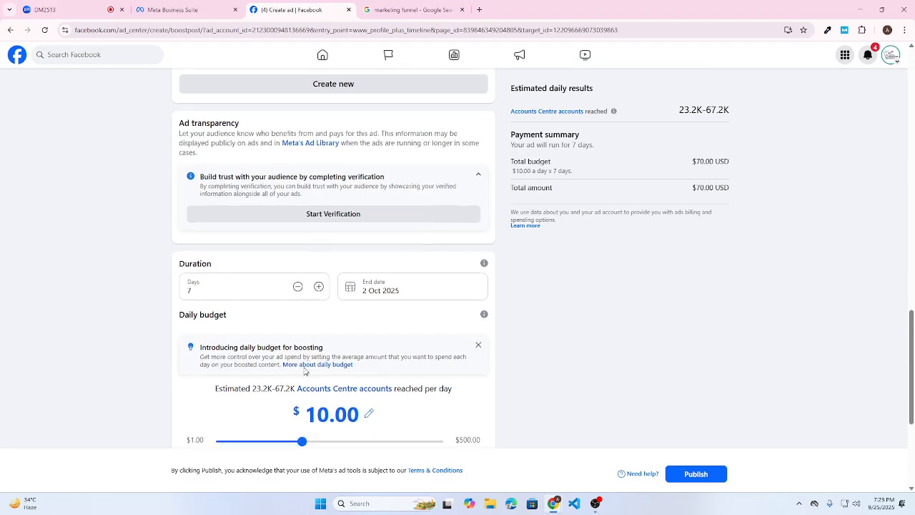
scroll(353, 385, "up", 12)
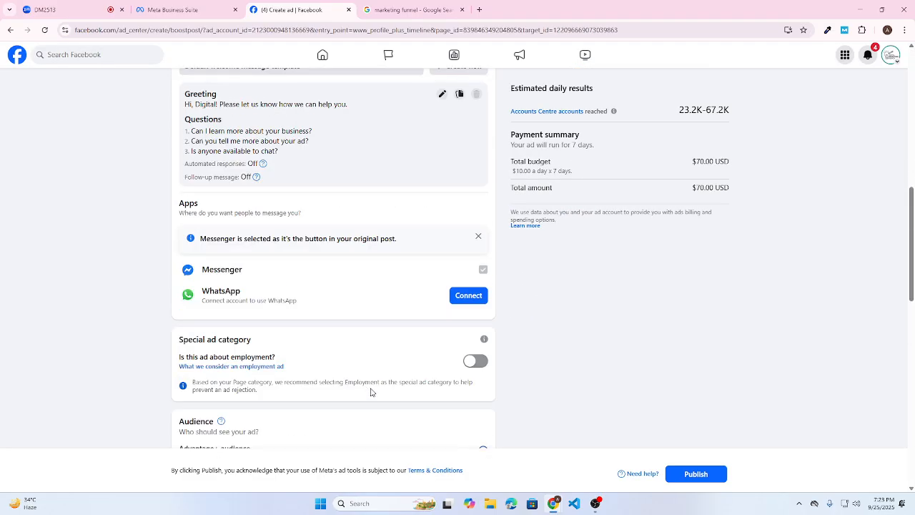
scroll(282, 324, "up", 10)
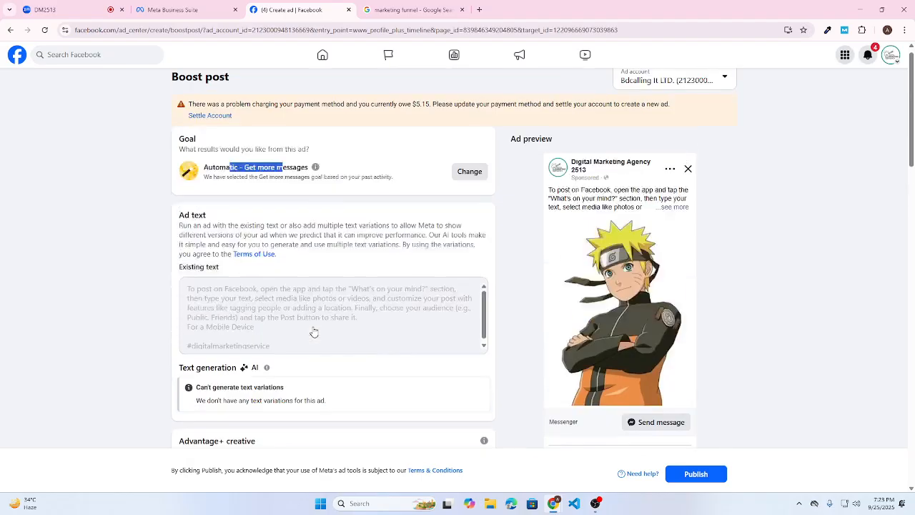
left_click(483, 184)
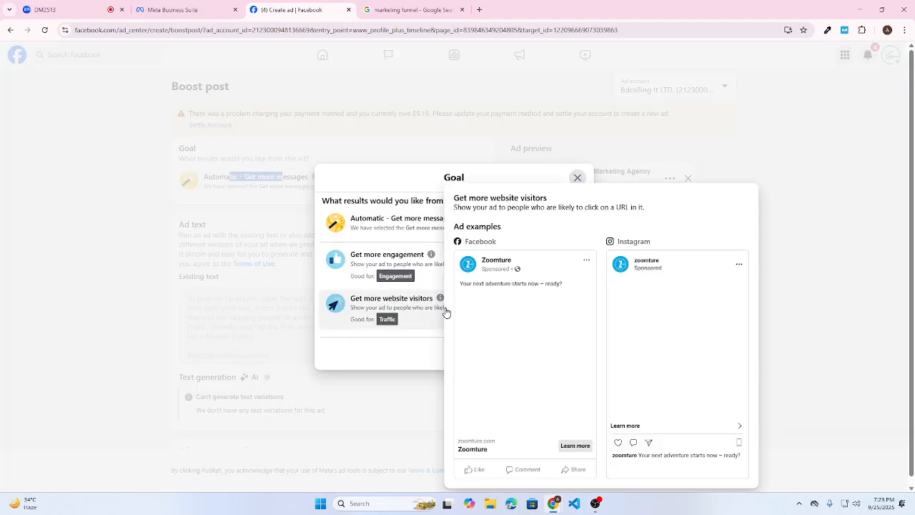
left_click(432, 311)
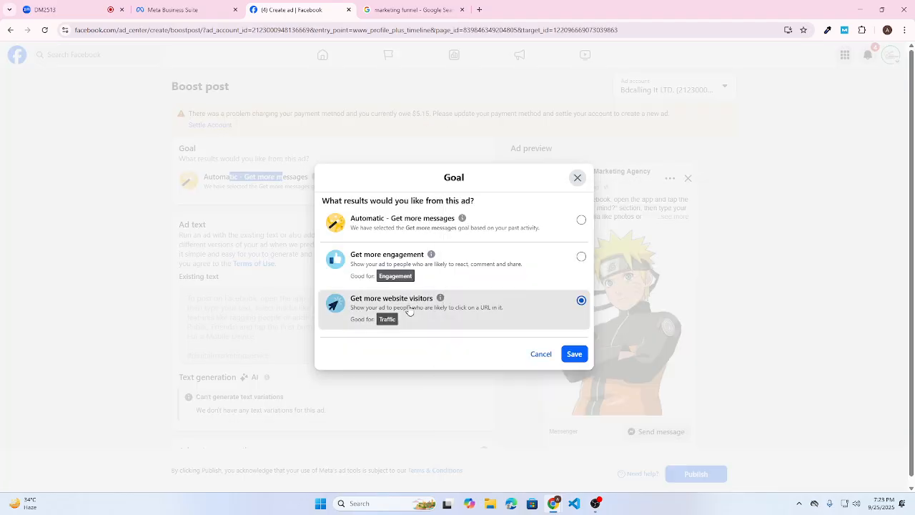
left_click(574, 354)
Step: Review the boost form's audience, duration, daily budget and placements, and glance at the ad accounts tab
scroll(429, 237, "down", 6)
scroll(421, 226, "down", 5)
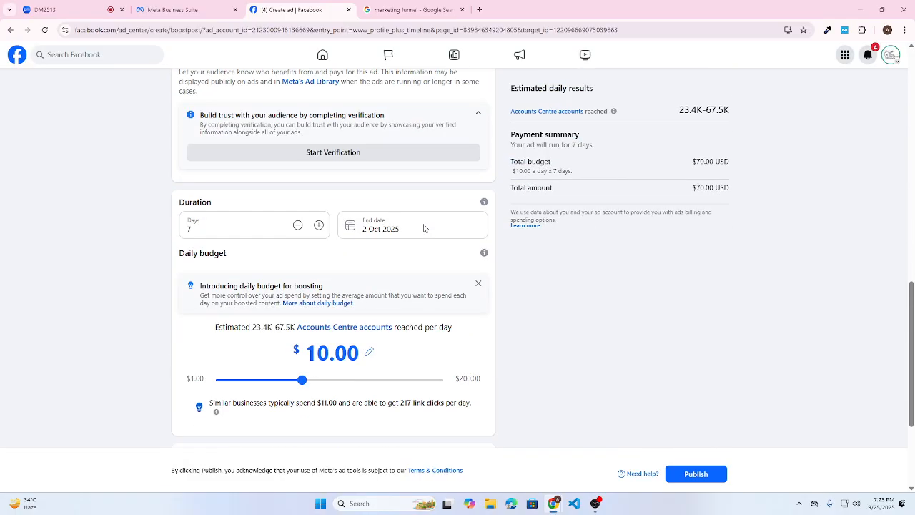
scroll(423, 231, "up", 3)
scroll(386, 214, "up", 2)
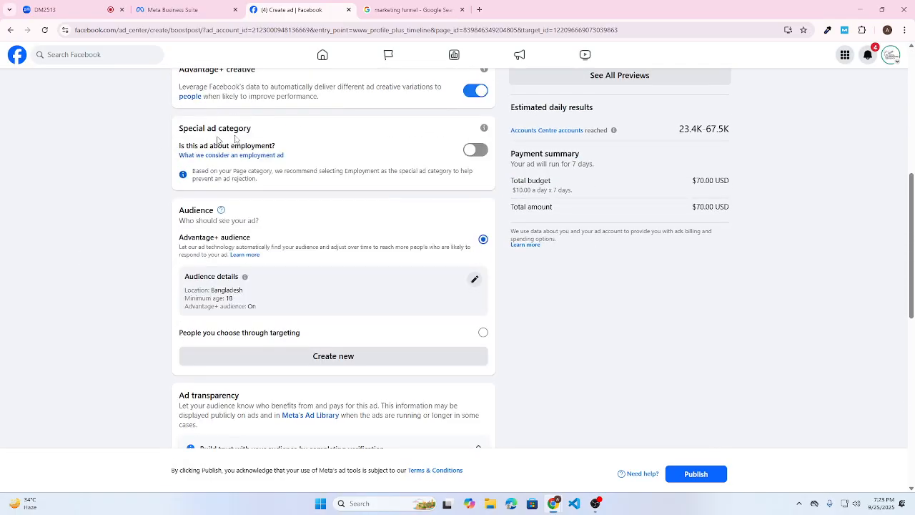
scroll(236, 220, "down", 4)
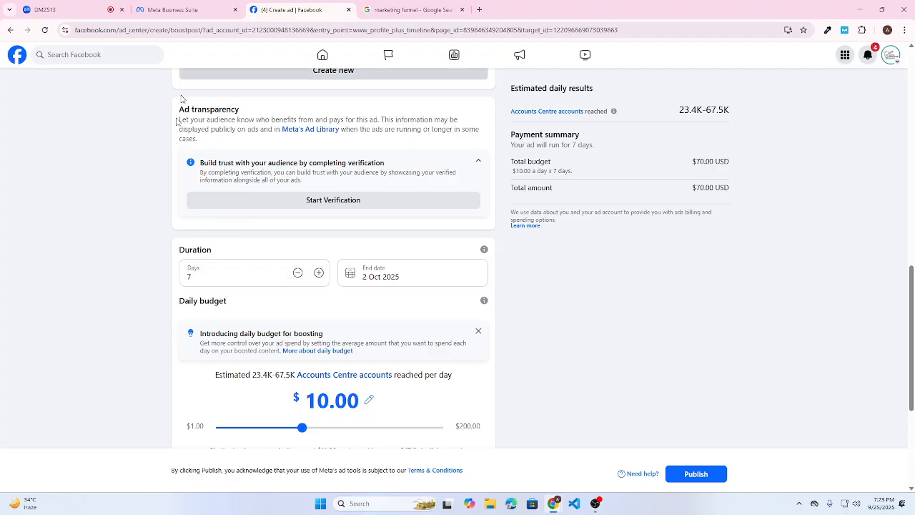
scroll(241, 313, "up", 5)
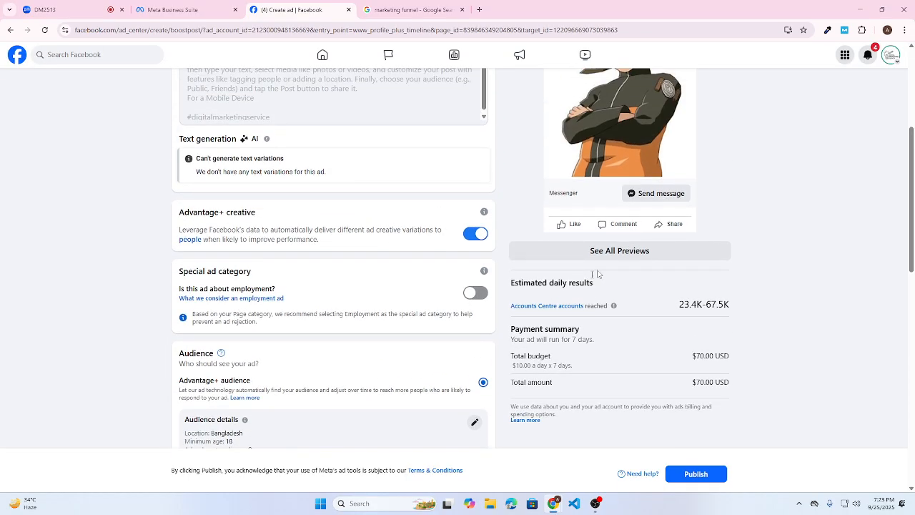
scroll(317, 334, "up", 2)
scroll(317, 334, "up", 1)
scroll(316, 333, "down", 3)
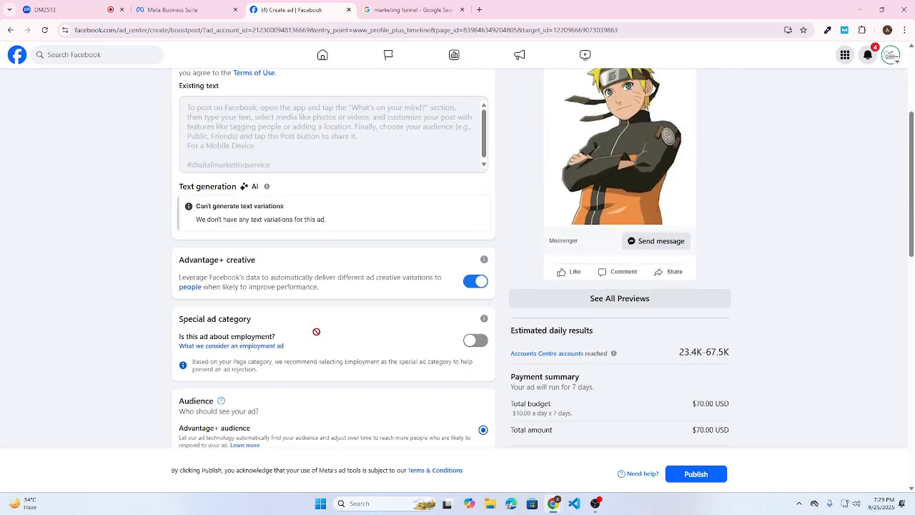
scroll(314, 331, "down", 1)
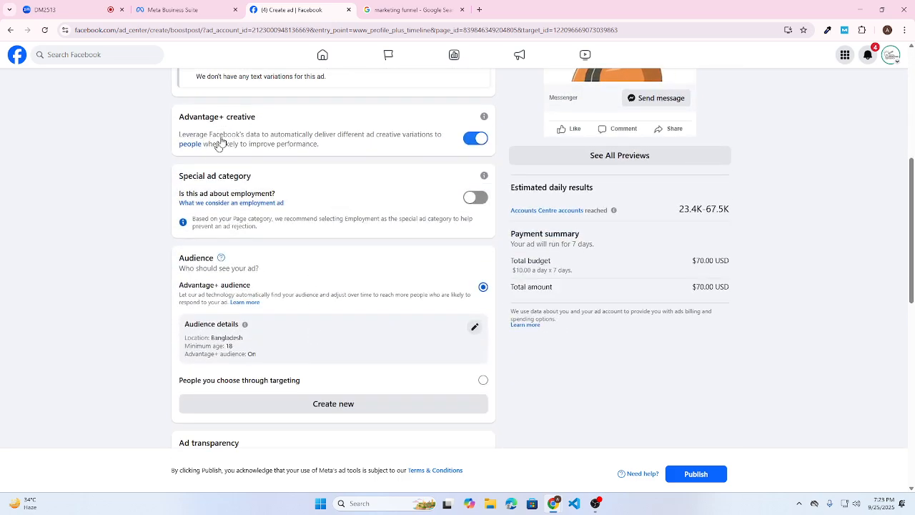
scroll(174, 350, "down", 1)
scroll(238, 217, "down", 2)
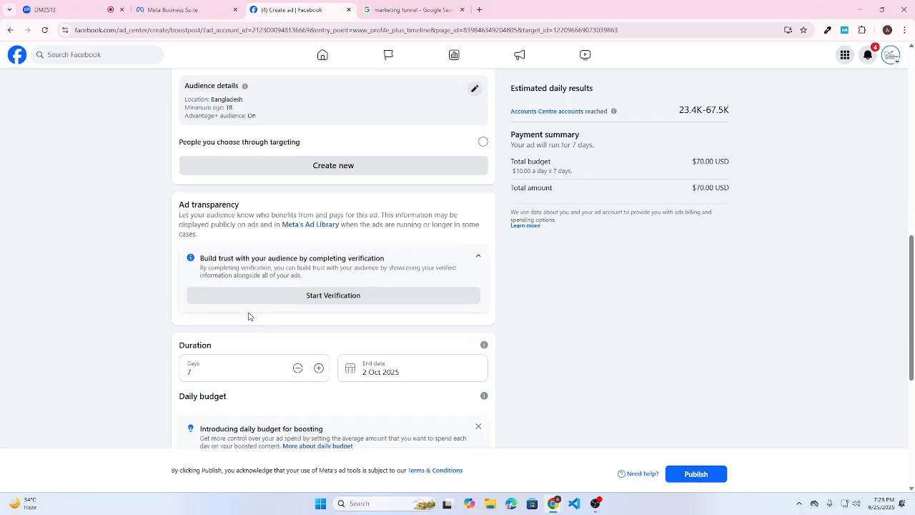
scroll(308, 299, "down", 1)
scroll(369, 338, "down", 3)
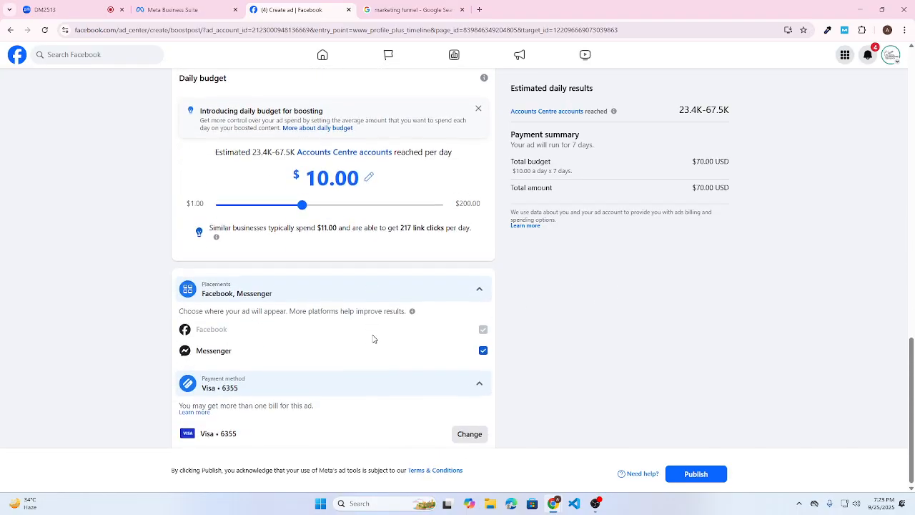
scroll(388, 339, "up", 10)
scroll(737, 308, "down", 2)
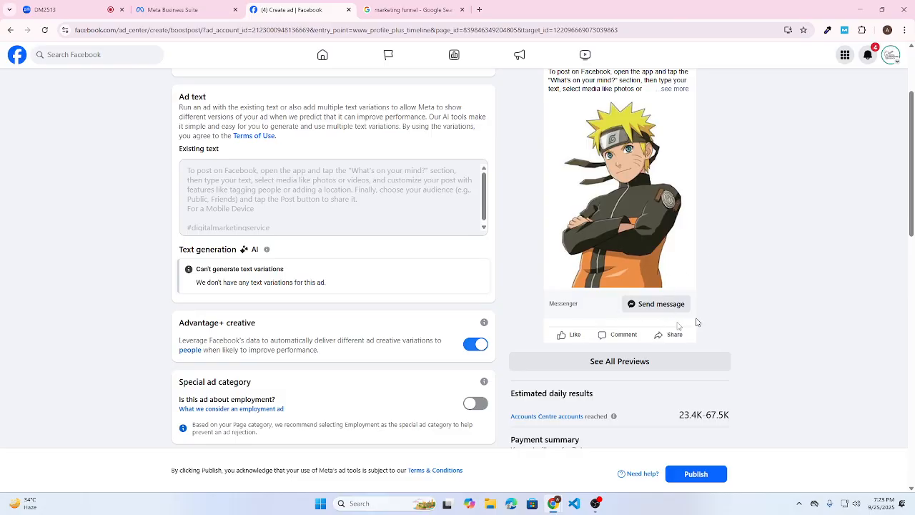
left_click(205, 7)
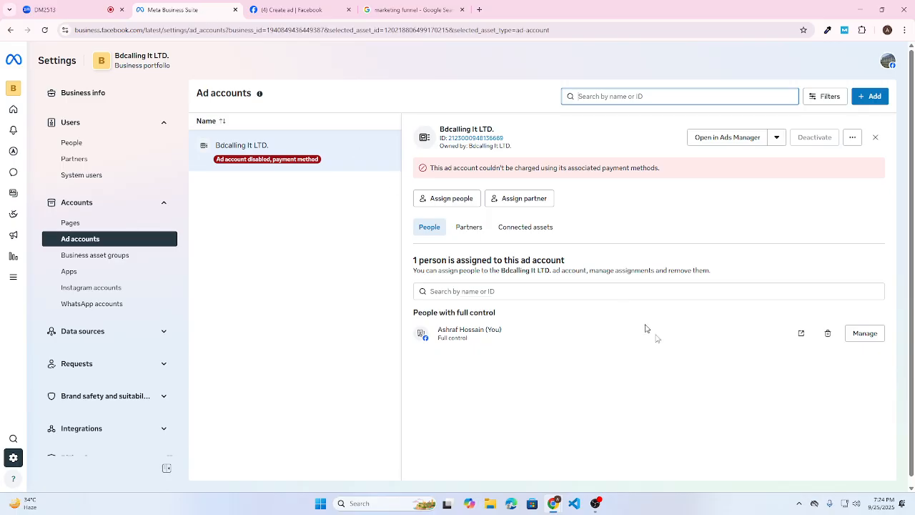
left_click(293, 7)
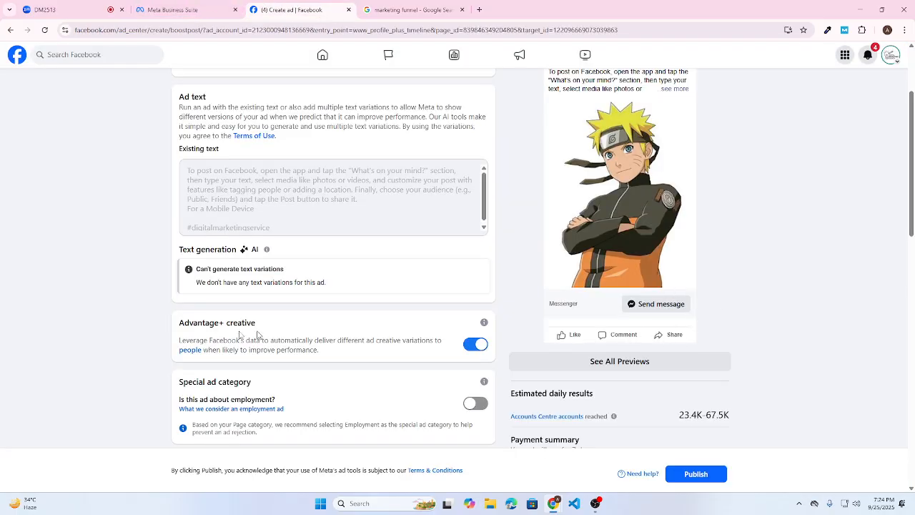
Step: Change the boosted post's goal to Get more engagement
scroll(259, 334, "up", 3)
left_click(468, 179)
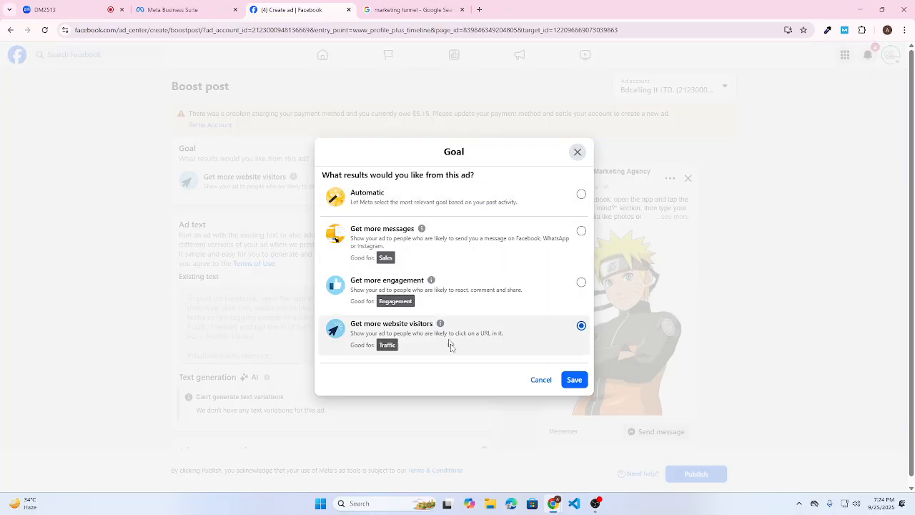
mouse_move(438, 308)
left_click(374, 287)
left_click(574, 379)
Step: Change the boosted post's goal to Get more messages
scroll(628, 382, "down", 2)
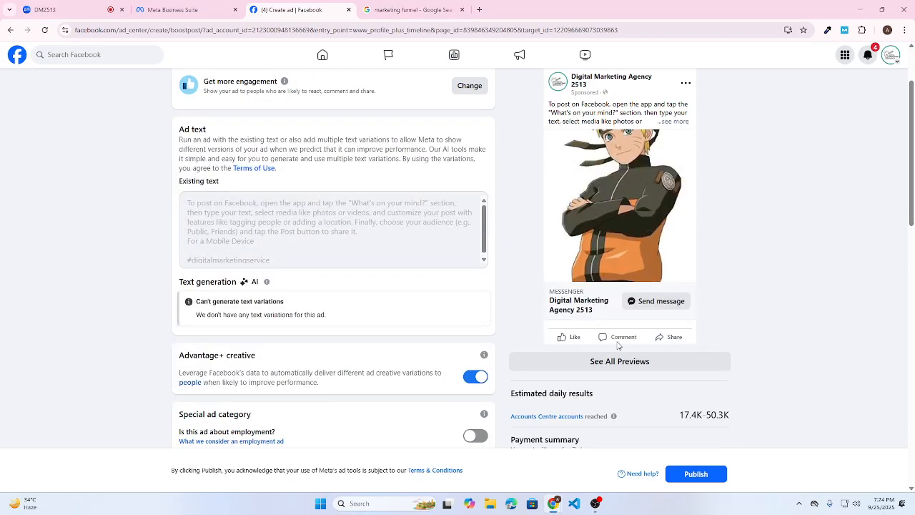
scroll(620, 345, "down", 1)
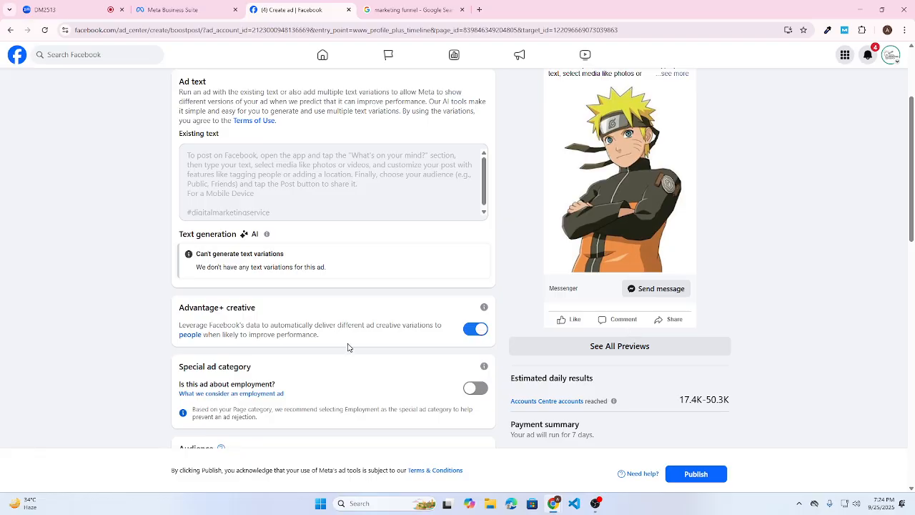
scroll(348, 347, "up", 3)
left_click(463, 184)
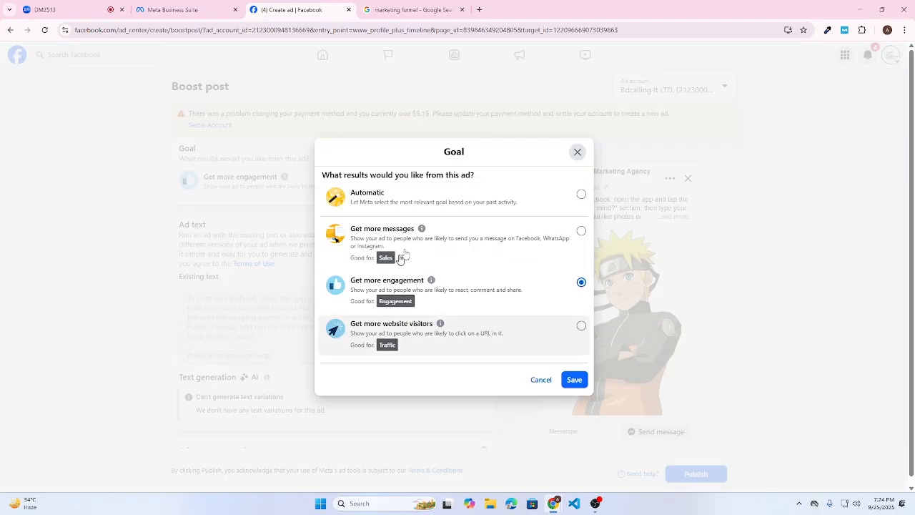
left_click(450, 237)
left_click(574, 379)
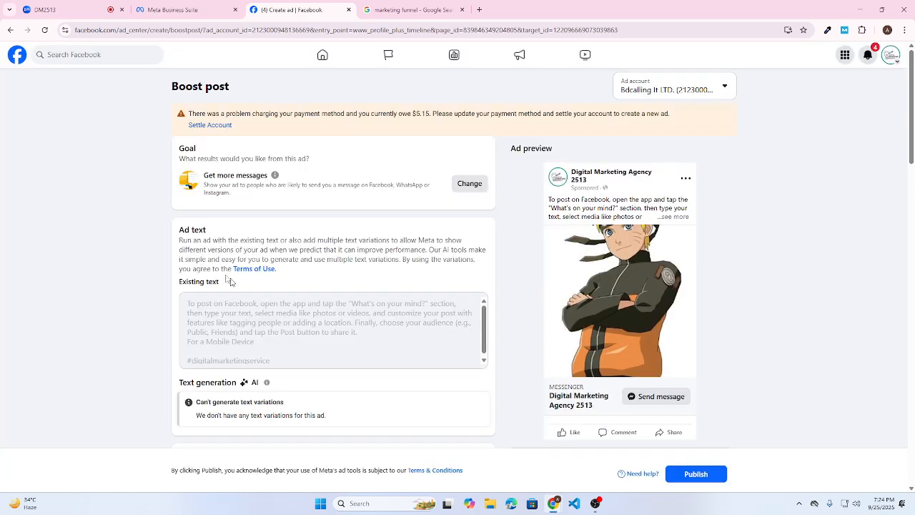
Step: Review the goal, ad text and ad preview for the messages goal
scroll(194, 207, "down", 1)
left_click_drag(180, 193, 234, 190)
left_click(532, 289)
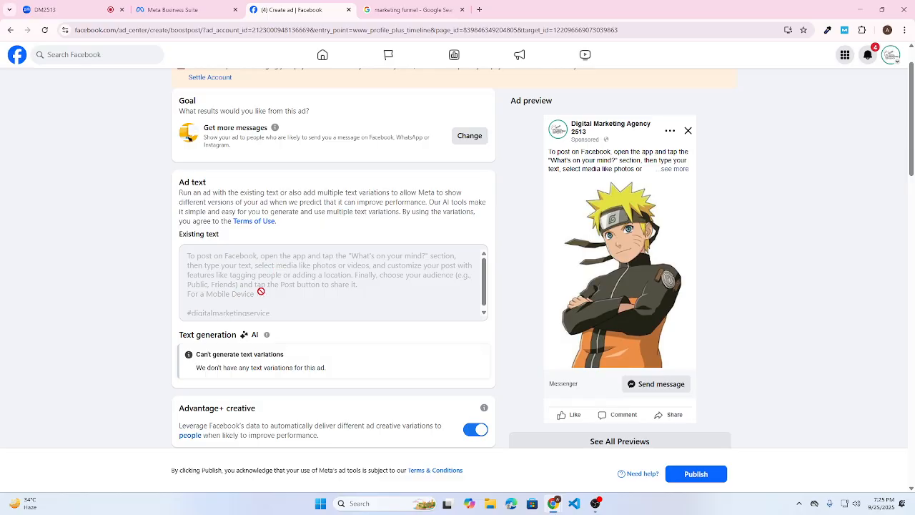
scroll(265, 290, "down", 2)
scroll(339, 204, "up", 3)
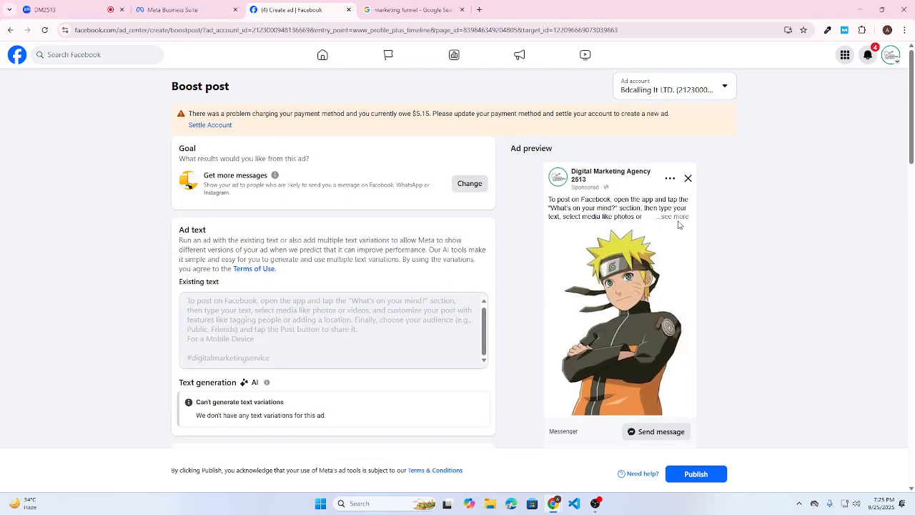
scroll(679, 225, "down", 3)
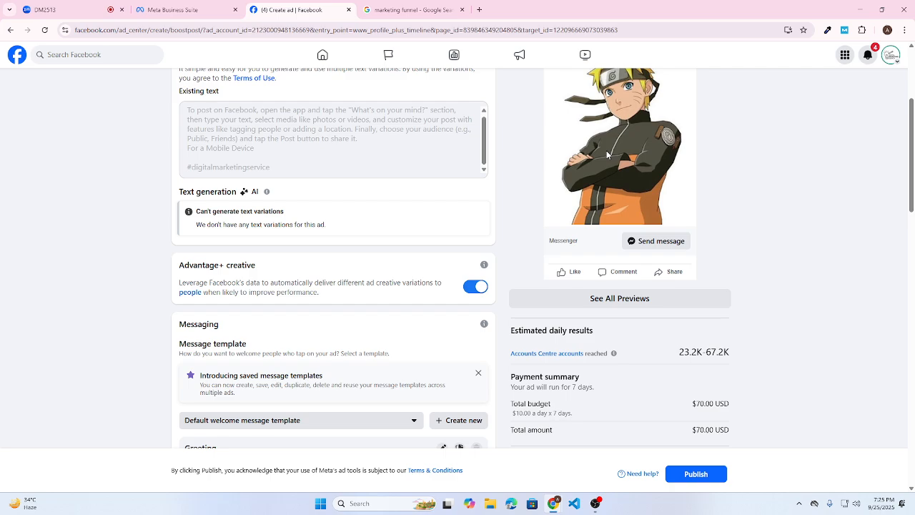
Step: Turn off Advantage+ creative for the boosted post
left_click(480, 288)
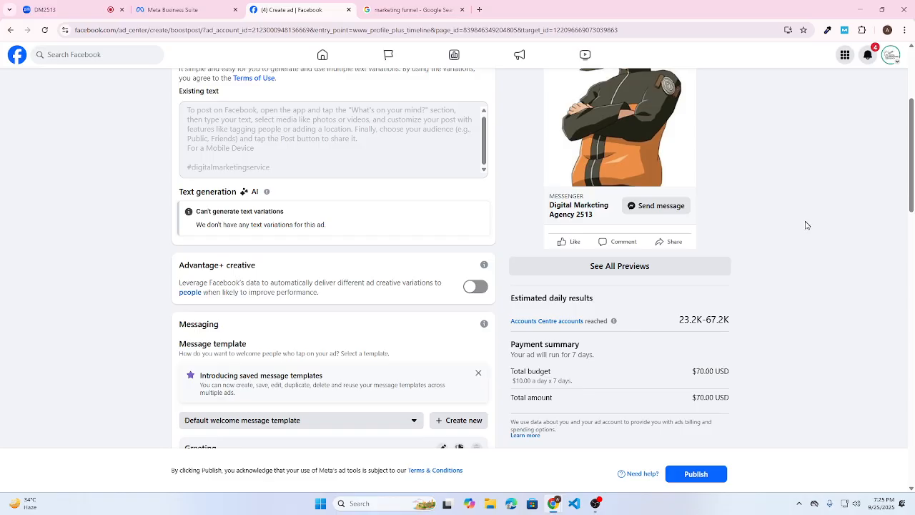
scroll(805, 225, "down", 1)
left_click_drag(178, 248, 235, 247)
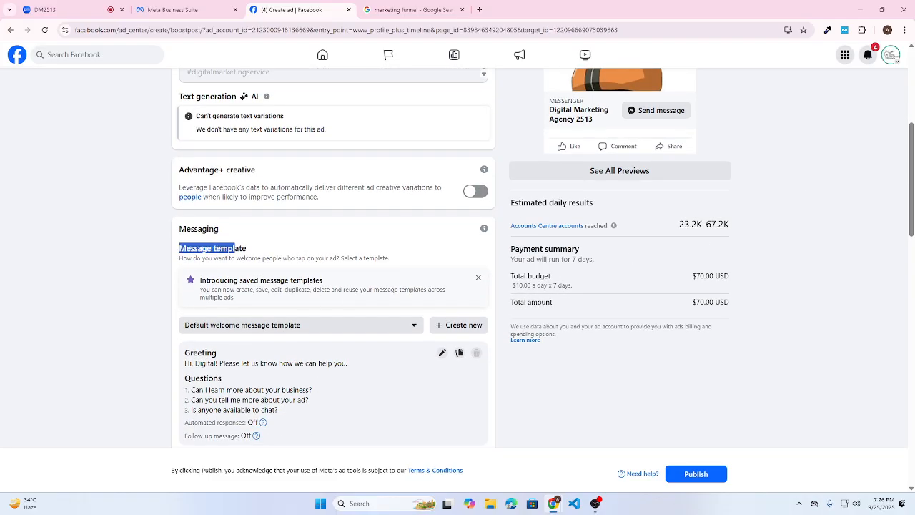
Step: Open the default welcome message template for editing and remove the second and third questions
scroll(272, 264, "down", 1)
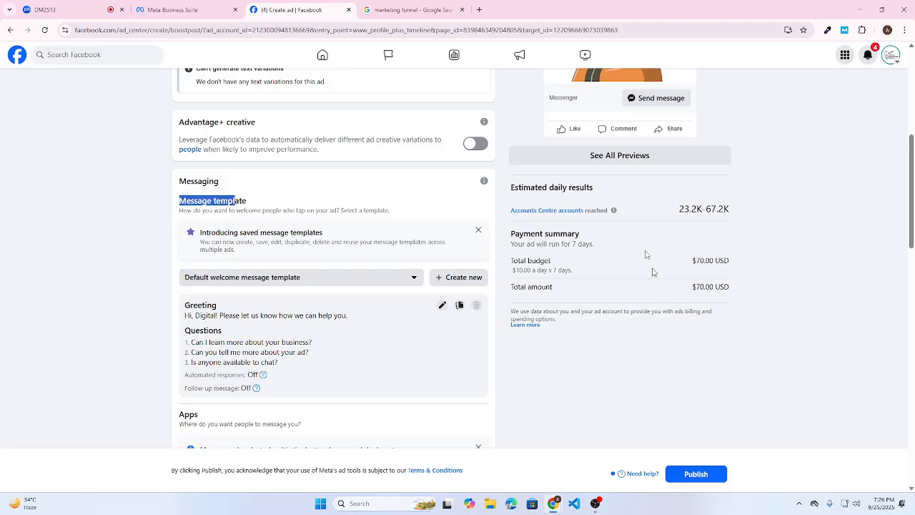
left_click(95, 260)
scroll(162, 226, "down", 2)
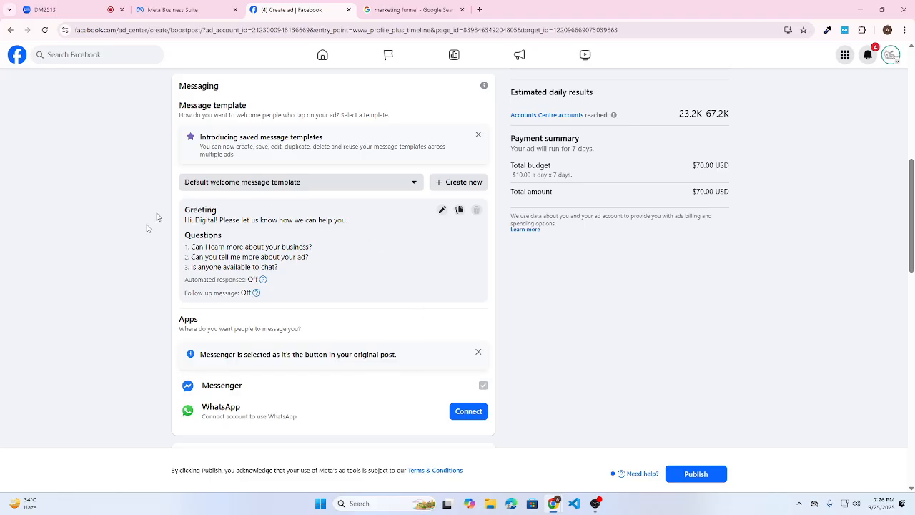
left_click(442, 212)
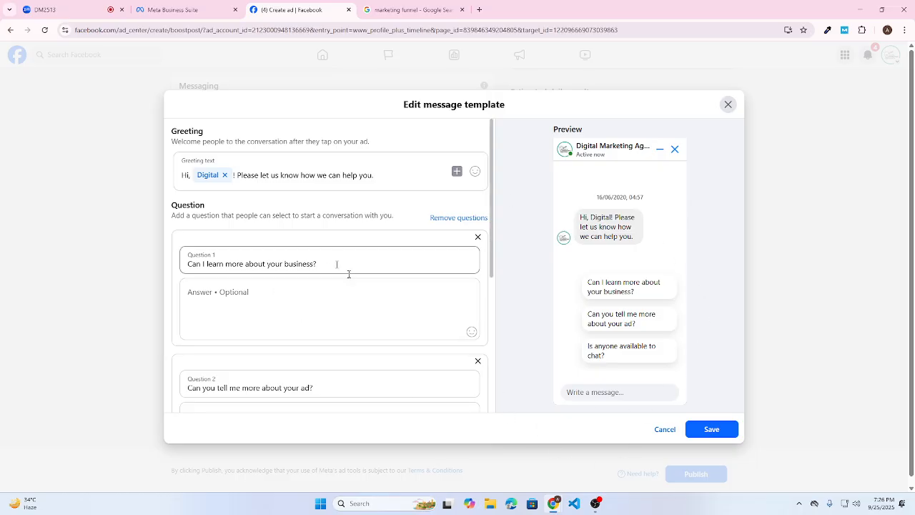
scroll(337, 265, "down", 2)
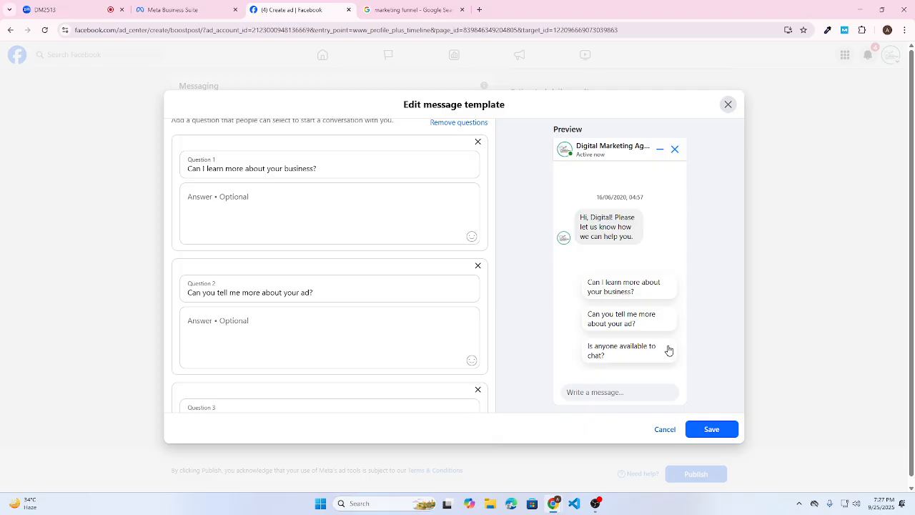
scroll(247, 275, "up", 3)
scroll(247, 275, "down", 1)
left_click_drag(319, 216, 152, 224)
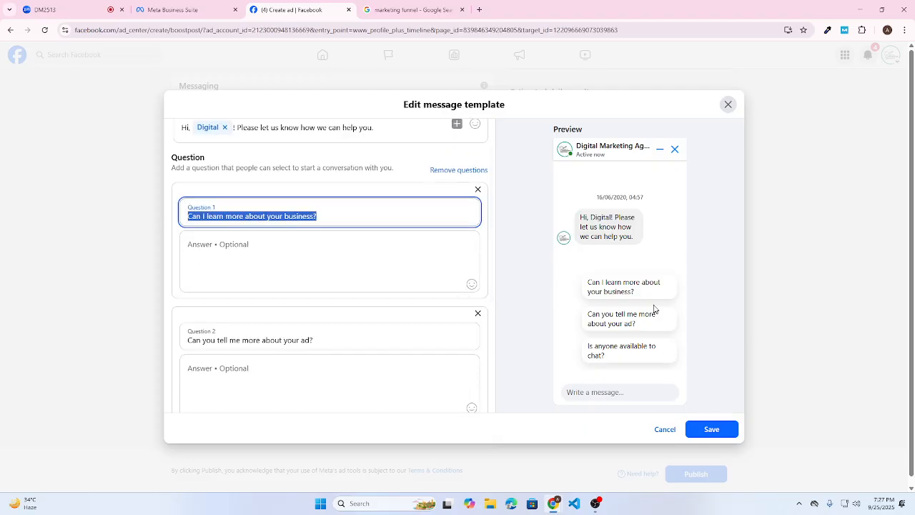
left_click(224, 243)
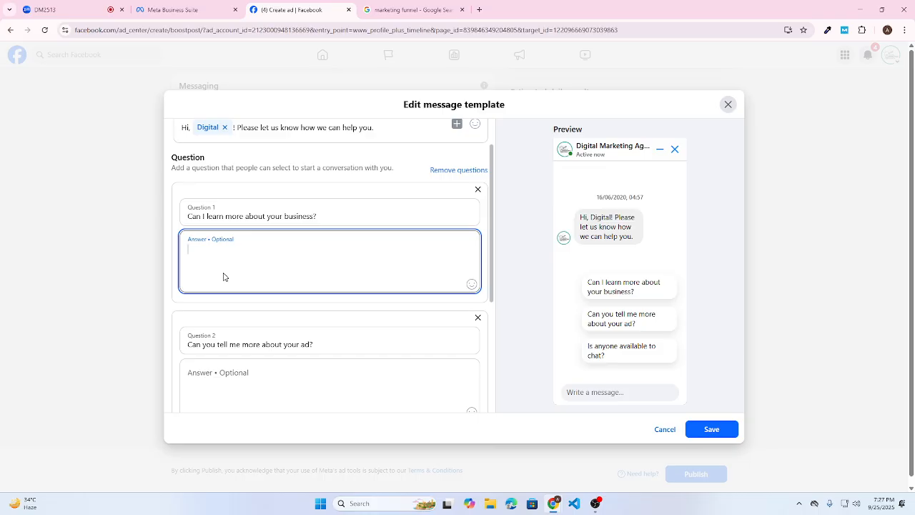
left_click(478, 317)
left_click(477, 314)
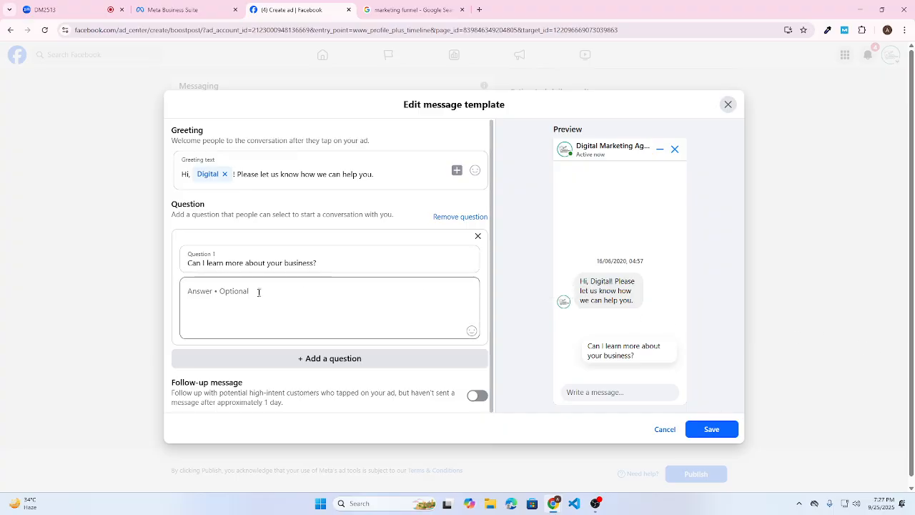
Step: Enter the answer "No my business is my business" for the first question and save the message template
left_click(292, 300)
type("No ")
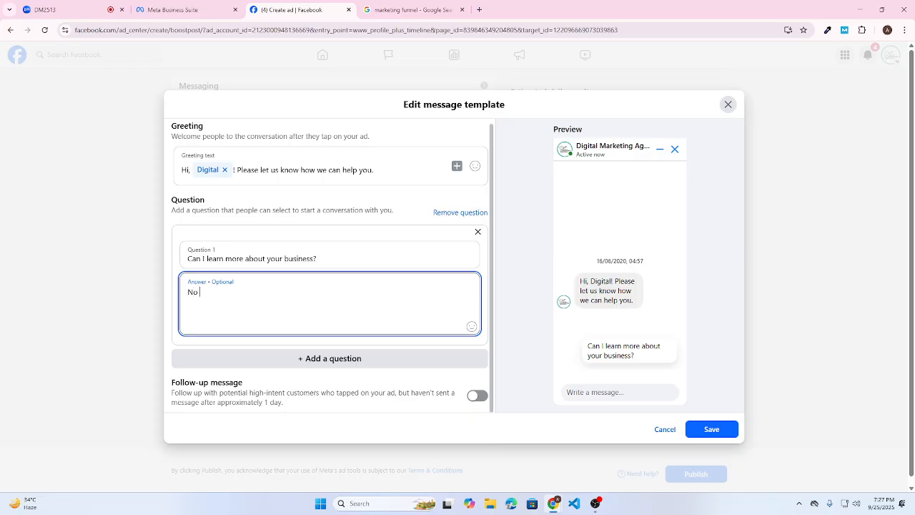
type("my business ins")
key("BackSpace")
key("BackSpace")
type("s my ")
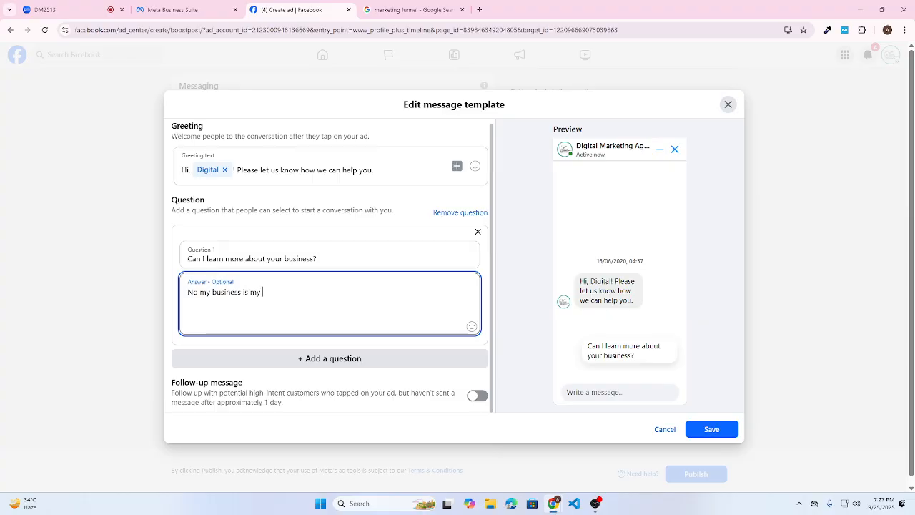
type("busines")
type("siness")
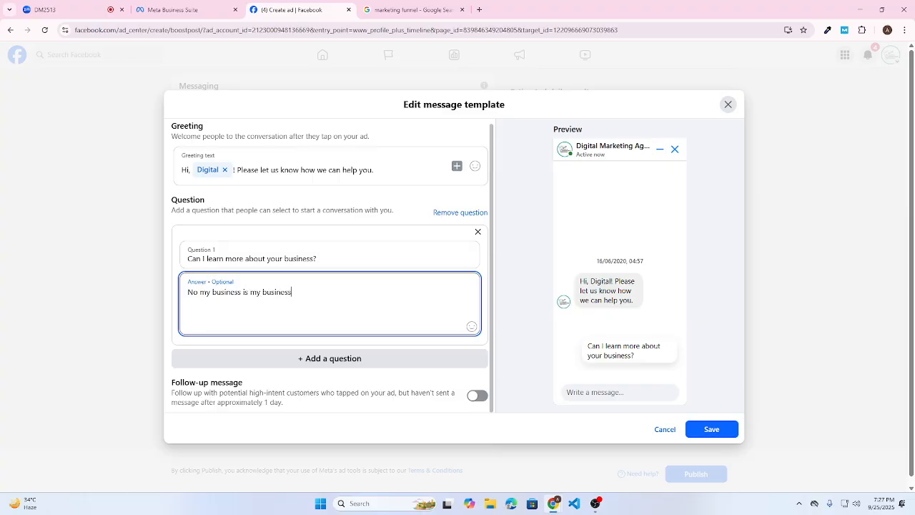
left_click(320, 254)
key("Tab")
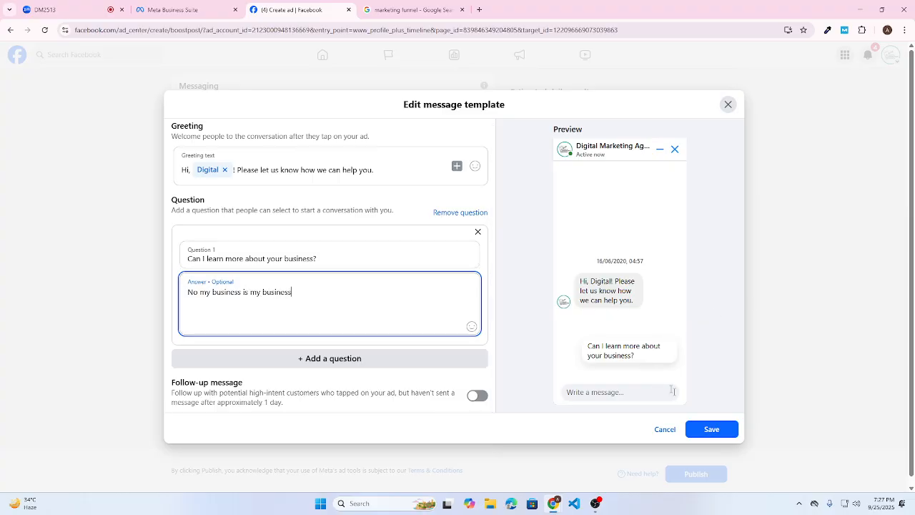
left_click(711, 429)
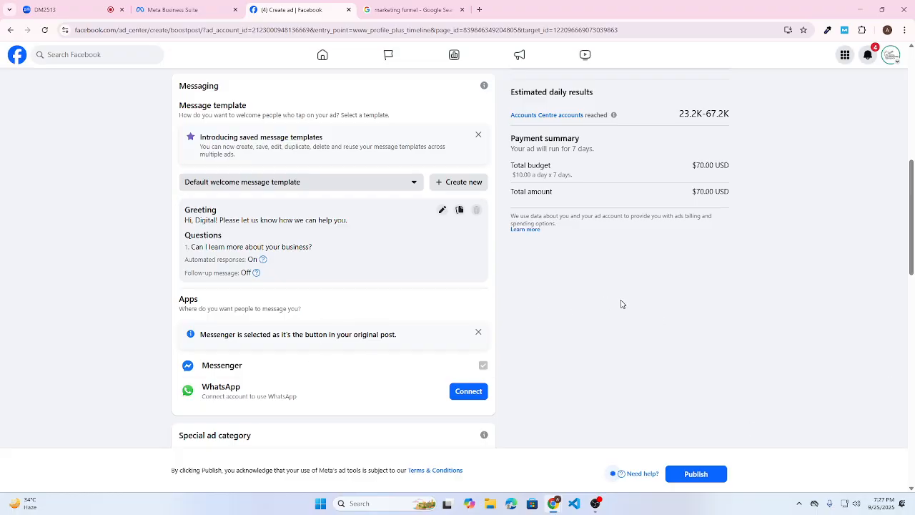
Step: Review the updated message template and the special ad category section below it
scroll(621, 304, "up", 4)
scroll(294, 356, "down", 3)
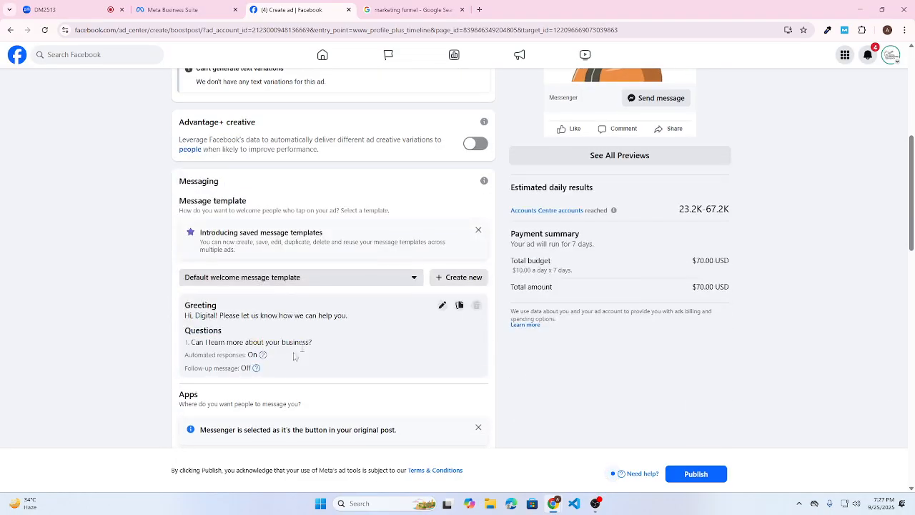
left_click_drag(191, 342, 321, 343)
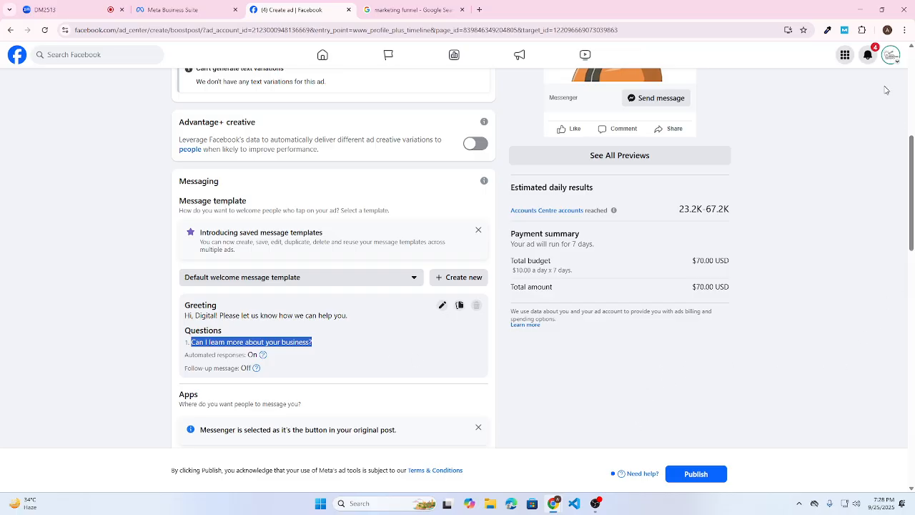
scroll(343, 296, "down", 3)
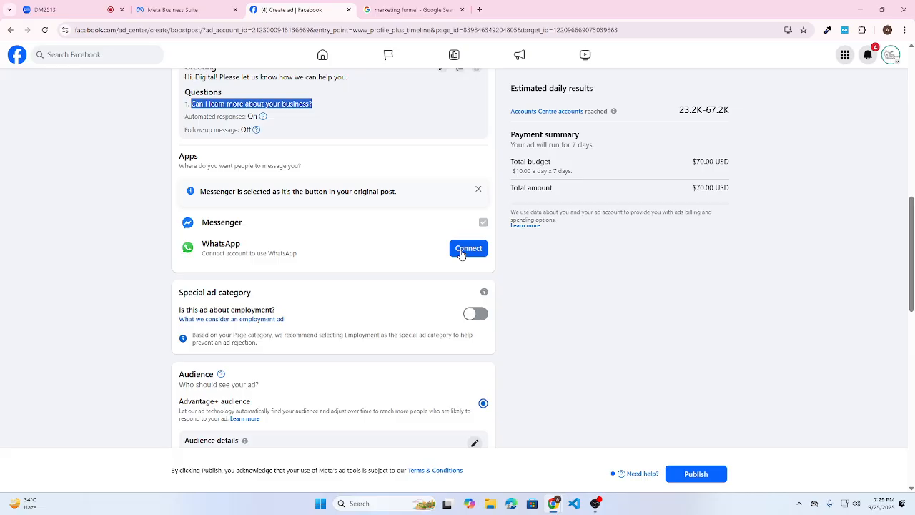
scroll(271, 215, "down", 2)
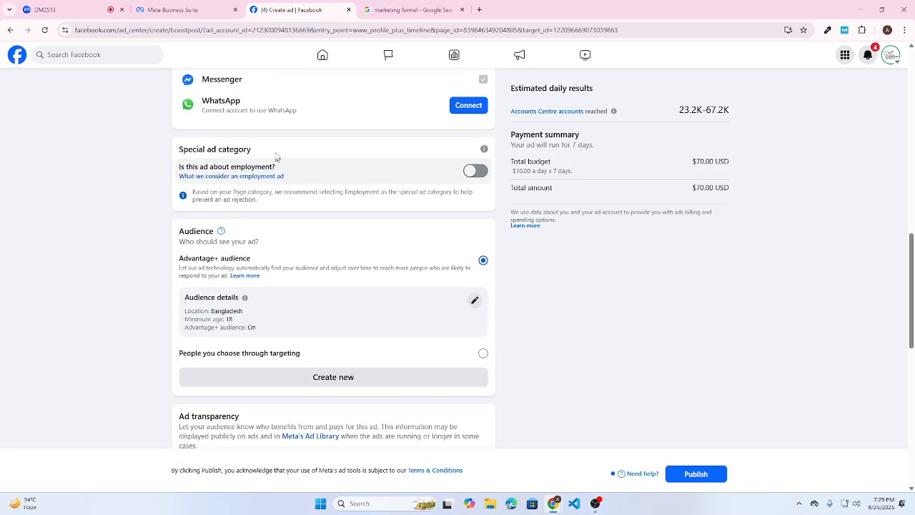
left_click_drag(256, 146, 173, 153)
left_click(173, 153)
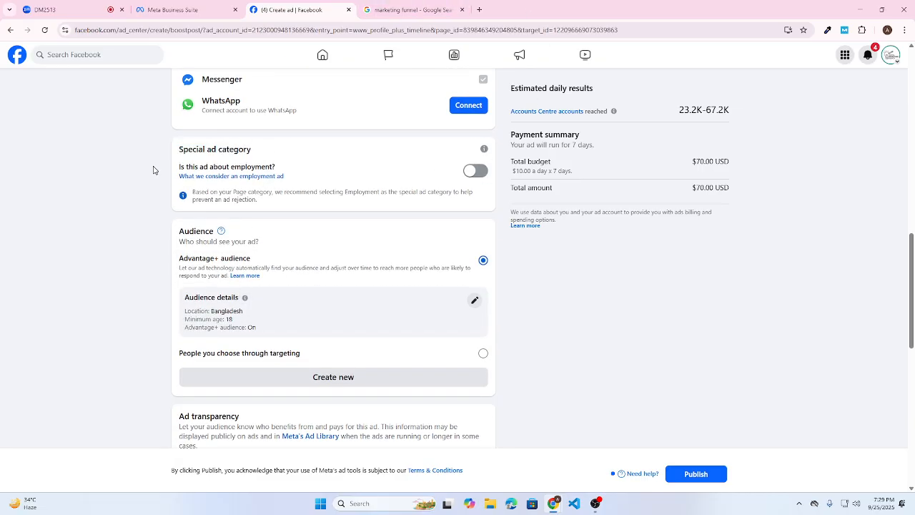
Step: Try marking the ad as an employment special ad category and reviewing its ad category options
left_click(475, 171)
left_click(385, 207)
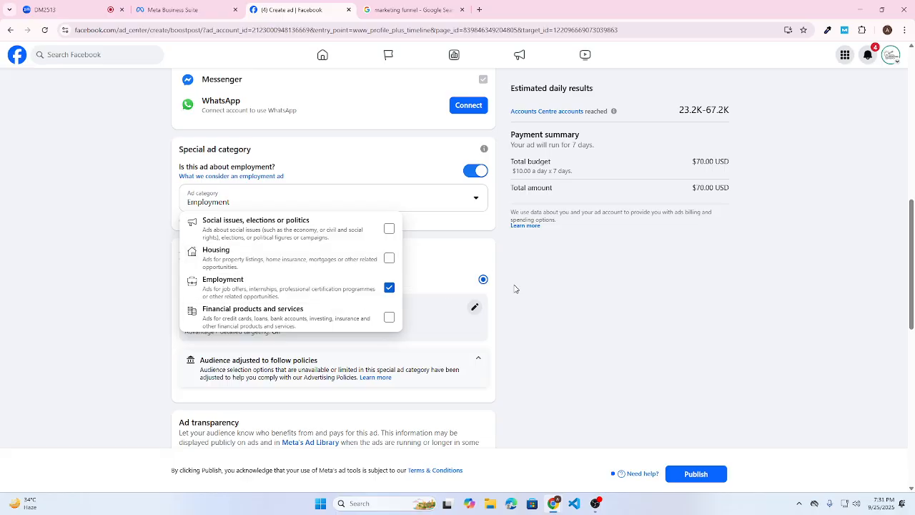
scroll(663, 230, "up", 5)
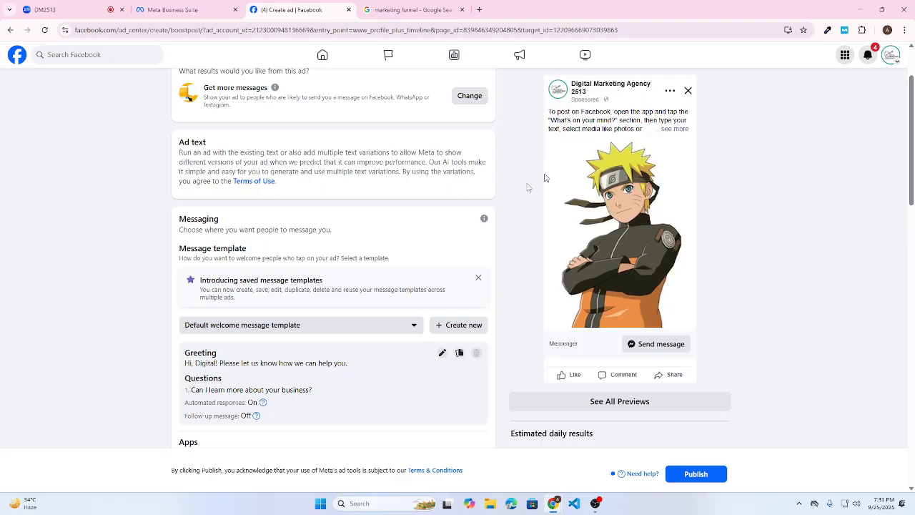
scroll(405, 271, "down", 3)
scroll(259, 279, "down", 1)
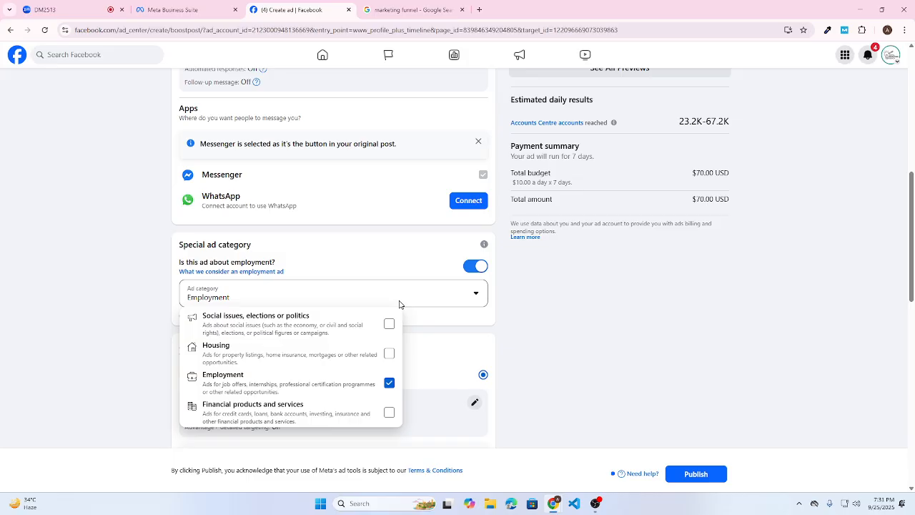
left_click(478, 266)
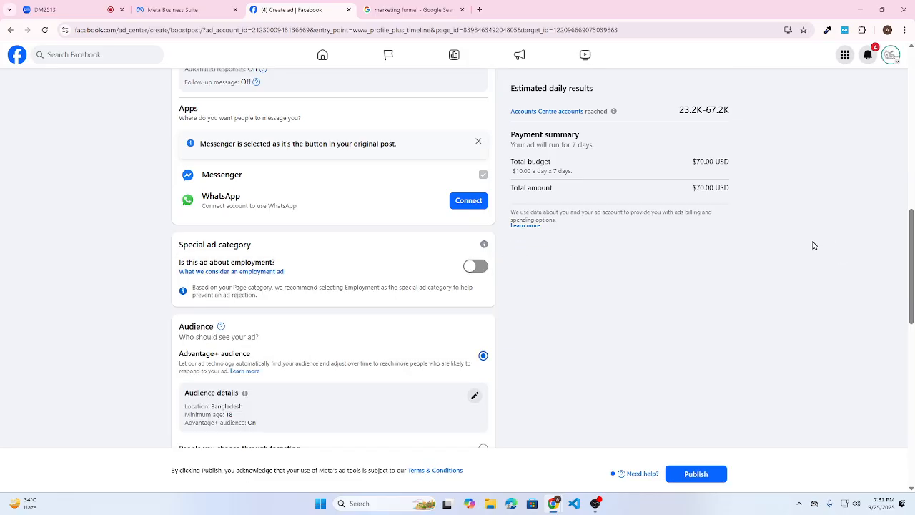
left_click(471, 268)
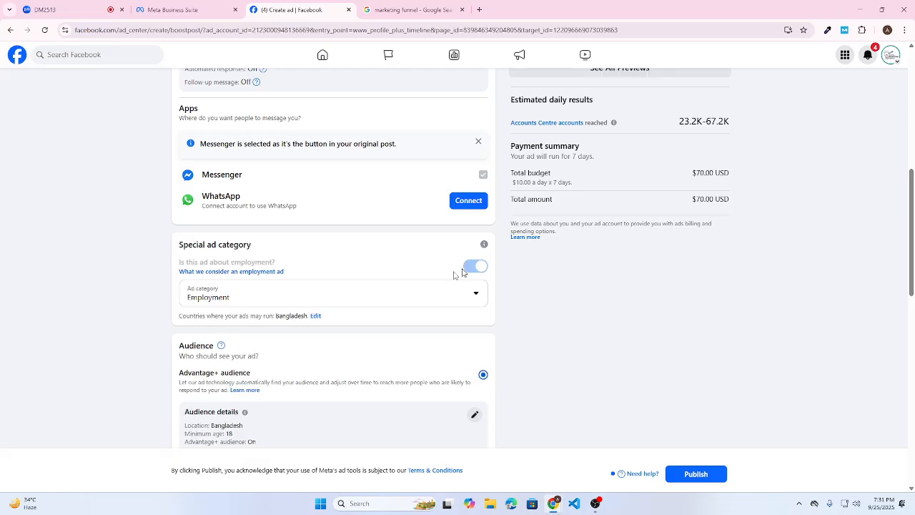
left_click(430, 292)
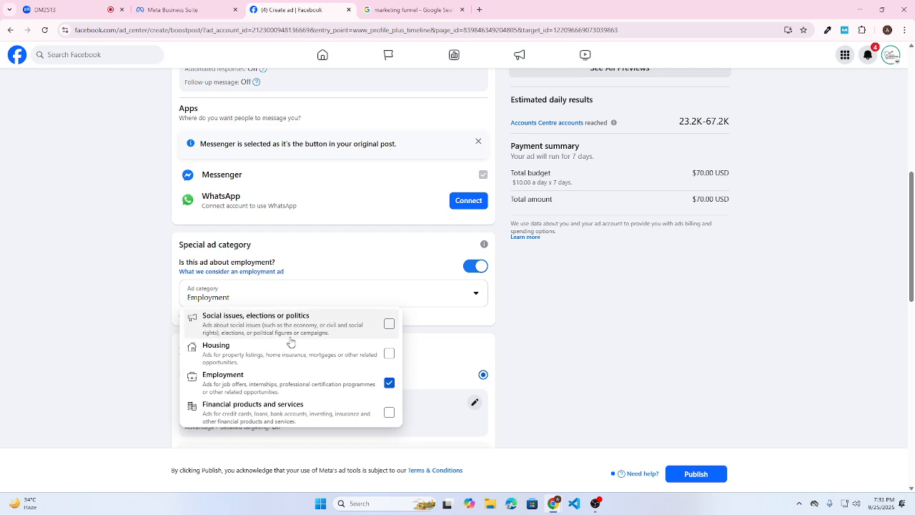
left_click(479, 266)
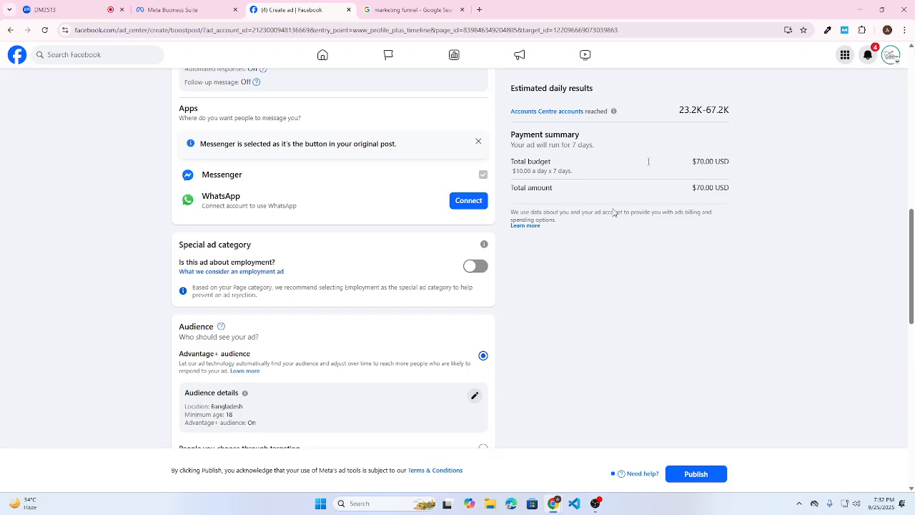
Step: Examine the Advantage+ audience details for location and minimum age
scroll(614, 212, "down", 2)
scroll(508, 159, "up", 1)
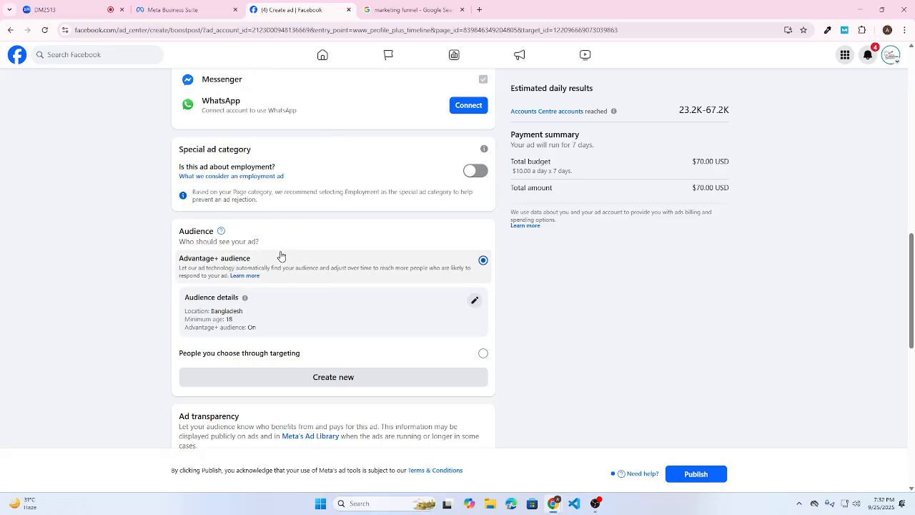
mouse_move(231, 311)
left_mouse_down()
mouse_move(241, 311)
mouse_move(224, 318)
mouse_move(233, 319)
left_mouse_up()
left_click(238, 311)
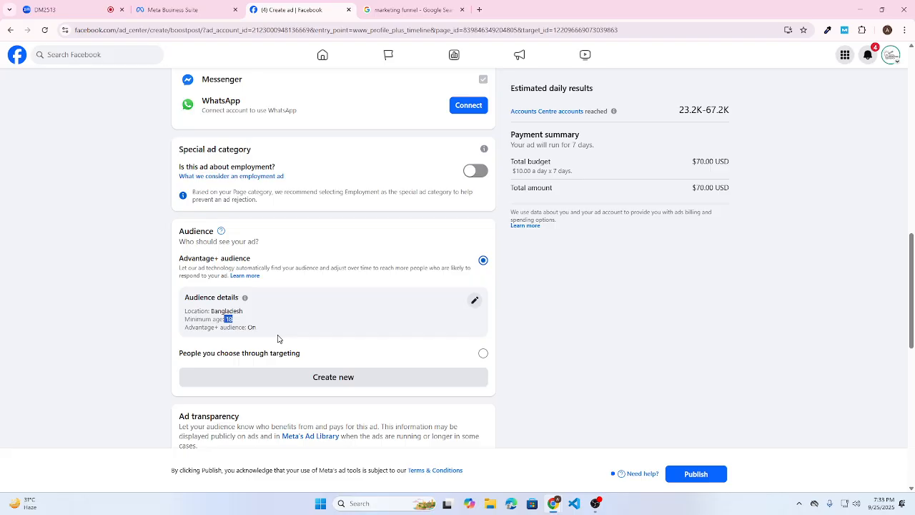
left_click_drag(183, 297, 199, 311)
Step: Open the Advantage+ audience editor to review gender, age, locations and detailed targeting, then close it
left_click(475, 300)
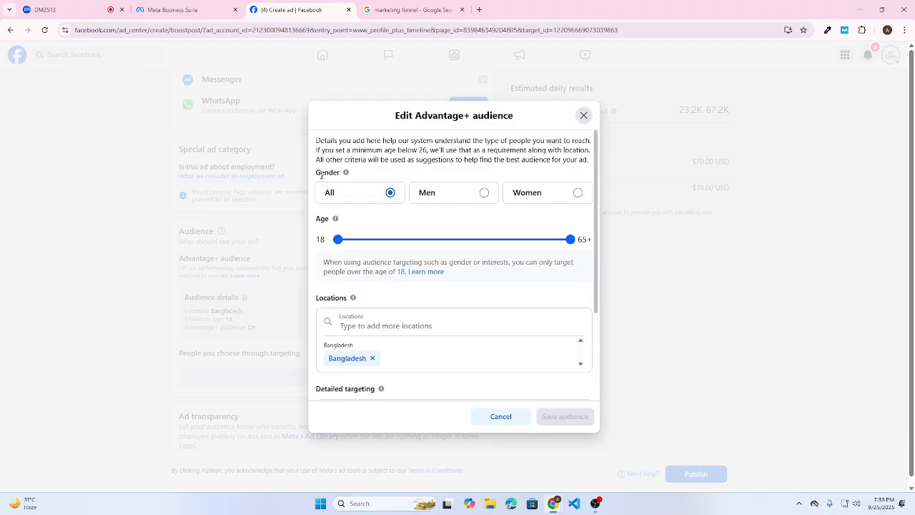
left_click_drag(317, 173, 343, 176)
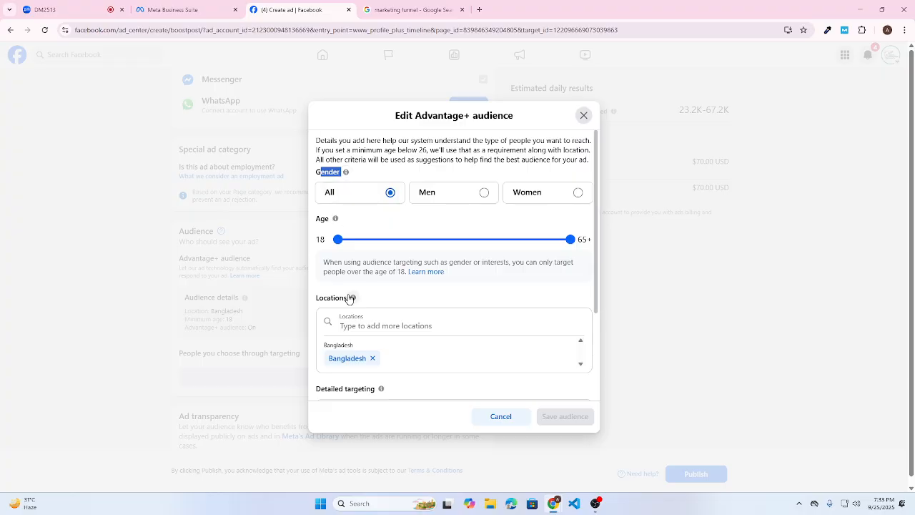
scroll(351, 298, "down", 1)
scroll(354, 293, "down", 2)
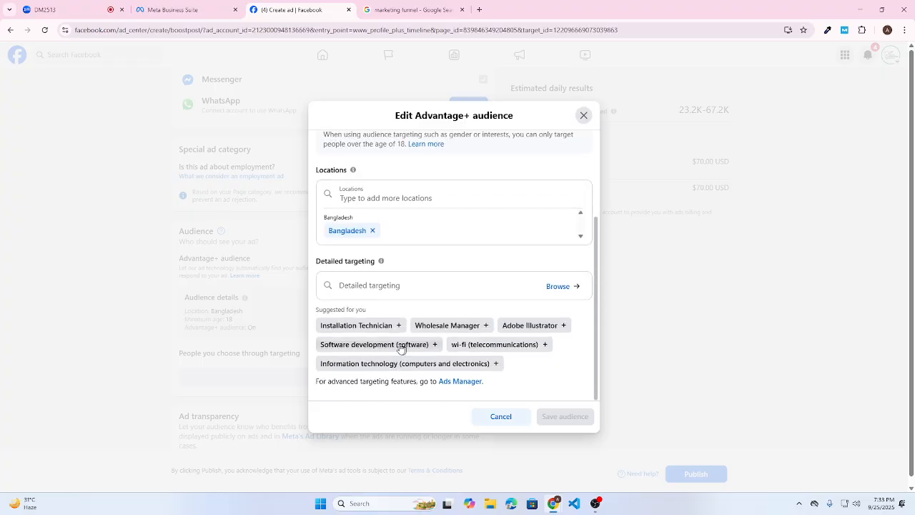
left_click_drag(320, 261, 396, 301)
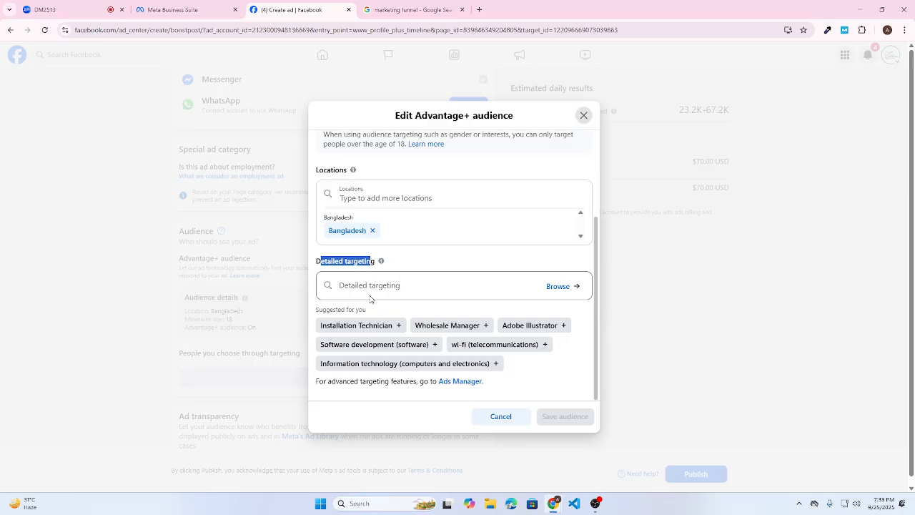
left_click(470, 171)
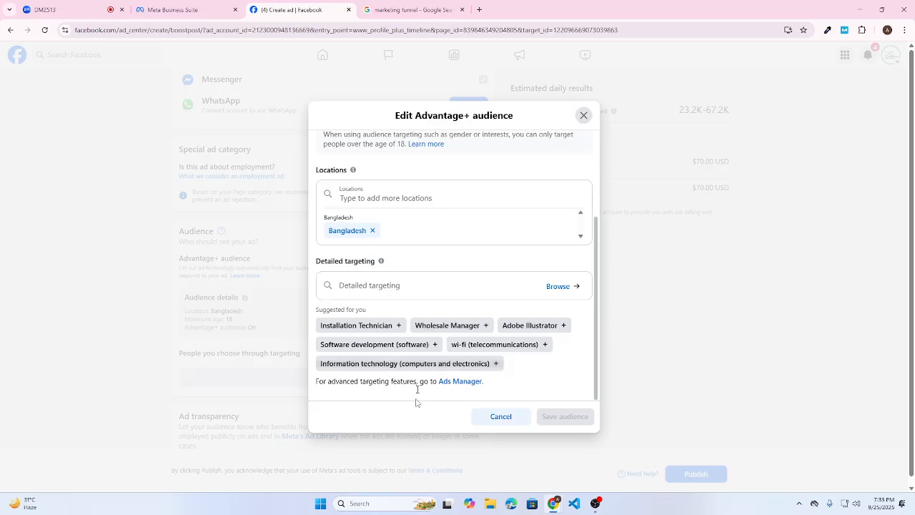
left_click_drag(421, 115, 508, 115)
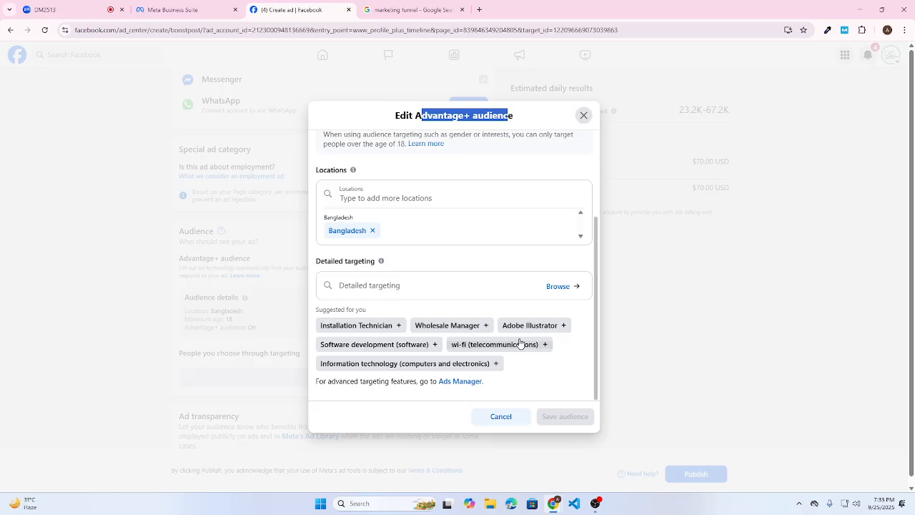
left_click(583, 115)
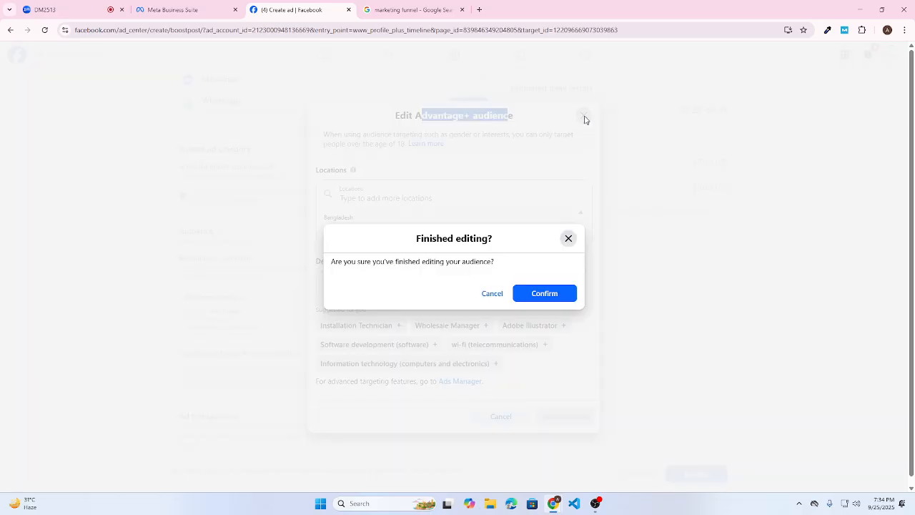
left_click(546, 302)
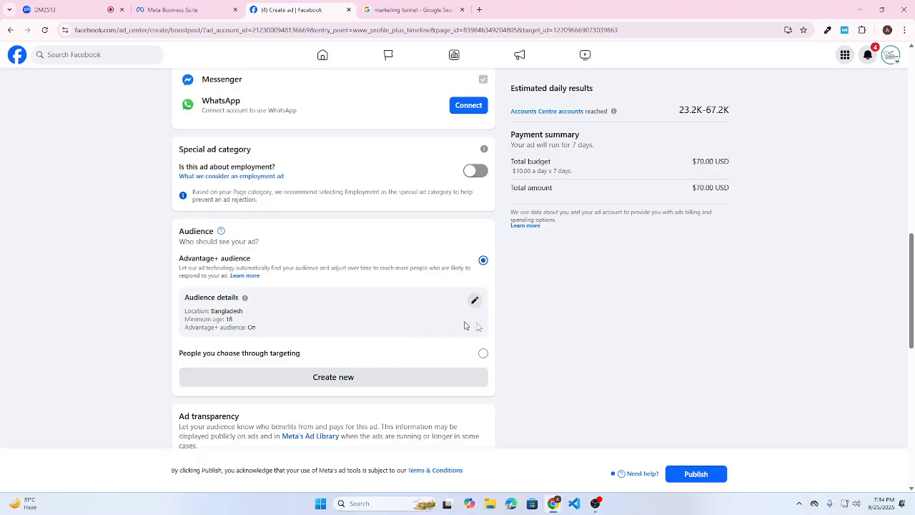
scroll(389, 285, "down", 1)
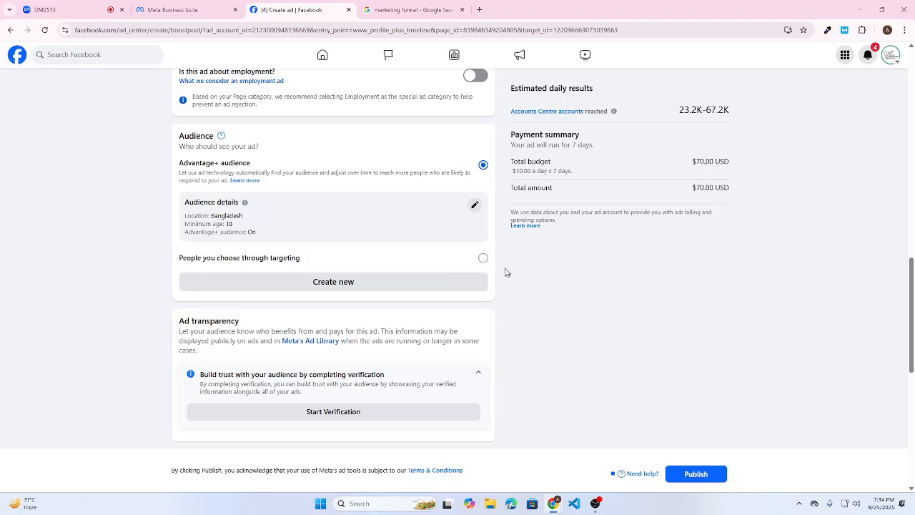
Step: Switch the audience to people you choose through targeting and open its audience details for editing
left_click(484, 258)
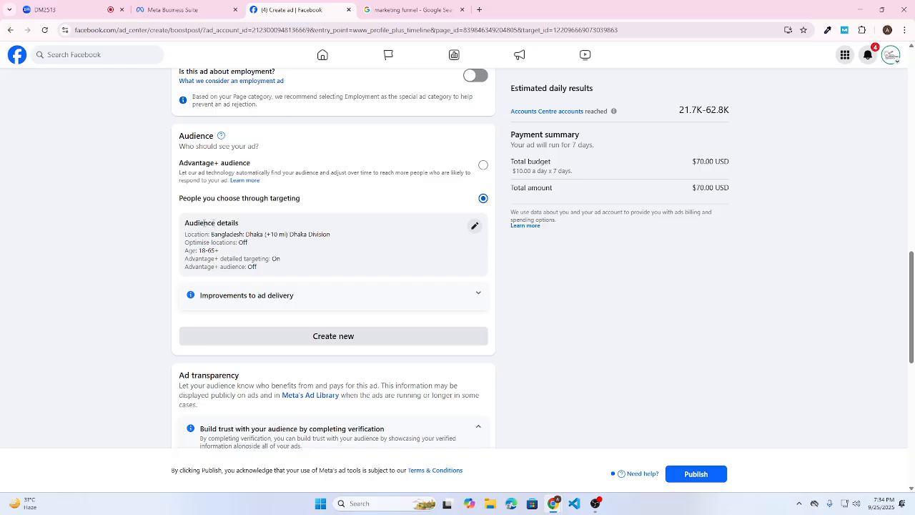
left_click_drag(190, 223, 245, 225)
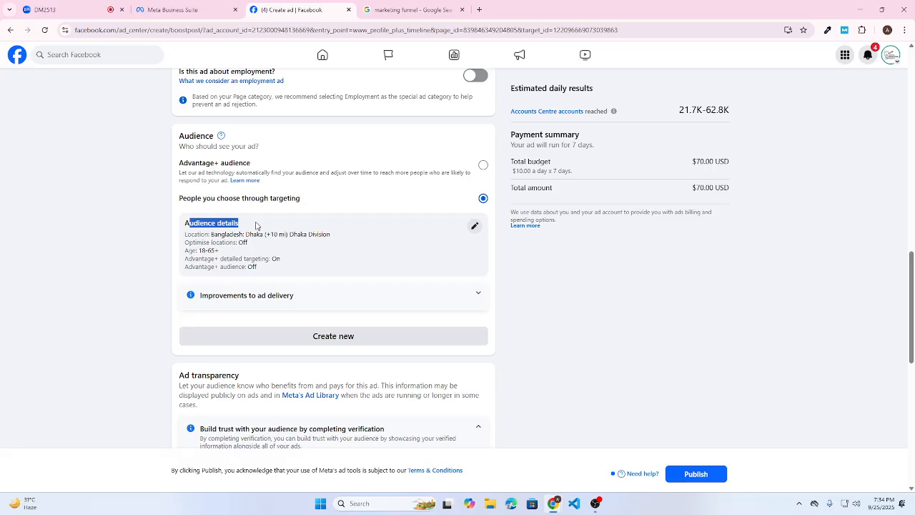
left_click(473, 226)
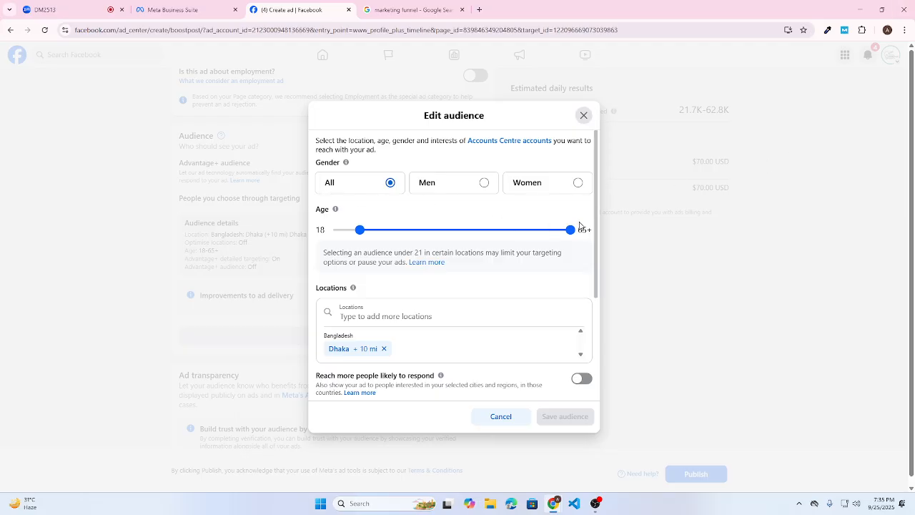
Step: Set the audience gender to Men and the age range to 18–35
left_click(381, 5)
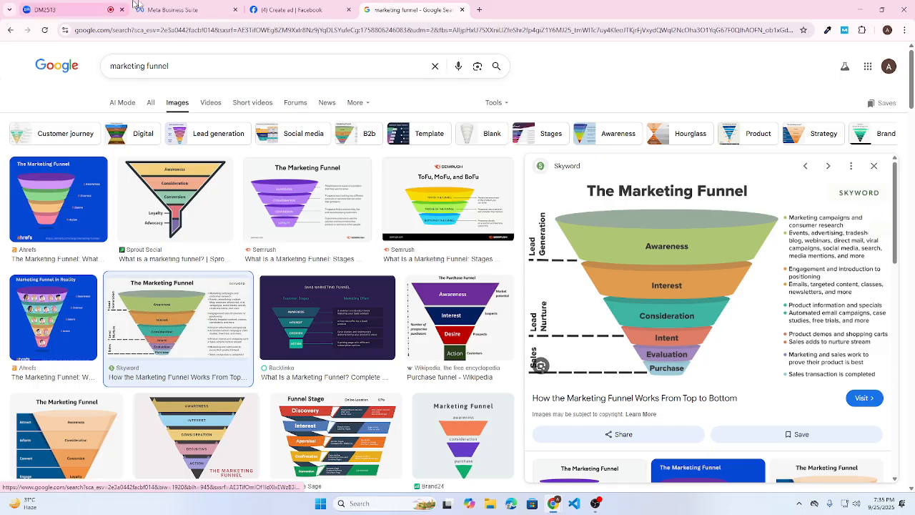
left_click(325, 8)
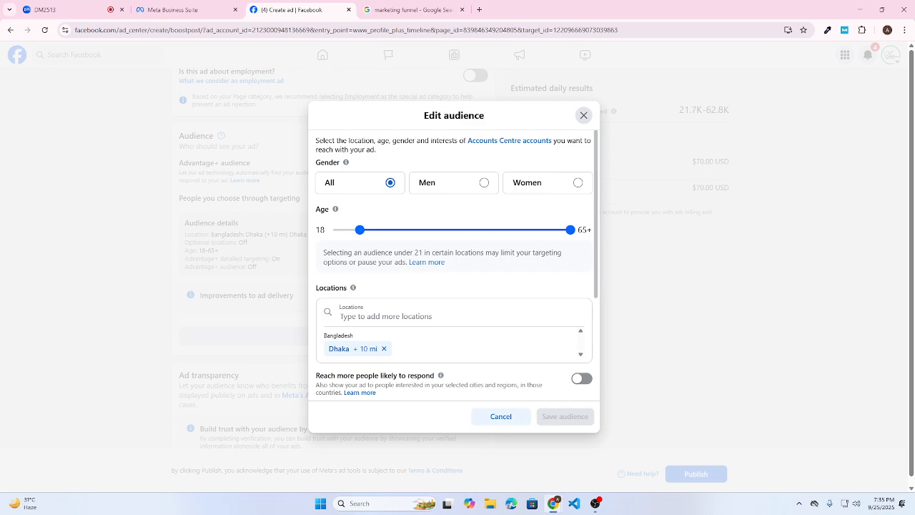
scroll(461, 256, "down", 2)
scroll(461, 256, "up", 1)
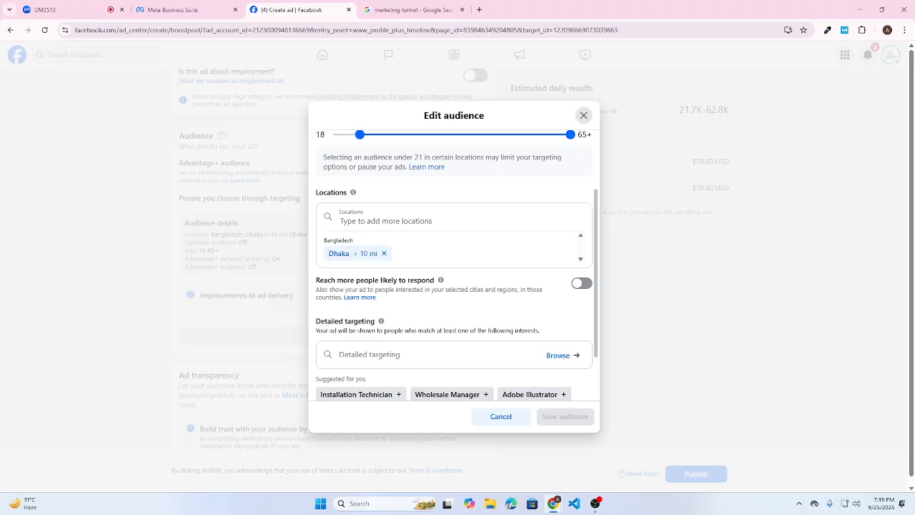
scroll(461, 261, "up", 1)
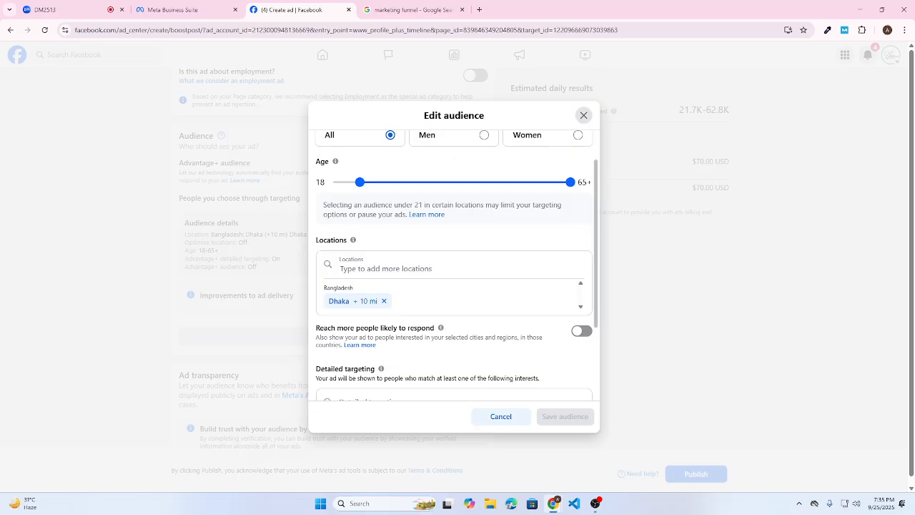
scroll(486, 267, "up", 2)
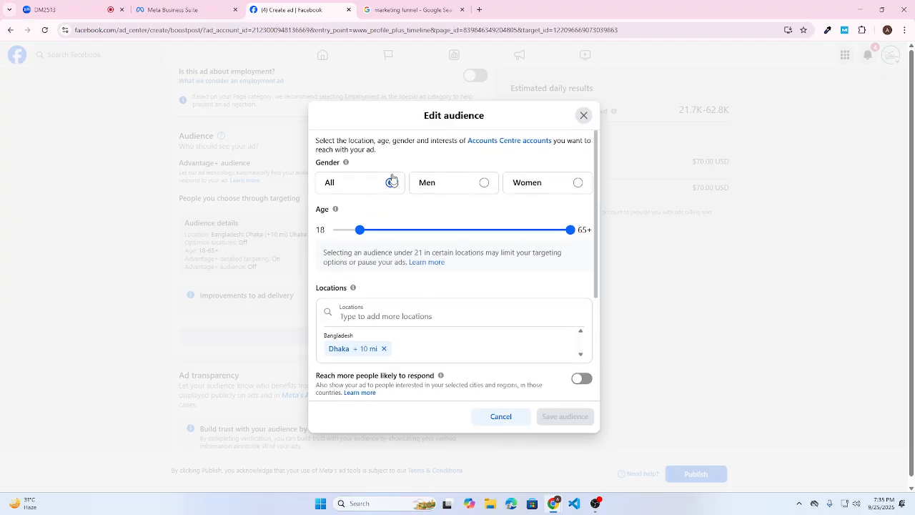
left_click(484, 184)
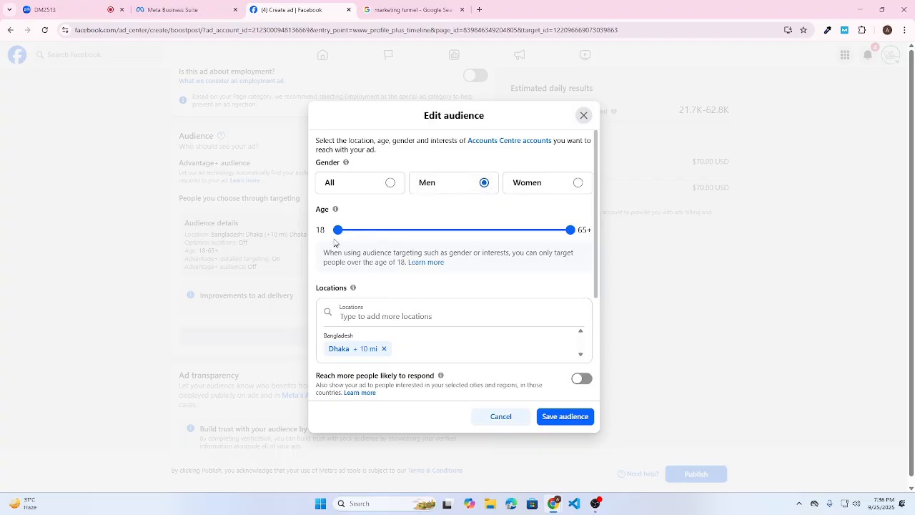
left_click_drag(571, 236, 421, 238)
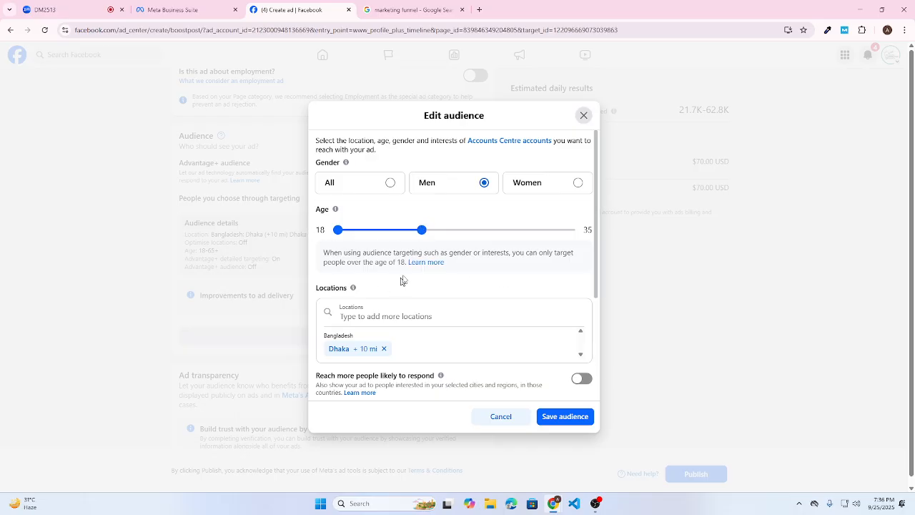
Step: Replace the Dhaka location with Dhanmondi, Dhaka, Dhaka Division, Bangladesh
scroll(400, 281, "down", 1)
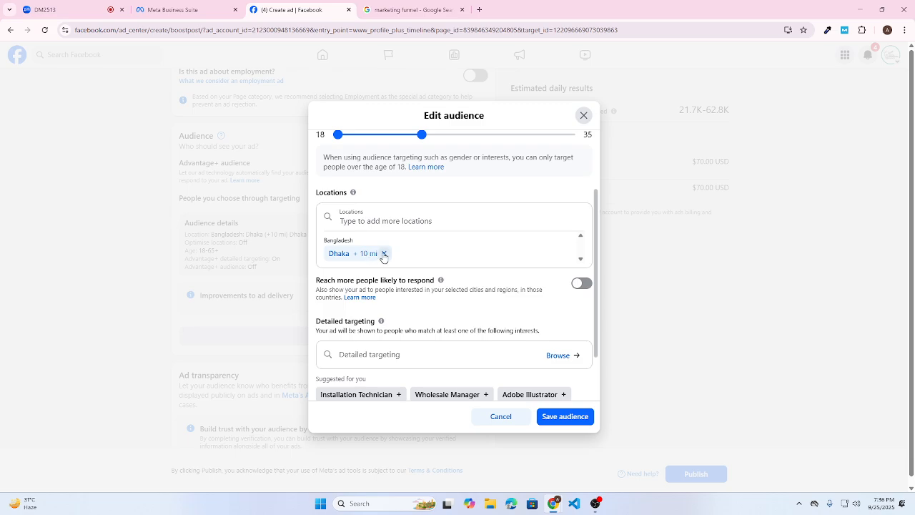
left_click(383, 254)
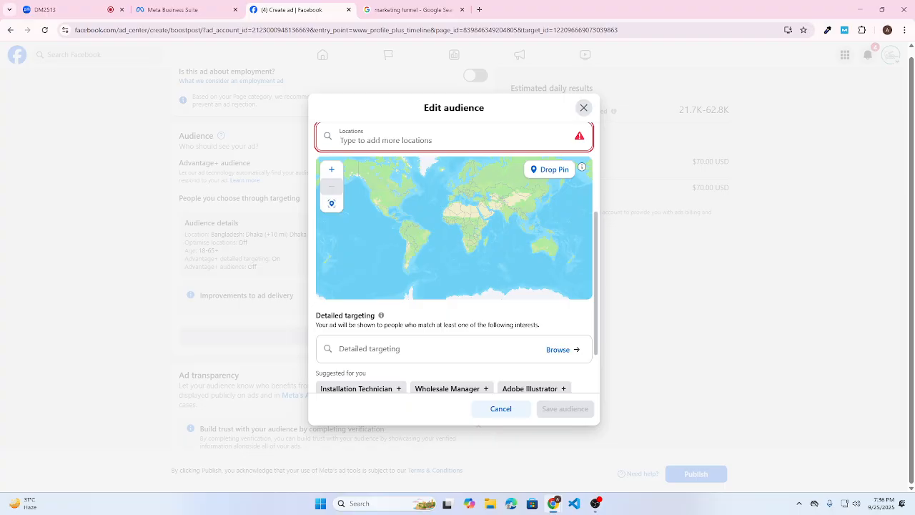
type("dhanmindi")
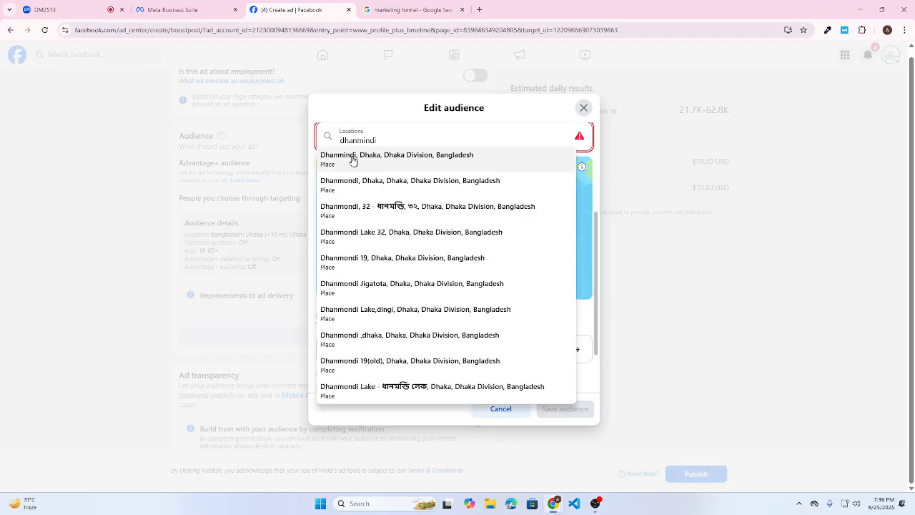
left_click(350, 158)
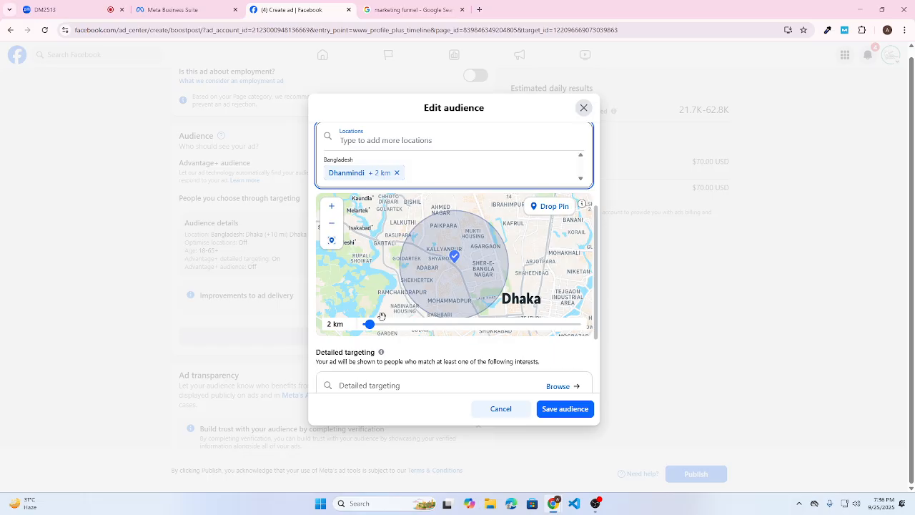
Step: Set the Dhanmondi location radius to 5 km
mouse_move(370, 324)
left_mouse_down()
mouse_move(443, 325)
mouse_move(371, 325)
left_mouse_up()
scroll(478, 336, "down", 1)
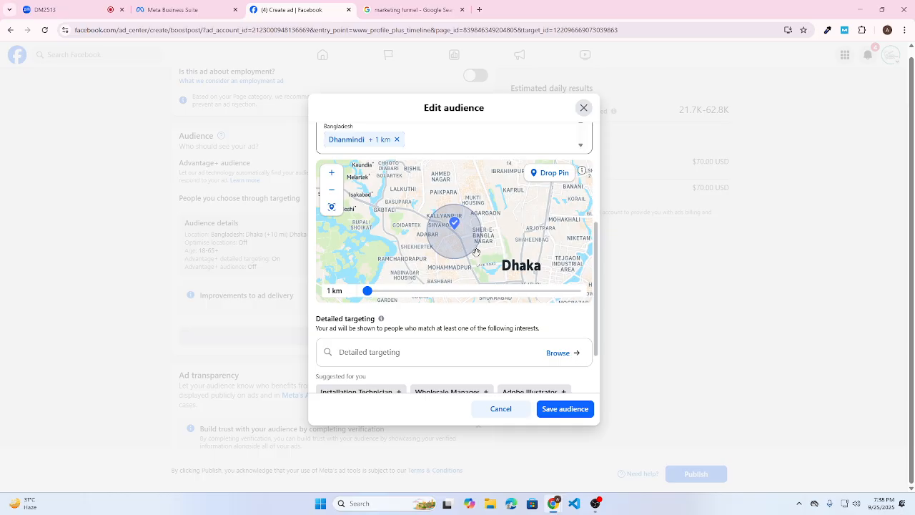
left_click_drag(367, 292, 377, 292)
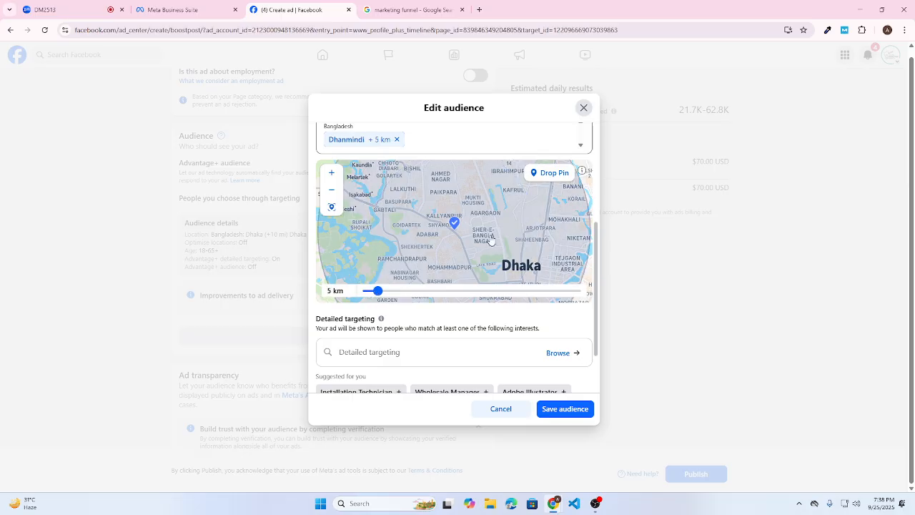
left_click_drag(496, 257, 480, 219)
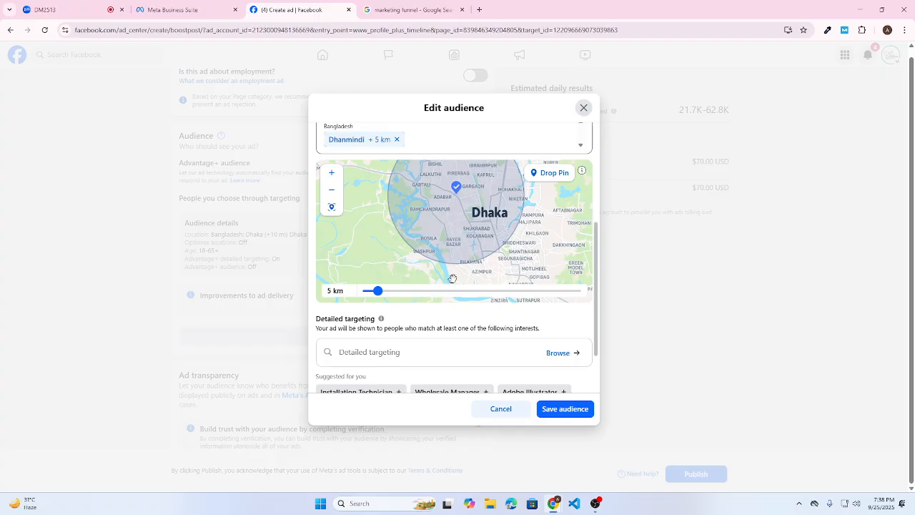
left_click_drag(460, 218, 454, 247)
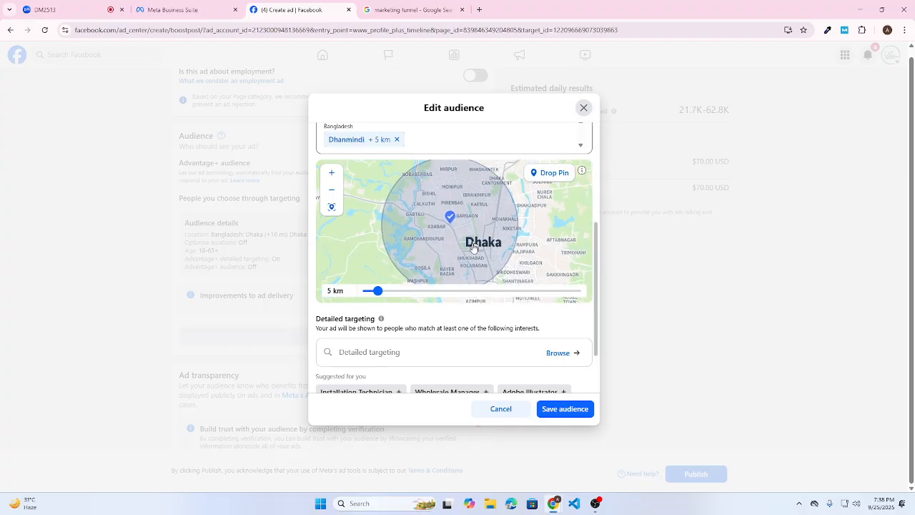
left_click_drag(413, 239, 440, 207)
scroll(443, 210, "up", 1)
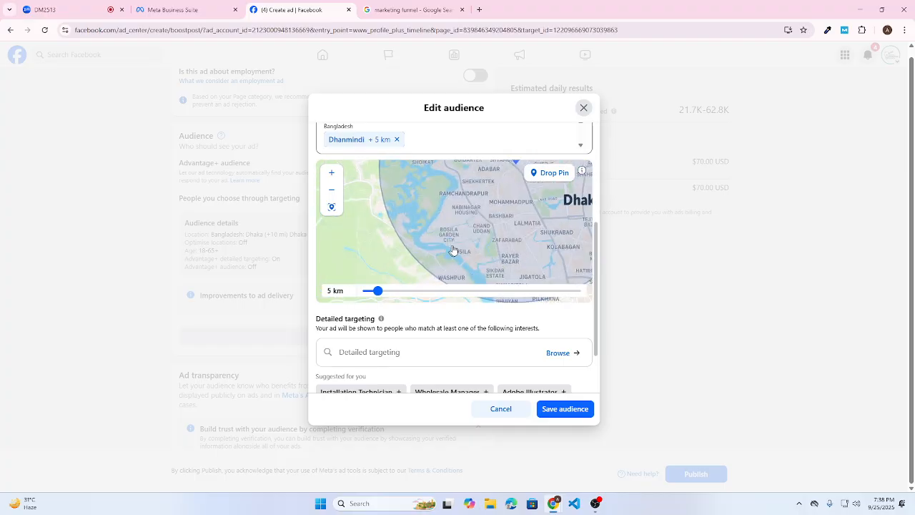
left_click_drag(454, 250, 466, 236)
left_click_drag(438, 263, 445, 236)
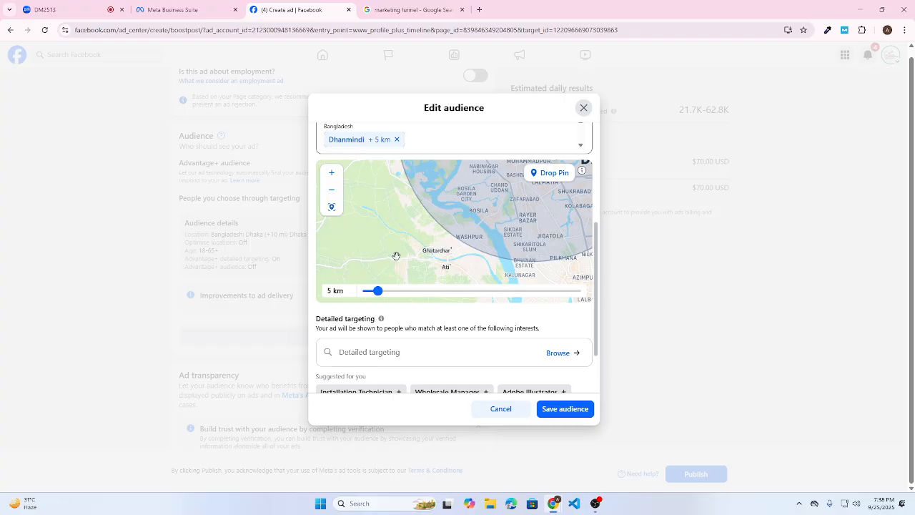
Step: Open the detailed targeting browser and examine the Financial income demographic options
scroll(486, 293, "down", 1)
scroll(408, 322, "down", 1)
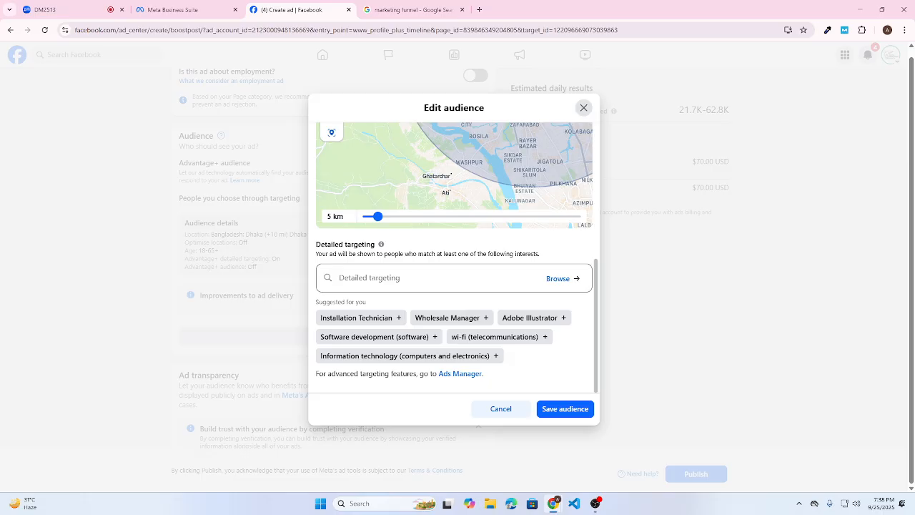
left_click(574, 280)
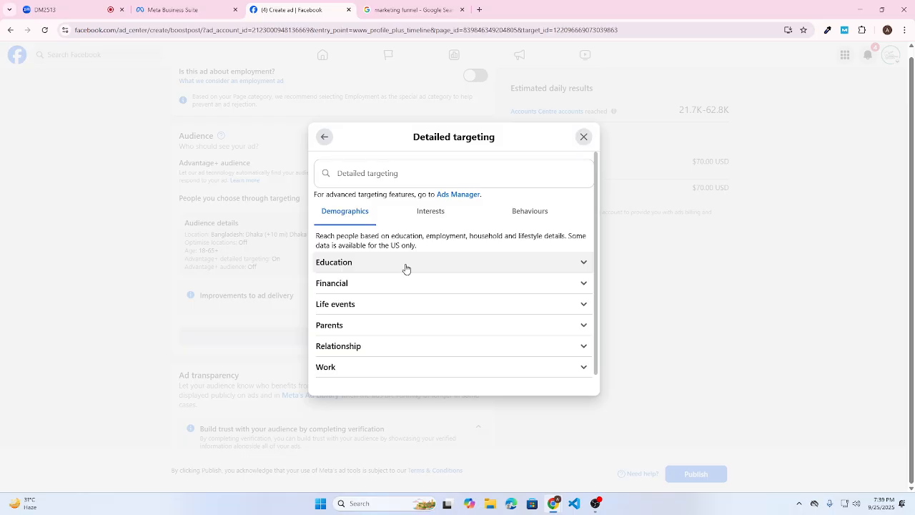
left_click(401, 290)
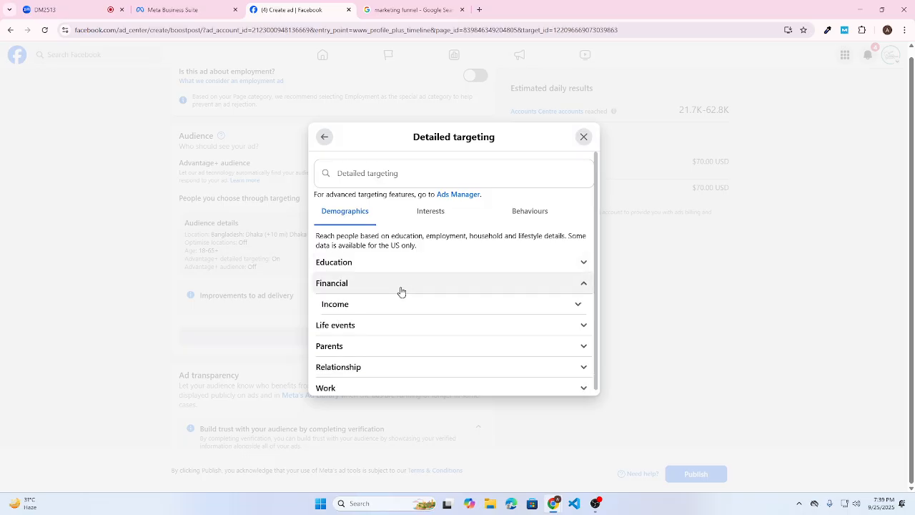
left_click(401, 306)
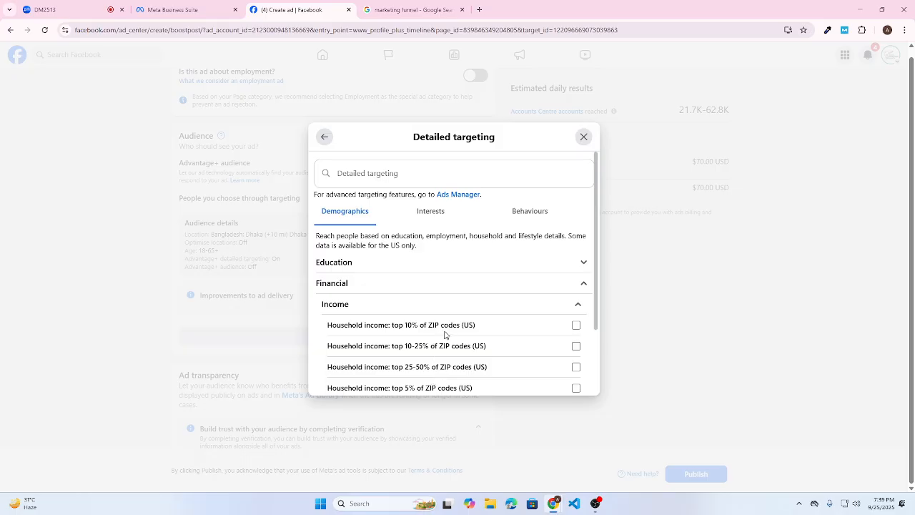
left_click(420, 288)
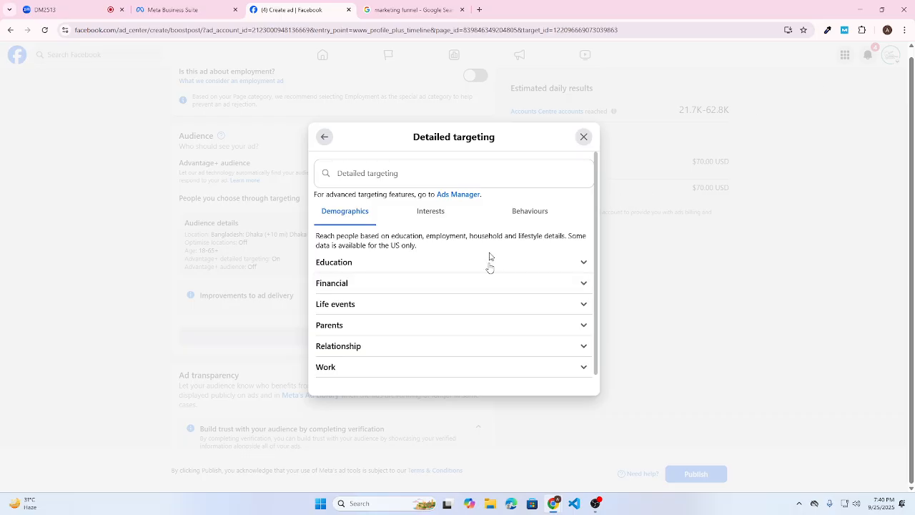
Step: Expand and examine the Life events demographic options, including Date of birth and Friends of
left_click(503, 310)
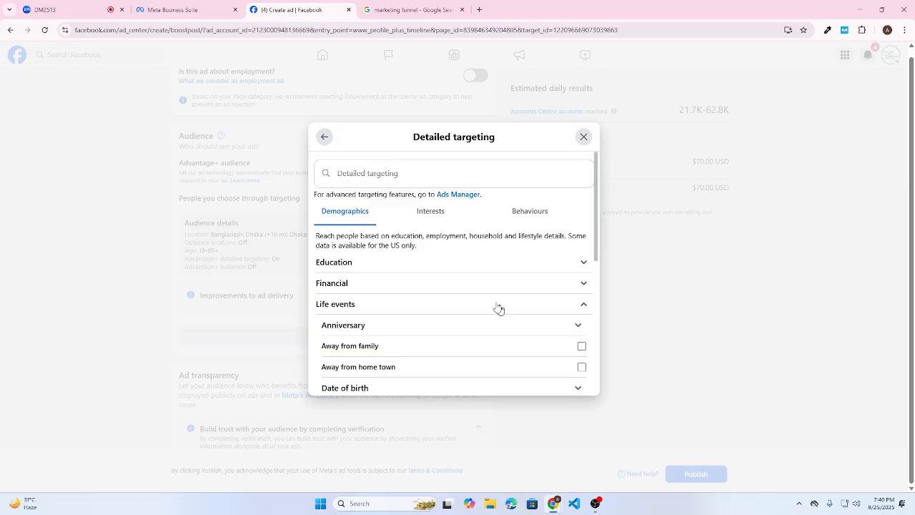
scroll(496, 308, "down", 1)
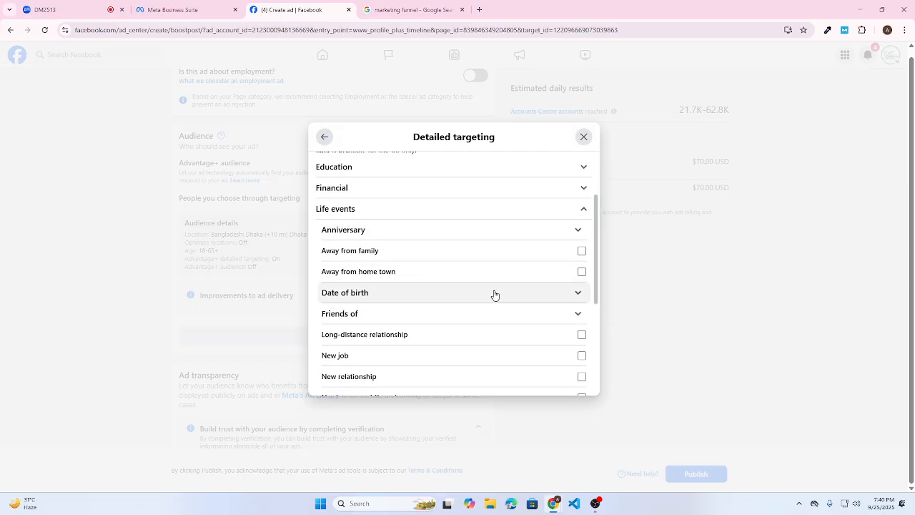
left_click(493, 294)
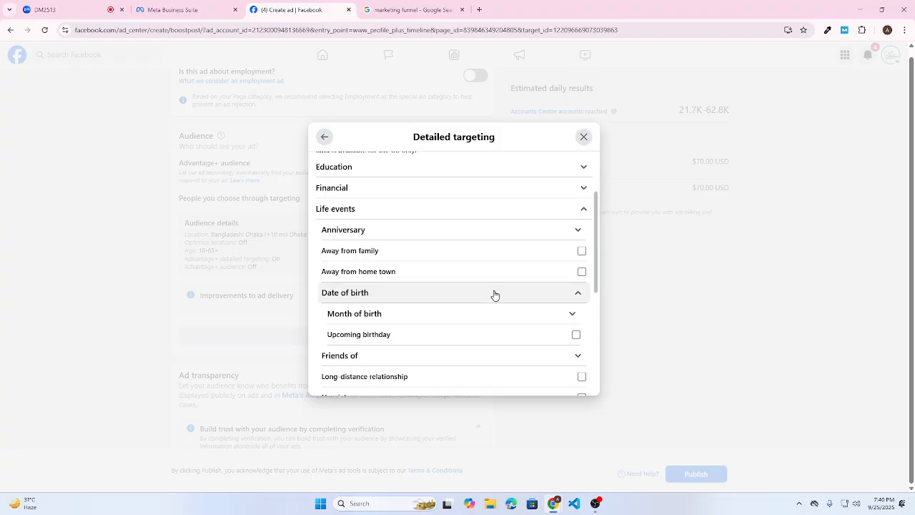
scroll(494, 293, "down", 1)
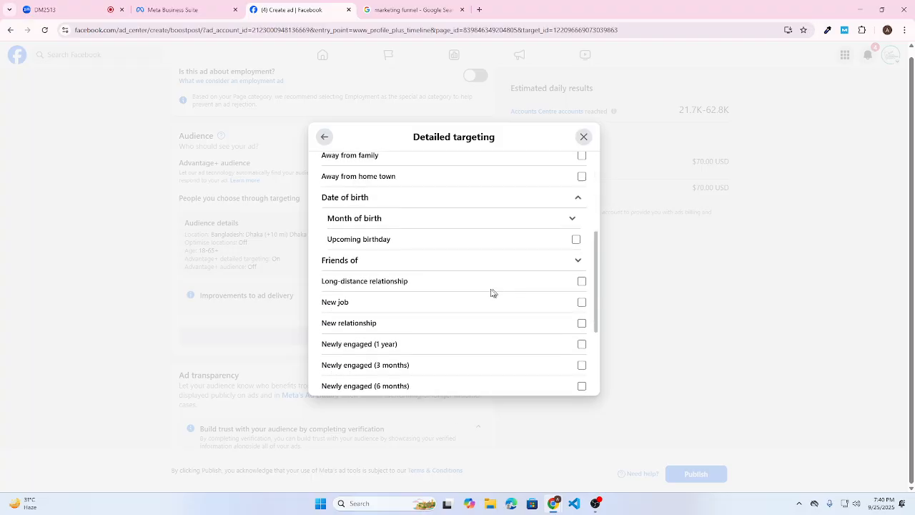
left_click(381, 261)
scroll(383, 264, "down", 1)
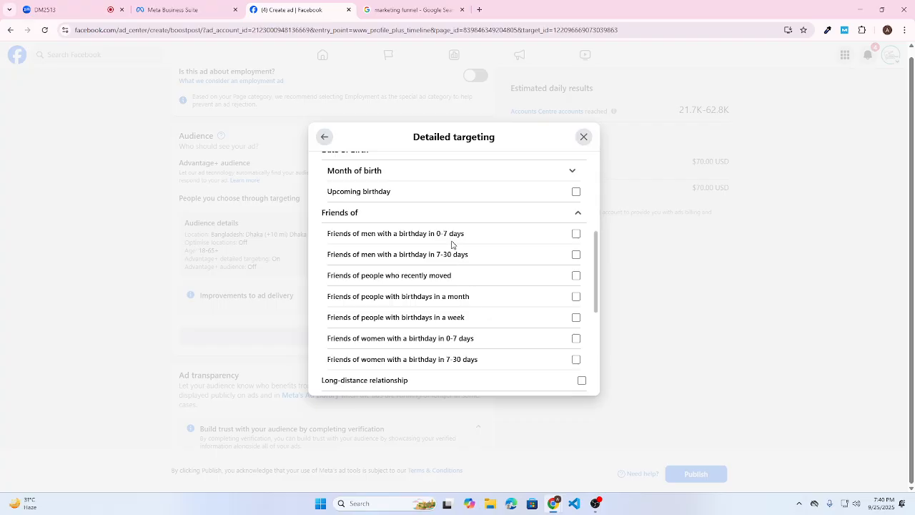
left_click(407, 212)
scroll(407, 219, "up", 2)
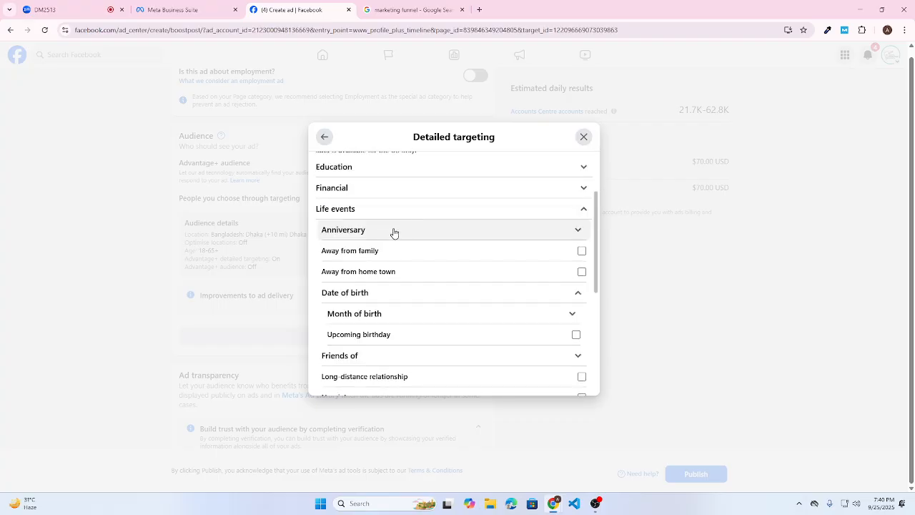
left_click(396, 208)
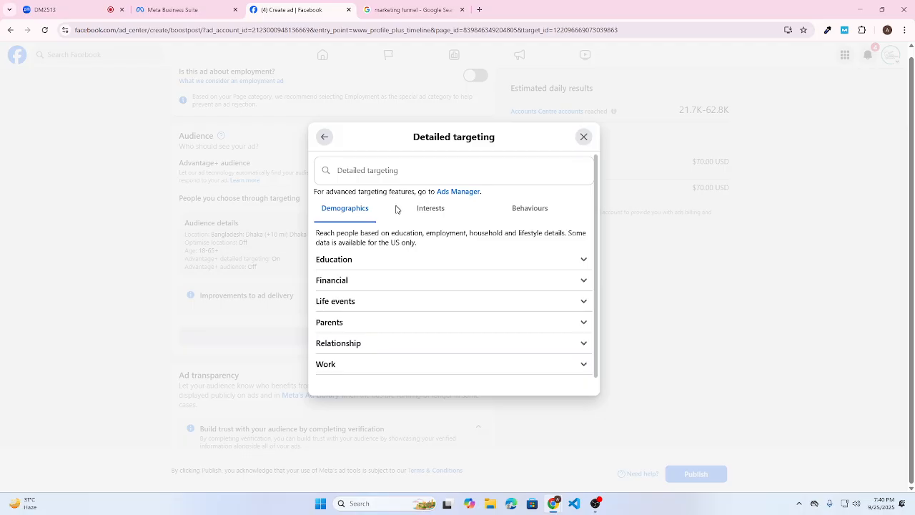
Step: Examine the Relationship status options under the Relationship demographic category
left_click(431, 346)
left_click(428, 362)
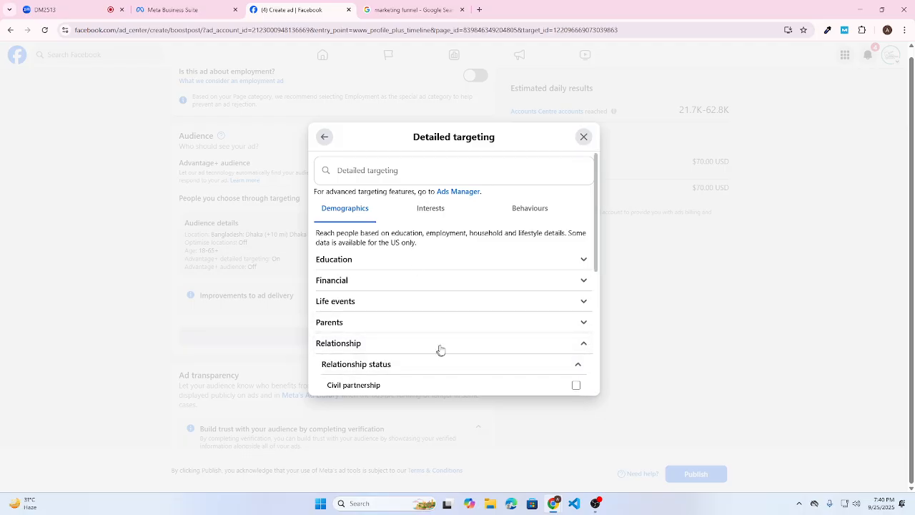
scroll(440, 349, "down", 1)
scroll(442, 348, "up", 1)
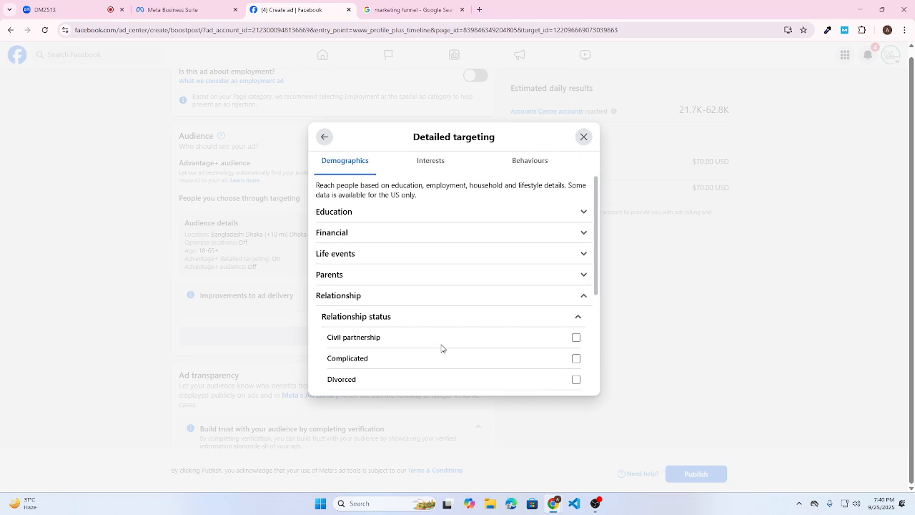
scroll(443, 347, "down", 1)
scroll(443, 348, "down", 1)
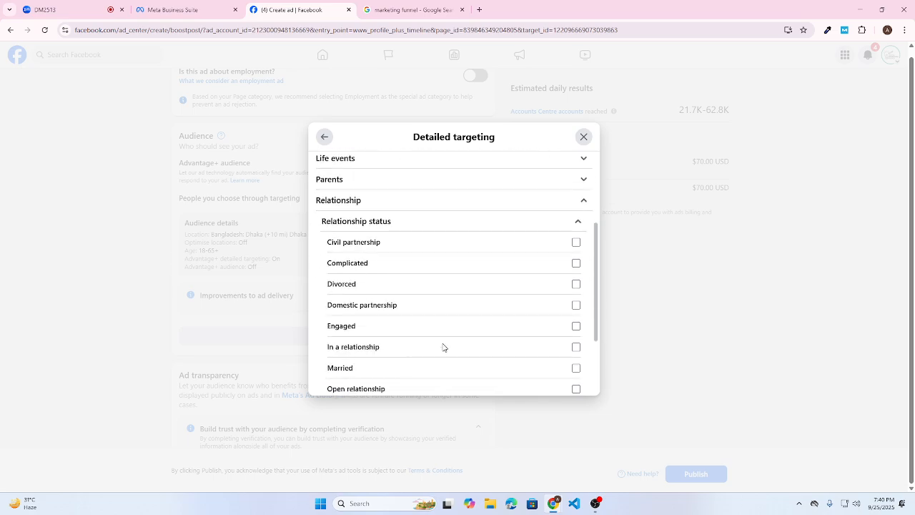
scroll(443, 347, "down", 1)
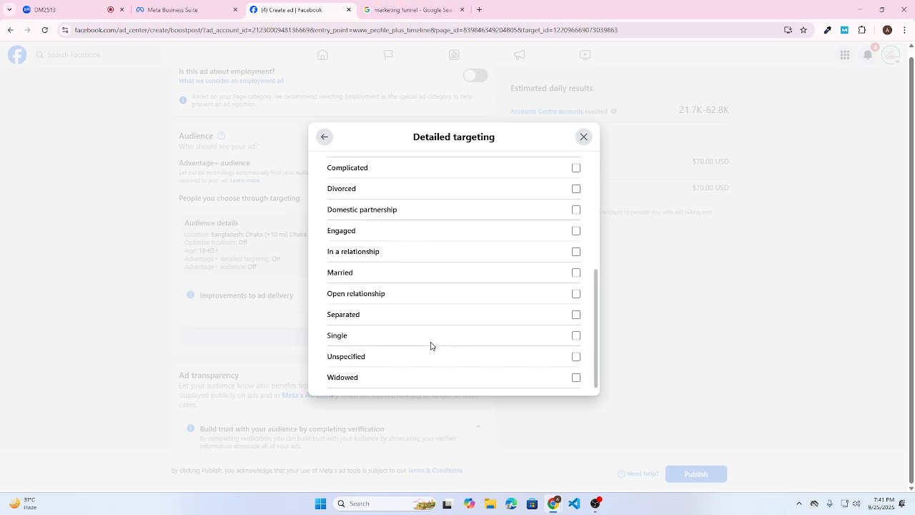
scroll(419, 314, "up", 2)
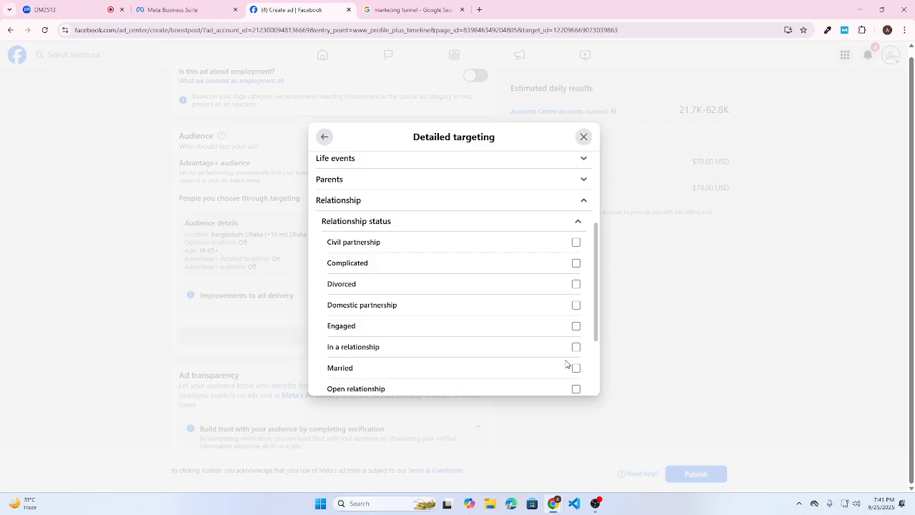
left_click(436, 221)
left_click(392, 345)
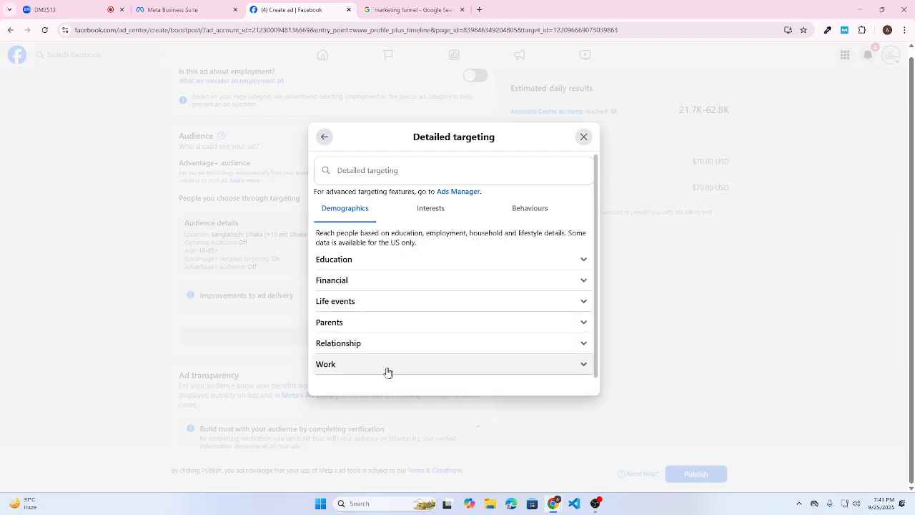
Step: Examine the Industries options under the Work demographic category
left_click(400, 363)
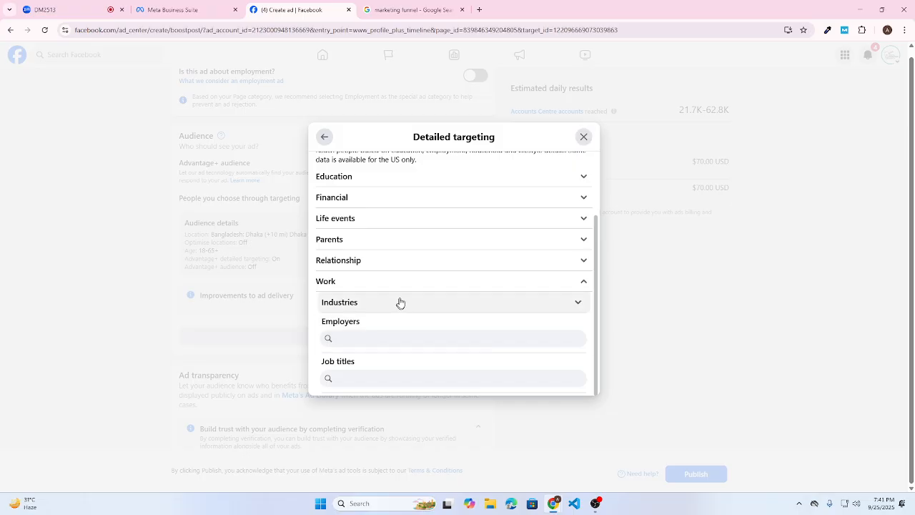
left_click(420, 302)
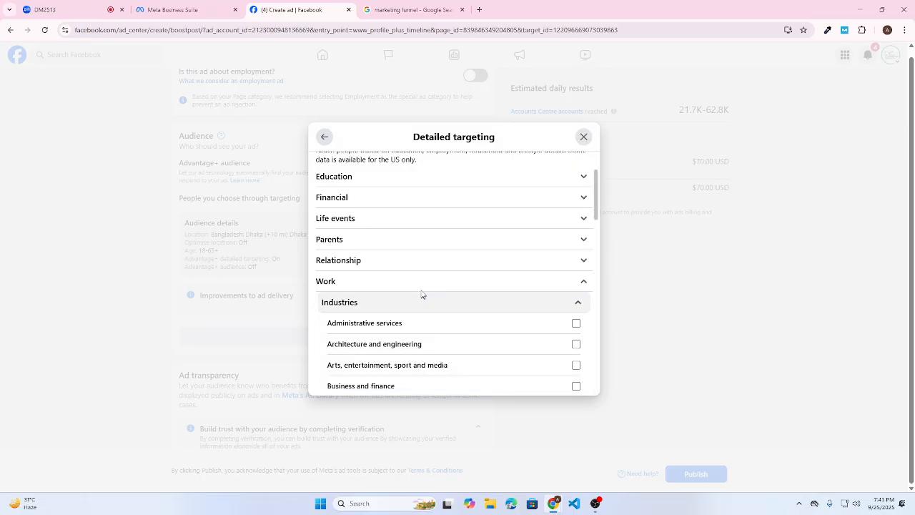
left_click(423, 281)
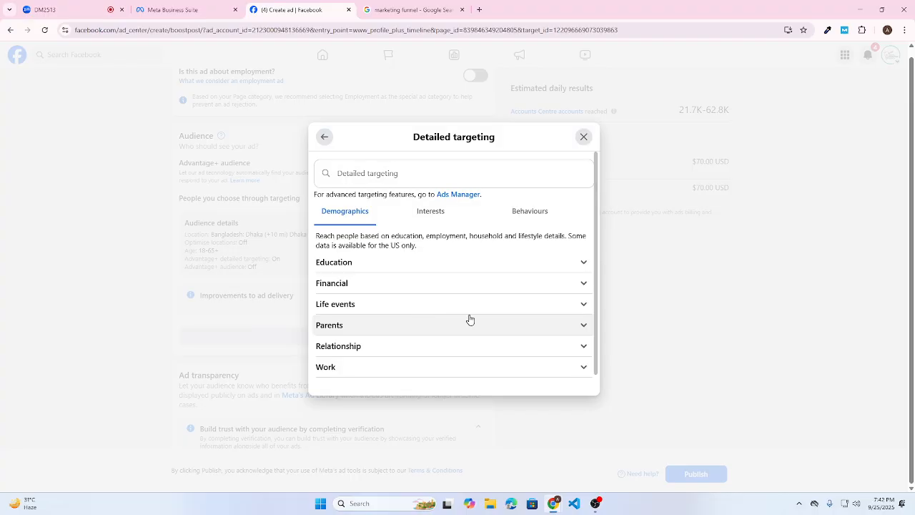
Step: Preview the Interests and Behaviours tabs of the detailed targeting browser
left_click(426, 214)
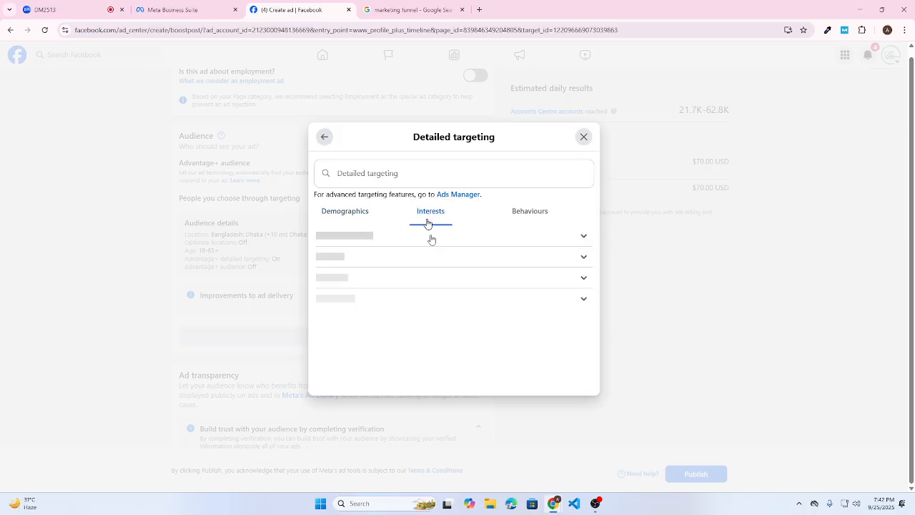
left_click(562, 218)
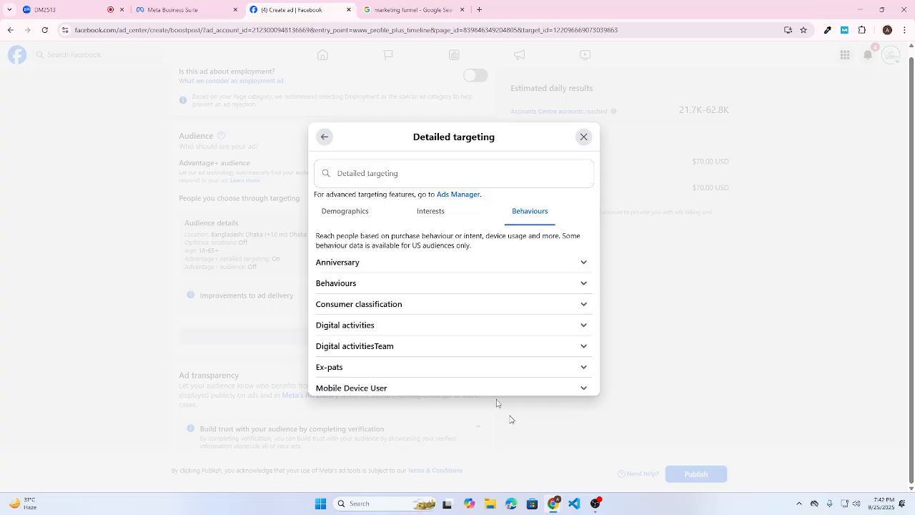
left_click(357, 213)
Step: Add the At high school and Doctorate degree education levels to the detailed targeting
left_click(358, 272)
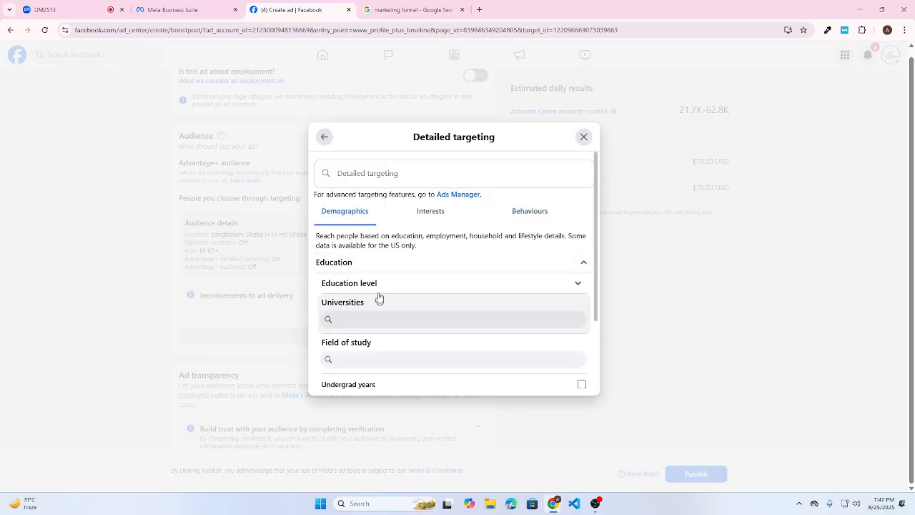
left_click(377, 284)
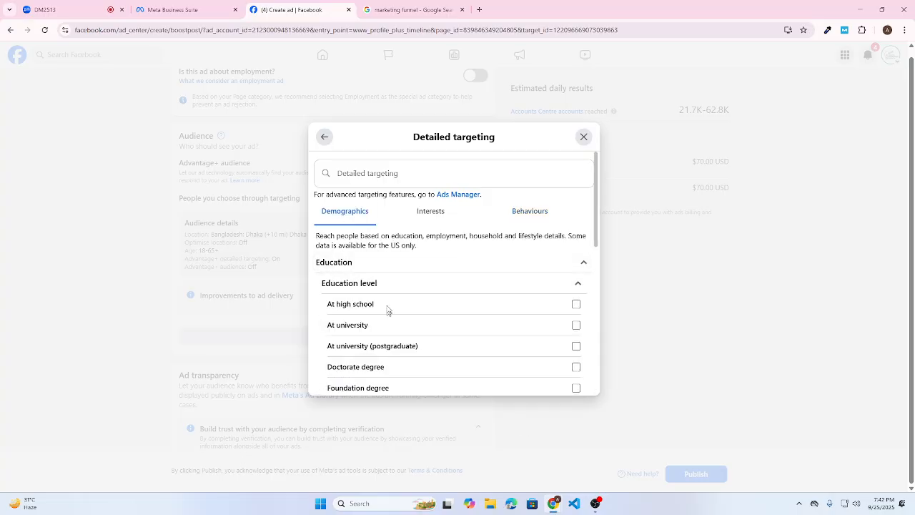
left_click(576, 304)
left_click(578, 319)
scroll(575, 350, "down", 3)
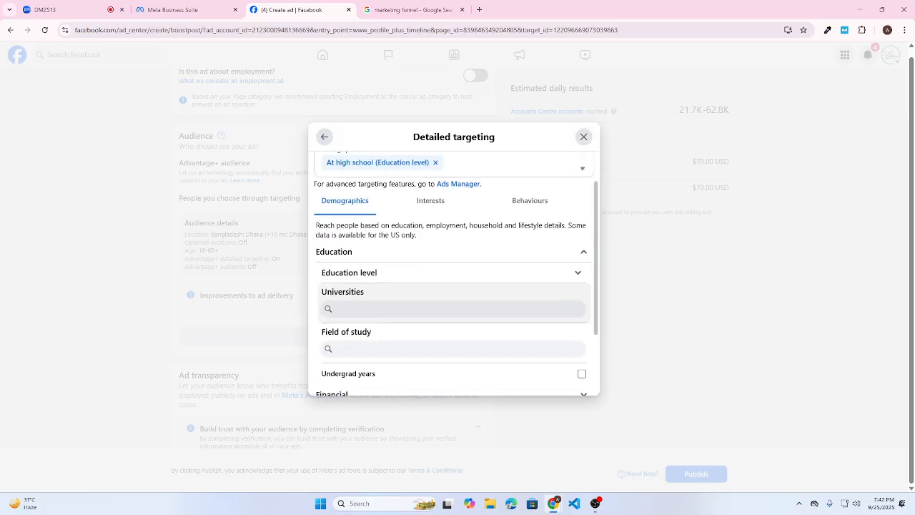
scroll(534, 294, "up", 5)
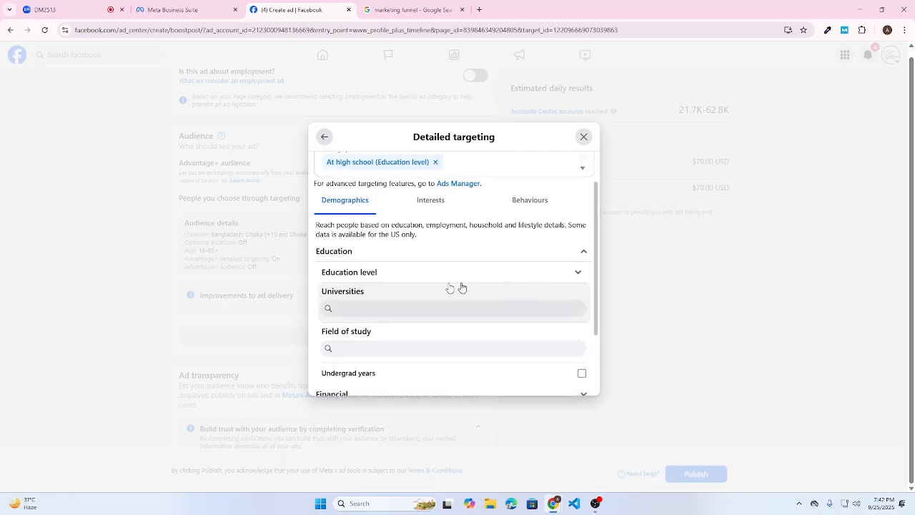
left_click(545, 270)
left_click(576, 315)
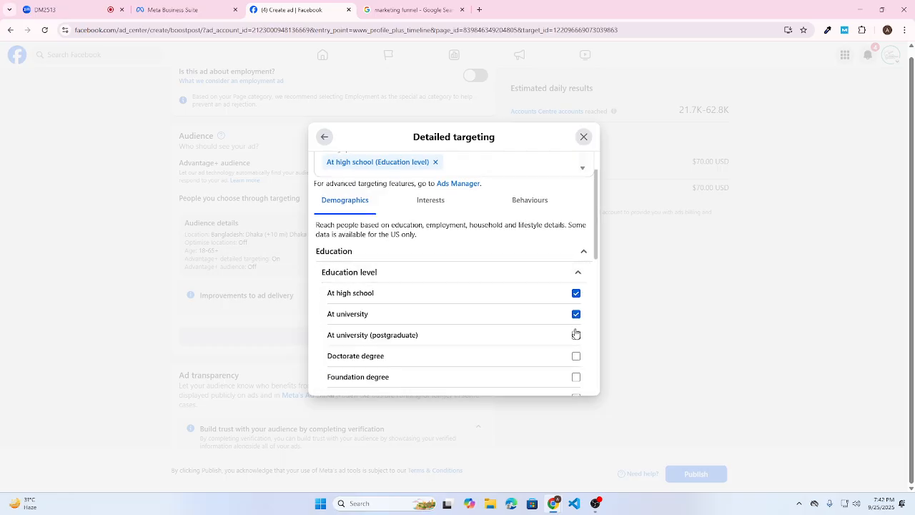
left_click(576, 357)
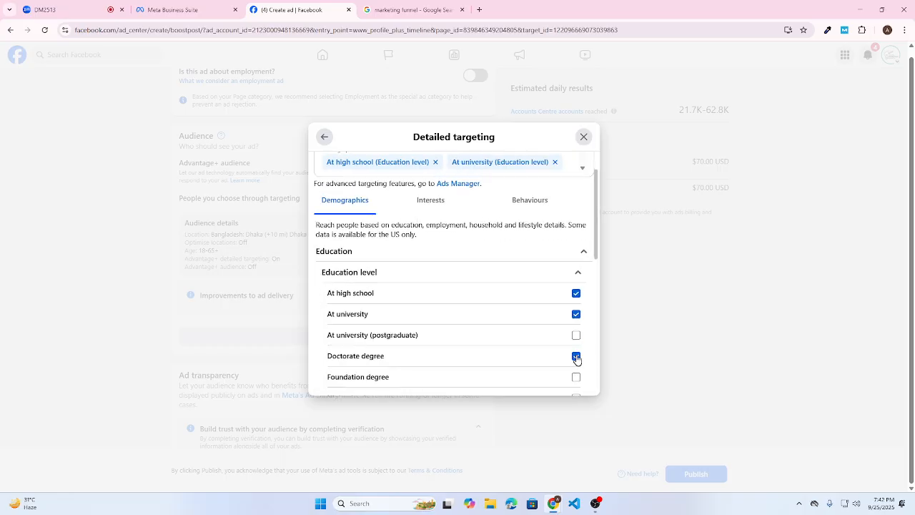
left_click(576, 336)
scroll(435, 163, "up", 1)
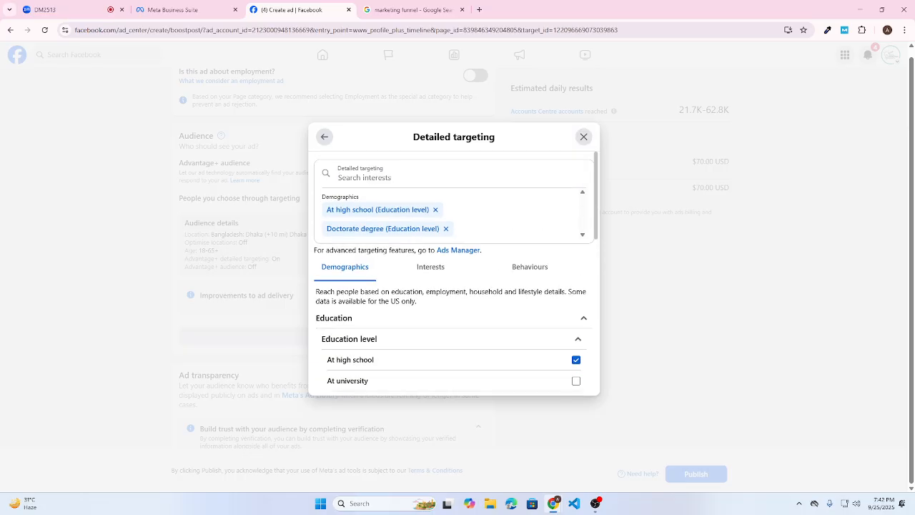
Step: Add Photography, Performing arts, Painting and Guitar interests from Hobbies and activities' Arts and music category
left_click(422, 267)
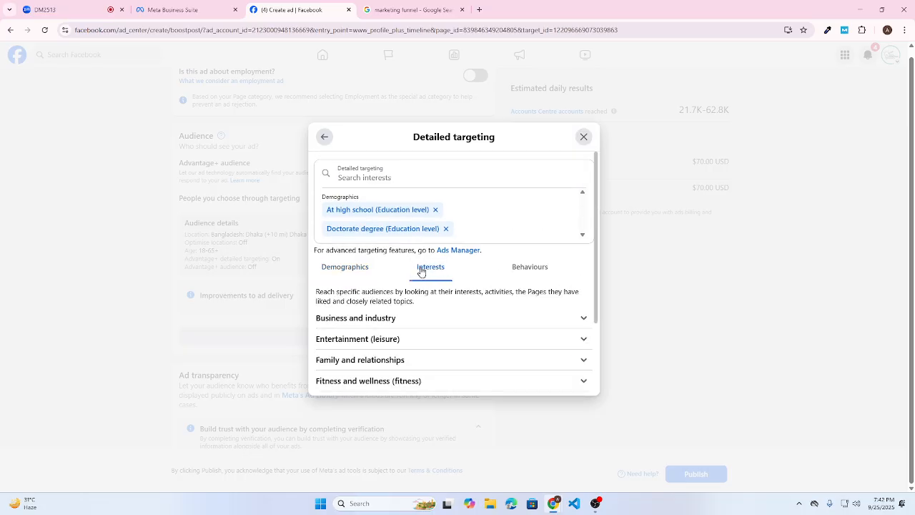
scroll(433, 323, "down", 1)
scroll(434, 330, "down", 1)
left_click(426, 319)
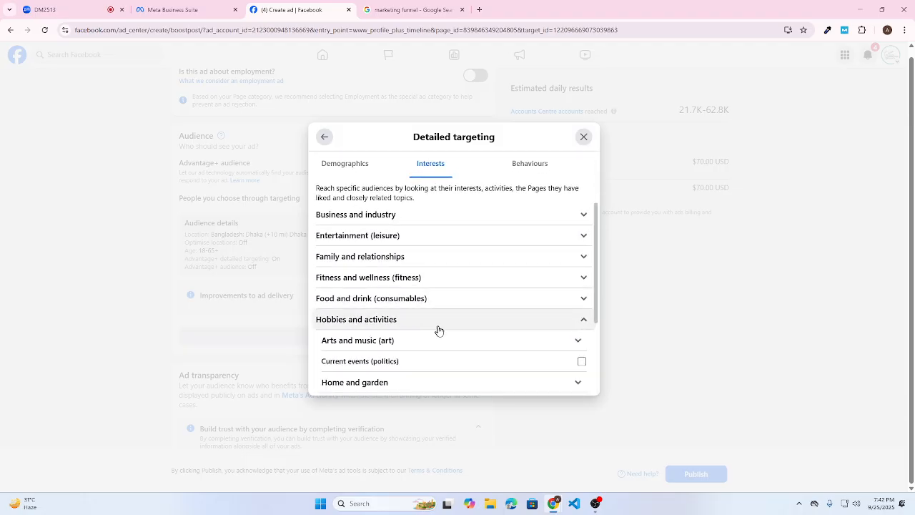
scroll(517, 347, "down", 2)
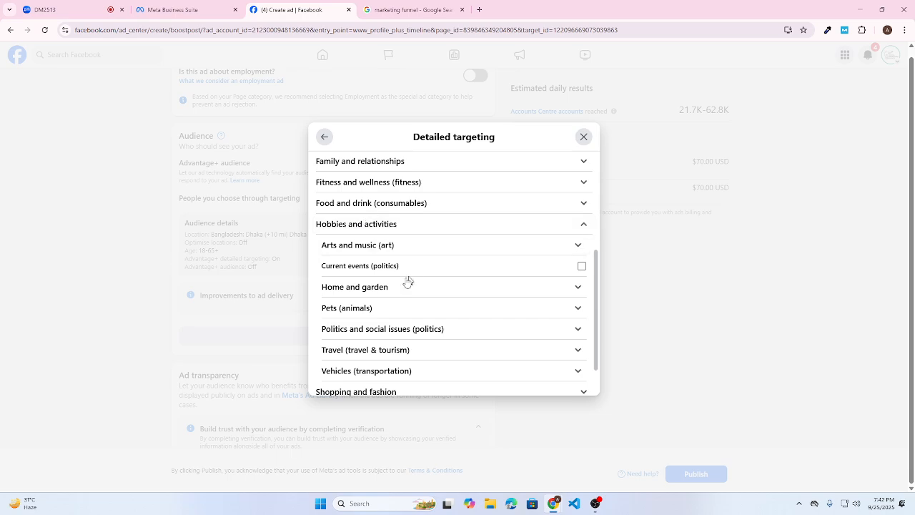
left_click(375, 246)
scroll(371, 350, "down", 4)
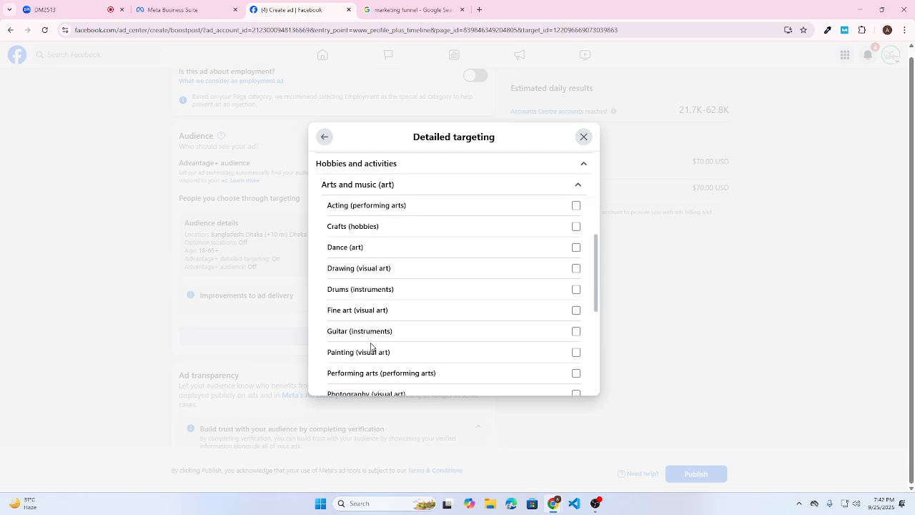
scroll(376, 291, "down", 2)
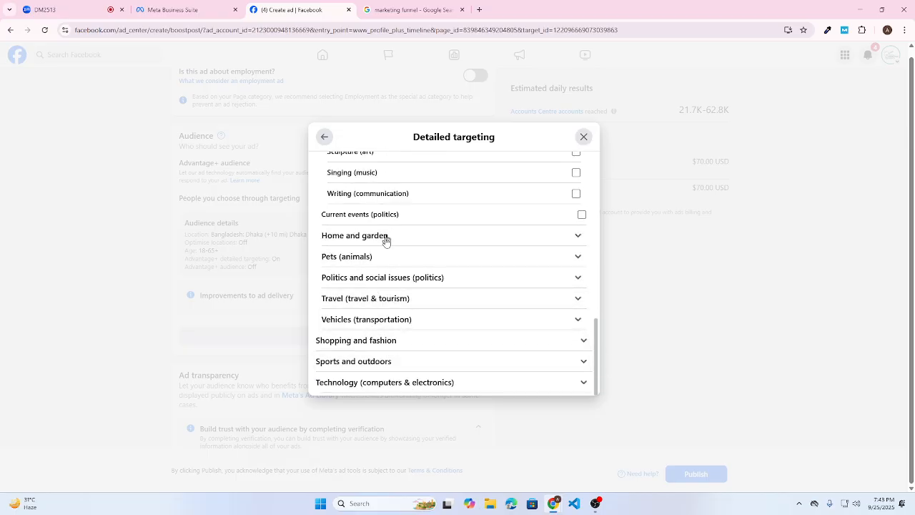
scroll(390, 250, "up", 2)
left_click(576, 273)
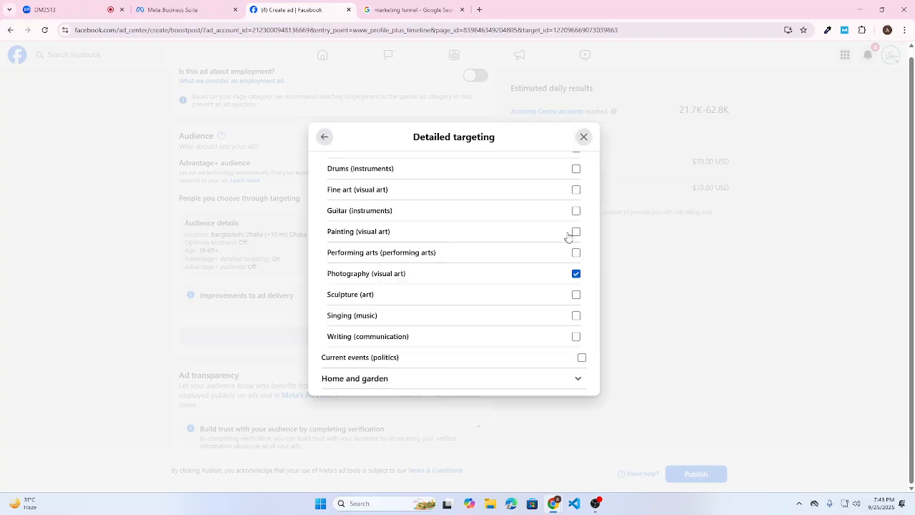
left_click(576, 253)
left_click(576, 231)
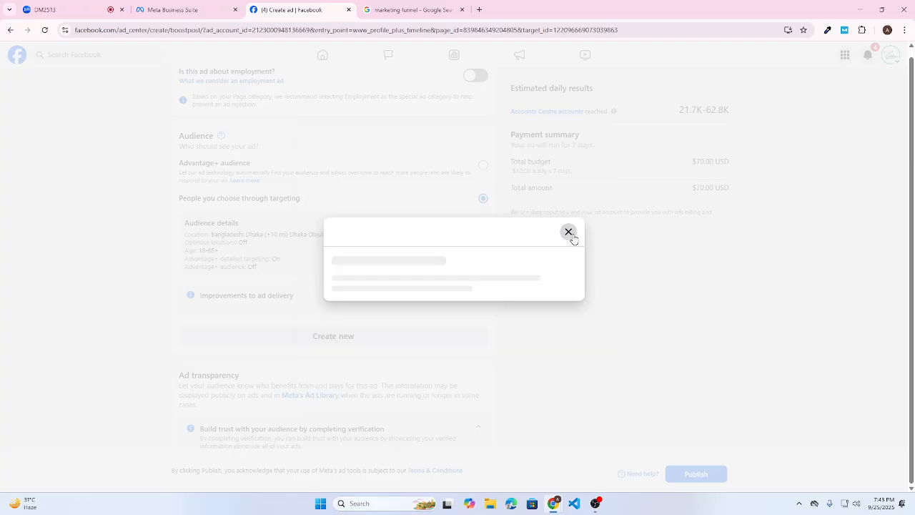
left_click(576, 211)
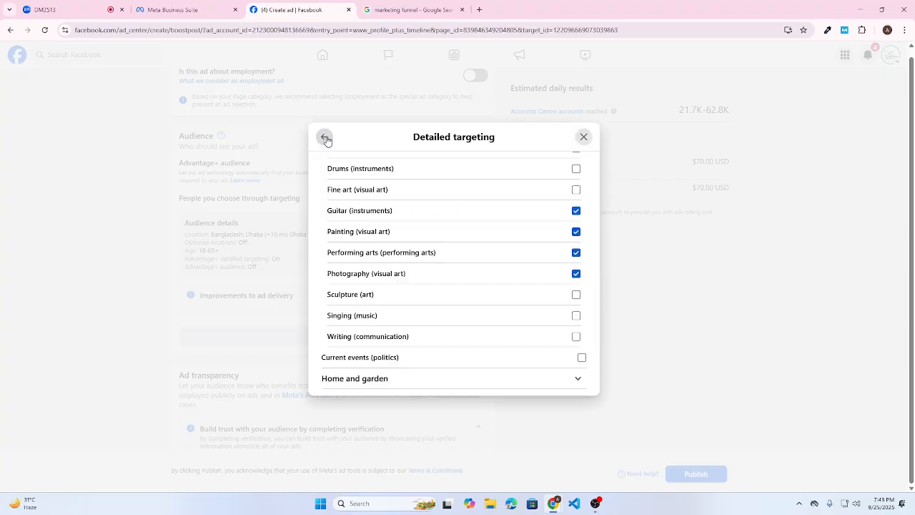
Step: Return to the audience editor, review the selected targeting and save the audience
left_click(325, 136)
scroll(411, 282, "up", 5)
scroll(428, 285, "down", 7)
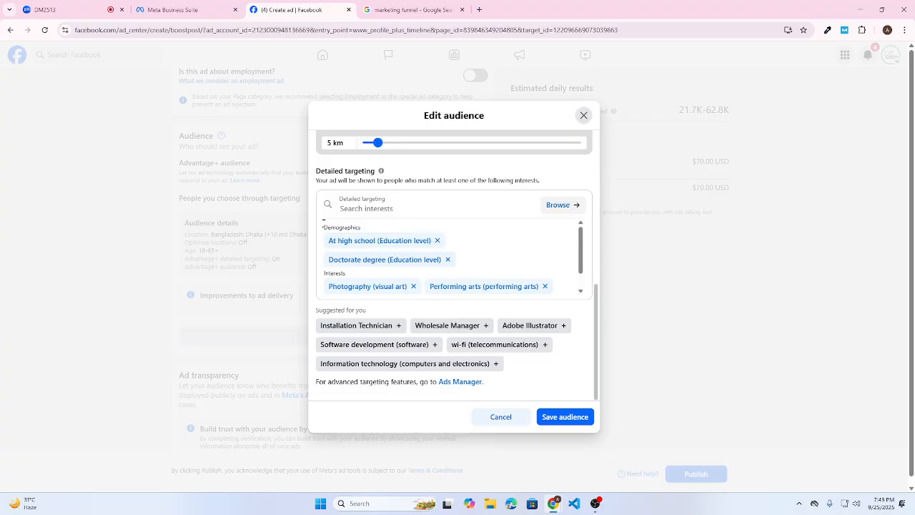
left_click_drag(327, 227, 361, 227)
left_click_drag(330, 273, 346, 273)
left_click(501, 232)
left_click(571, 419)
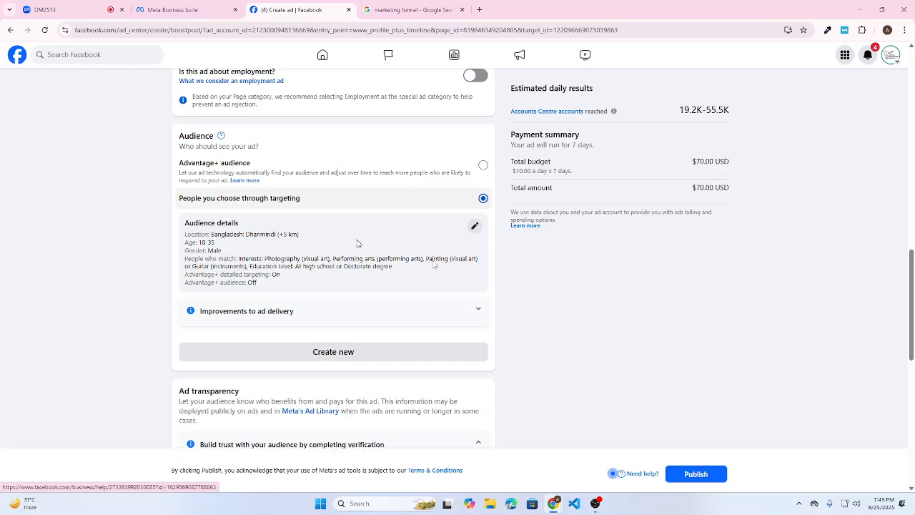
Step: Review the boosted post's estimated daily reach and payment summary
scroll(728, 329, "up", 1)
scroll(737, 325, "up", 10)
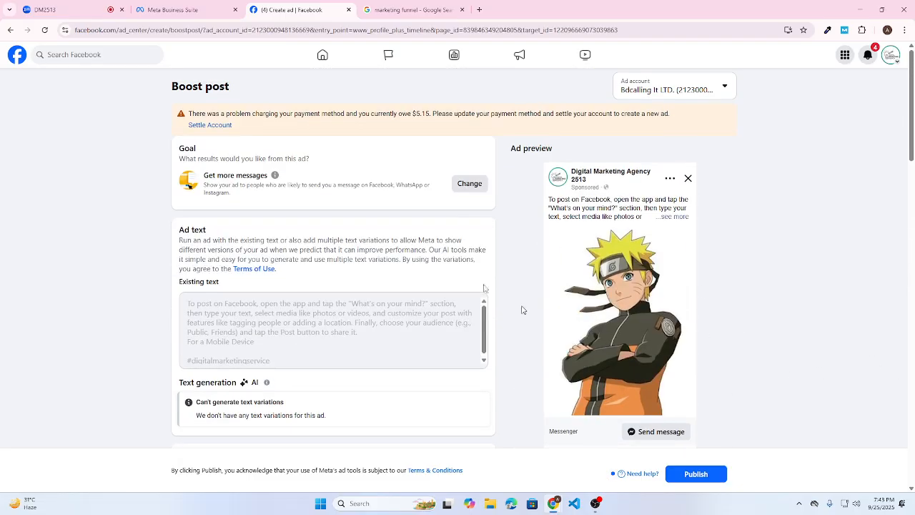
scroll(661, 264, "down", 5)
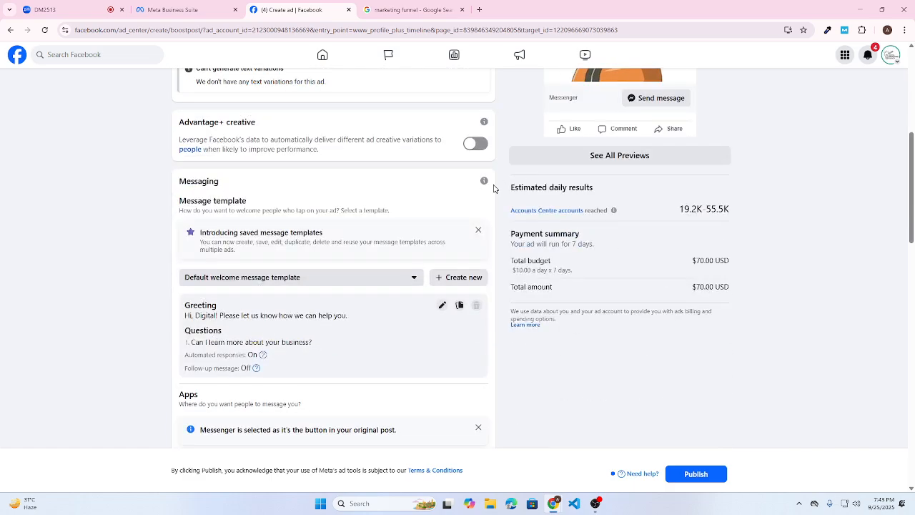
left_click_drag(496, 187, 621, 190)
left_click(636, 191)
left_click_drag(683, 208, 733, 216)
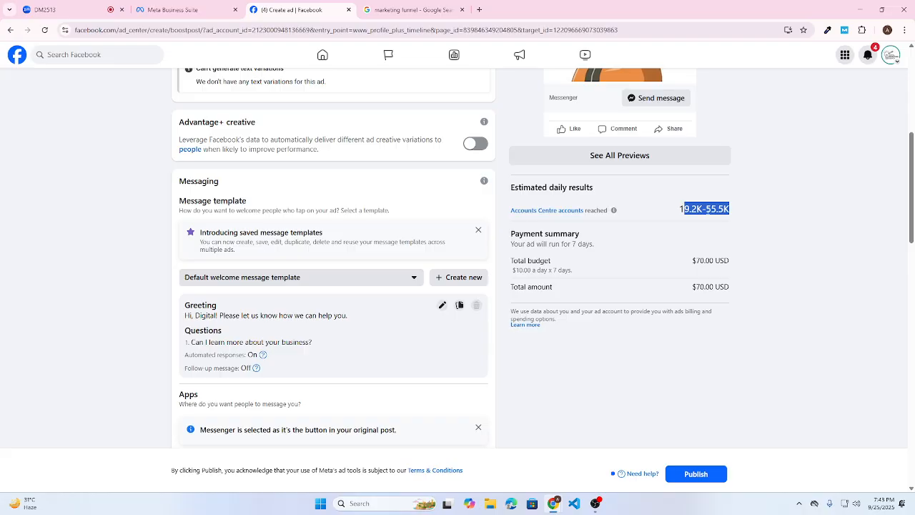
left_click_drag(683, 209, 729, 209)
left_click(734, 213)
left_click_drag(737, 212, 678, 209)
left_click_drag(697, 260, 758, 263)
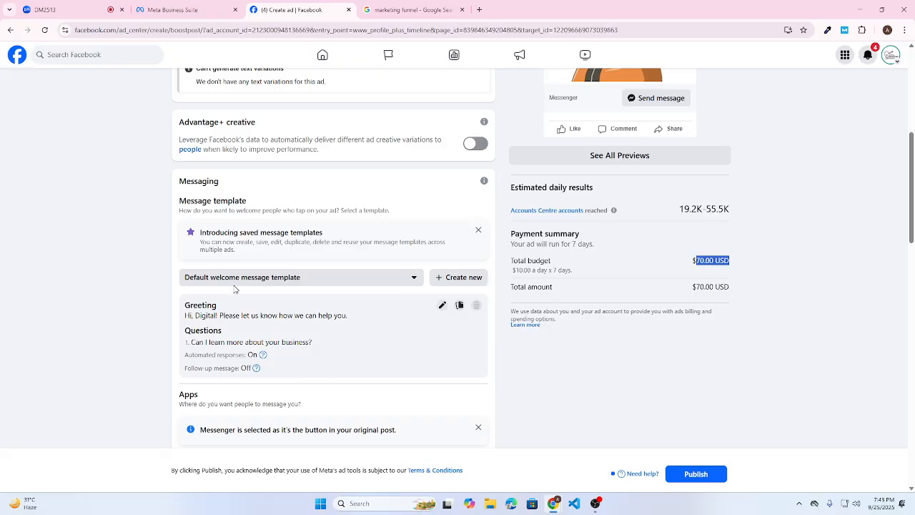
left_click(828, 302)
left_click_drag(509, 188, 589, 188)
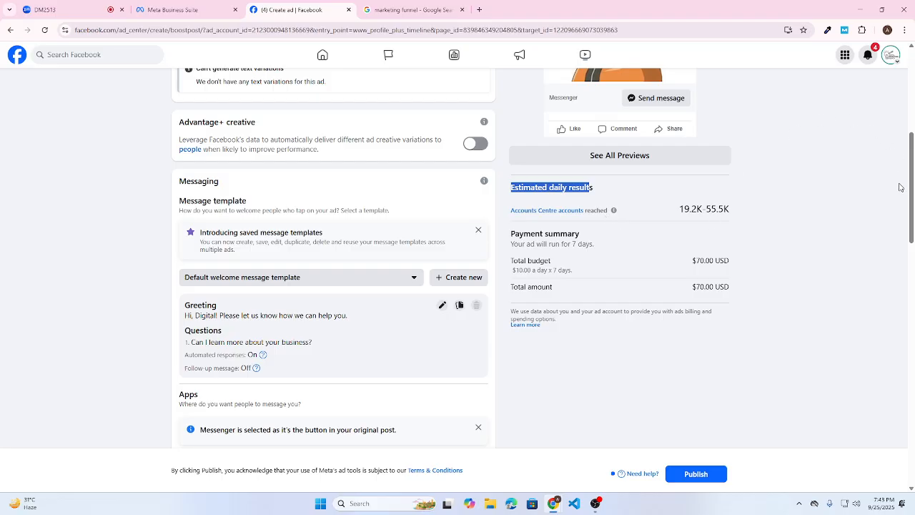
scroll(378, 286, "down", 5)
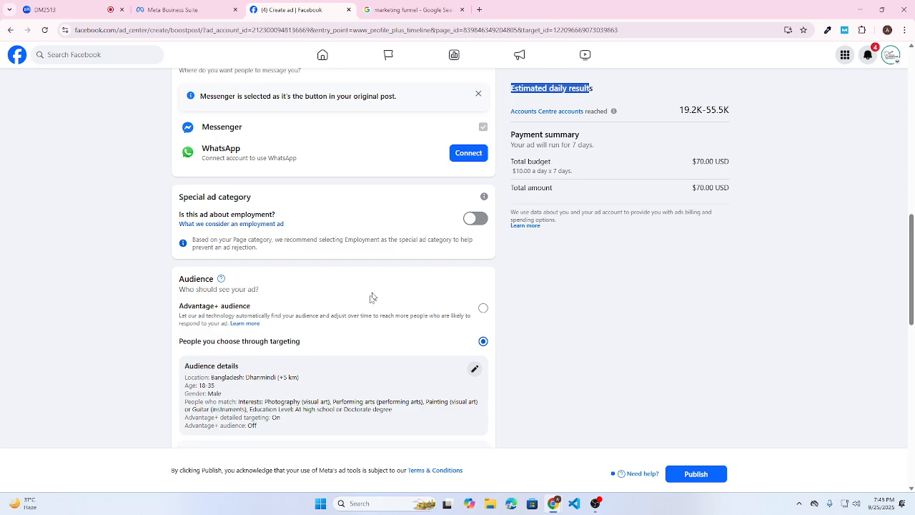
scroll(335, 303, "down", 4)
scroll(352, 306, "down", 2)
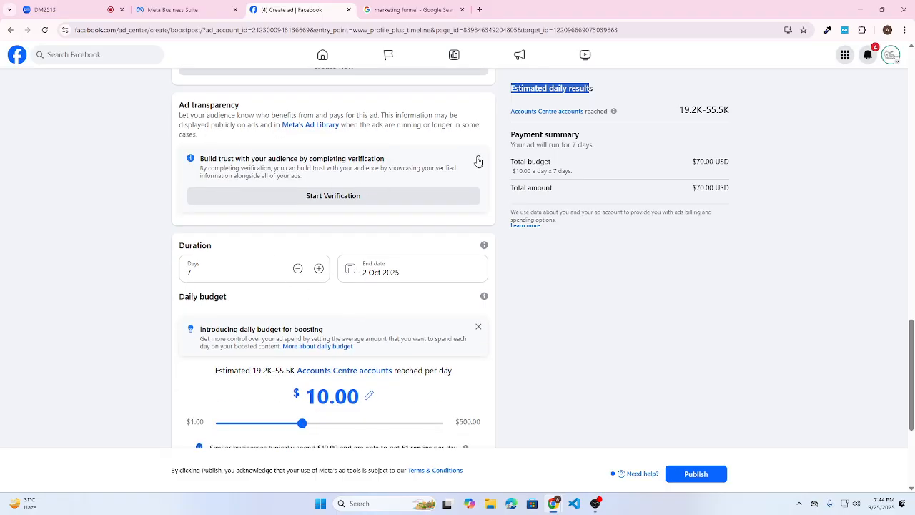
Step: Open the advertiser verification under ad transparency, read what it involves, and exit without verifying
left_click_drag(201, 158, 406, 160)
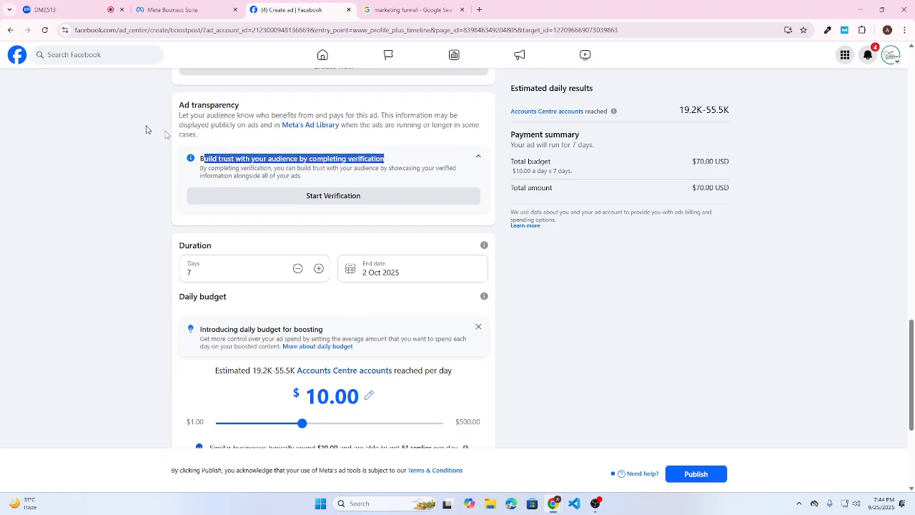
left_click(109, 166)
left_click(478, 157)
left_click(478, 156)
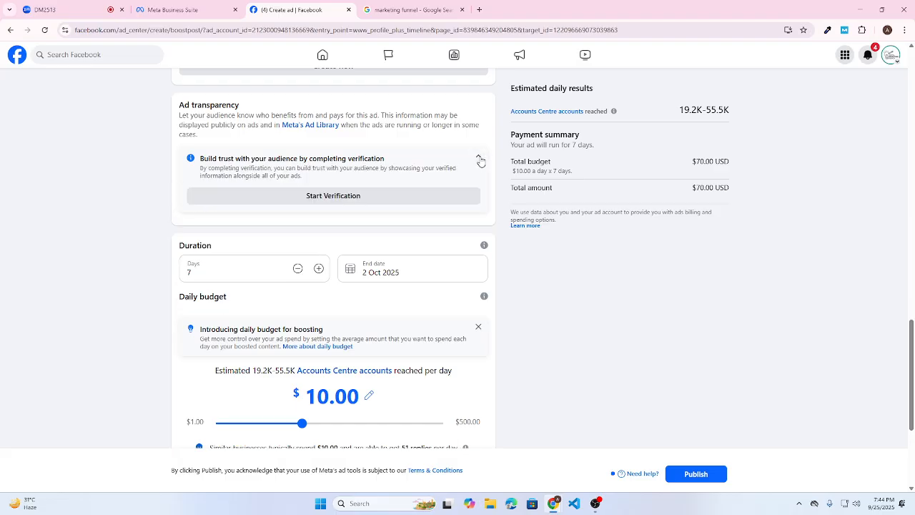
left_click(383, 196)
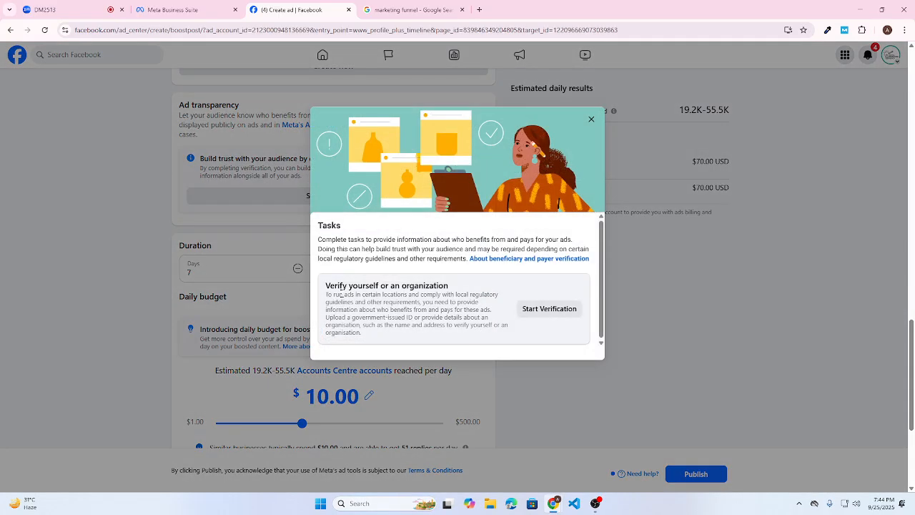
left_click_drag(321, 240, 586, 271)
left_click(576, 280)
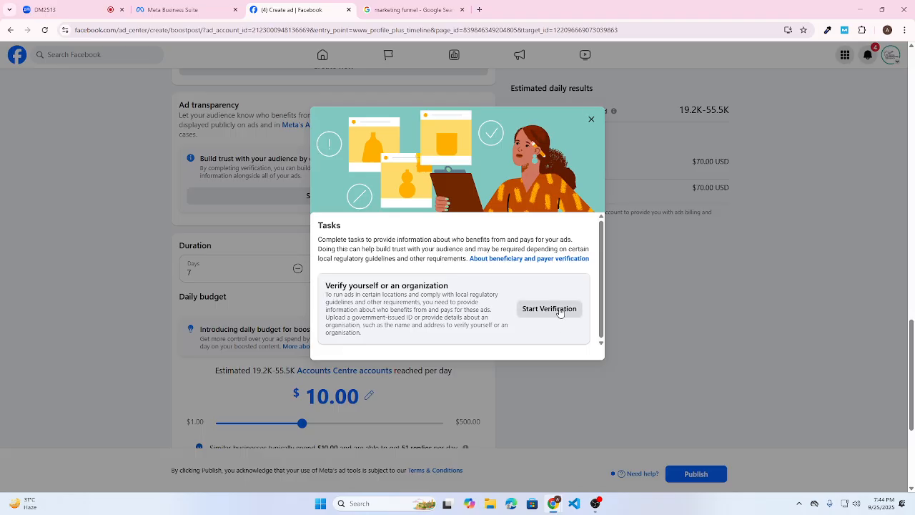
left_click(564, 311)
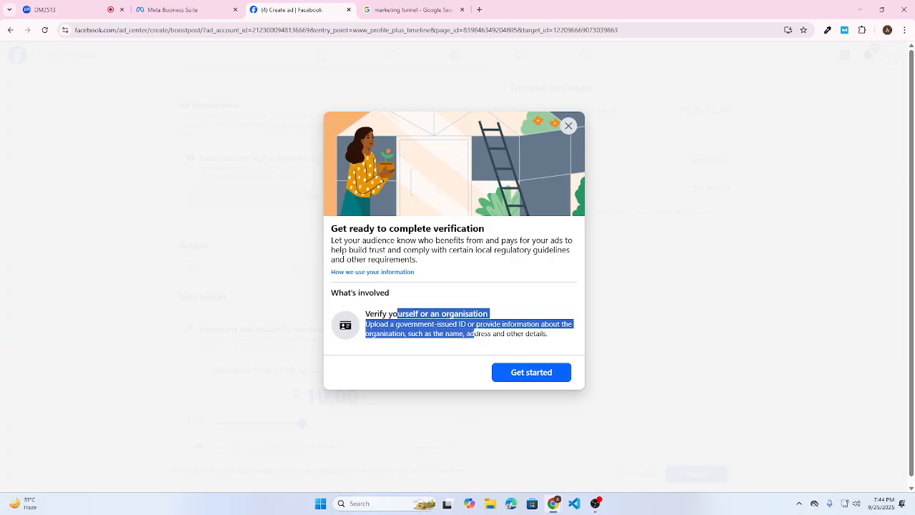
left_click(474, 333)
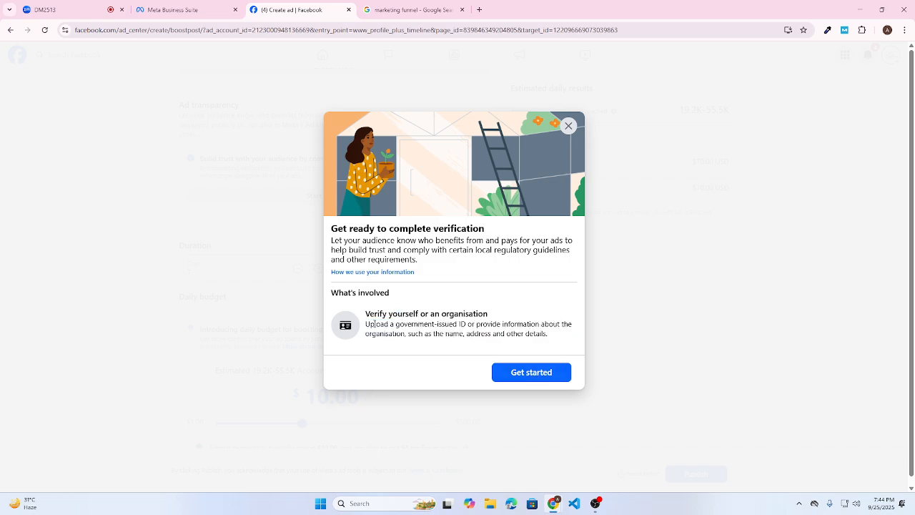
left_click_drag(374, 324, 461, 324)
left_click(472, 325)
left_click(568, 127)
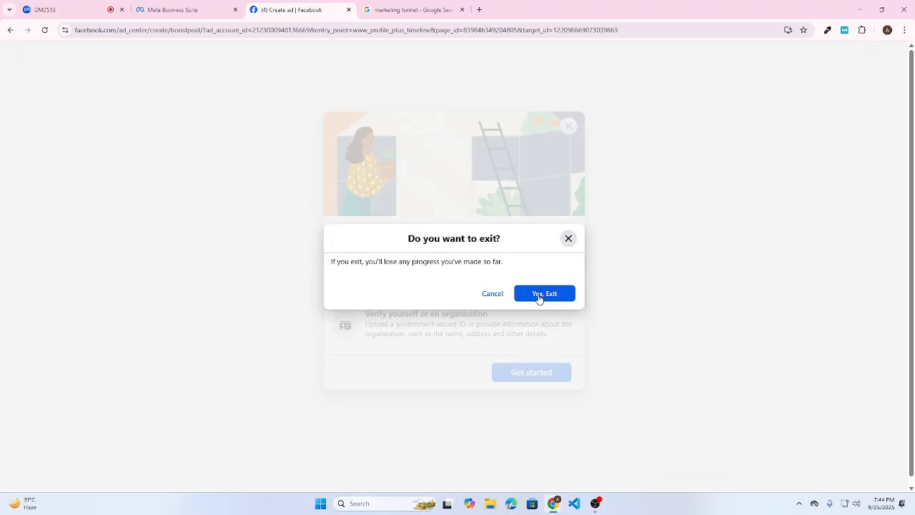
left_click(538, 295)
Step: Examine the ad's duration settings of 7 days ending 2 Oct 2025
scroll(378, 284, "down", 2)
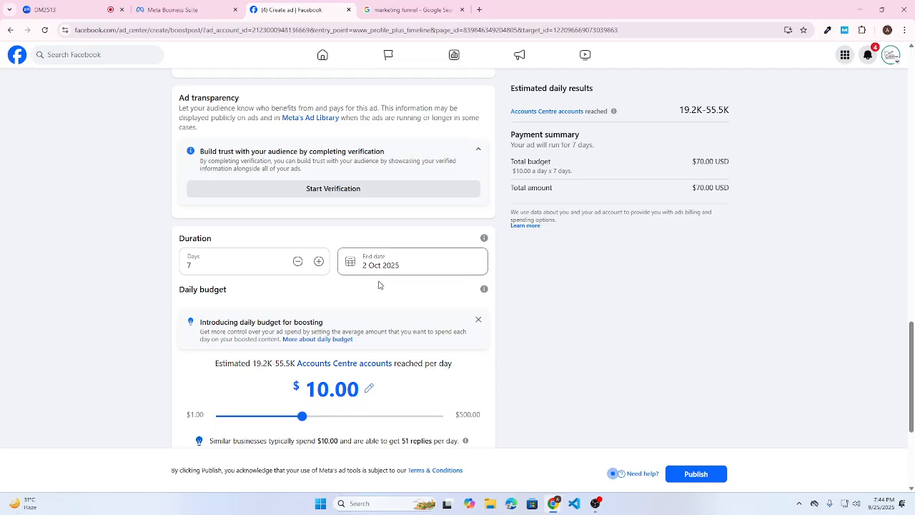
scroll(388, 286, "down", 1)
scroll(231, 241, "up", 2)
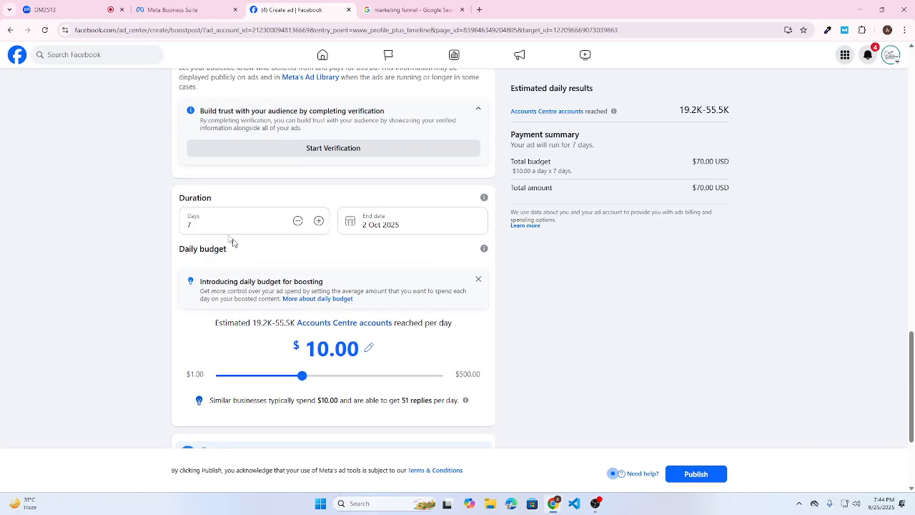
left_click_drag(178, 197, 228, 197)
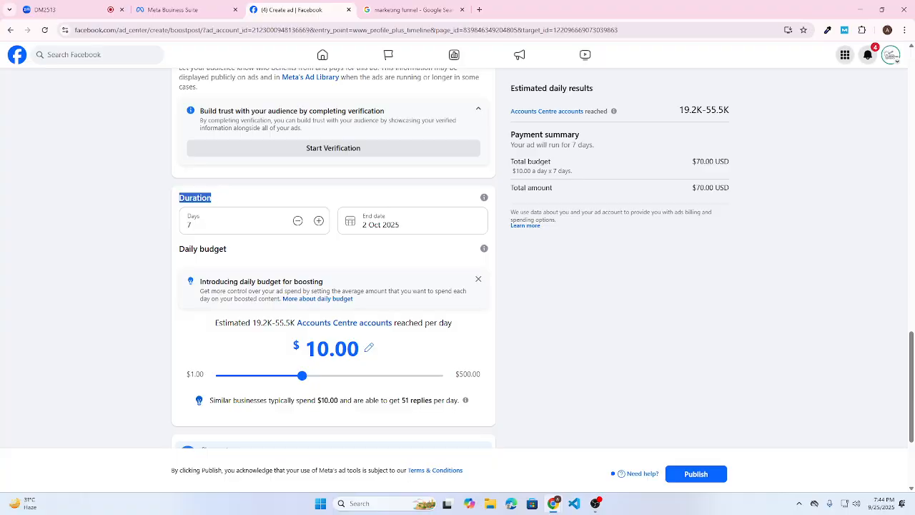
left_click(226, 198)
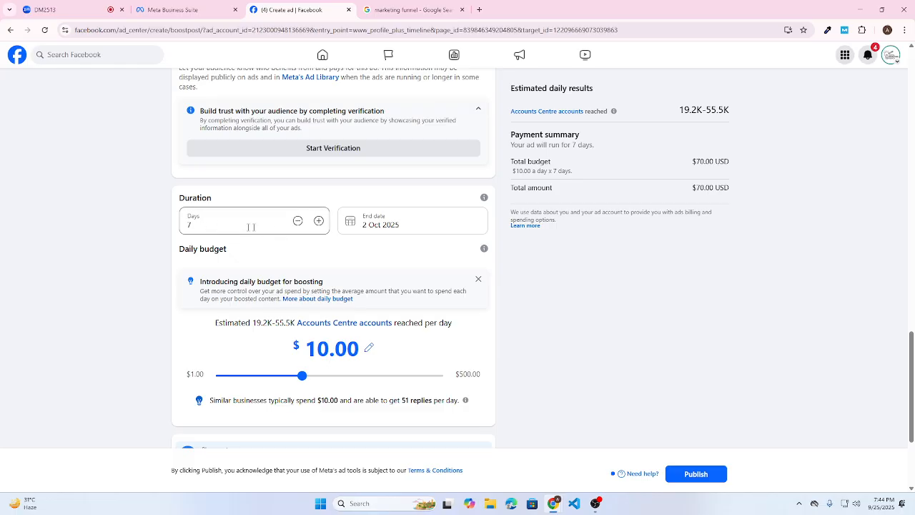
scroll(250, 341, "down", 1)
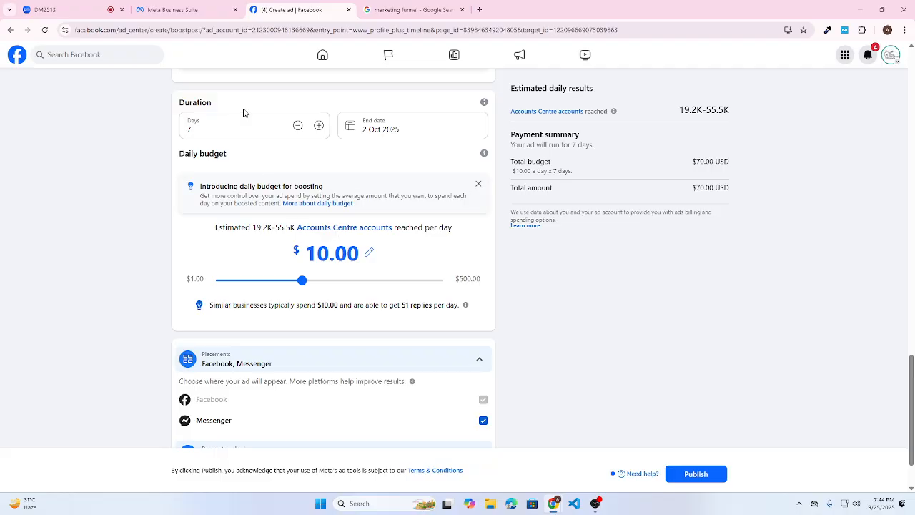
Step: Lower the daily budget to $6.00 with the budget slider
left_click_drag(692, 165, 728, 165)
left_click_drag(303, 281, 266, 281)
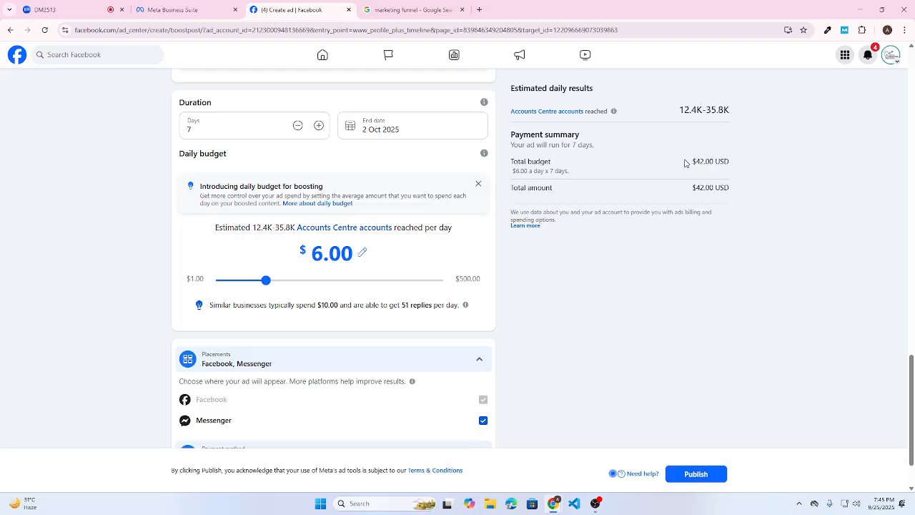
left_click_drag(683, 161, 745, 159)
left_click(747, 161)
left_click_drag(684, 111, 740, 110)
left_click(777, 118)
Step: Raise the daily budget to the $500.00 maximum and review the resulting payment summary
left_click_drag(306, 287, 674, 310)
left_click_drag(670, 110, 764, 116)
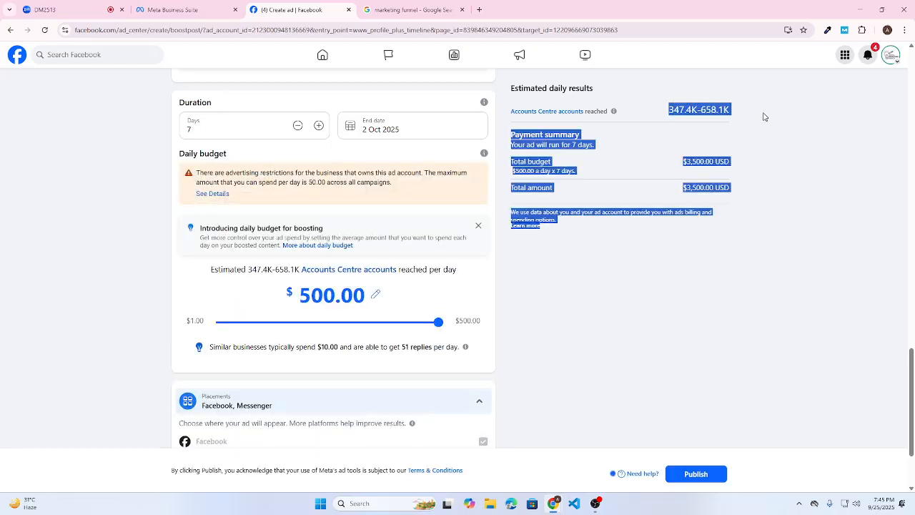
left_click(798, 259)
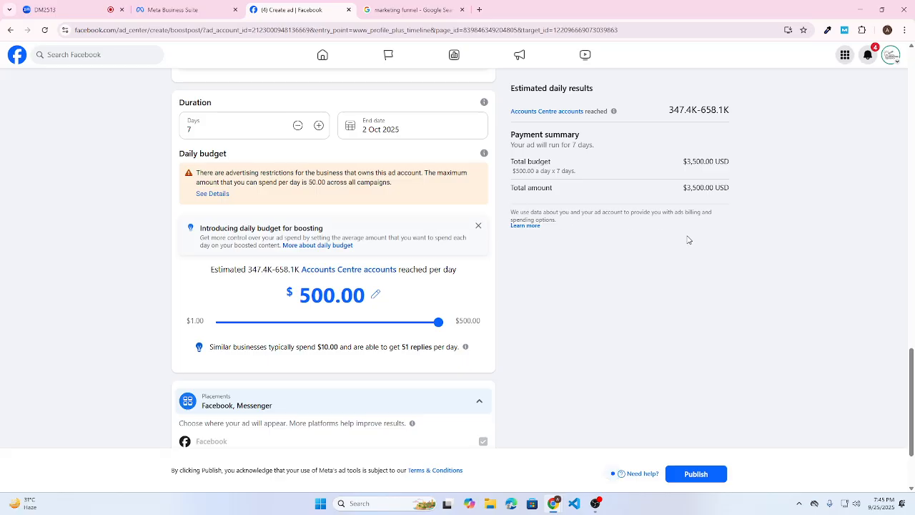
scroll(741, 263, "up", 1)
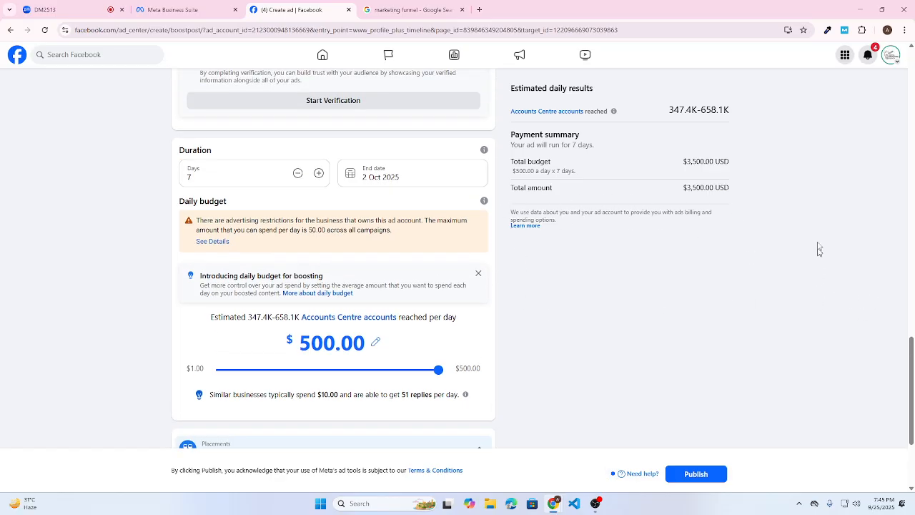
left_click_drag(700, 162, 770, 166)
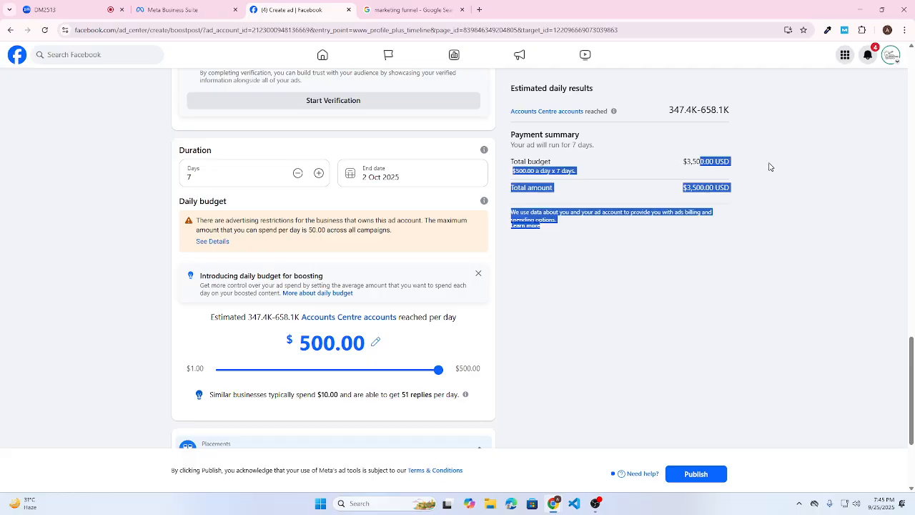
left_click(865, 258)
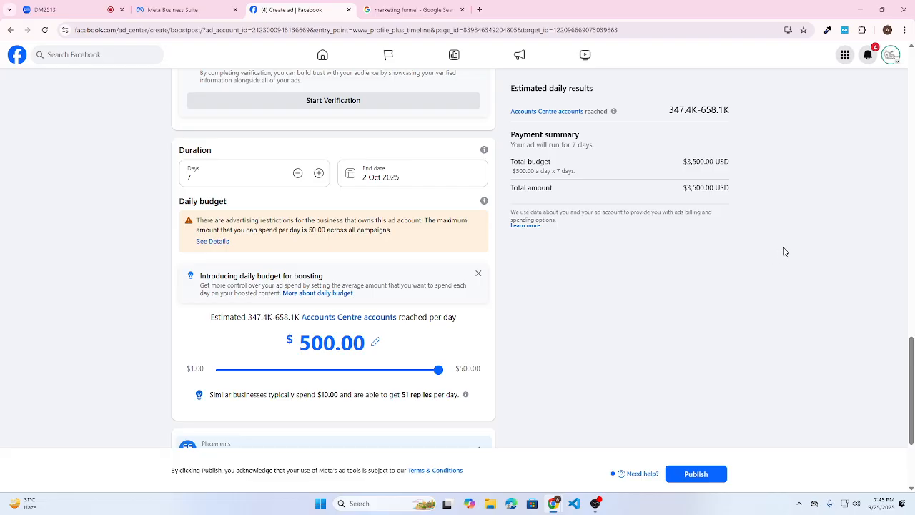
left_click_drag(679, 162, 738, 165)
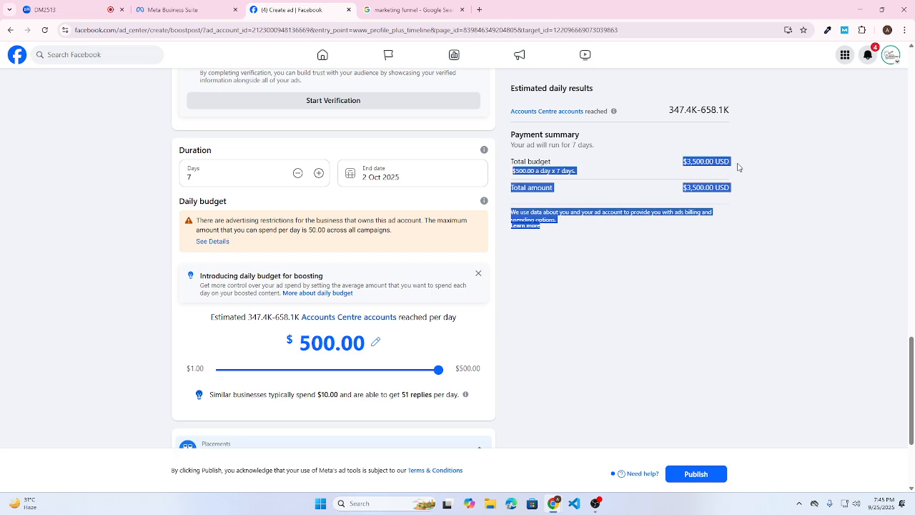
left_click(792, 303)
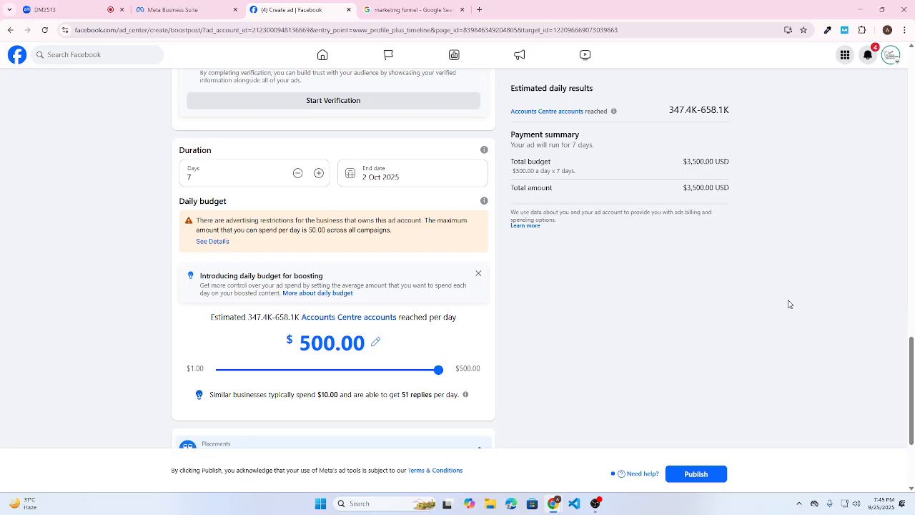
Step: Switch to the Calculator app and compute 100000 × 30 ÷ 100
key("super")
type("calculator")
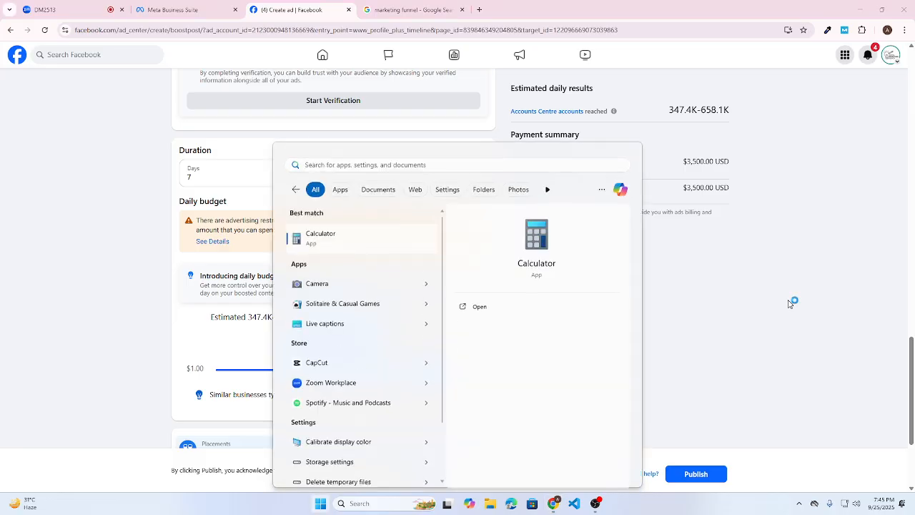
key("Return")
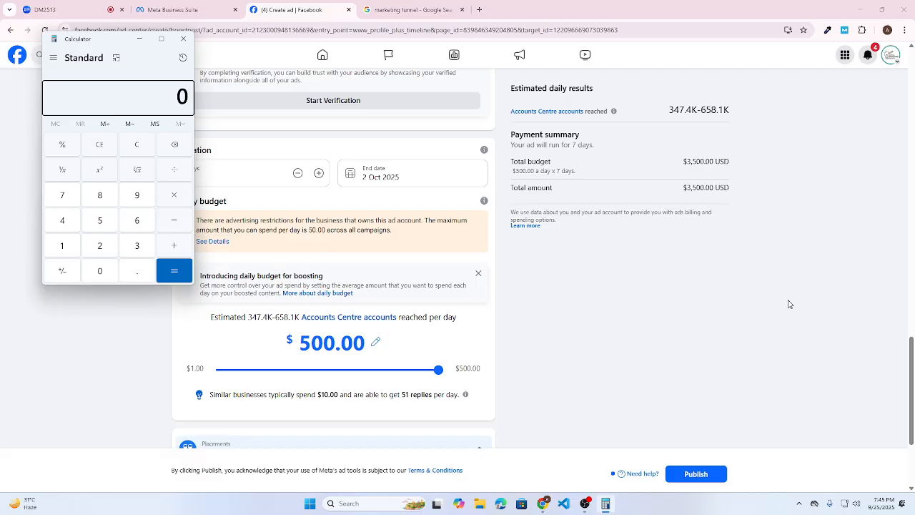
type("1000000")
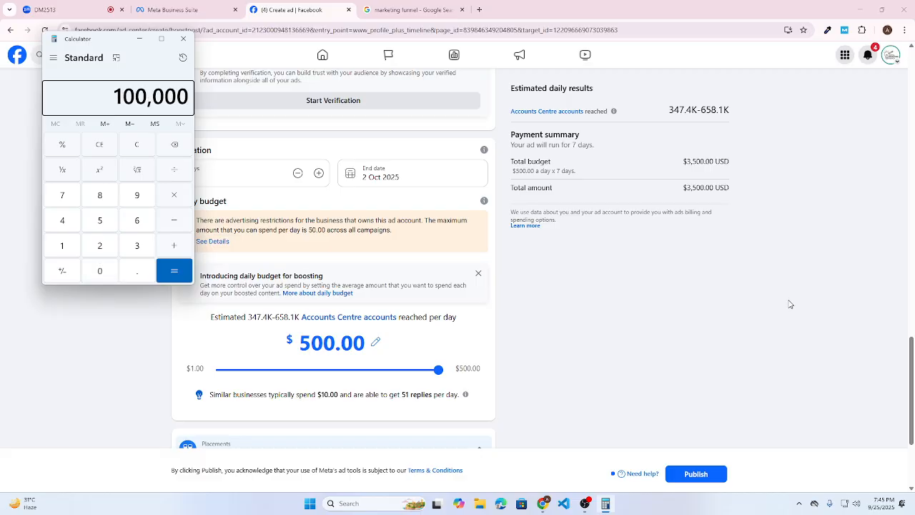
type("*30")
key("Return")
type("/100")
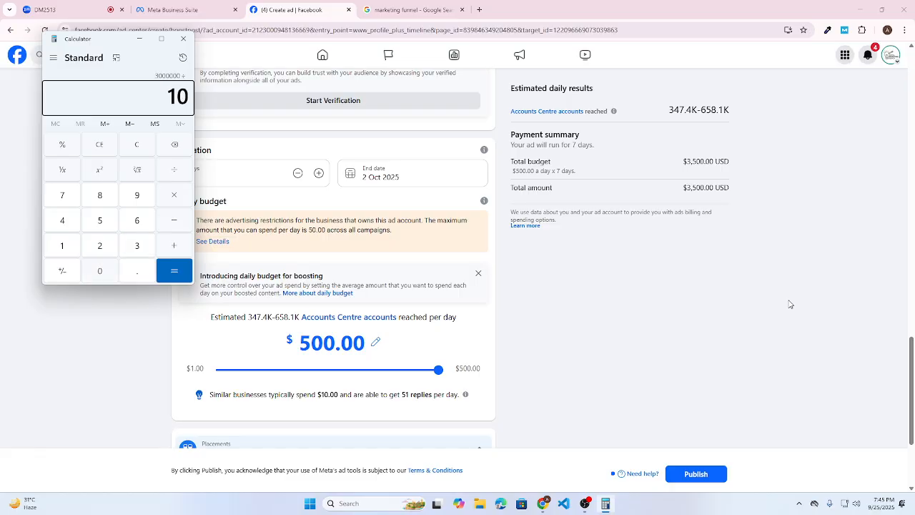
key("Return")
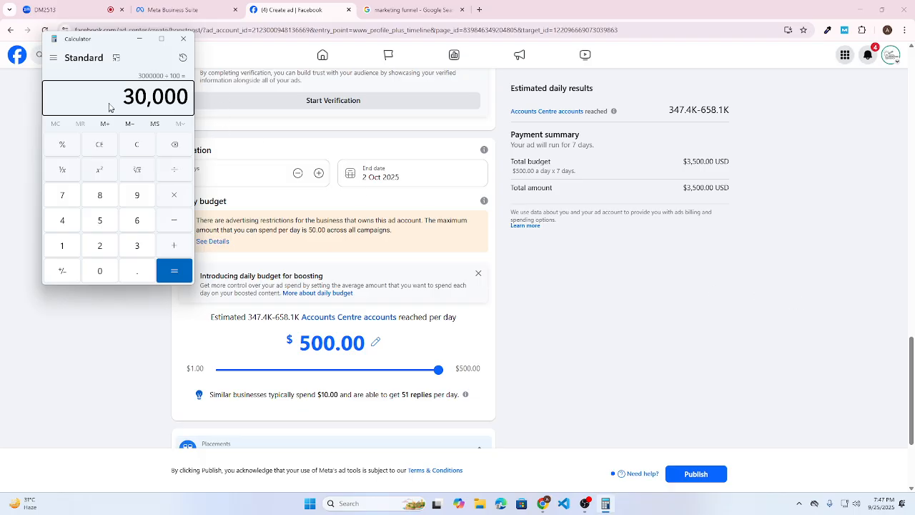
Step: Close the calculator and untick Messenger in the boosted post's placements so only Facebook remains
left_click_drag(134, 96, 176, 96)
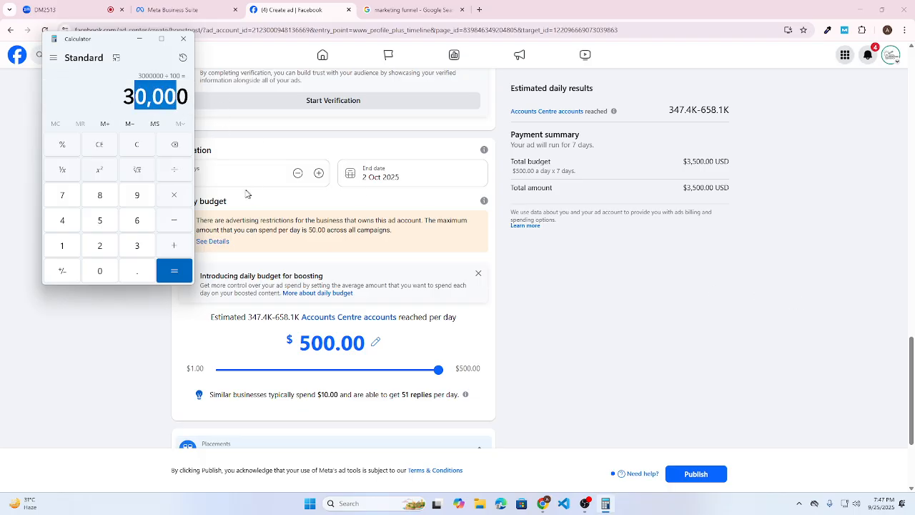
left_click(183, 38)
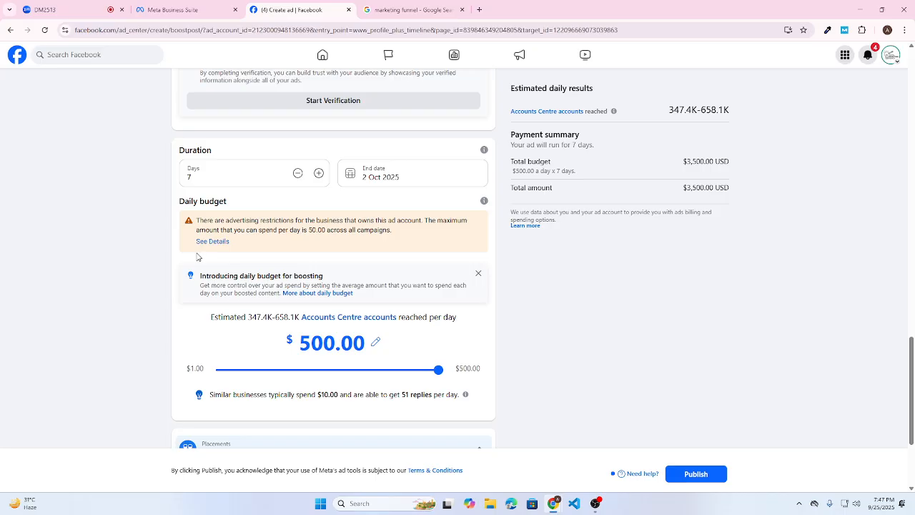
scroll(275, 259, "down", 2)
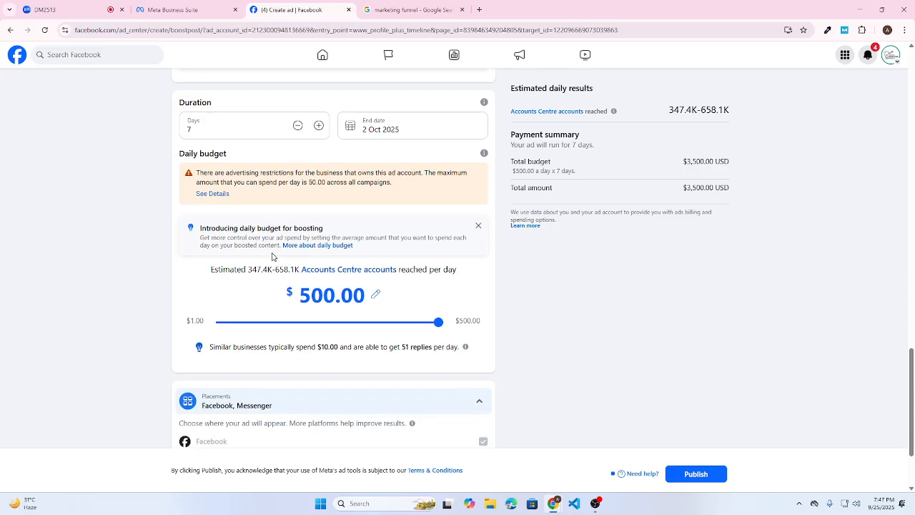
scroll(513, 306, "down", 1)
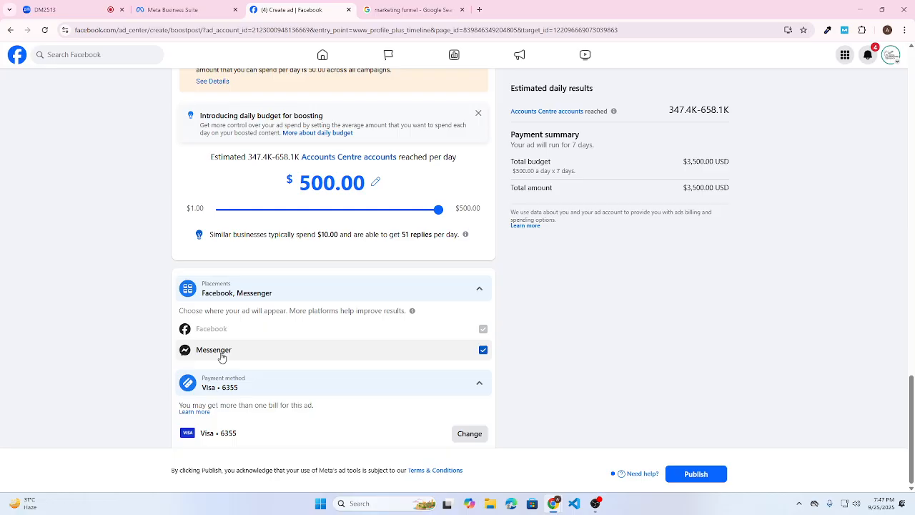
left_click(483, 350)
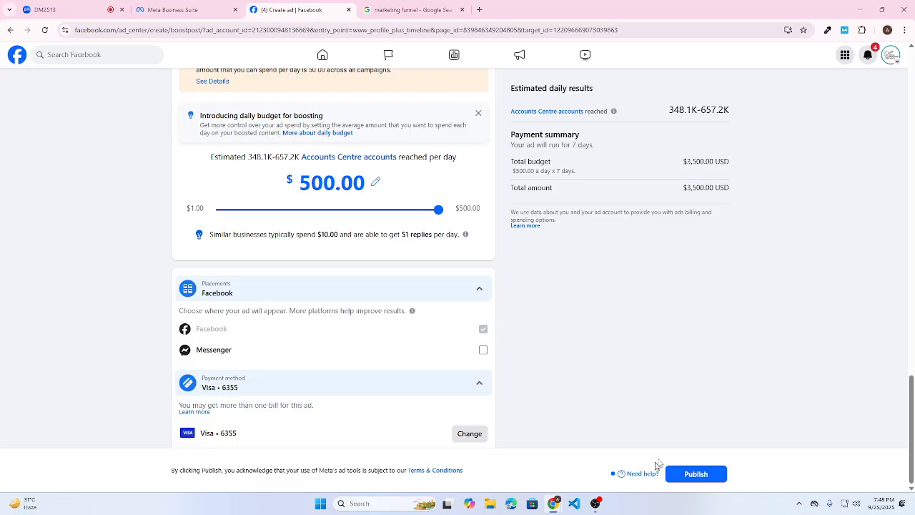
Step: Scroll back through the boost post form to review its creative, messaging, audience and budget sections
scroll(674, 339, "up", 8)
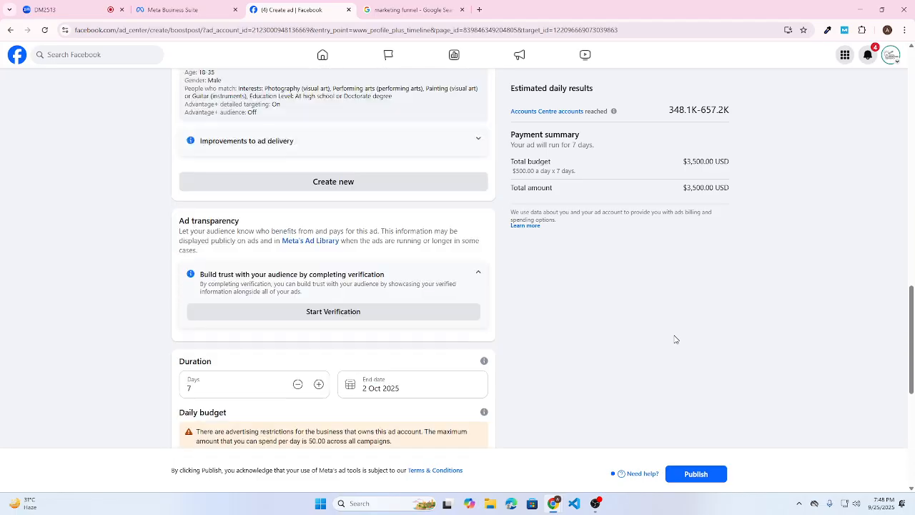
scroll(675, 339, "up", 10)
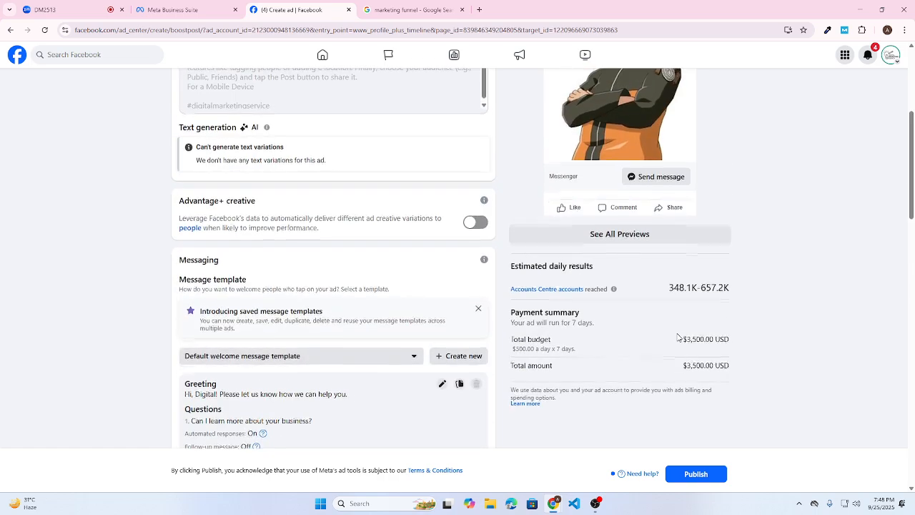
scroll(678, 336, "up", 1)
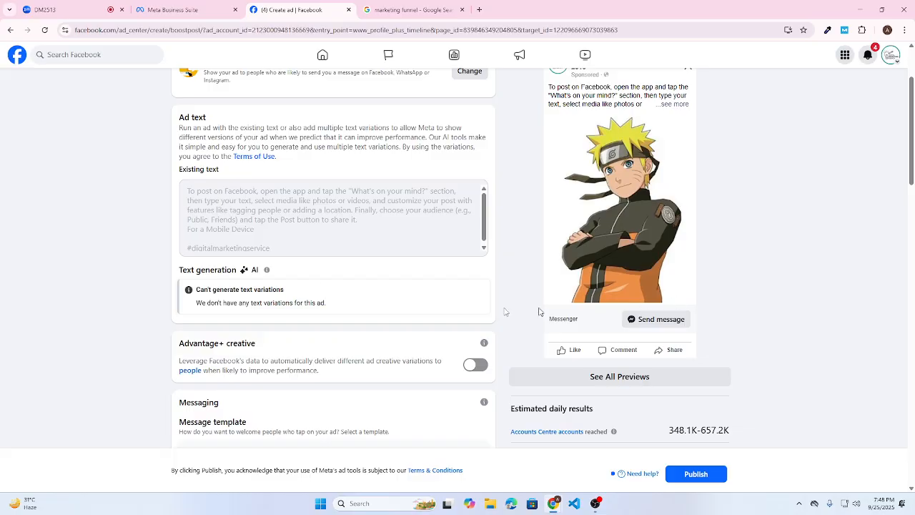
scroll(293, 268, "up", 2)
scroll(311, 302, "down", 5)
scroll(310, 302, "down", 10)
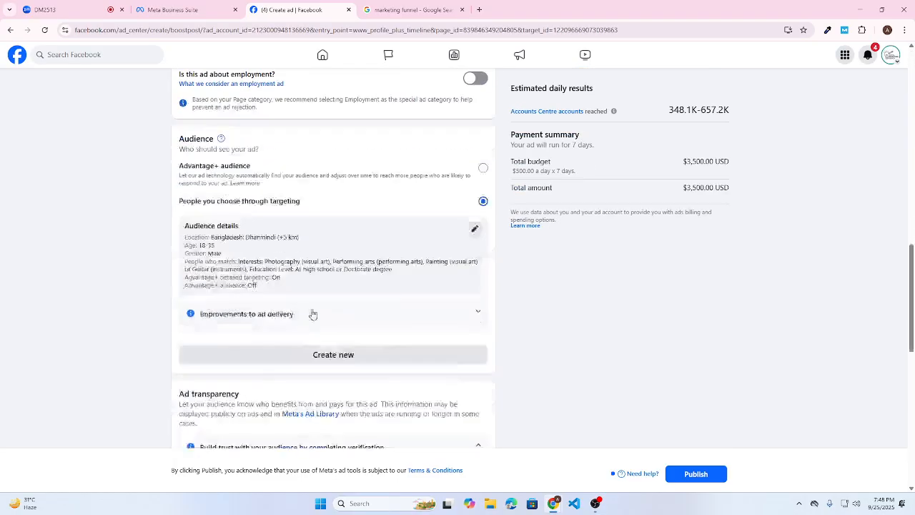
scroll(400, 343, "up", 15)
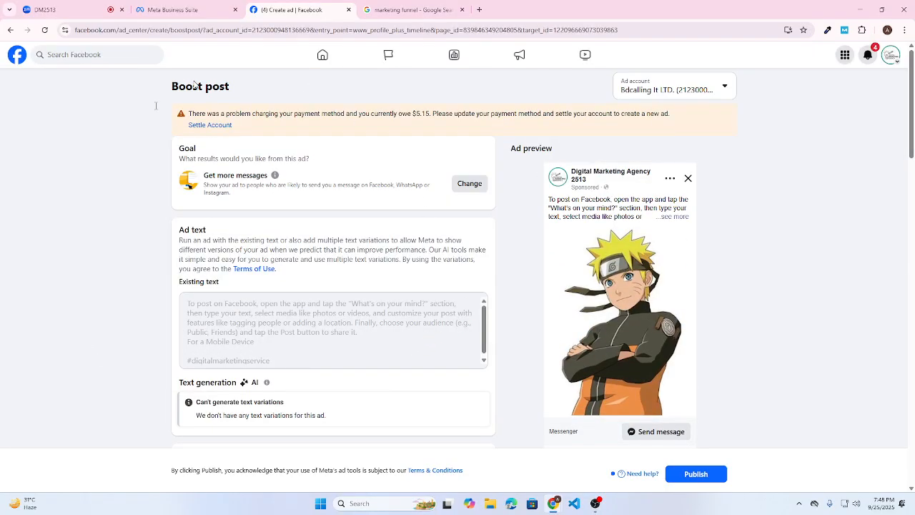
Step: Close the Create ad tab and the marketing funnel image search tab
left_click(349, 10)
left_click(500, 90)
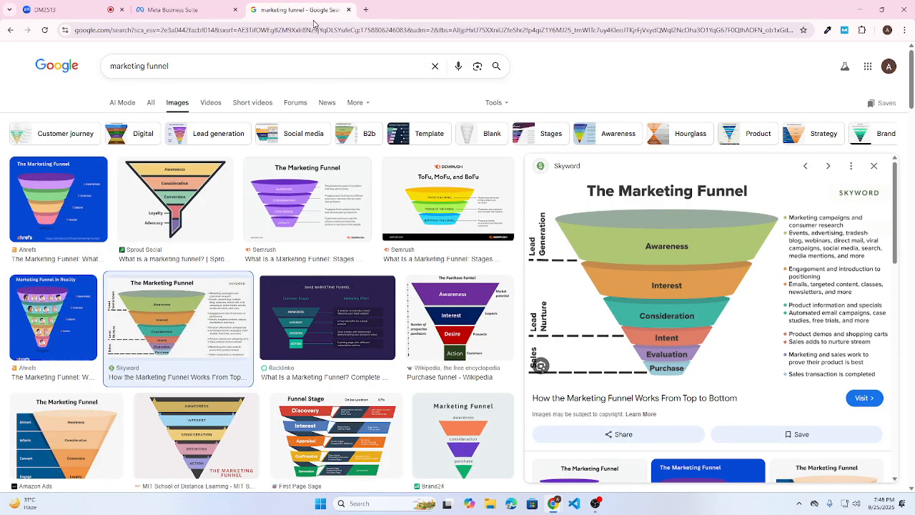
left_click(349, 10)
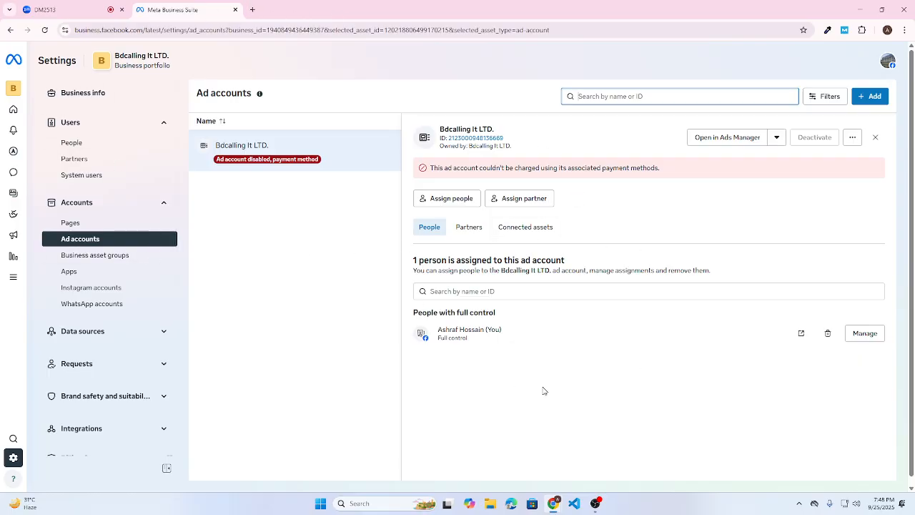
Step: Open facebook.com in a new browser tab
left_click(252, 10)
type("facebook.com")
key("Return")
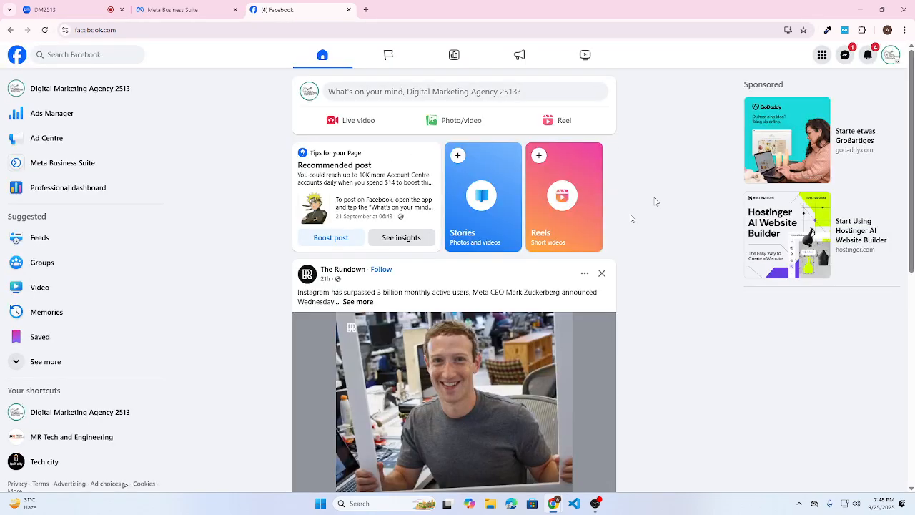
Step: Open Ads Manager from the Facebook menu's Professional section
scroll(500, 271, "down", 2)
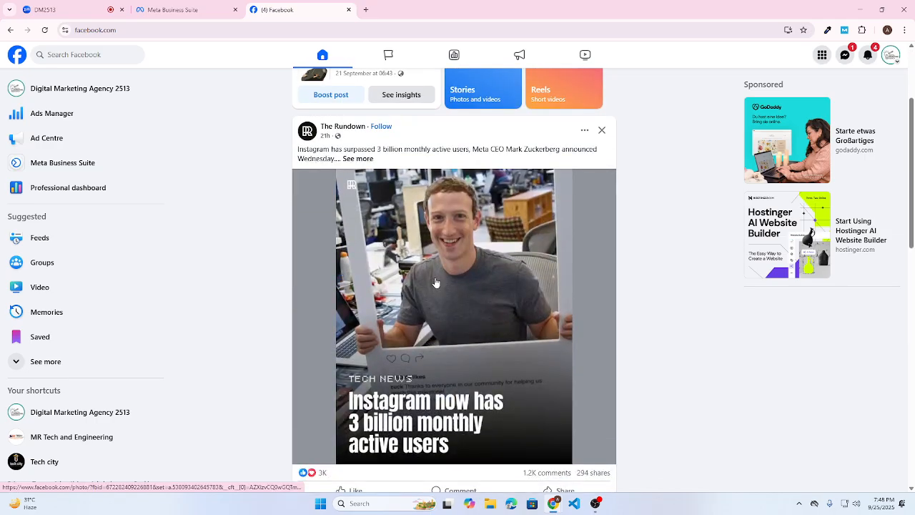
scroll(678, 320, "up", 2)
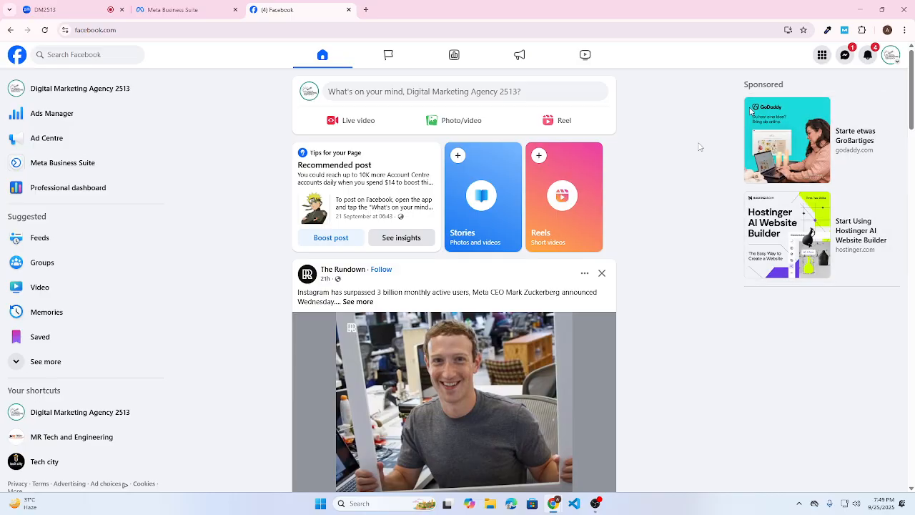
left_click(821, 55)
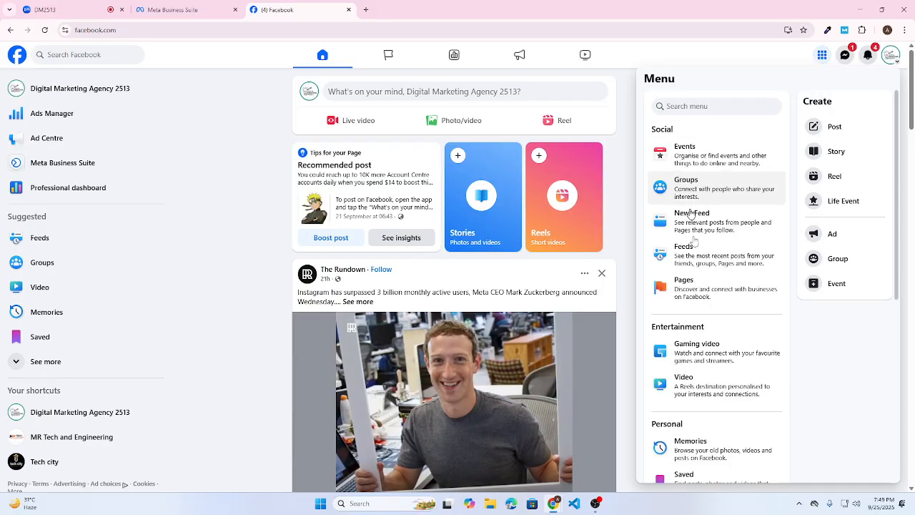
scroll(719, 324, "down", 2)
scroll(718, 324, "down", 3)
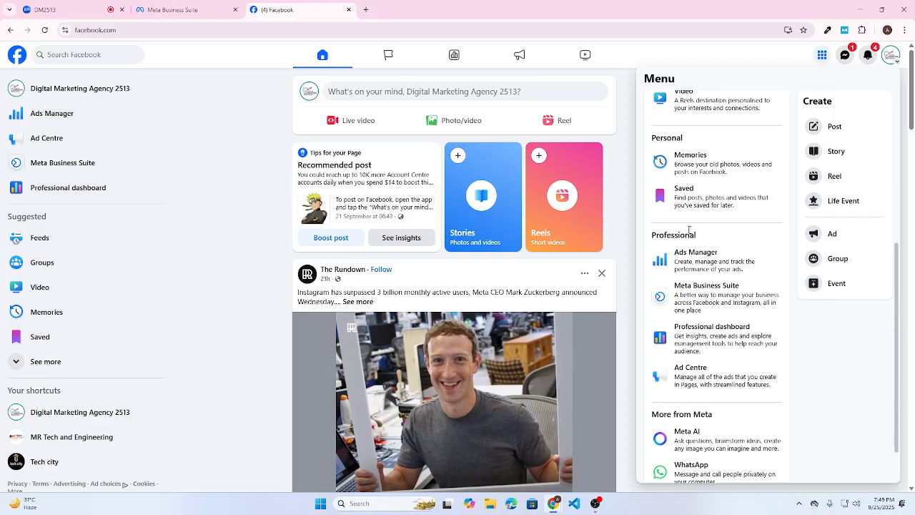
left_click(719, 261)
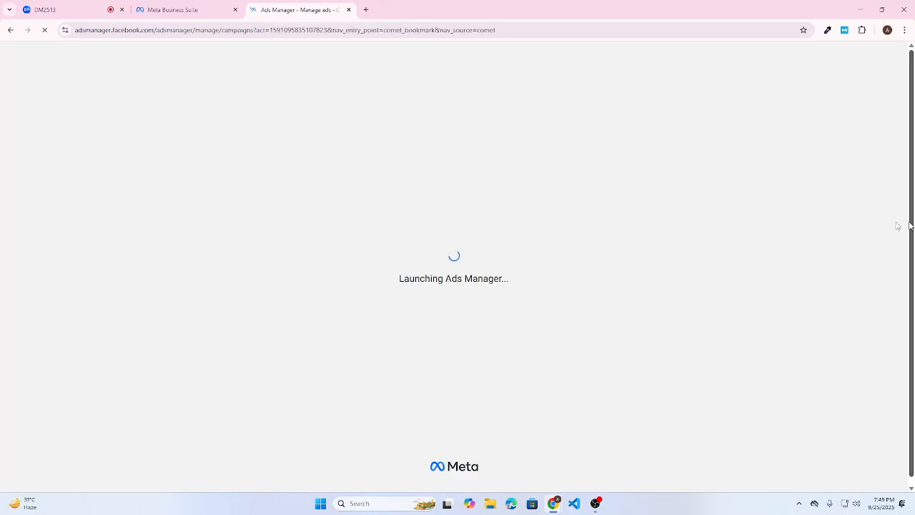
Step: Open facebook.com in another new tab
left_click(179, 9)
left_click(301, 10)
left_click(365, 9)
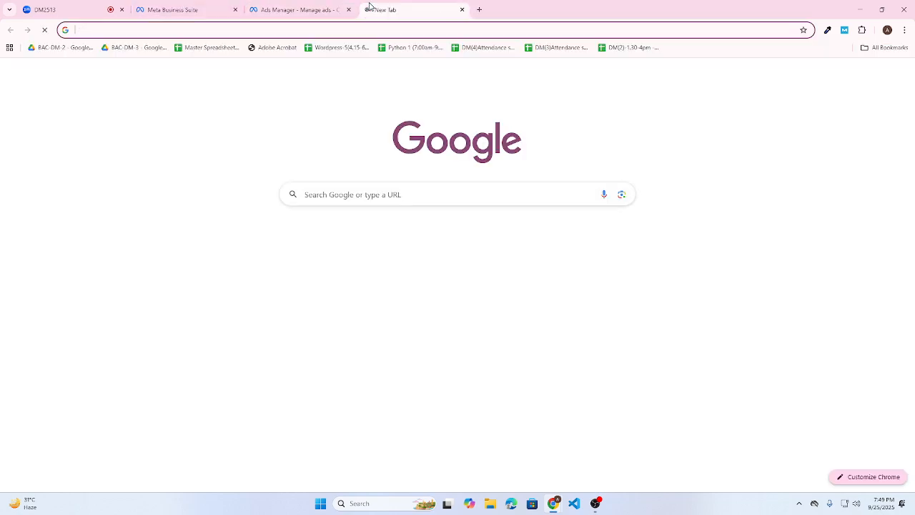
type("facebook.com")
key("Return")
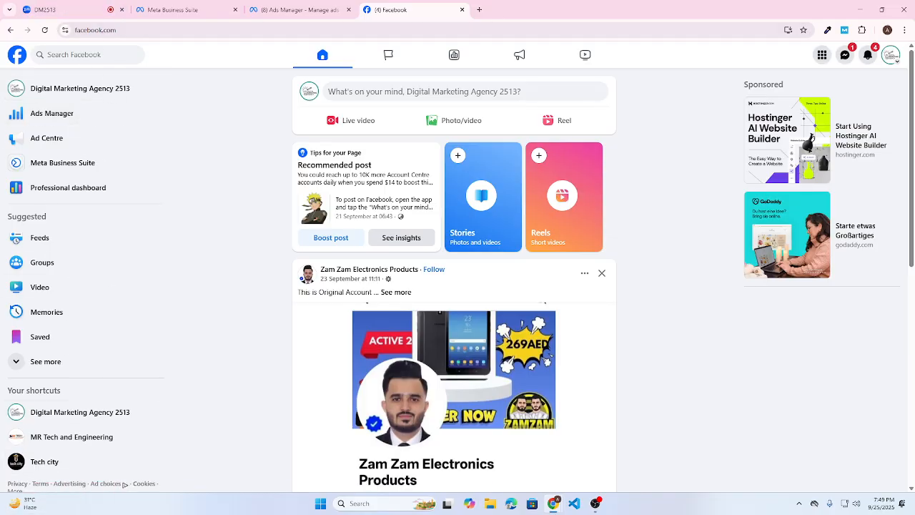
Step: Open Meta Business Suite from the Facebook shortcuts list
left_click(819, 60)
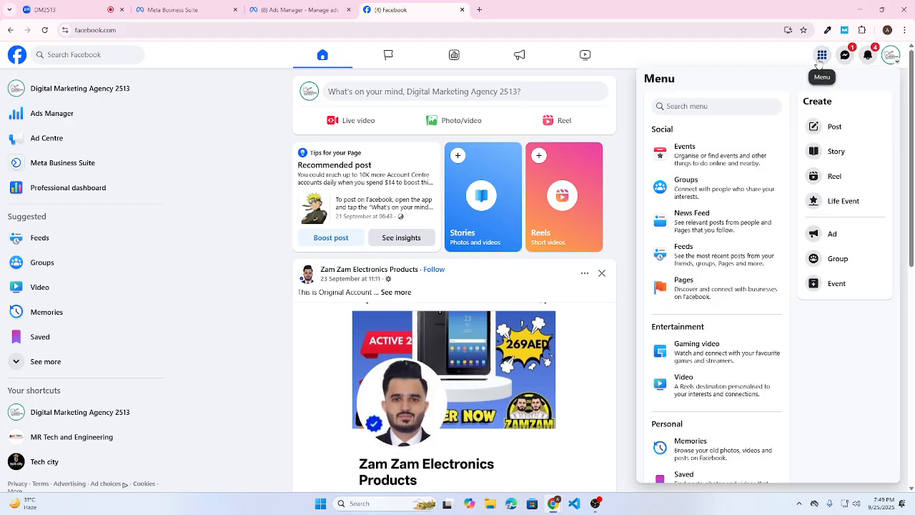
scroll(699, 215, "down", 5)
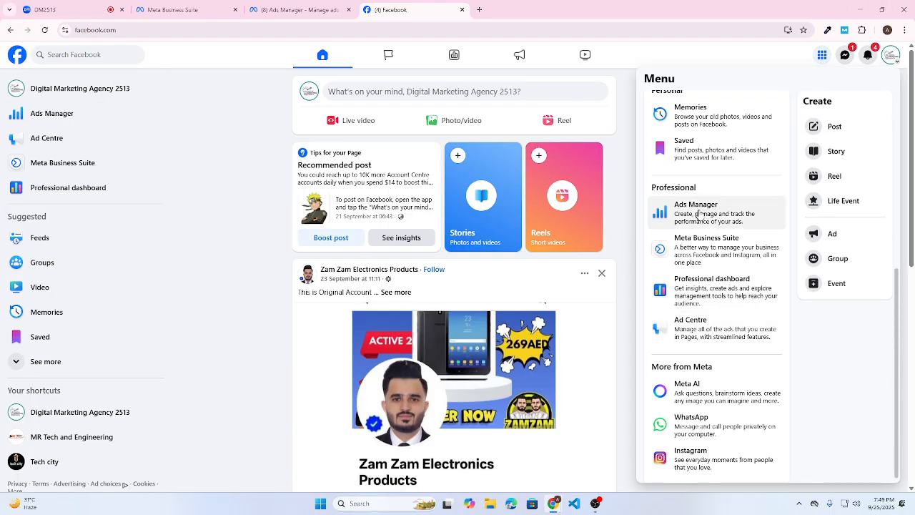
left_click(173, 9)
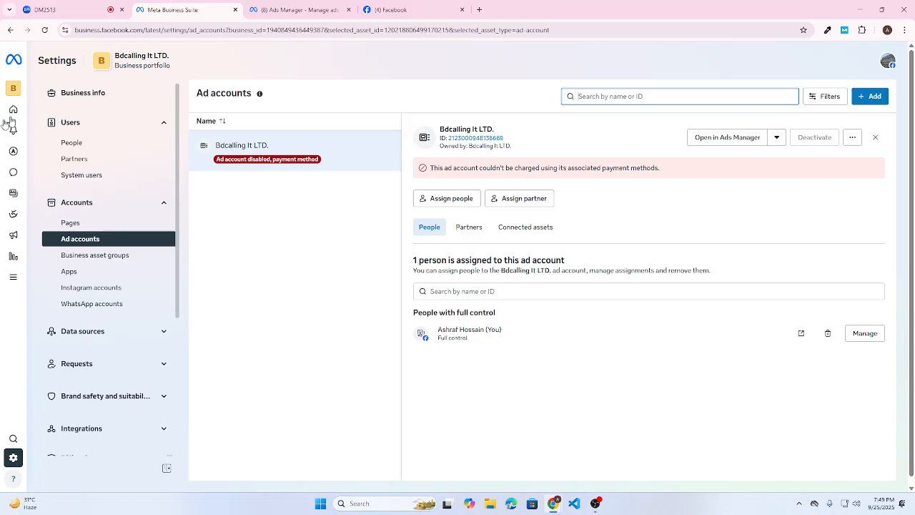
key("ctrl+Tab")
key("ctrl+Tab")
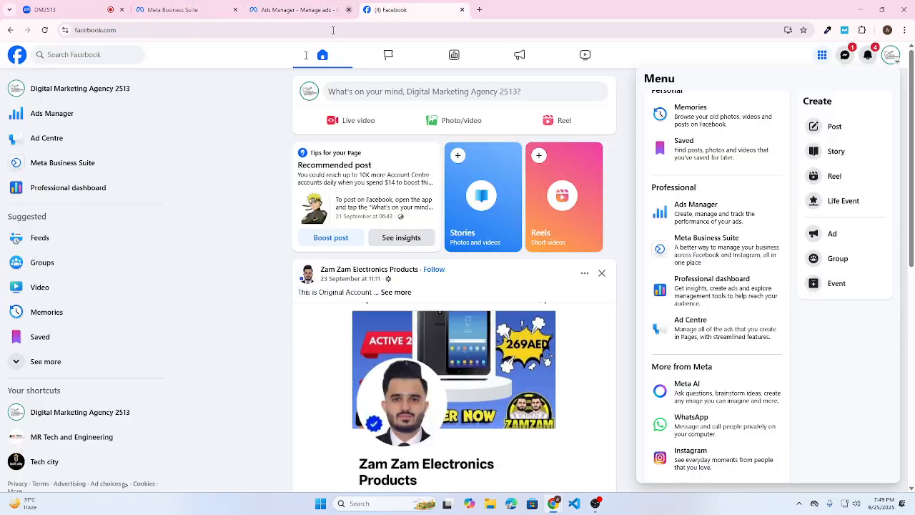
left_click(64, 163)
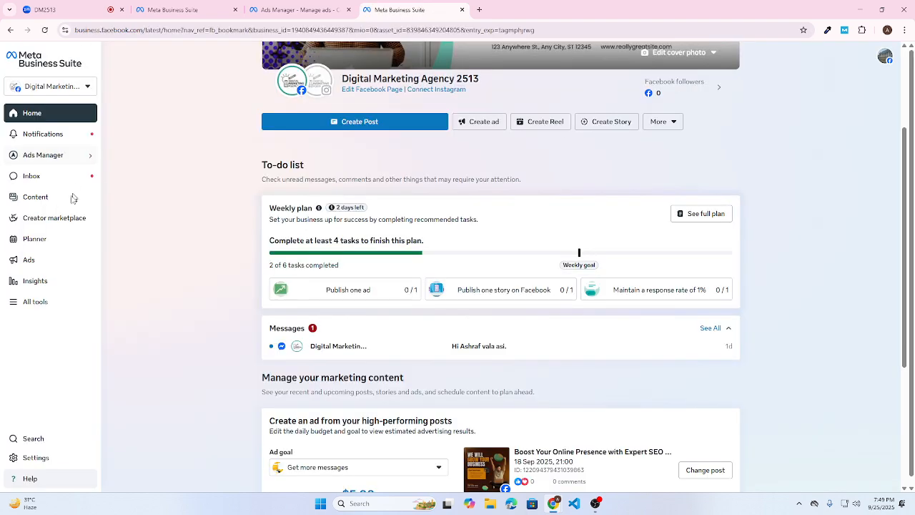
Step: Open the Ads Manager account overview from Business Suite, then close both extra tabs
mouse_move(40, 163)
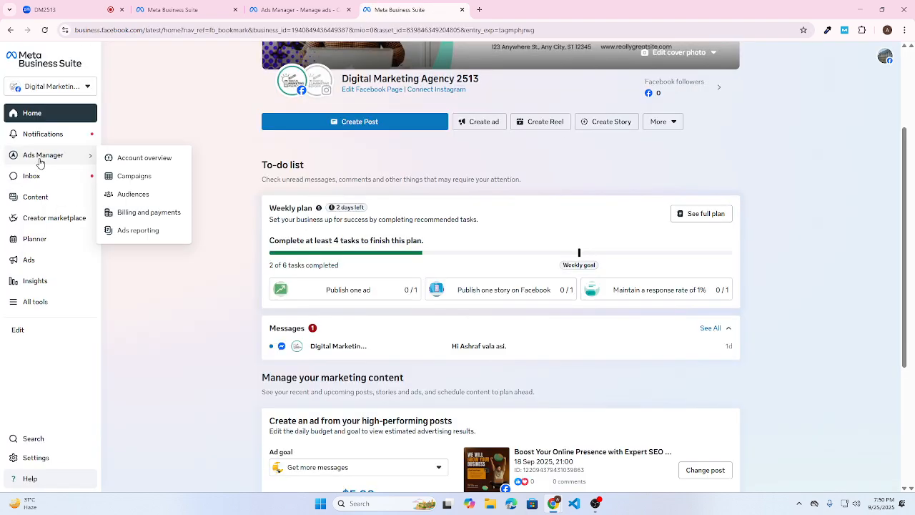
left_click(140, 166)
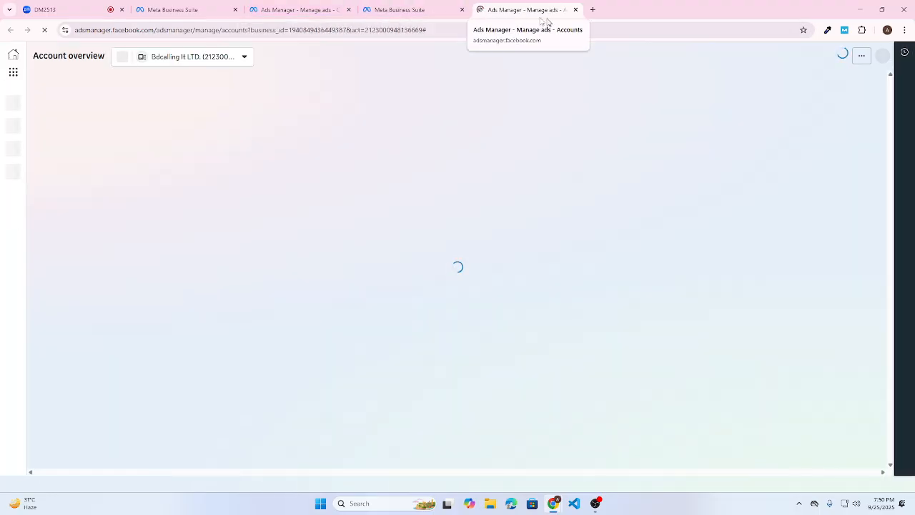
left_click(461, 10)
left_click(462, 10)
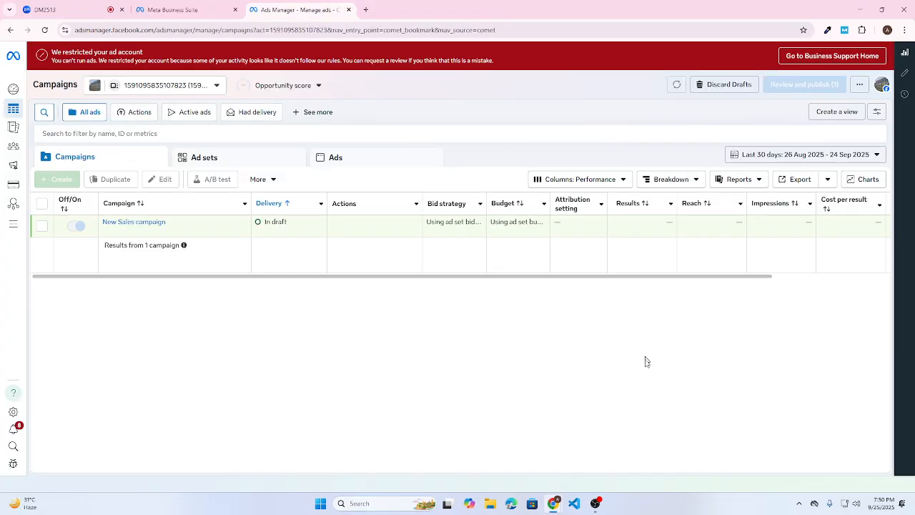
Step: Switch the Ads Manager ad account to Bdcalling ads under the Export Ai portfolio and dismiss the popups
left_click(171, 91)
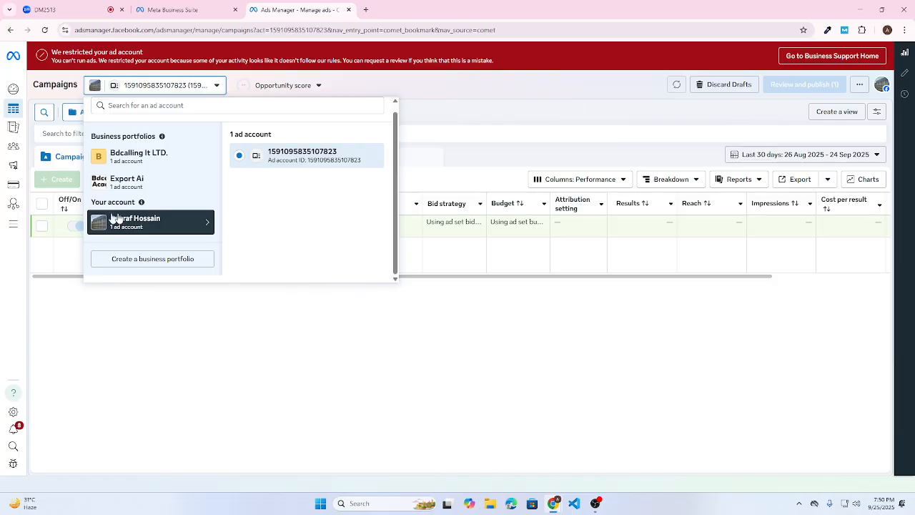
left_click(133, 184)
left_click(134, 156)
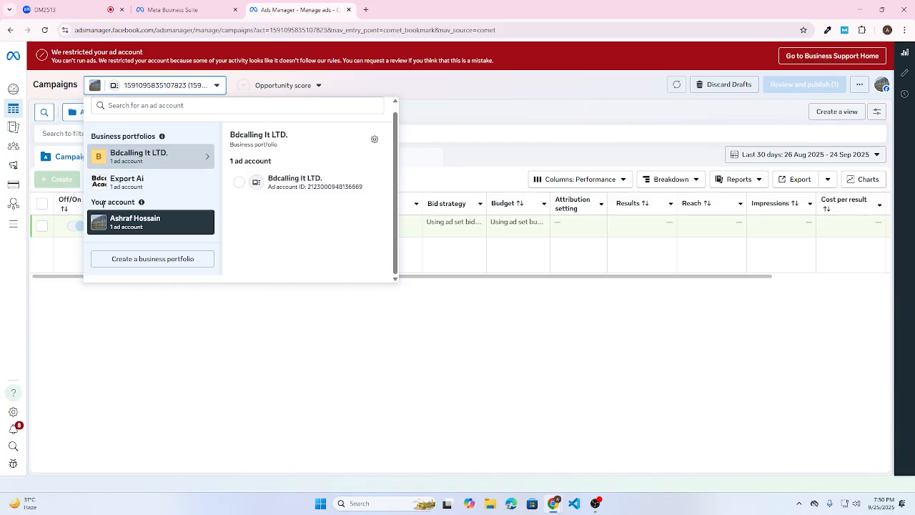
left_click_drag(111, 202, 99, 202)
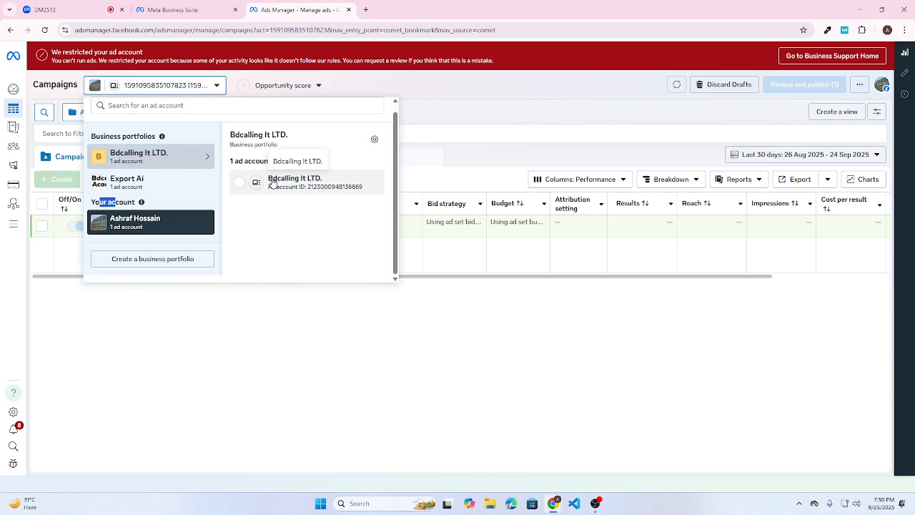
left_click(156, 164)
left_click(145, 178)
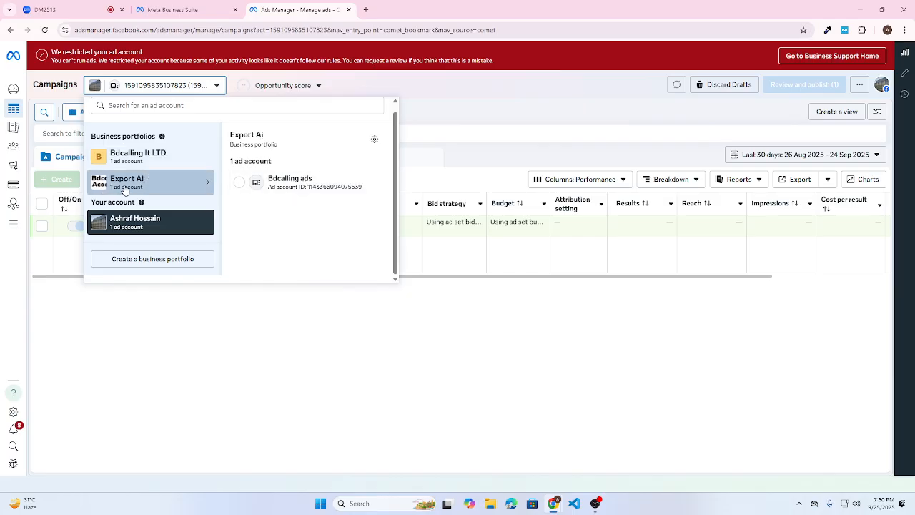
left_click(238, 183)
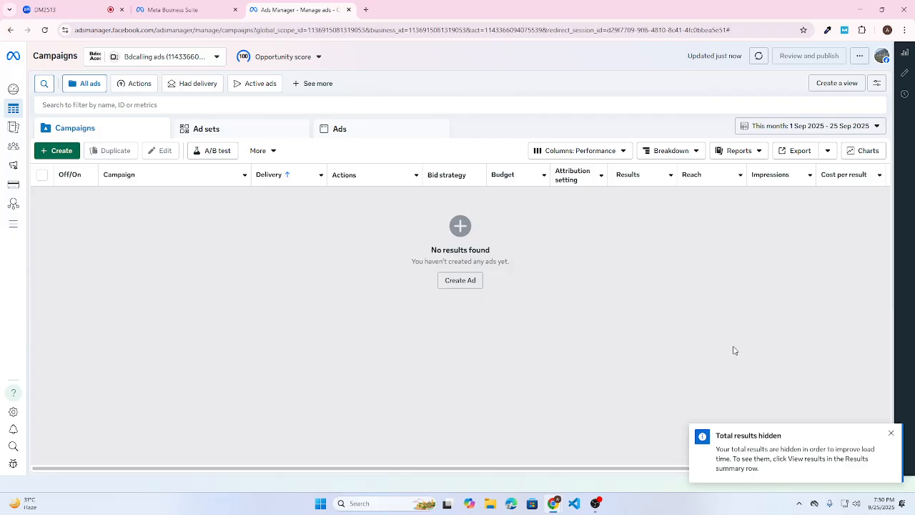
left_click(890, 433)
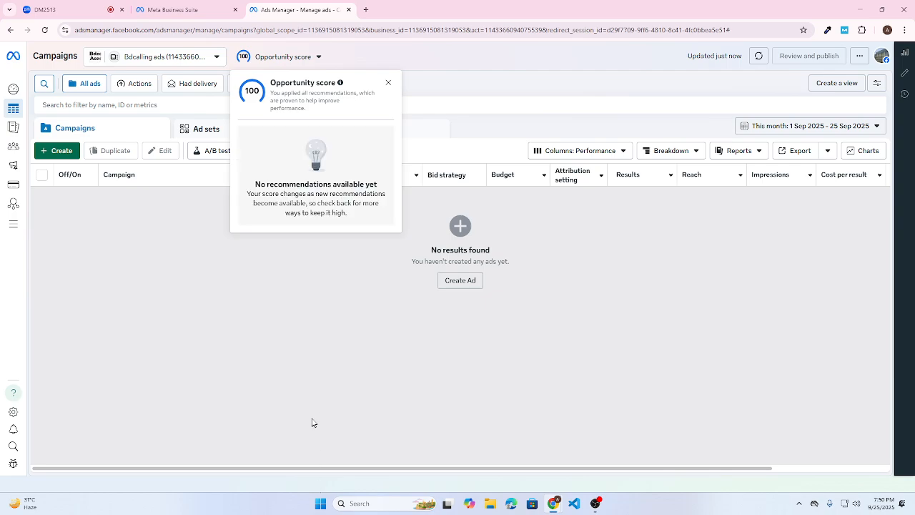
left_click(410, 84)
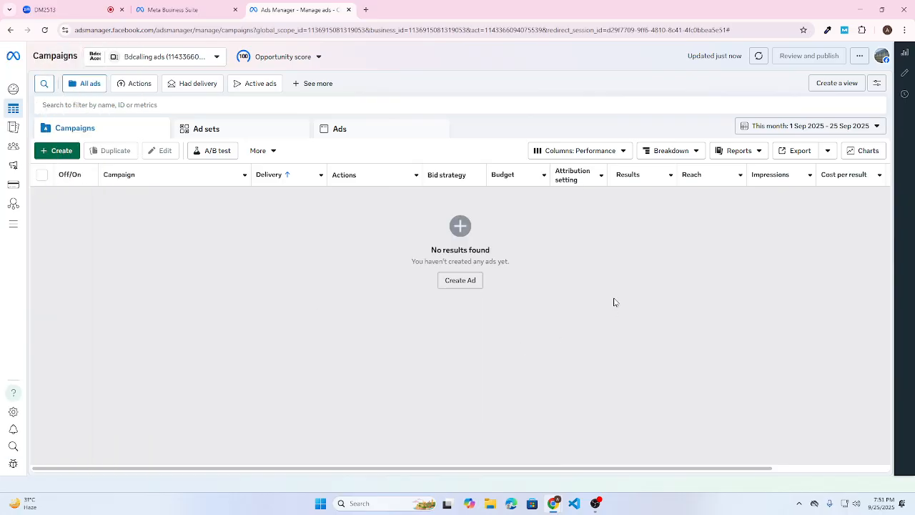
Step: Open Billing & payments for the Bdcalling ads account and start editing its business info in the tax information form
mouse_move(21, 198)
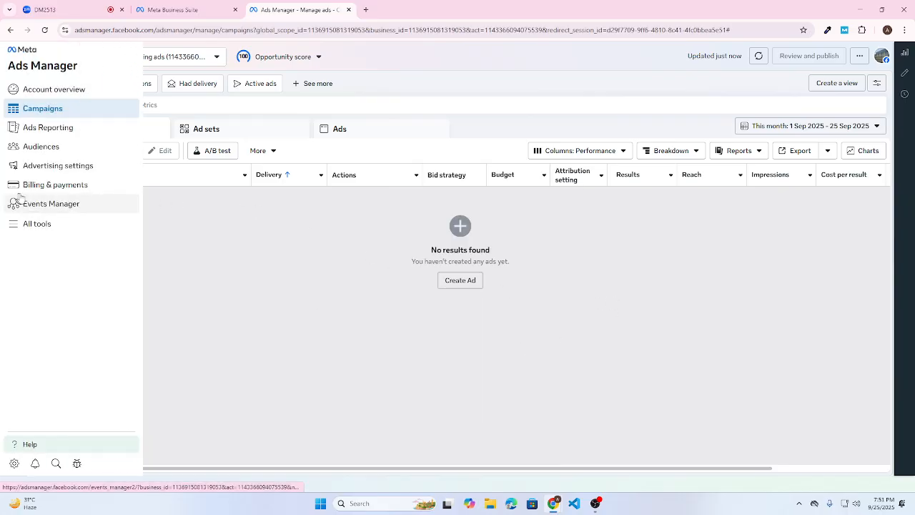
left_click(55, 184)
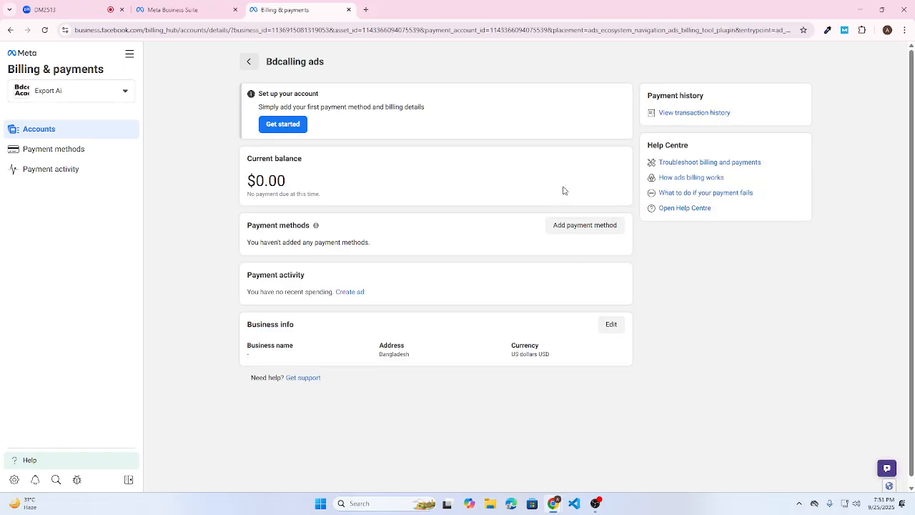
left_click_drag(233, 326, 308, 331)
left_click(522, 440)
left_click(609, 328)
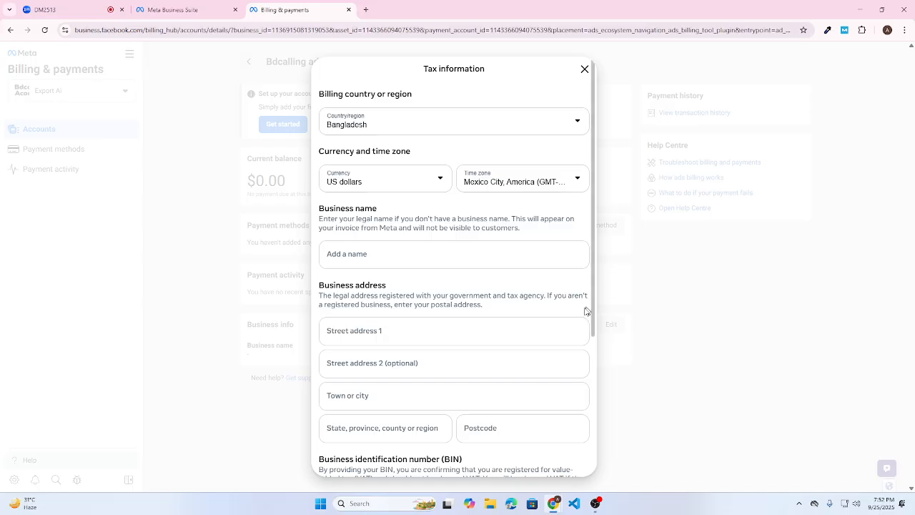
Step: Review the tax information form's sections, including currency and time zone and the business identification number
left_click_drag(427, 67, 490, 66)
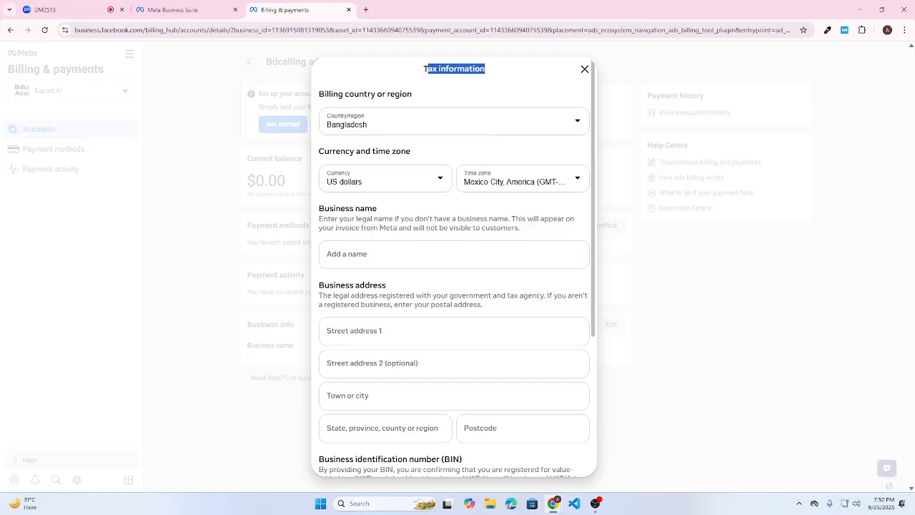
left_click(481, 206)
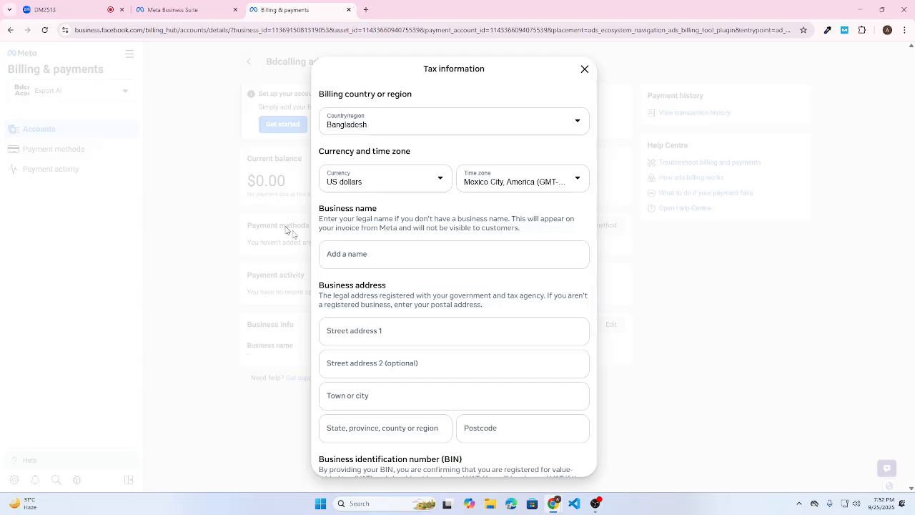
left_click_drag(333, 151, 419, 152)
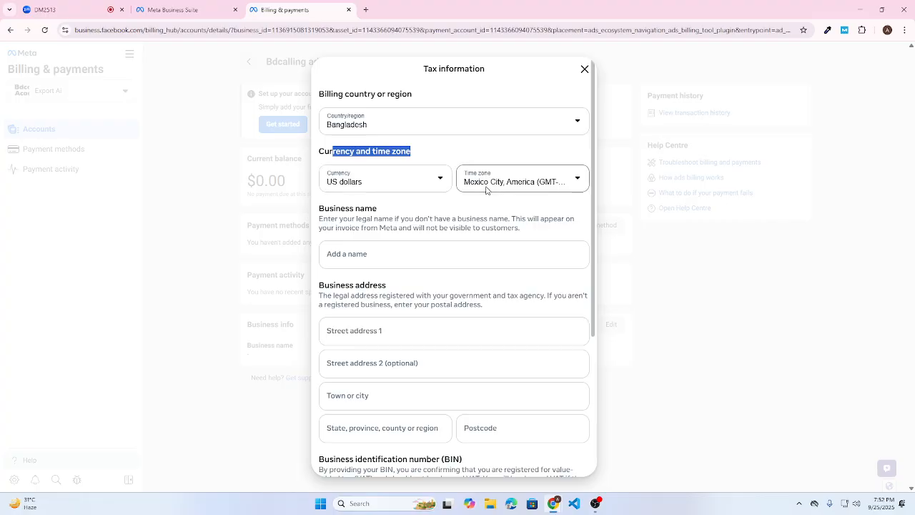
left_click(475, 206)
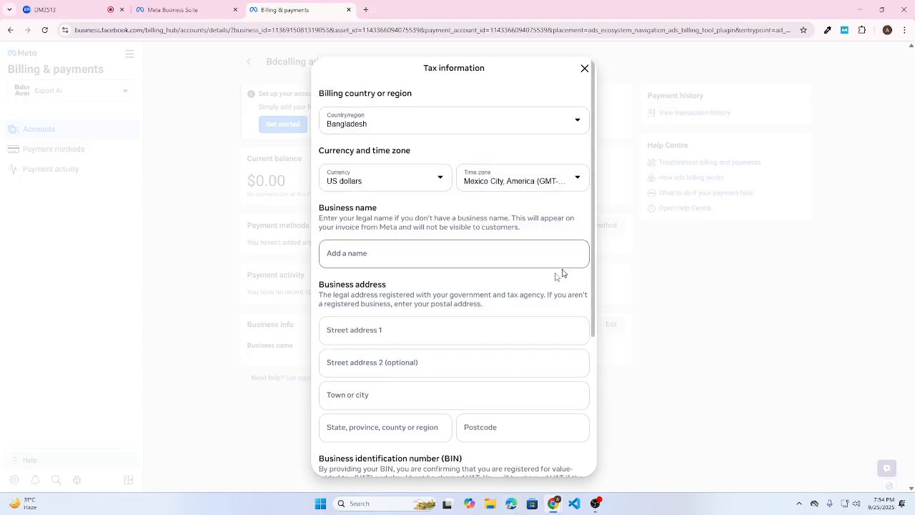
scroll(562, 272, "down", 1)
scroll(380, 293, "down", 2)
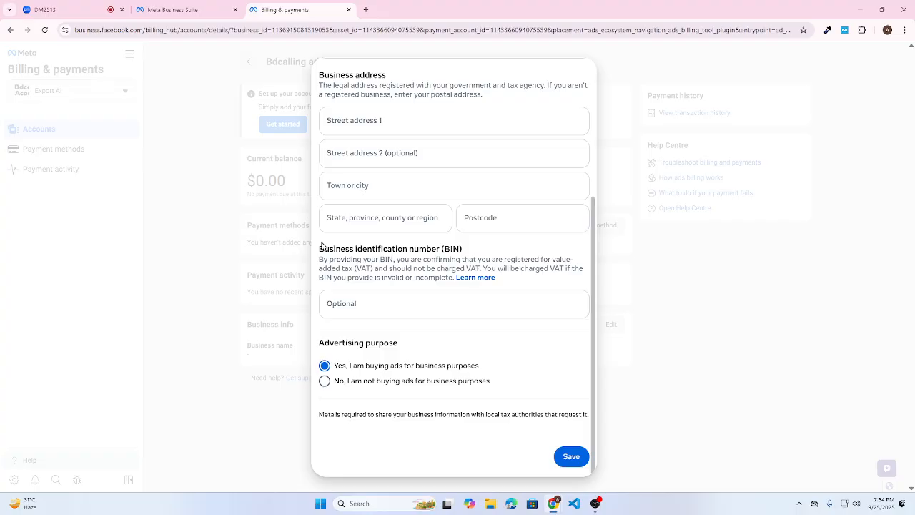
triple_click(478, 247)
scroll(525, 276, "up", 3)
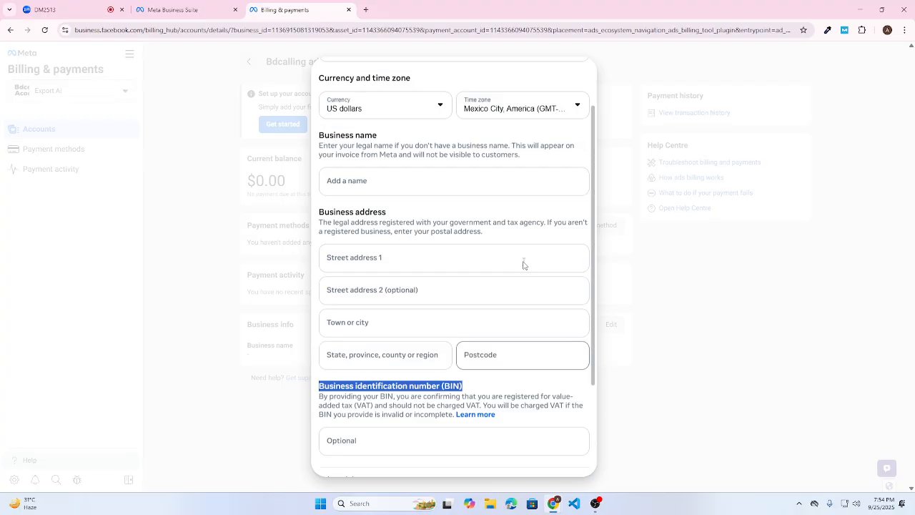
scroll(386, 299, "down", 3)
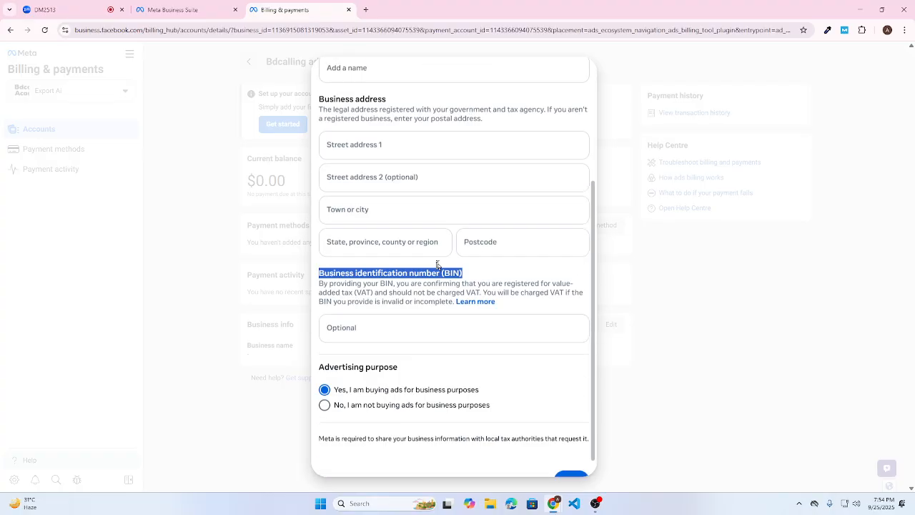
Step: Try to paste a business identification number into the BIN field
left_click(385, 304)
key("ctrl+v")
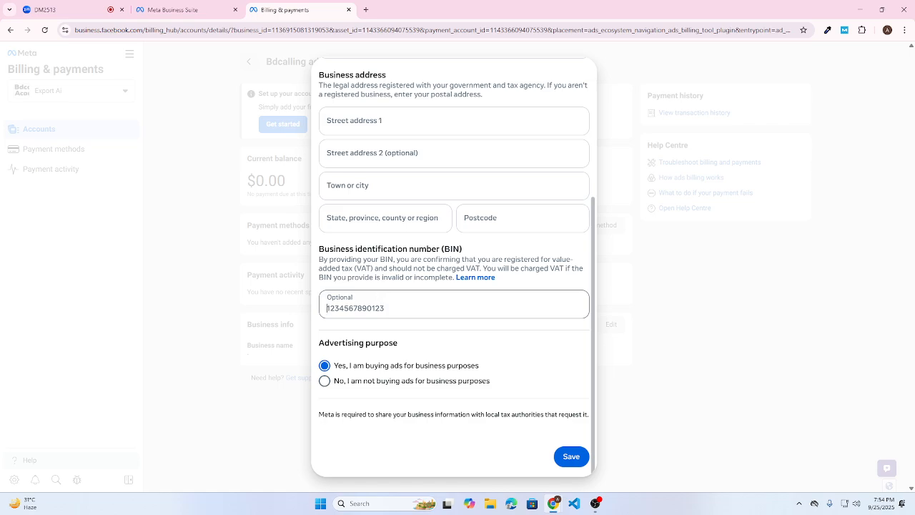
left_click(65, 5)
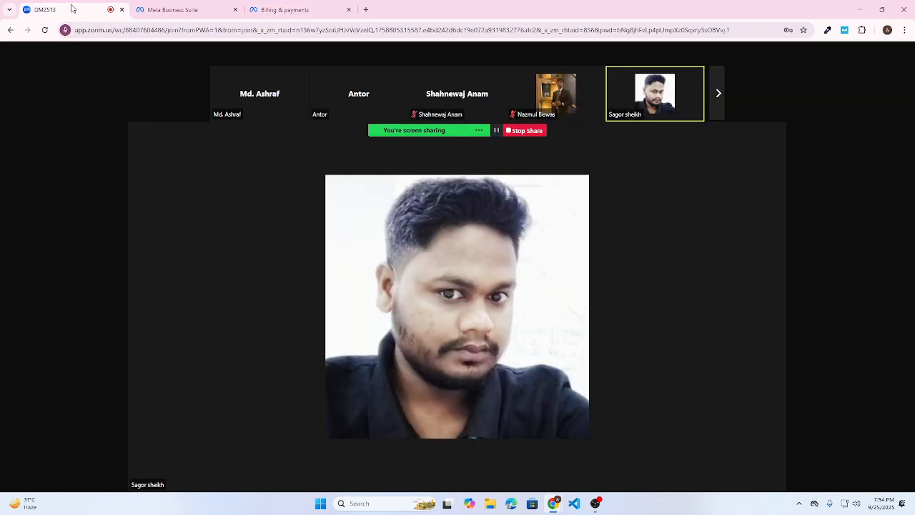
left_click(311, 6)
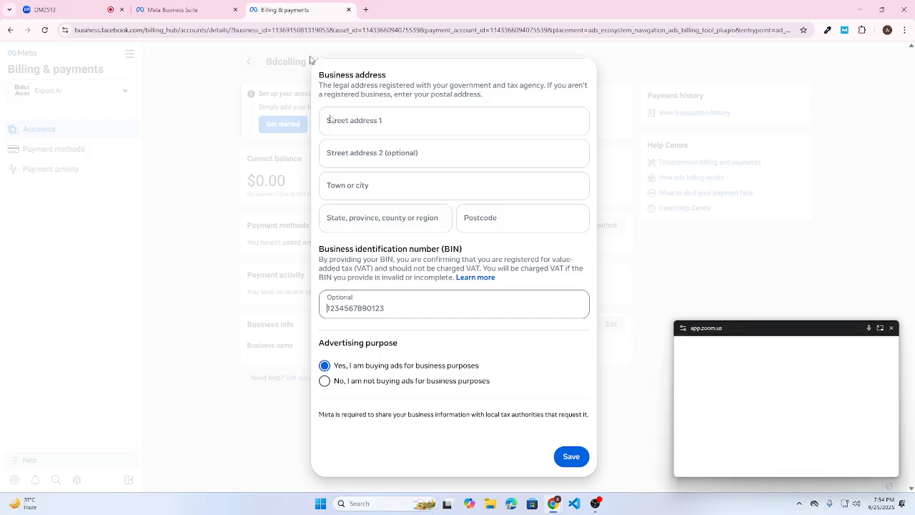
left_click(893, 328)
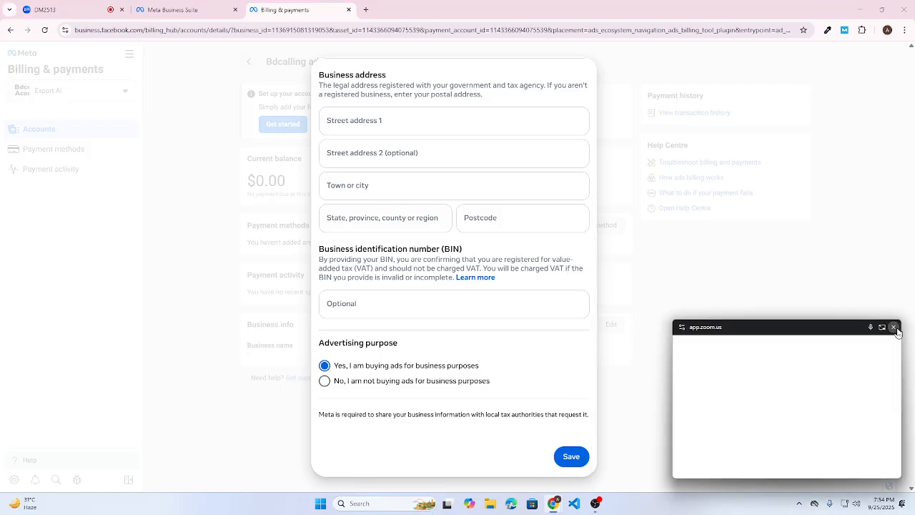
scroll(359, 361, "up", 3)
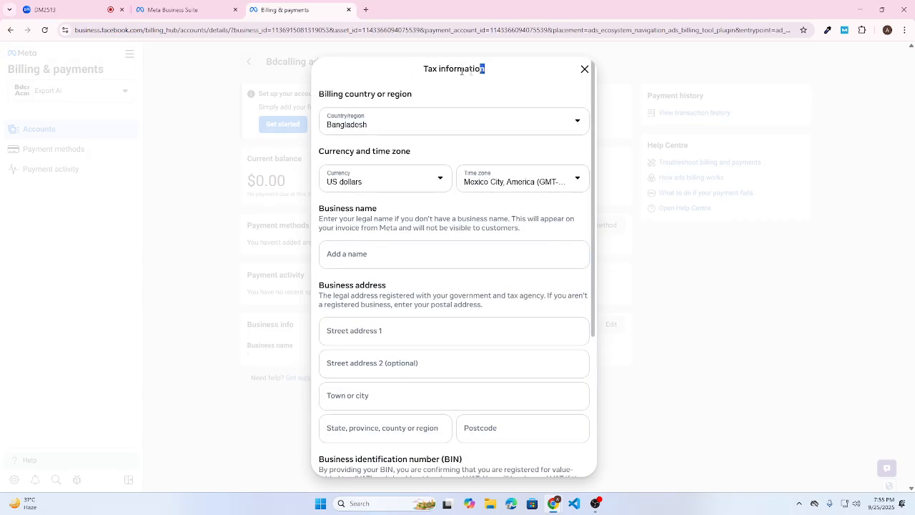
left_click_drag(486, 71, 424, 79)
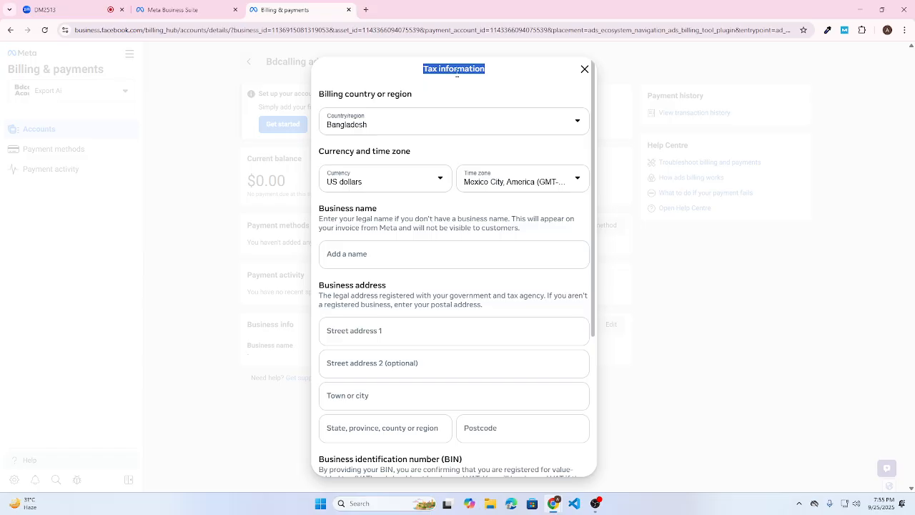
left_click(456, 72)
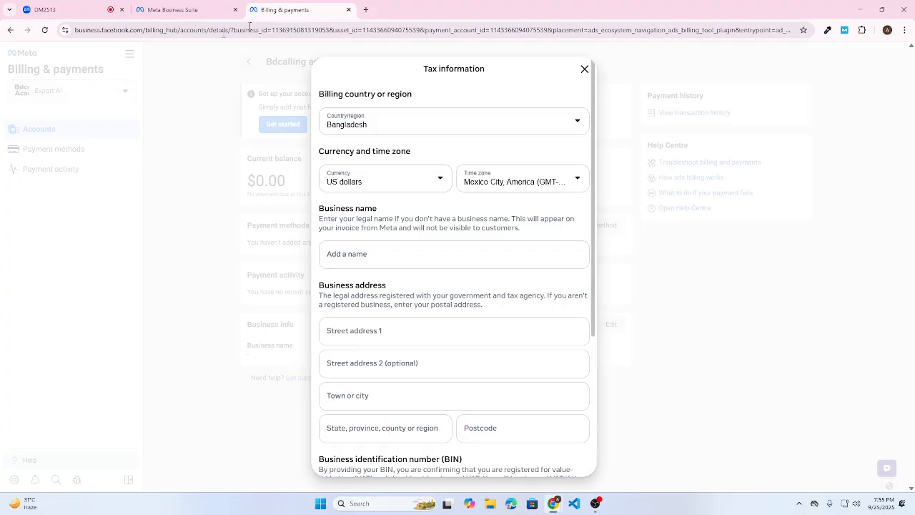
scroll(325, 404, "down", 3)
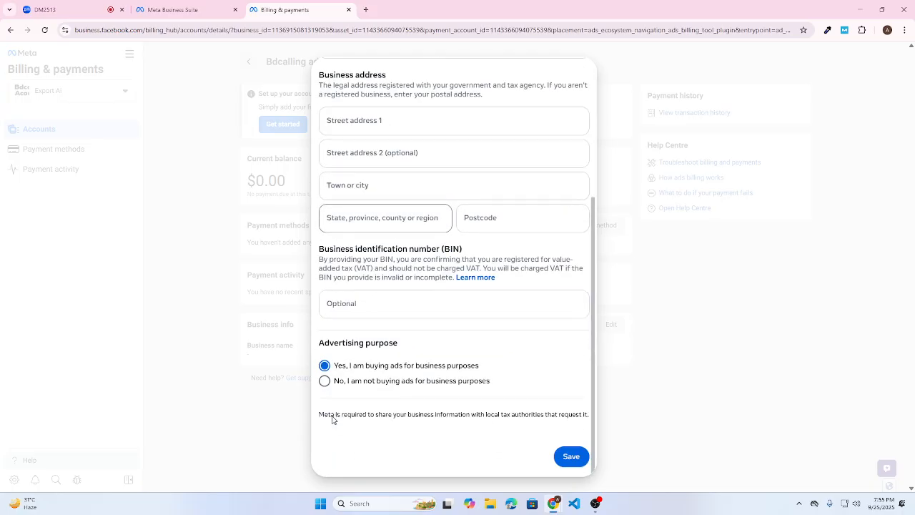
Step: Enter the business identification number in the BIN field
left_click(357, 304)
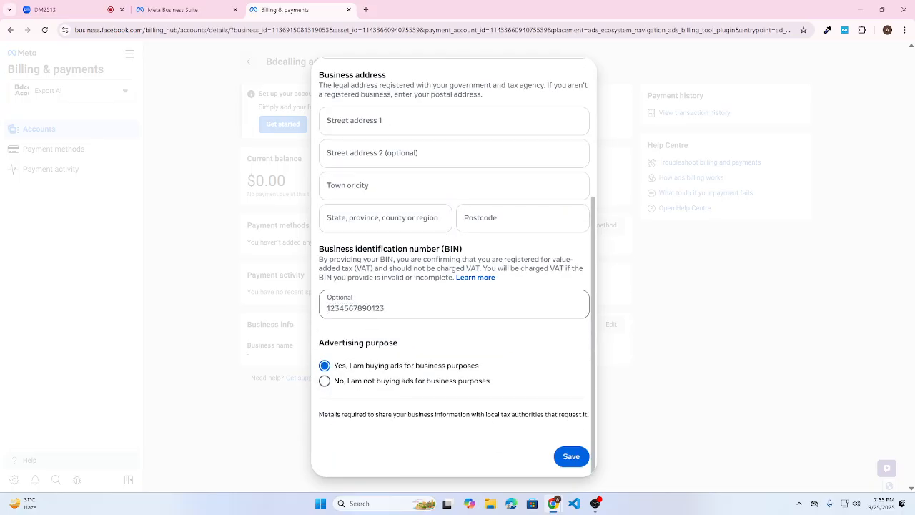
scroll(510, 325, "up", 5)
scroll(510, 324, "down", 3)
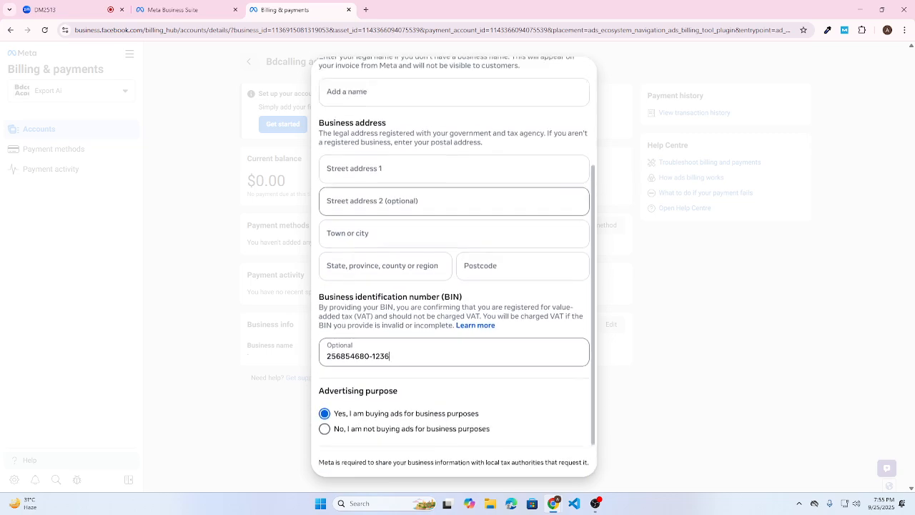
Step: Change the billing time zone to Dhaka, Asia (GMT+06:00)
scroll(510, 325, "up", 3)
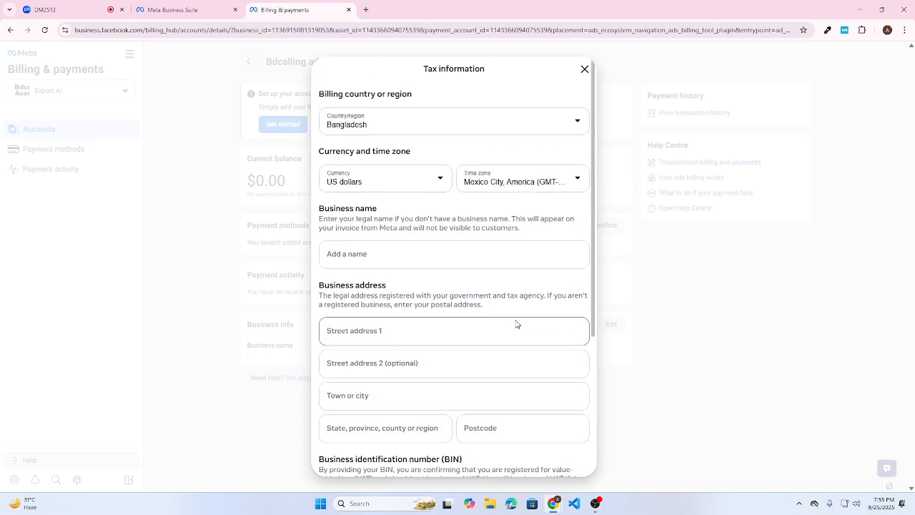
left_click(397, 178)
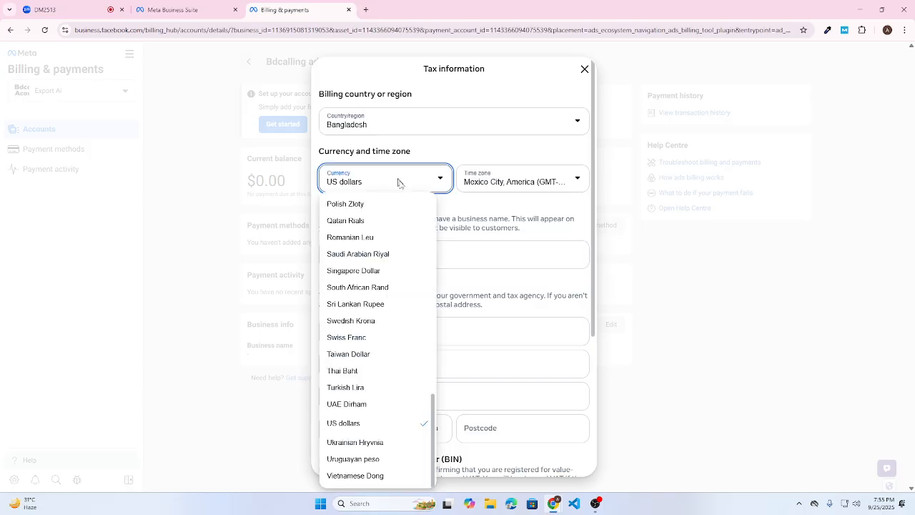
scroll(397, 195, "up", 2)
left_click(526, 179)
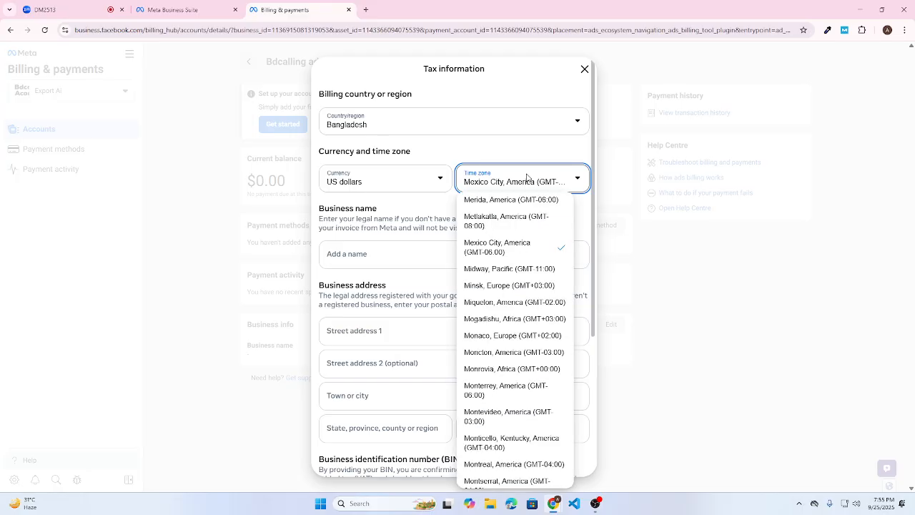
key("d")
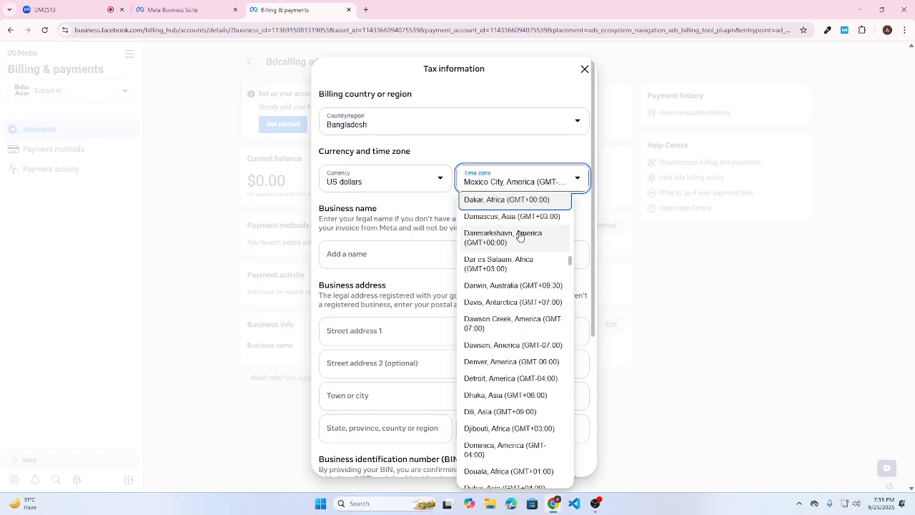
scroll(509, 225, "up", 1)
scroll(509, 227, "up", 1)
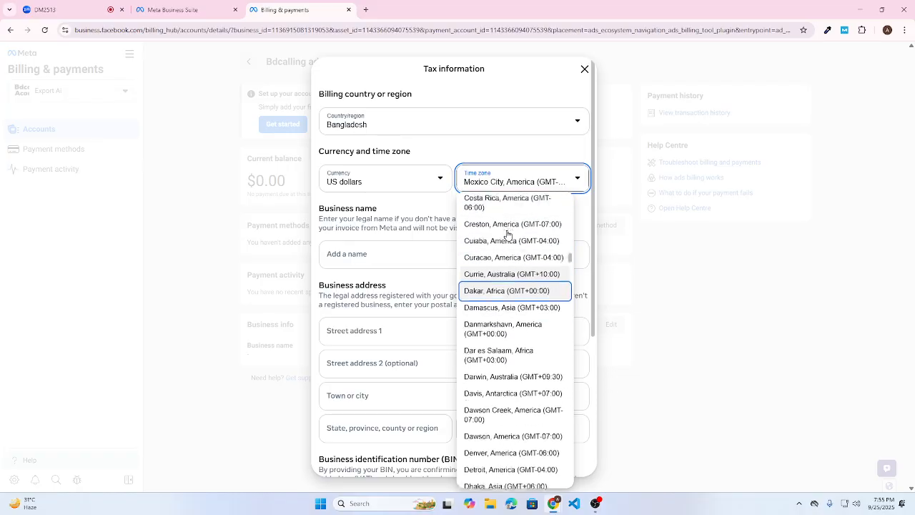
key("Down")
key("Down")
key("Down")
key("Down")
key("Down")
key("Down")
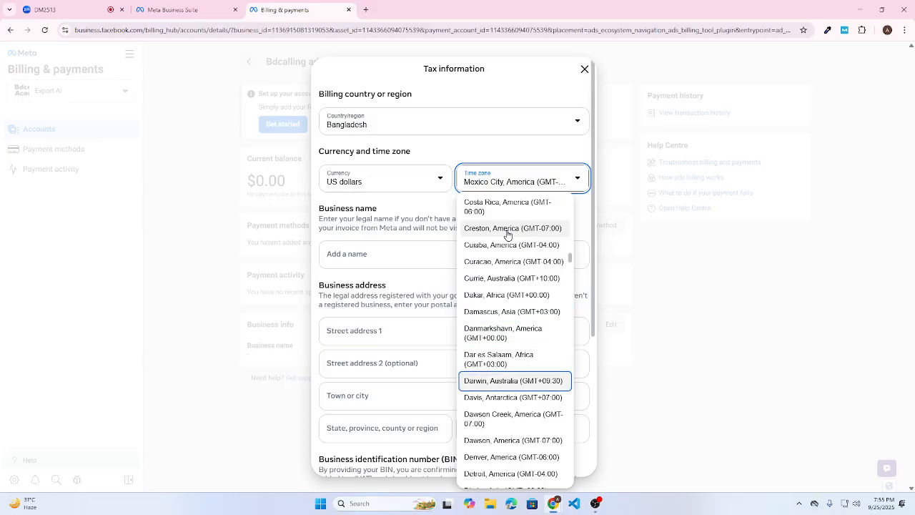
key("a")
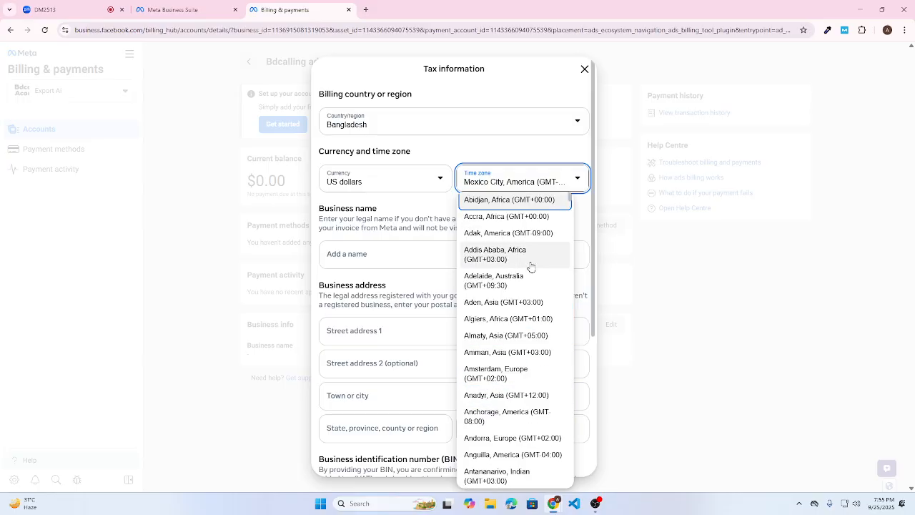
key("a")
scroll(531, 266, "down", 8)
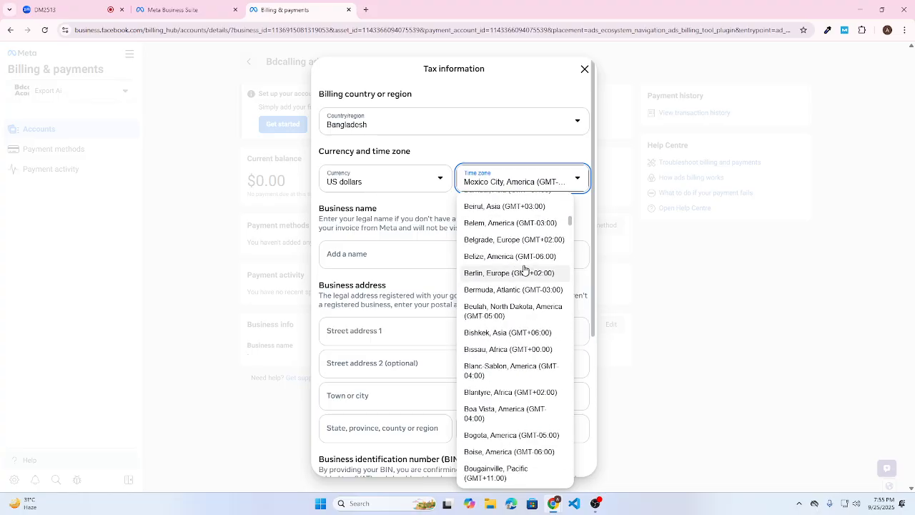
scroll(525, 270, "down", 10)
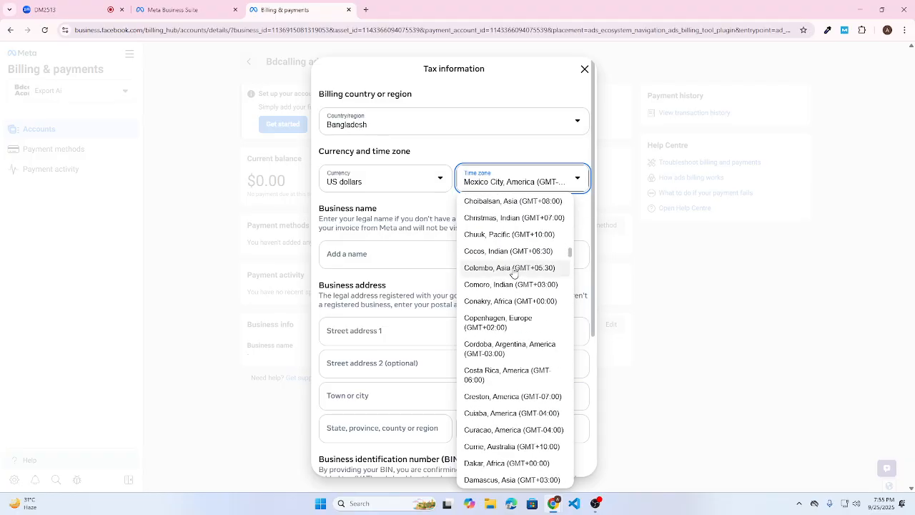
scroll(513, 273, "down", 8)
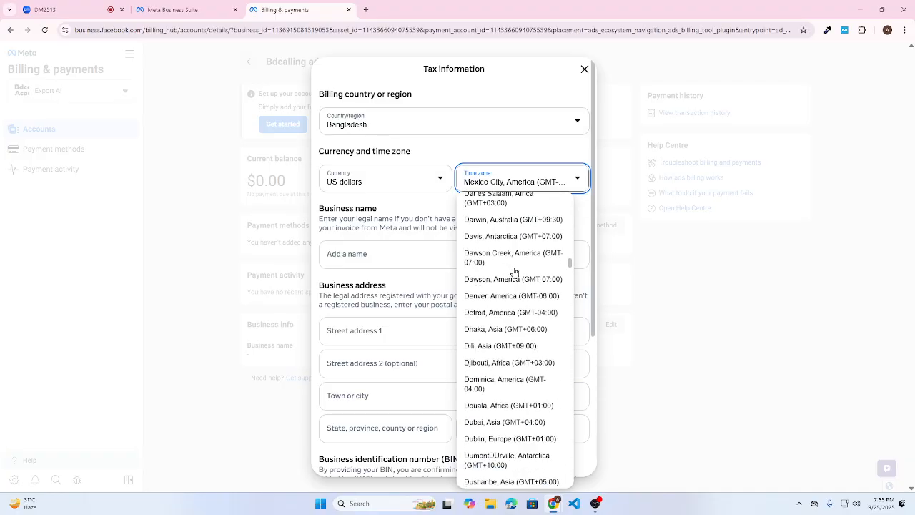
scroll(512, 272, "down", 2)
left_click(511, 278)
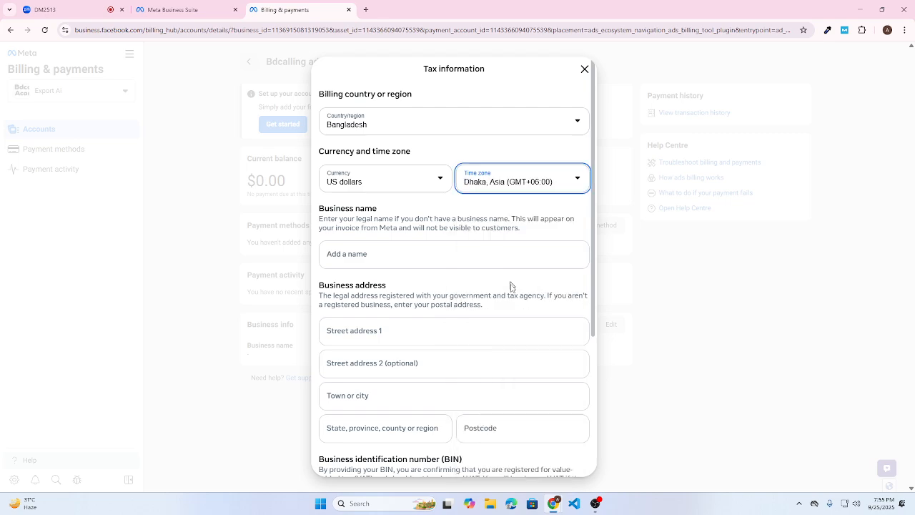
Step: Enter Bdcalling Academy as the business name in the tax information form
scroll(411, 284, "down", 3)
scroll(353, 145, "up", 3)
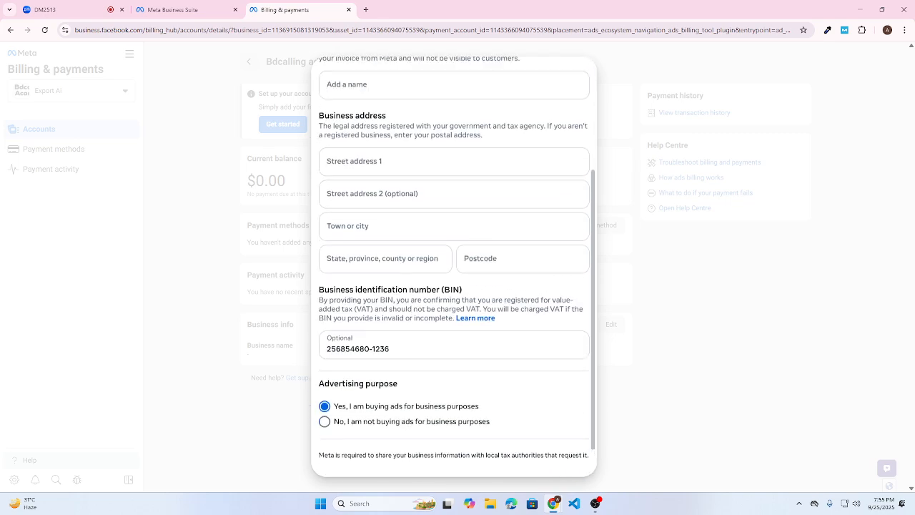
left_click(352, 229)
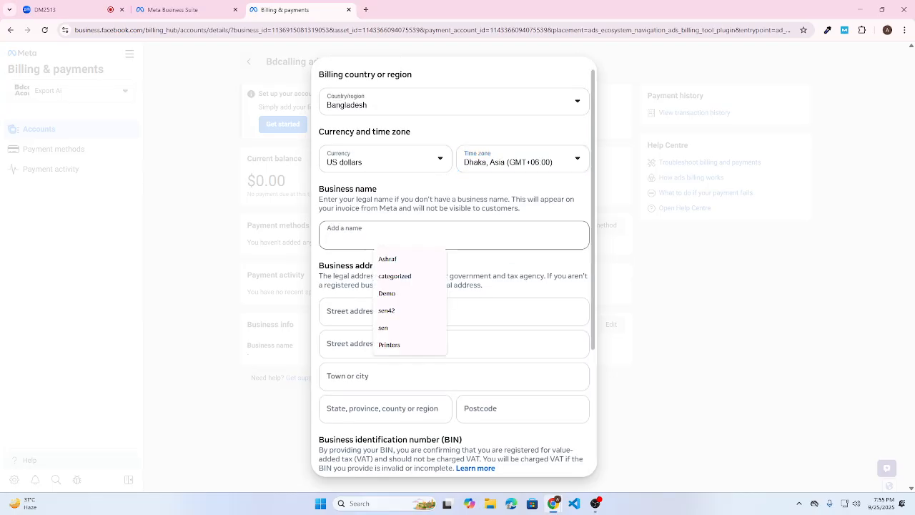
type("B d")
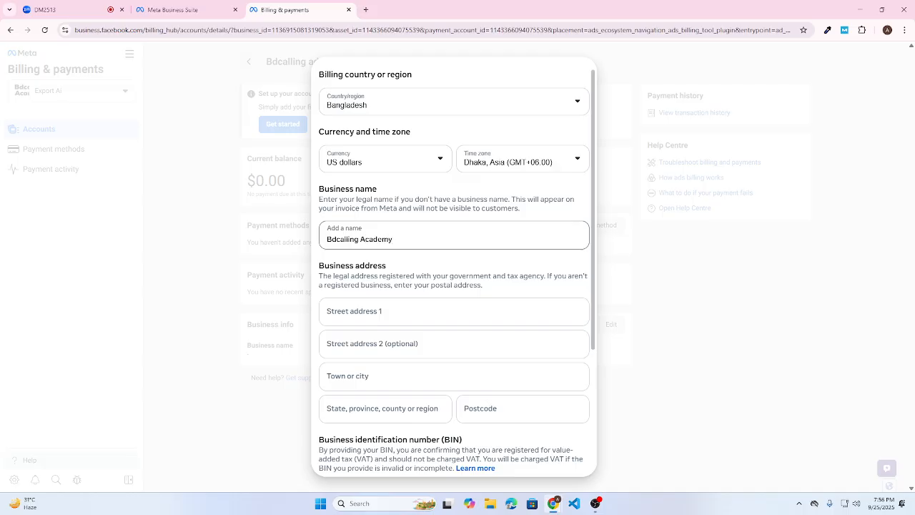
Step: Fill in the business address from the saved address suggestion and complete the state field
left_click(423, 323)
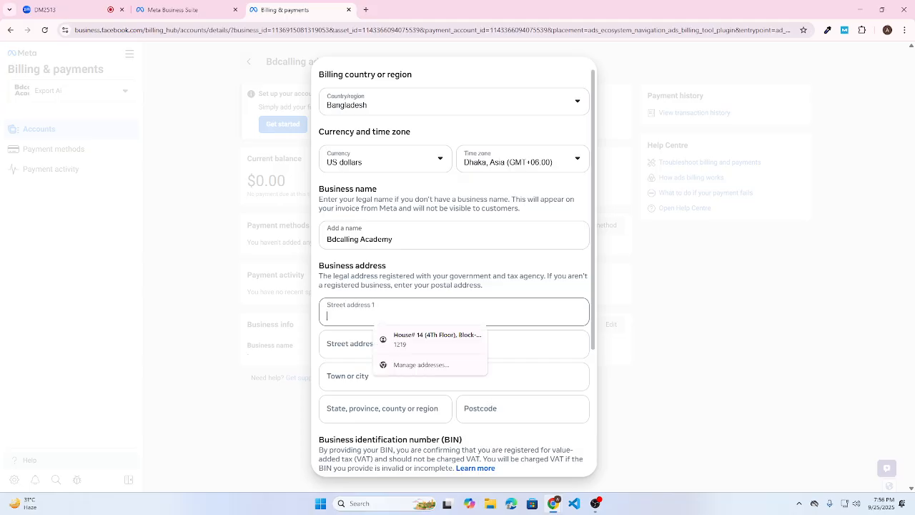
left_click(422, 340)
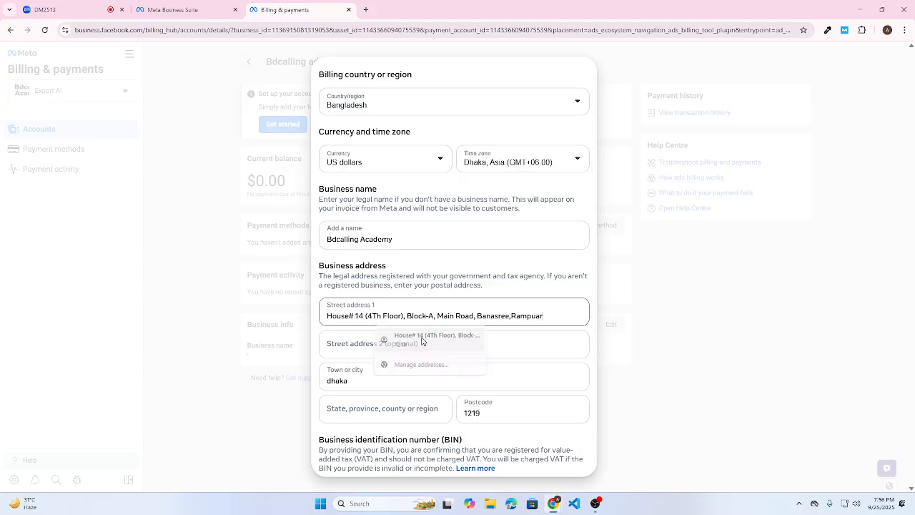
scroll(429, 333, "down", 3)
left_click(400, 220)
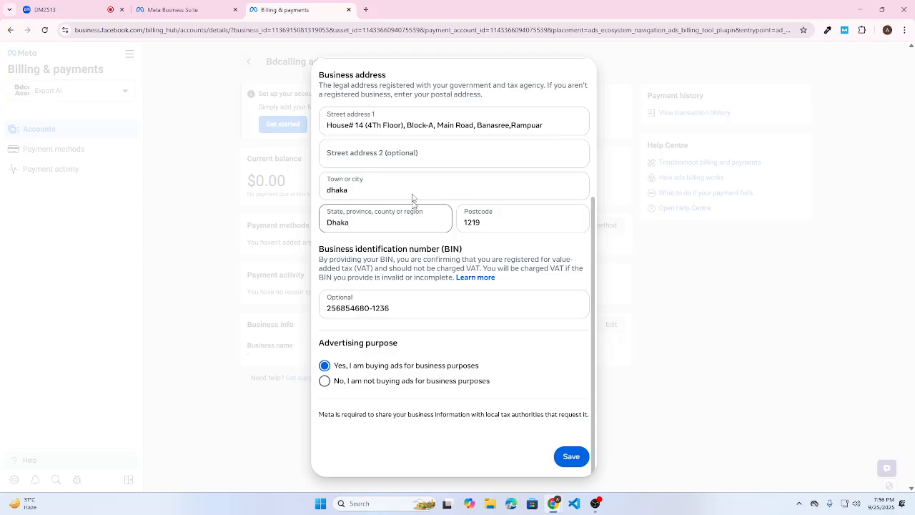
Step: Review the completed tax information form and save it
scroll(411, 192, "up", 3)
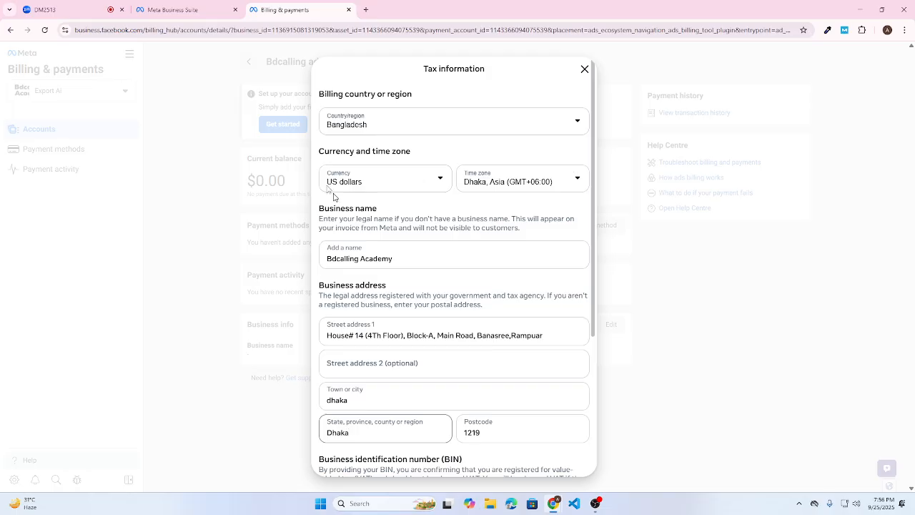
scroll(515, 210, "down", 3)
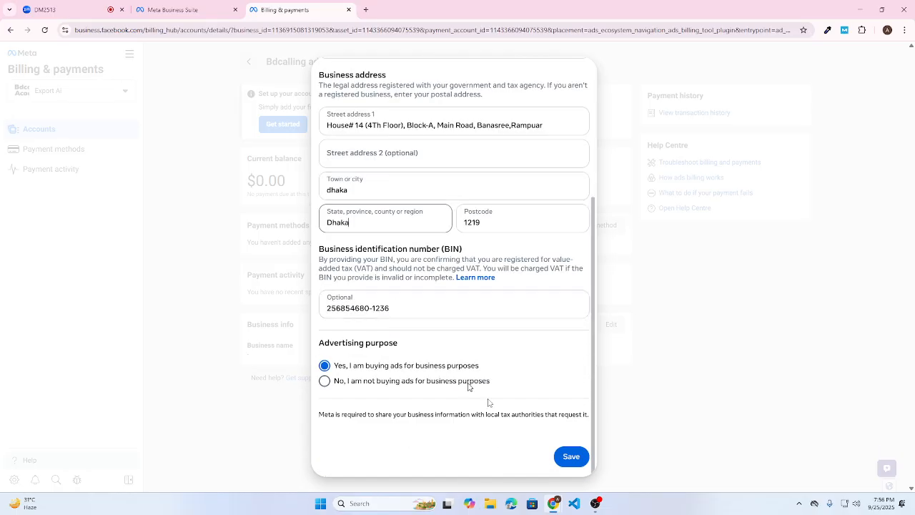
left_click(581, 464)
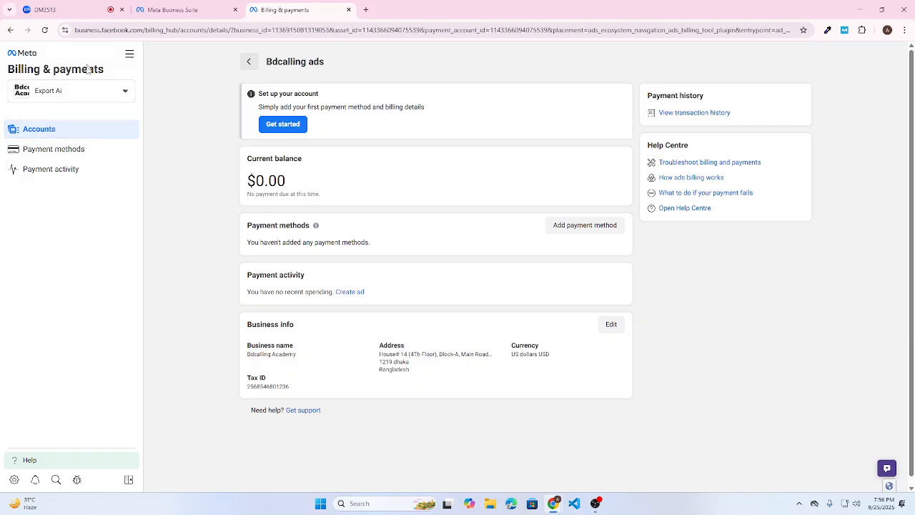
left_click(45, 29)
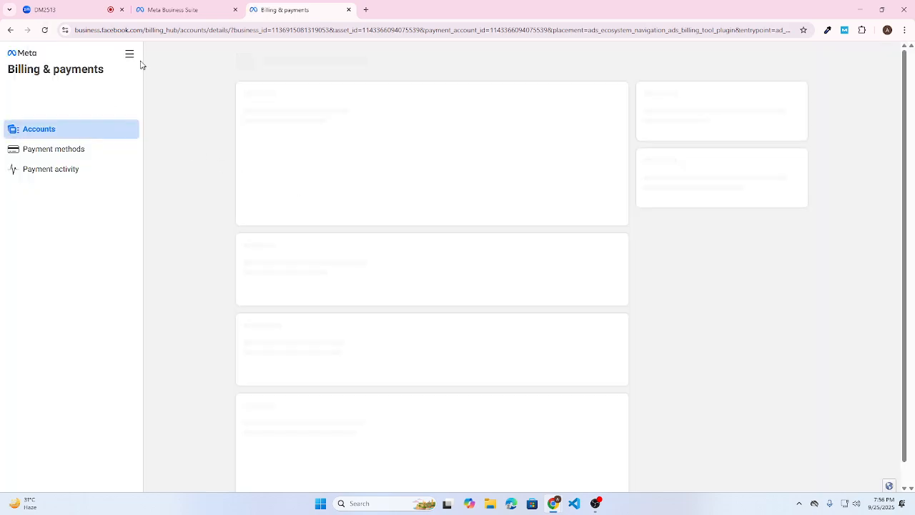
left_click(129, 55)
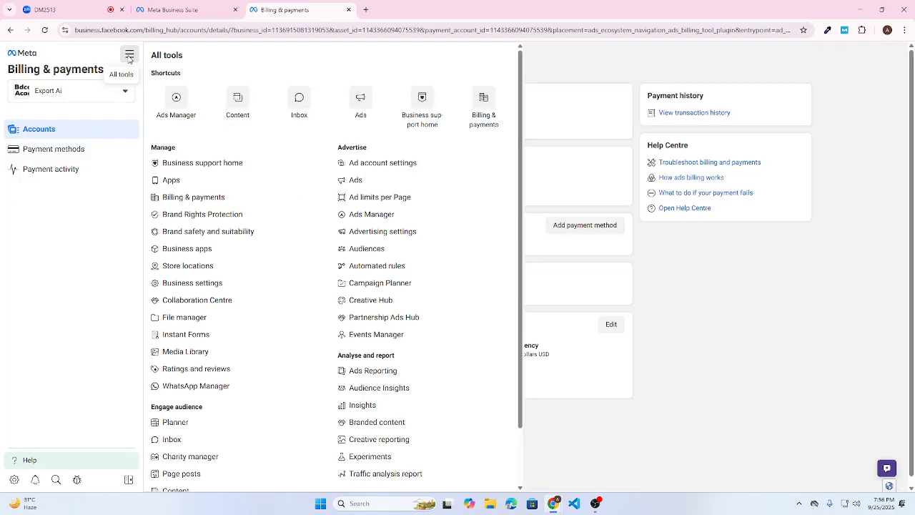
left_click(129, 56)
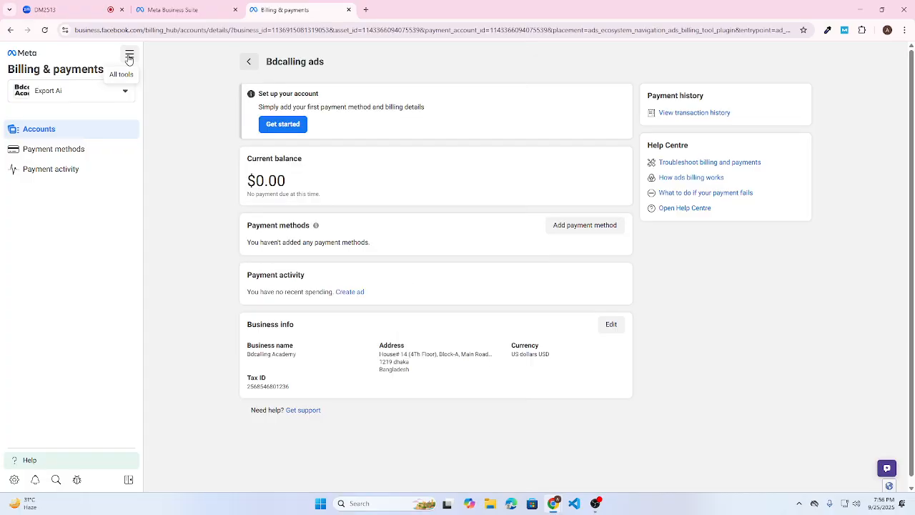
Step: Close the billing tab and open facebook.com in a new tab
left_click(349, 10)
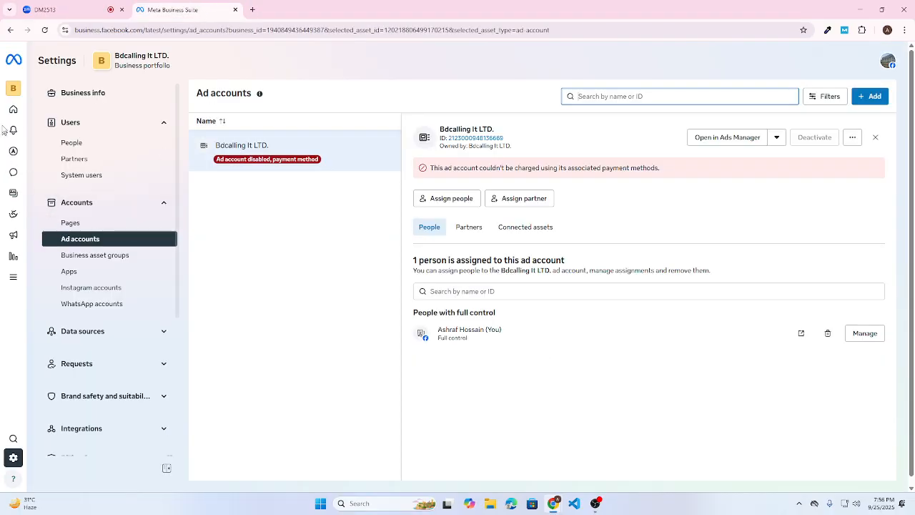
left_click(253, 9)
type("facebook.com")
key("Return")
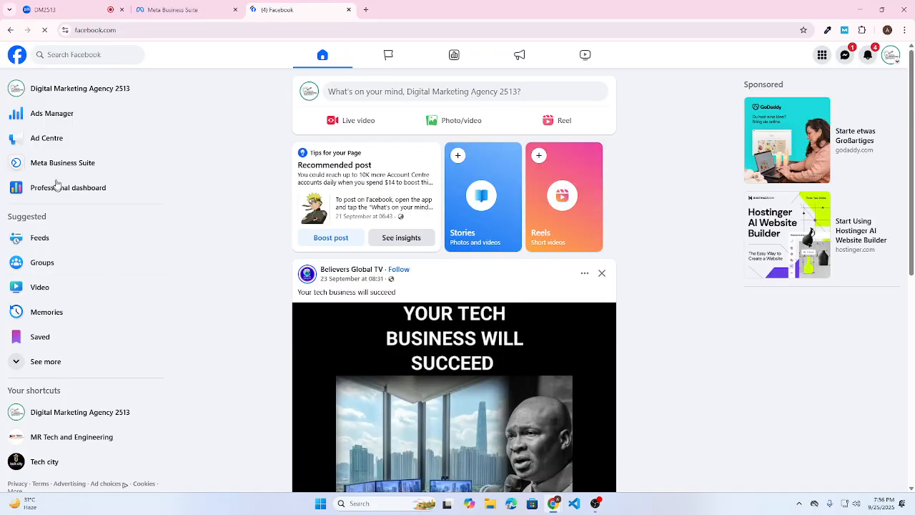
Step: Open Ads Manager in a new tab and switch to the Bdcalling ads ad account
middle_click(62, 121)
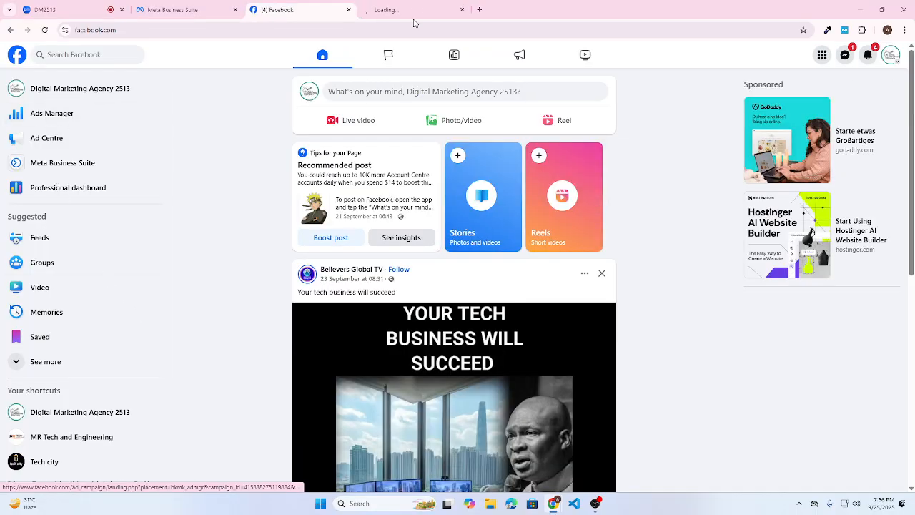
left_click(395, 9)
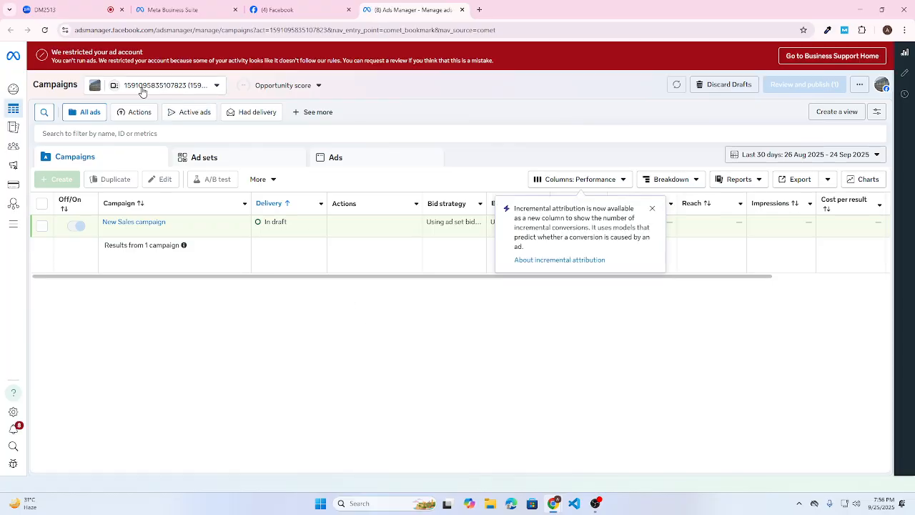
left_click(141, 89)
left_click(140, 186)
left_click(265, 184)
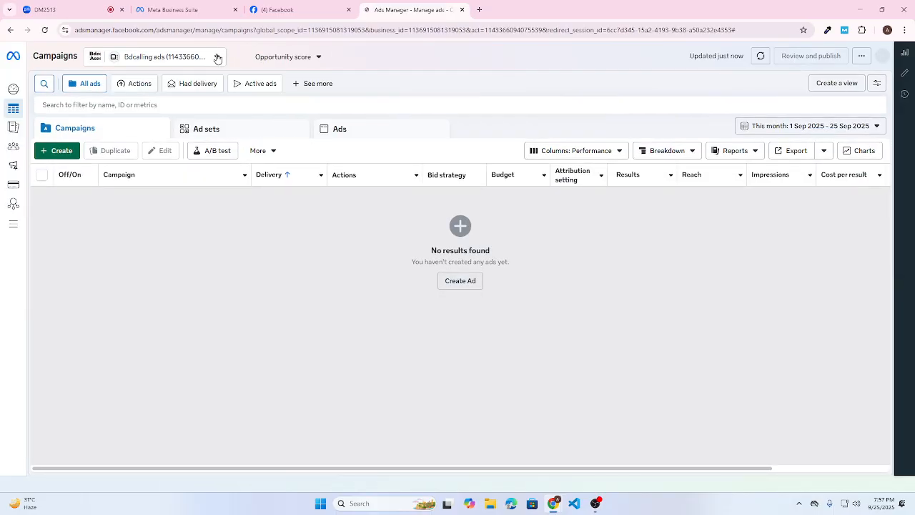
left_click(217, 57)
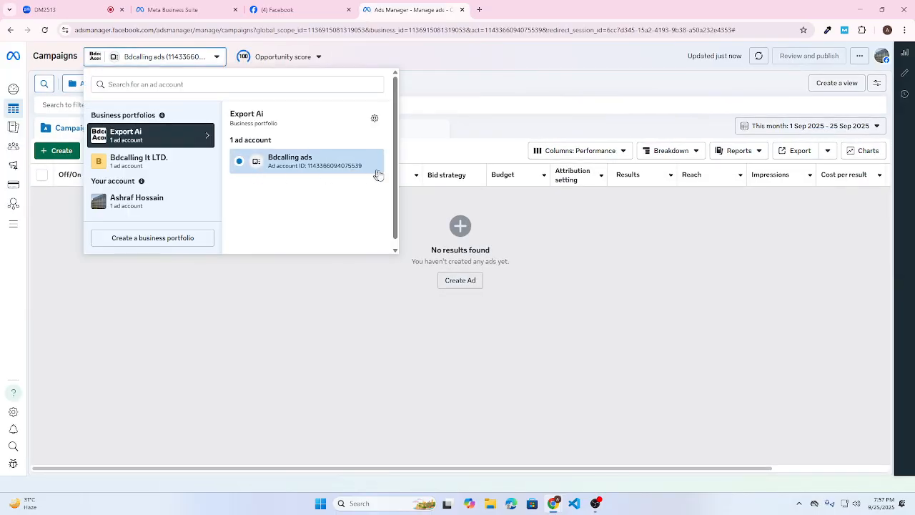
Step: Open the Digital Marketing Agency 2513 page and start boosting its post
left_click(293, 9)
left_click(890, 55)
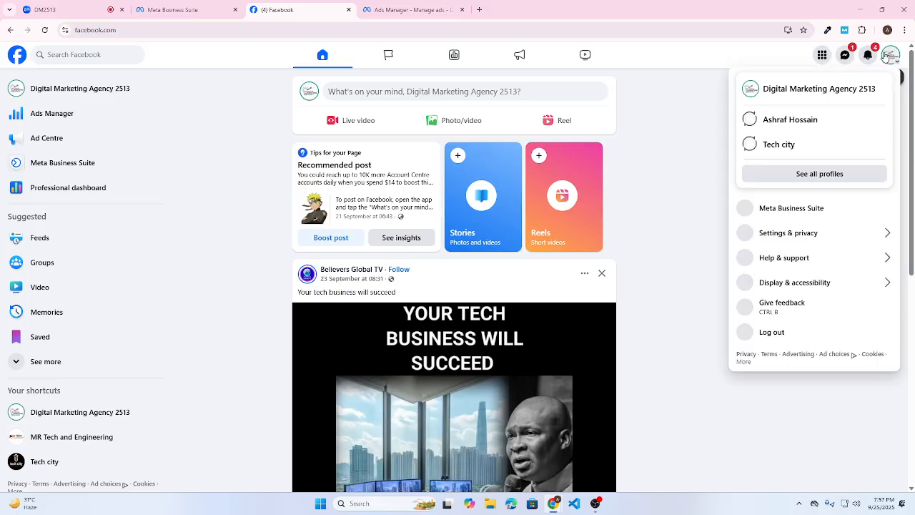
left_click(775, 98)
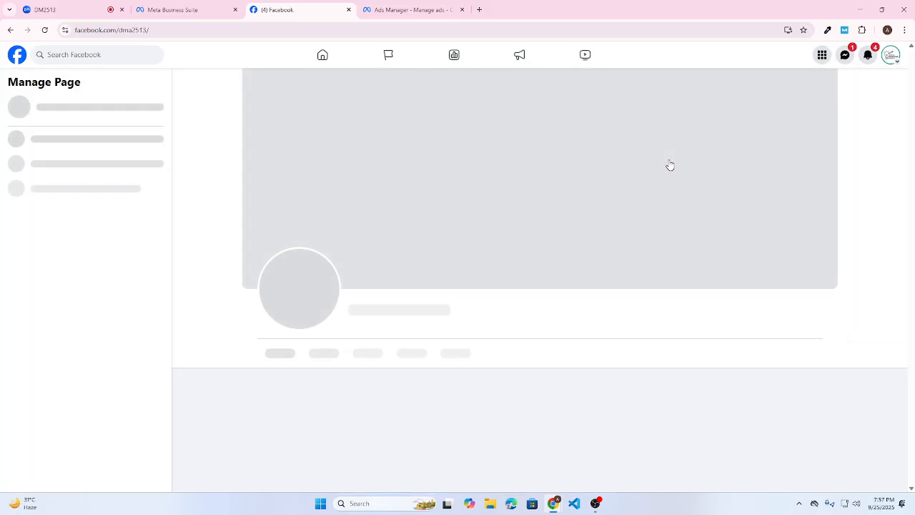
scroll(792, 284, "down", 10)
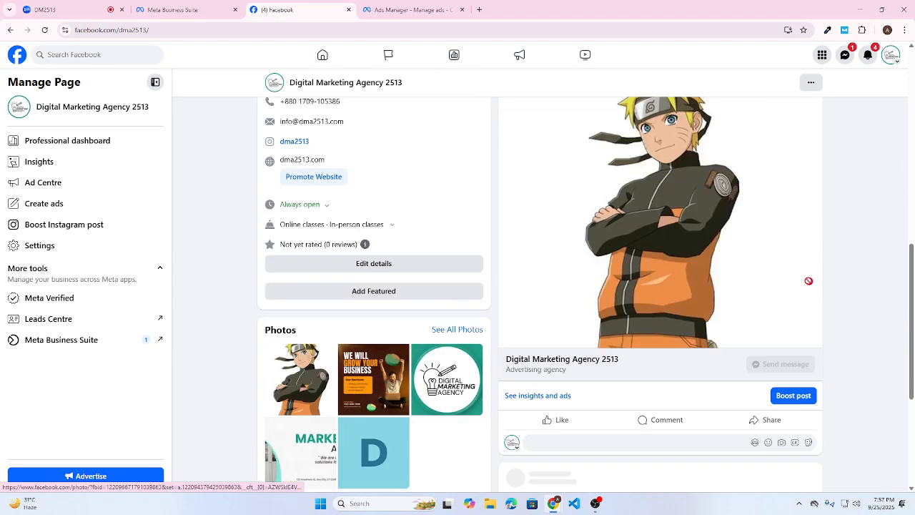
left_click(795, 156)
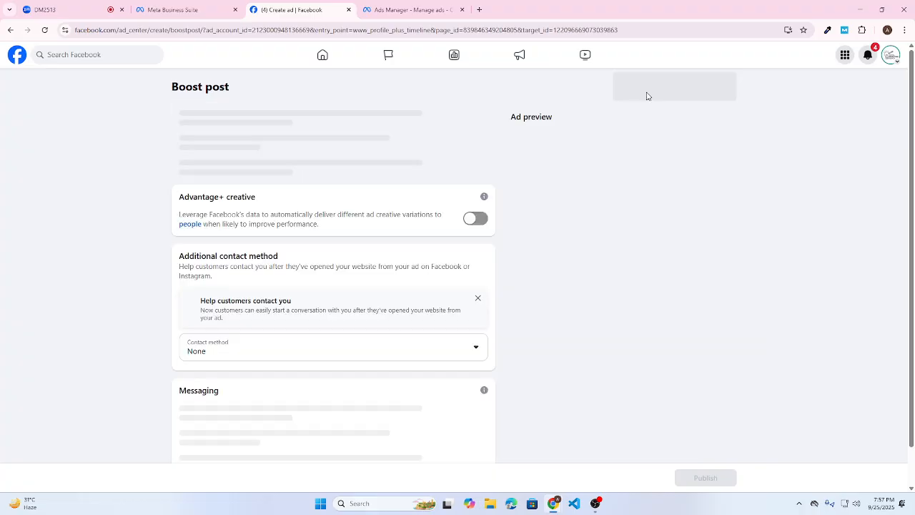
Step: Switch the boost's ad account to Bdcalling ads
left_click(661, 90)
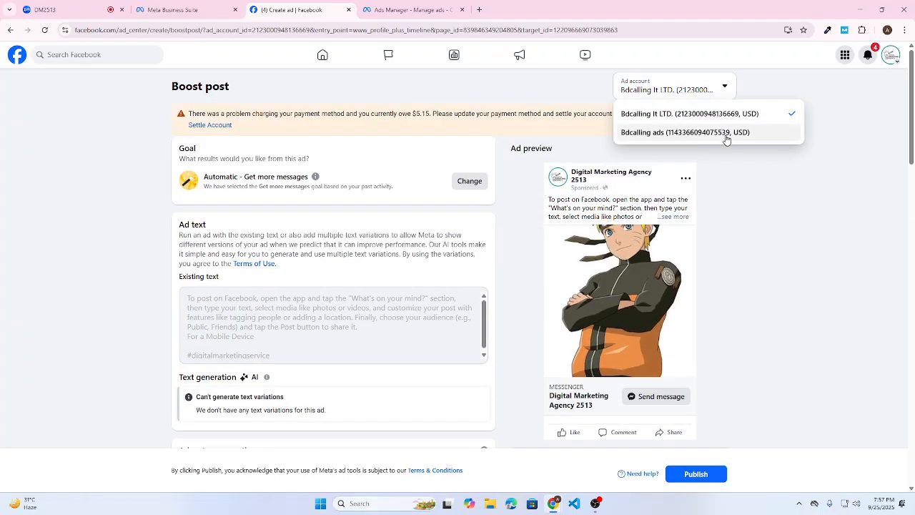
left_click(725, 133)
key("Return")
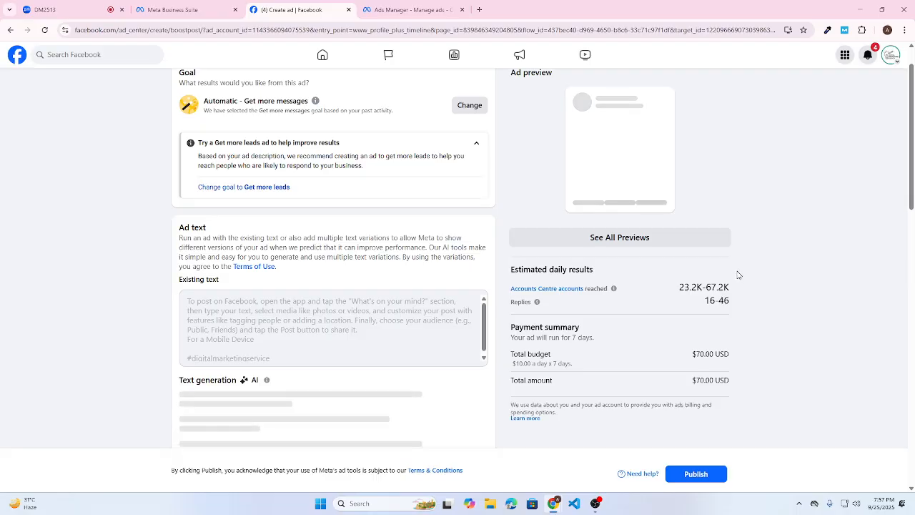
Step: Review the boost post form's settings and the Ads Manager campaigns view for the new account
scroll(736, 274, "down", 1)
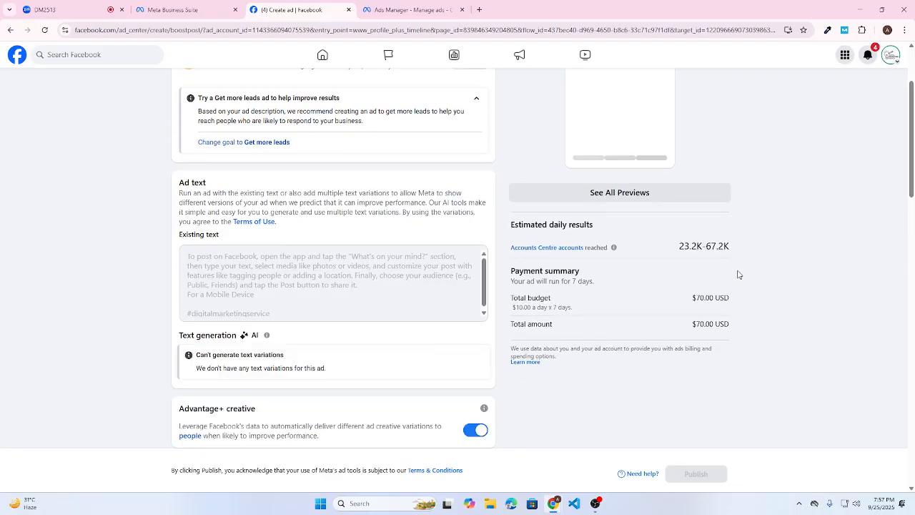
scroll(738, 274, "down", 2)
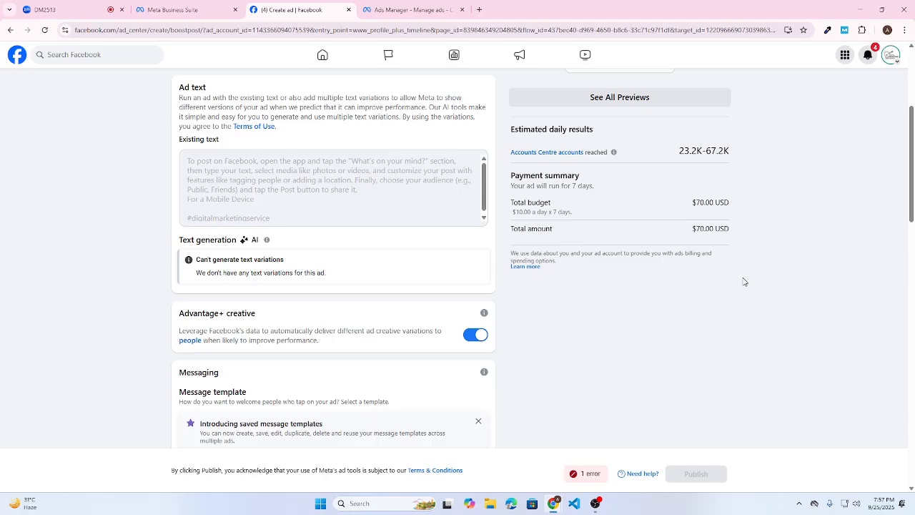
scroll(754, 275, "down", 3)
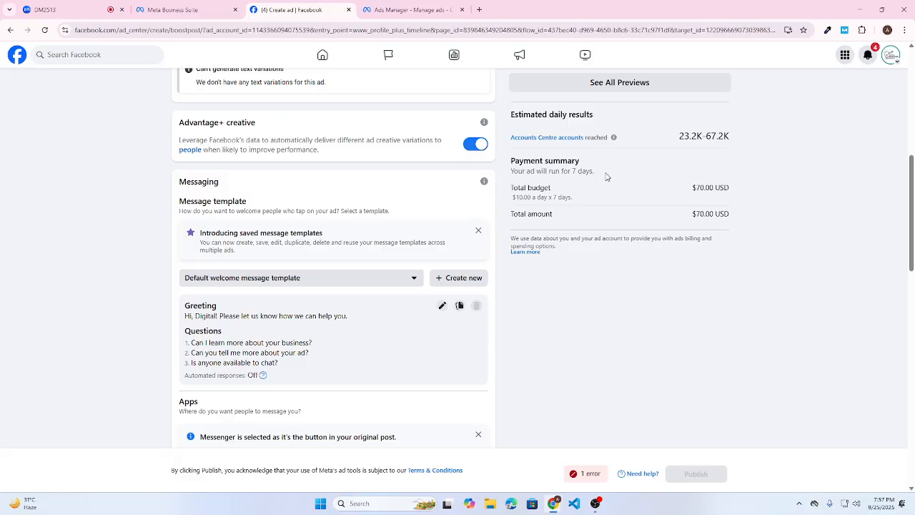
left_click(411, 6)
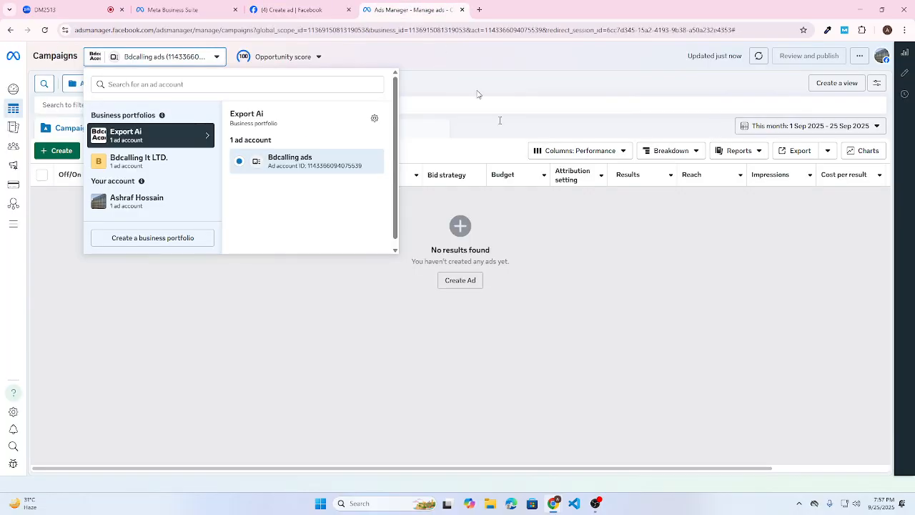
left_click(655, 273)
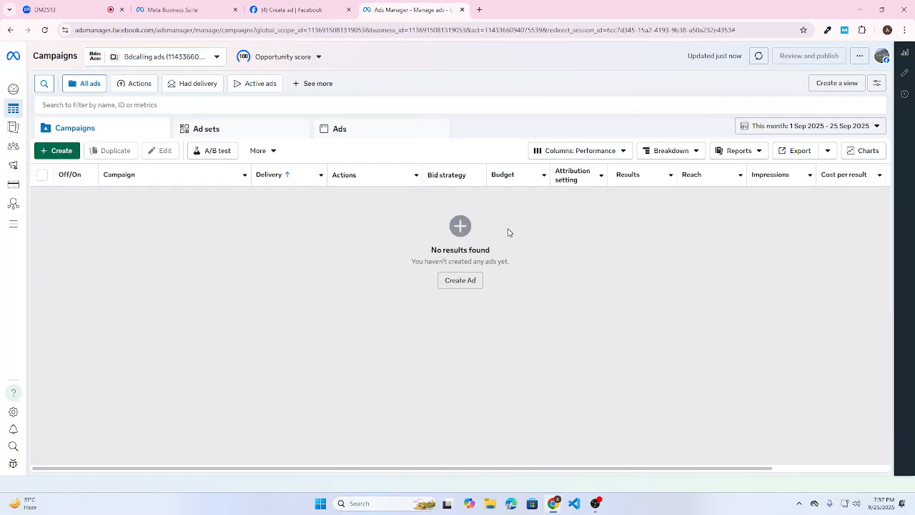
left_click(289, 10)
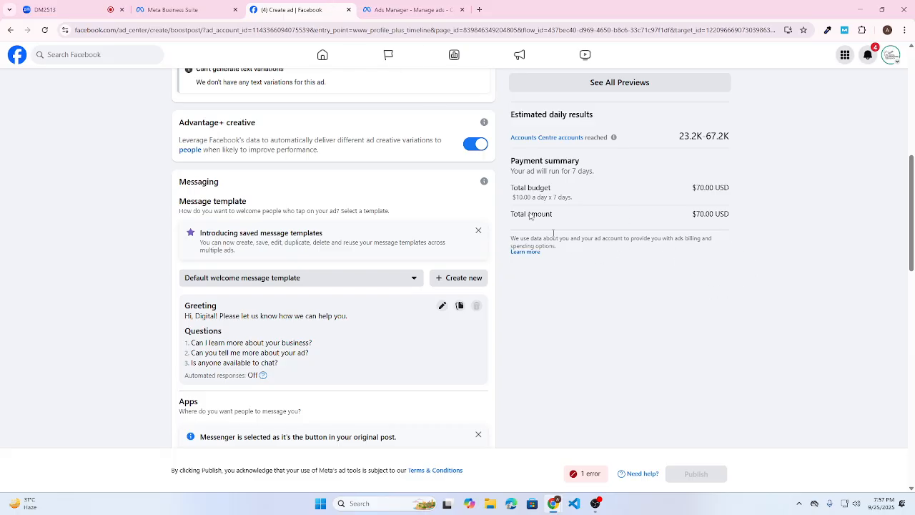
left_click(450, 9)
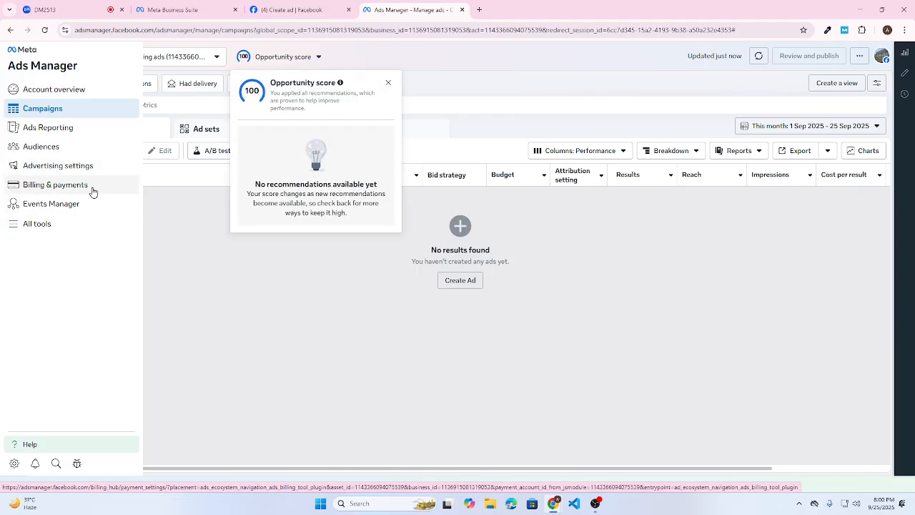
Step: Open the Bdcalling ads account overview and review its setup checklist for running ads
left_click(78, 89)
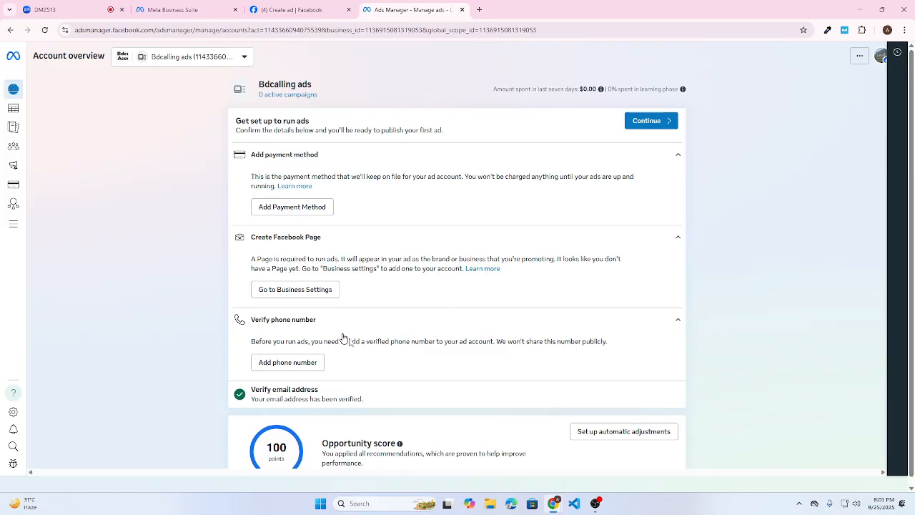
left_click_drag(281, 154, 361, 153)
left_click(361, 153)
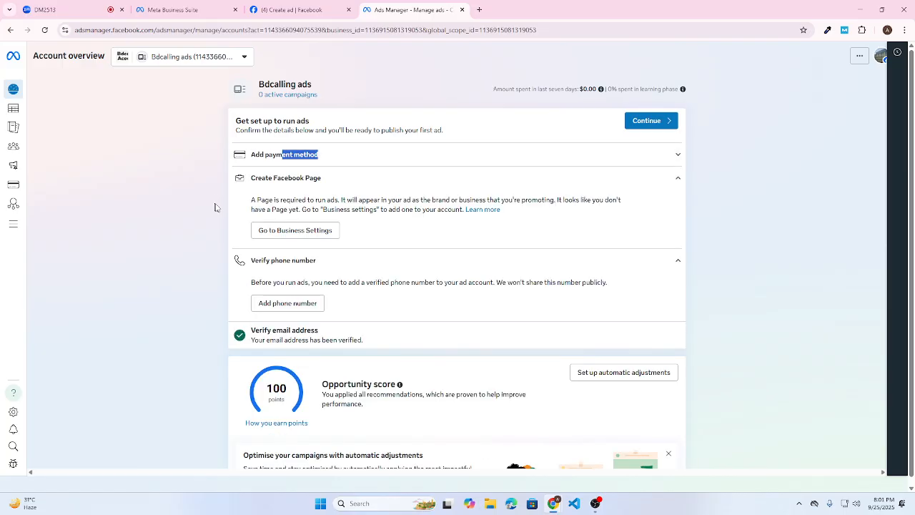
left_click(268, 180)
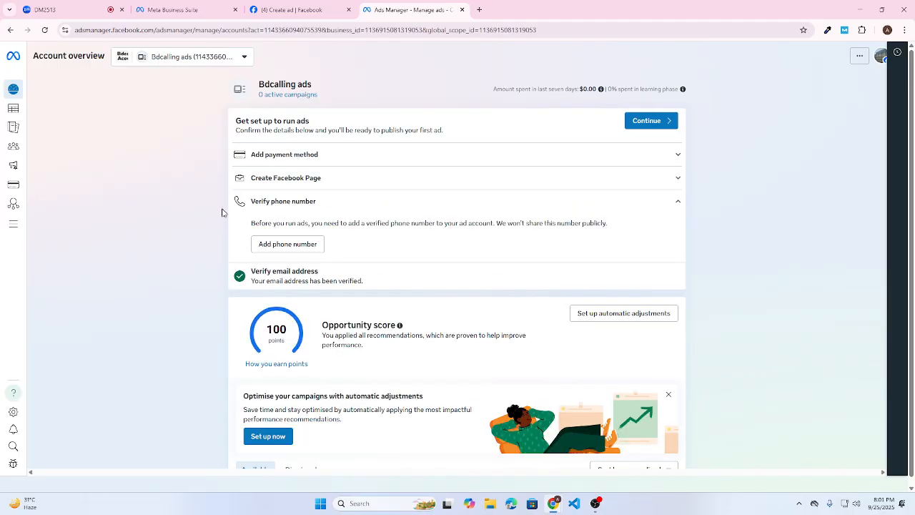
left_click(273, 208)
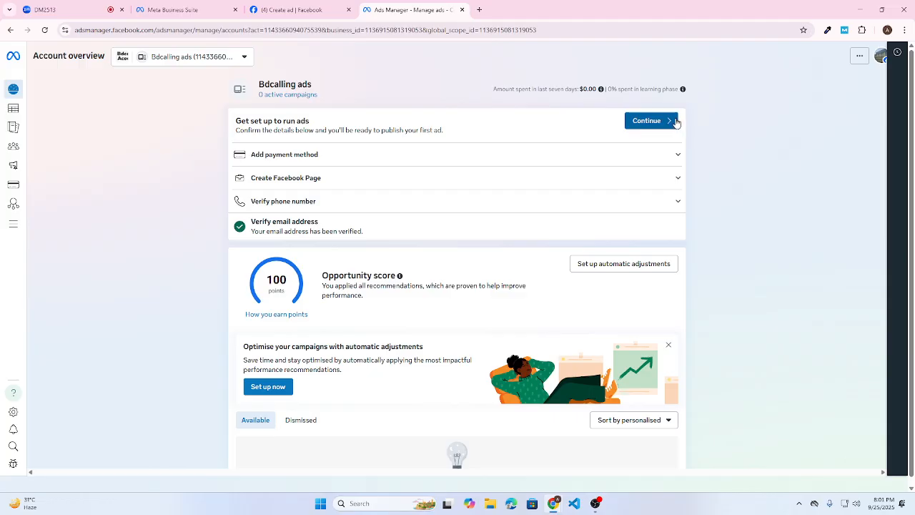
Step: Try continuing the run-ads setup from the account overview, then open the account's Campaigns view
left_click(675, 121)
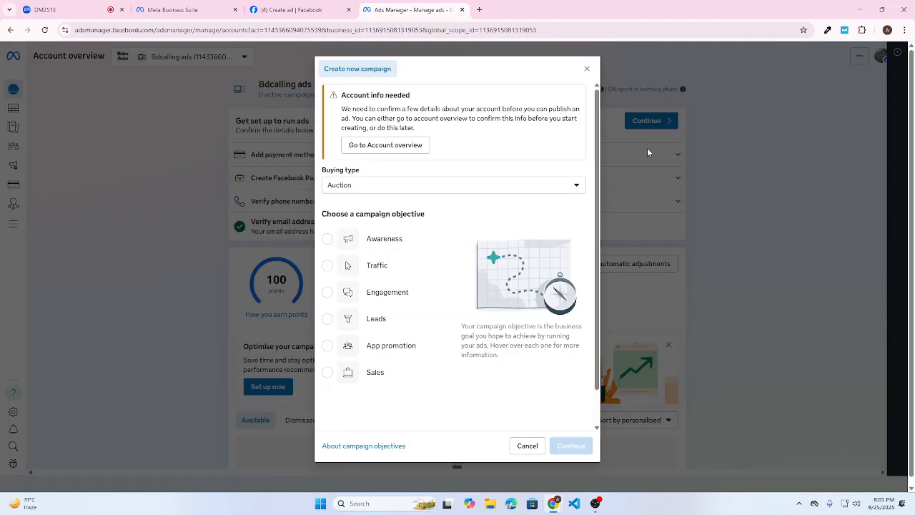
left_click(586, 70)
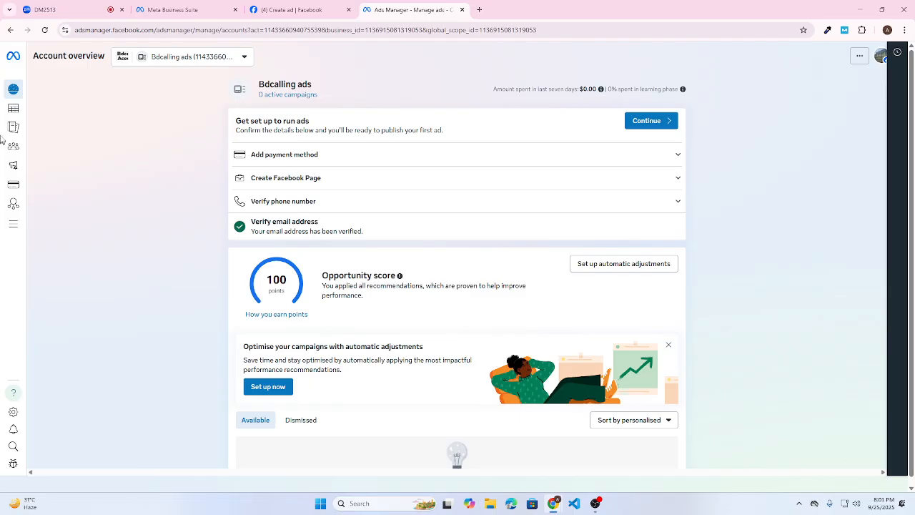
left_click(28, 112)
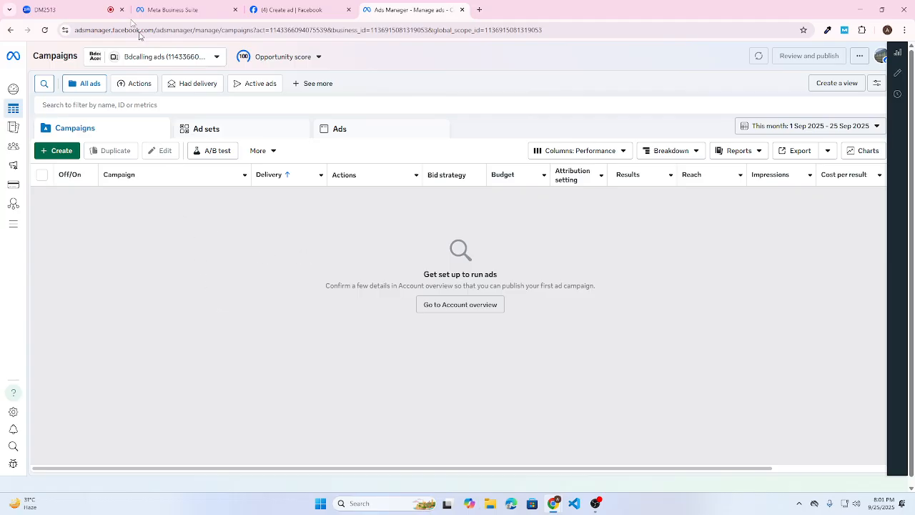
Step: Browse the Campaigns, Ad sets and Ads tabs in Ads Manager for the Bdcalling ads account
left_click(92, 8)
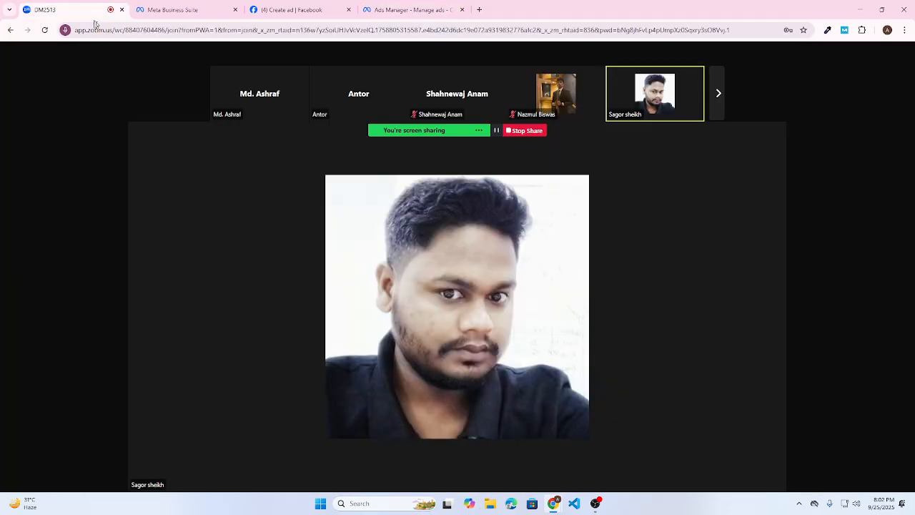
left_click(411, 5)
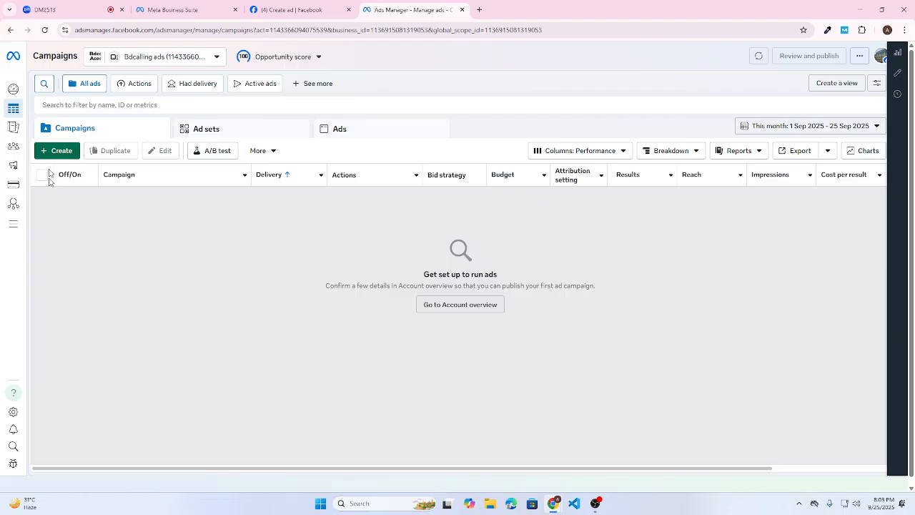
left_click(286, 134)
left_click(342, 130)
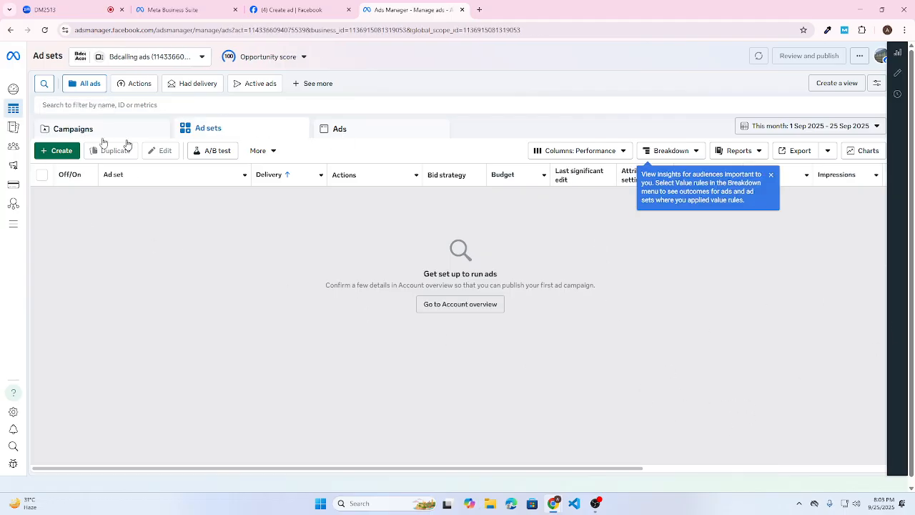
left_click(59, 130)
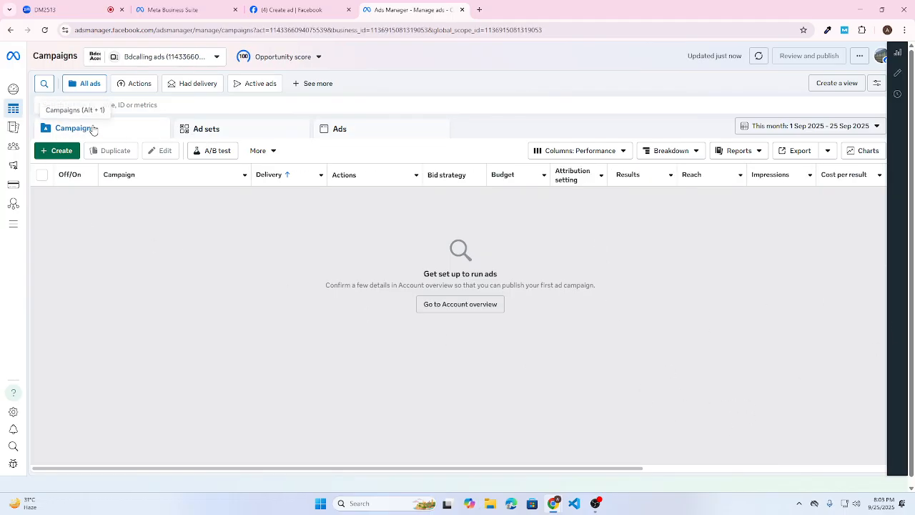
left_click(240, 135)
left_click(57, 127)
left_click(223, 126)
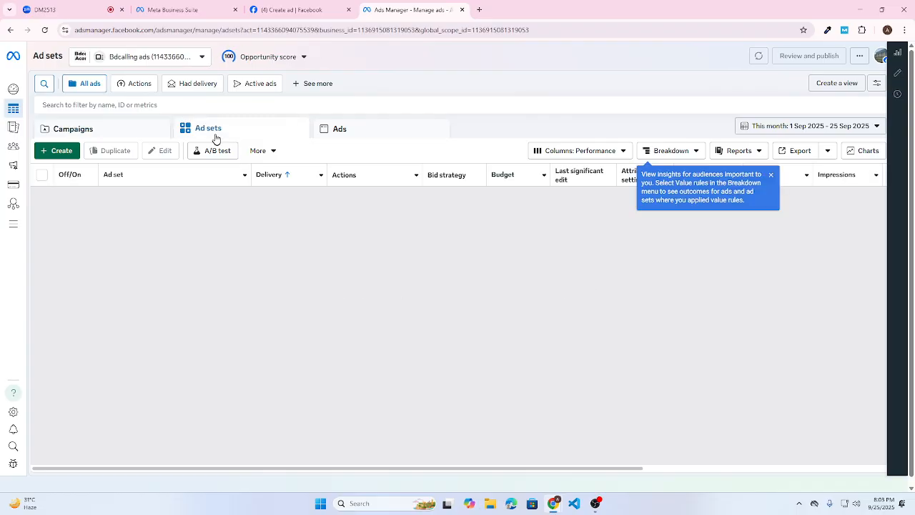
left_click(361, 128)
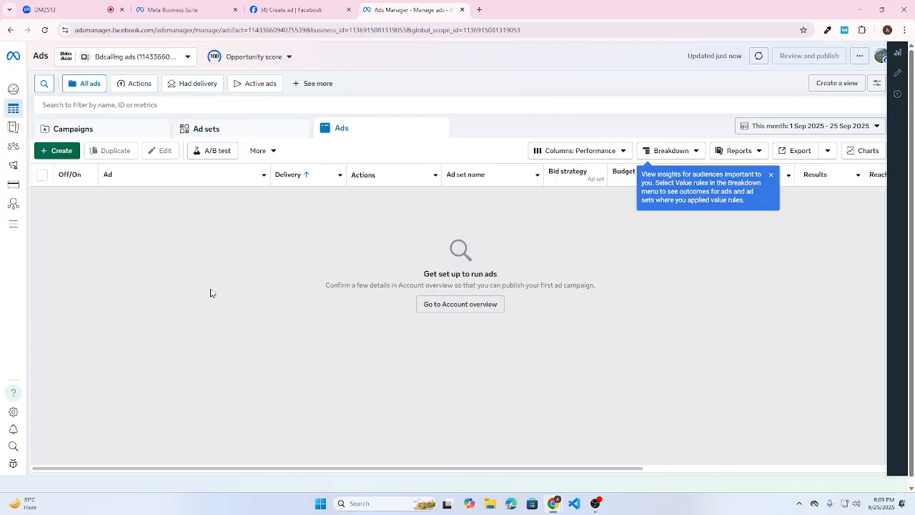
left_click(291, 9)
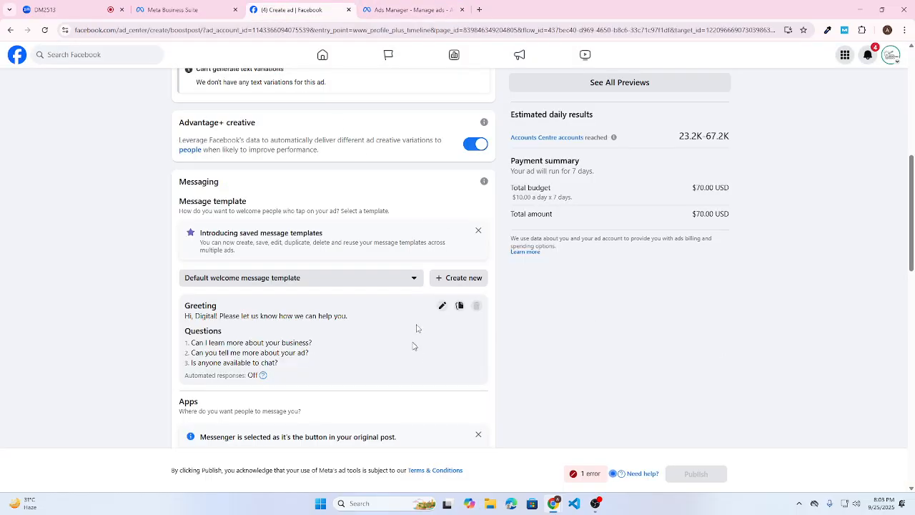
left_click(407, 10)
left_click(78, 129)
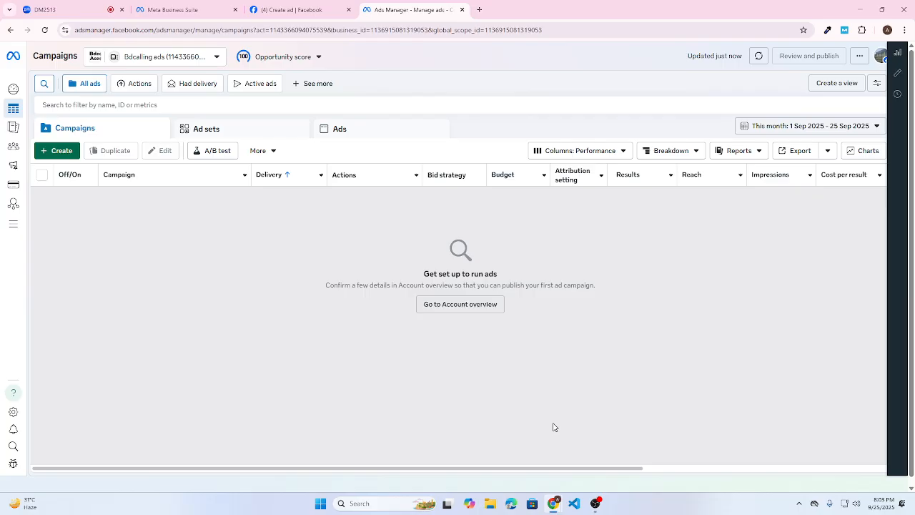
Step: Open Paint and draw a rectangle about 290 × 40 px near the top of the blank canvas
key("super")
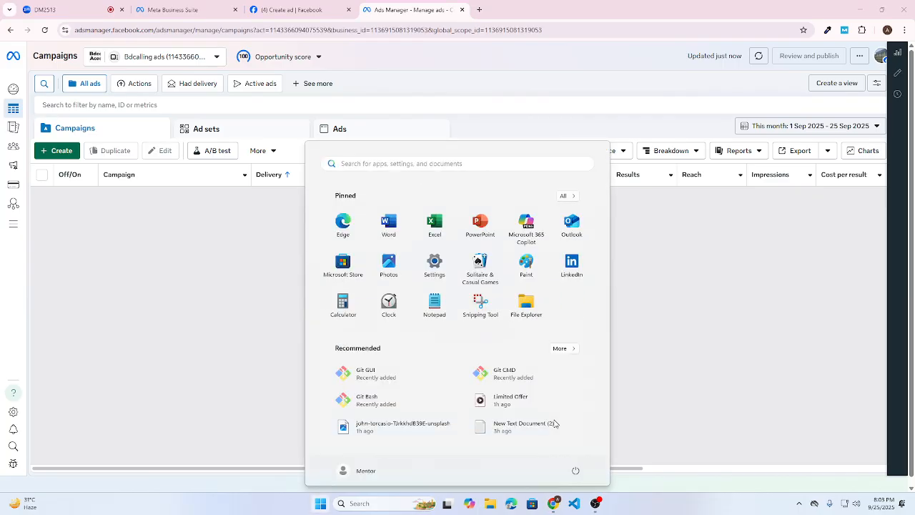
type("paint")
key("Return")
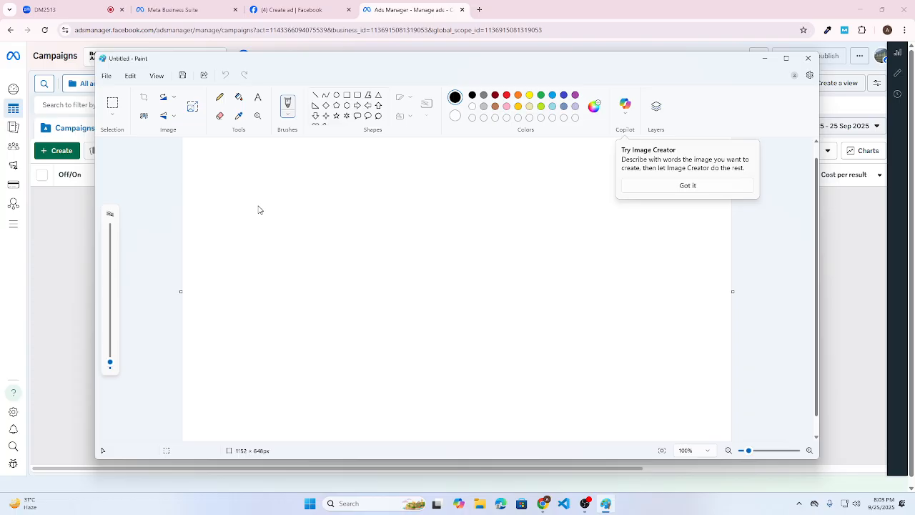
mouse_move(380, 61)
left_mouse_down()
mouse_move(621, 211)
mouse_move(518, 257)
left_mouse_up()
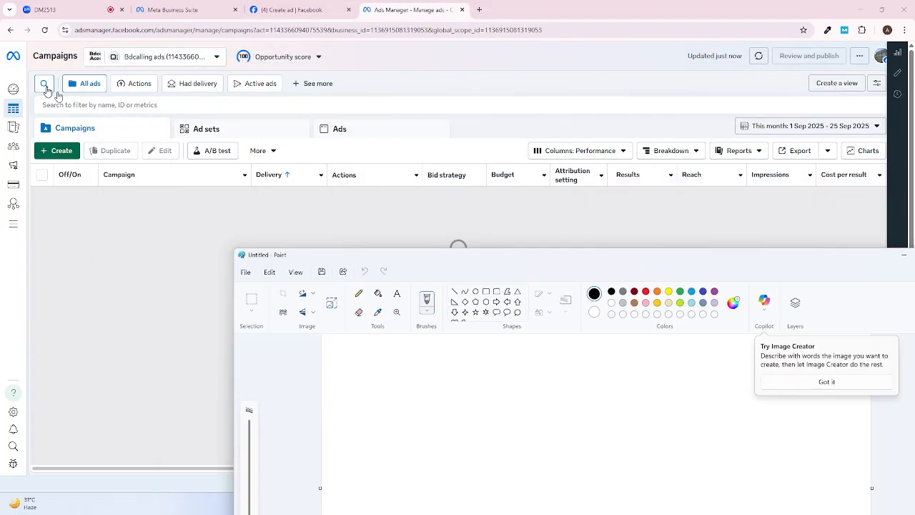
mouse_move(630, 255)
left_mouse_down()
mouse_move(440, 72)
mouse_move(477, 102)
left_mouse_up()
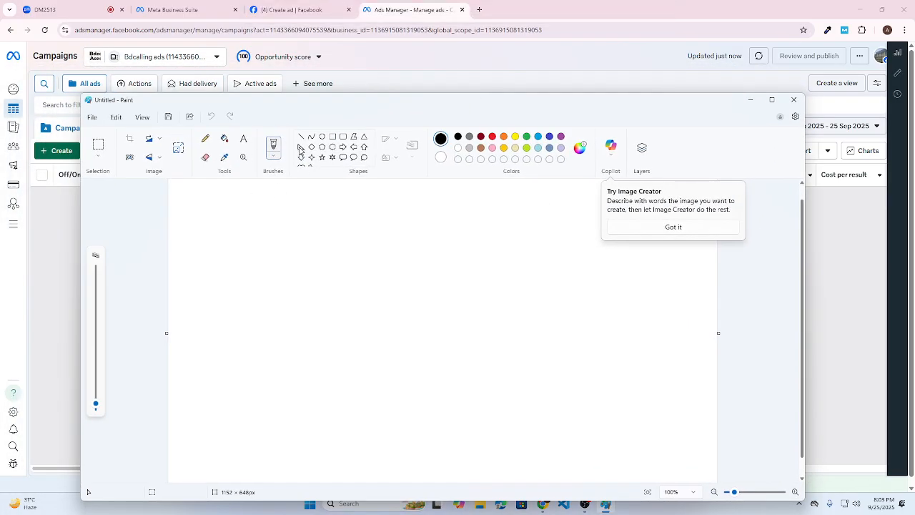
left_click(332, 136)
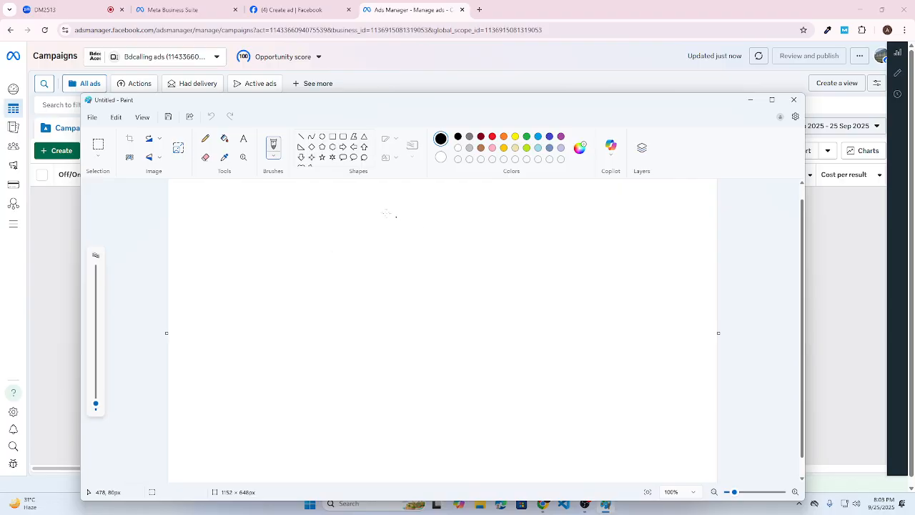
mouse_move(369, 204)
left_mouse_down()
mouse_move(419, 227)
mouse_move(488, 239)
left_mouse_up()
key("ctrl+z")
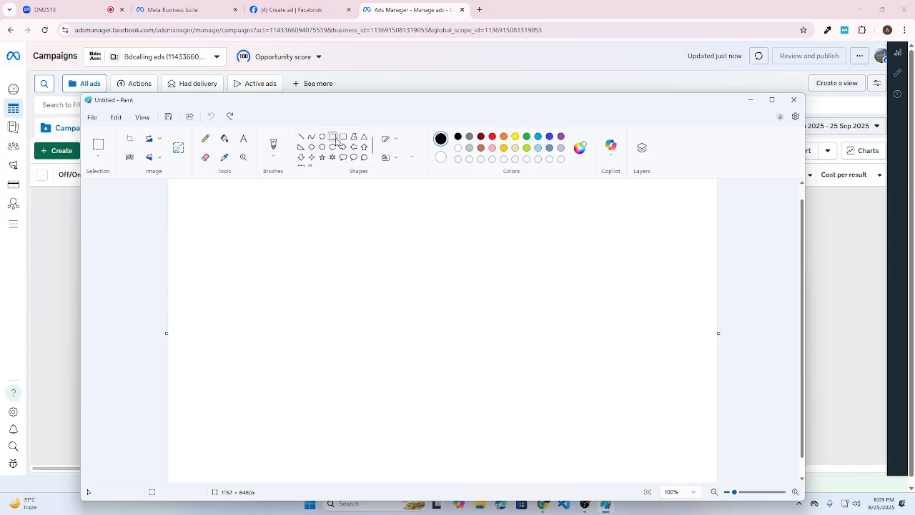
left_click(335, 139)
left_click_drag(372, 204, 513, 225)
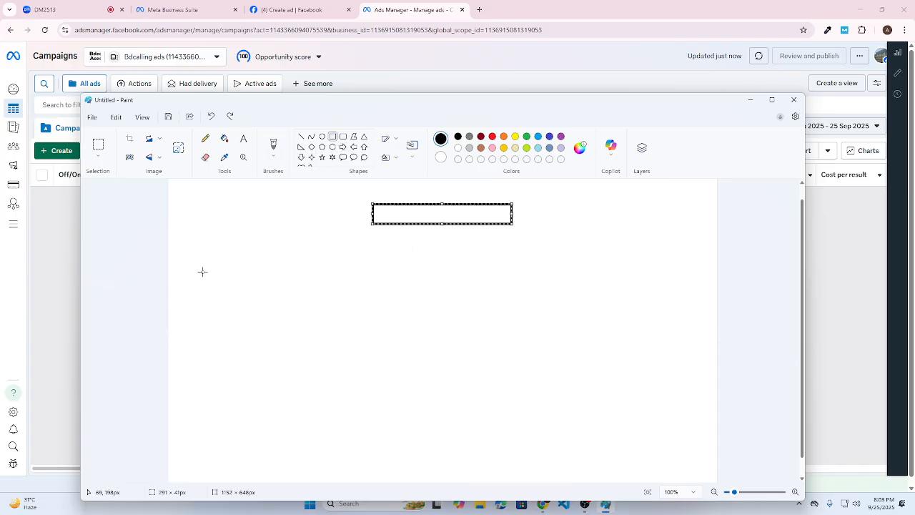
Step: Draw a second rectangle, undo it, and close Paint without saving
left_click_drag(198, 259, 328, 279)
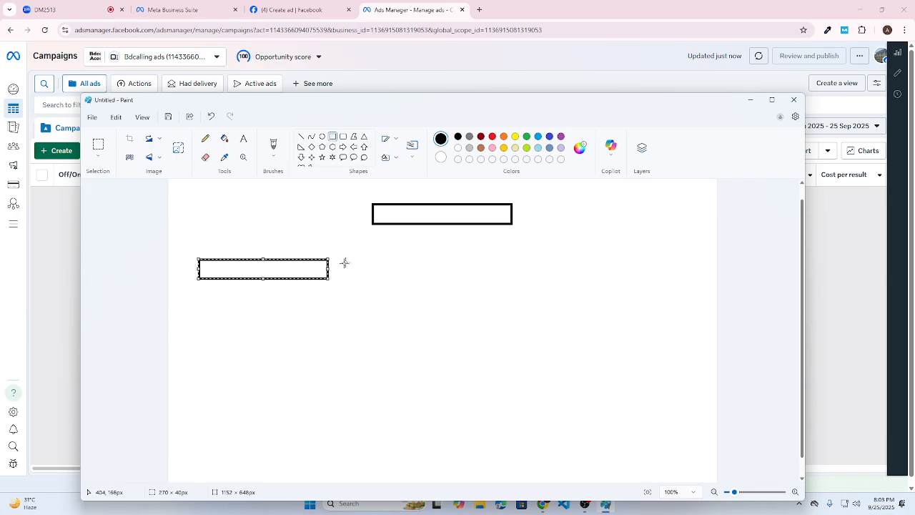
left_click_drag(271, 269, 425, 281)
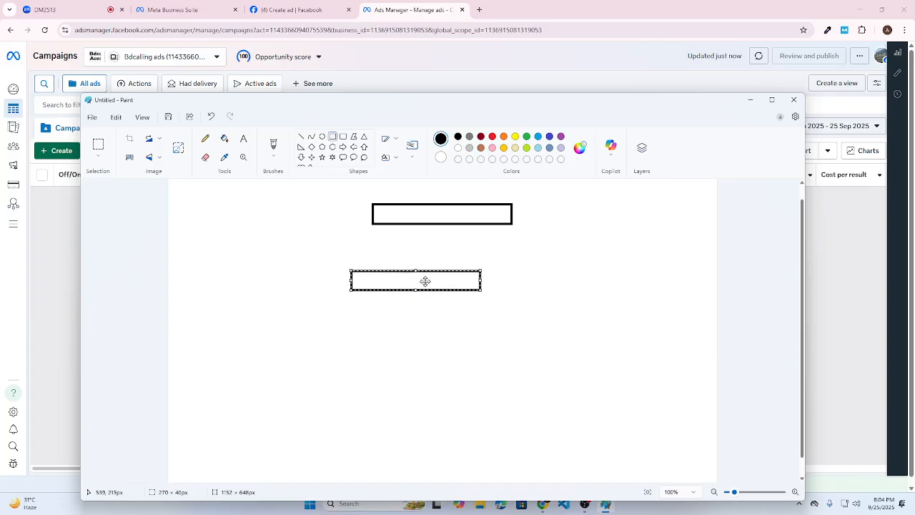
key("ctrl+z")
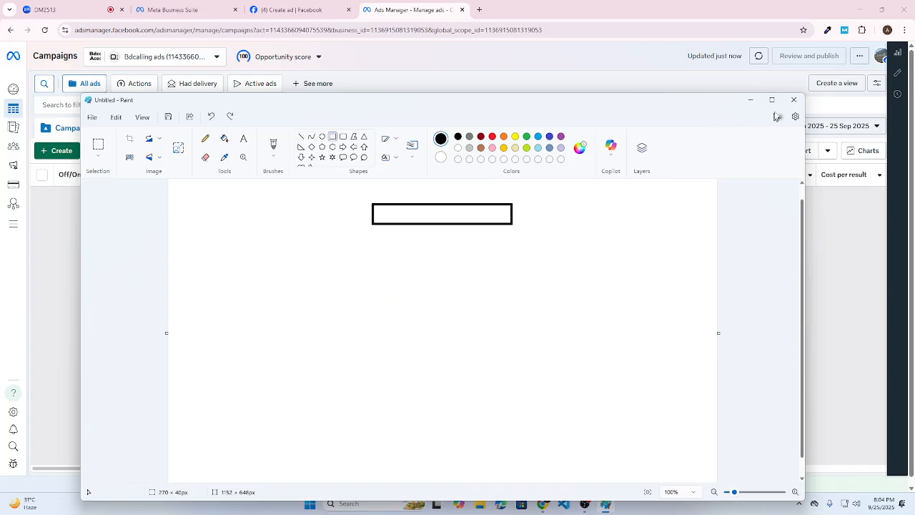
left_click(793, 100)
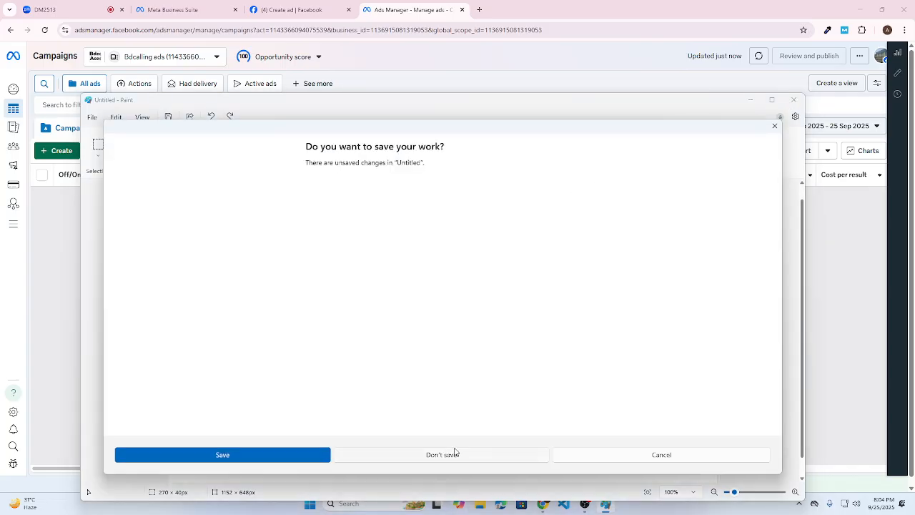
left_click(441, 455)
Step: Switch to Adobe Illustrator 2023 with a new blank document open
key("super")
type("il")
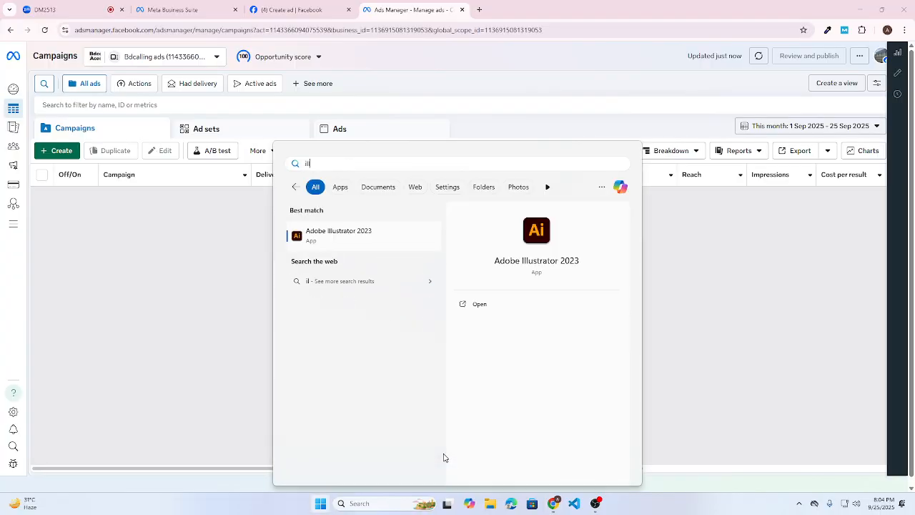
key("Escape")
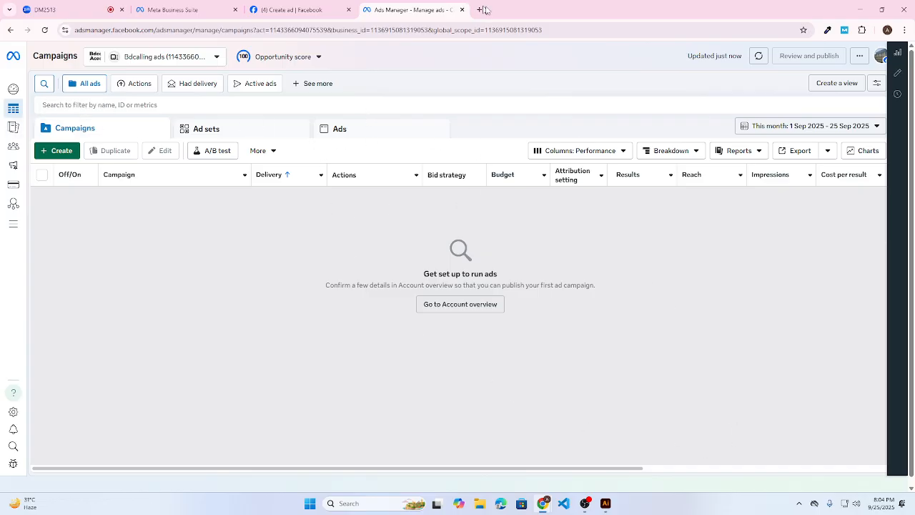
left_click(584, 504)
left_click(584, 503)
left_click(605, 503)
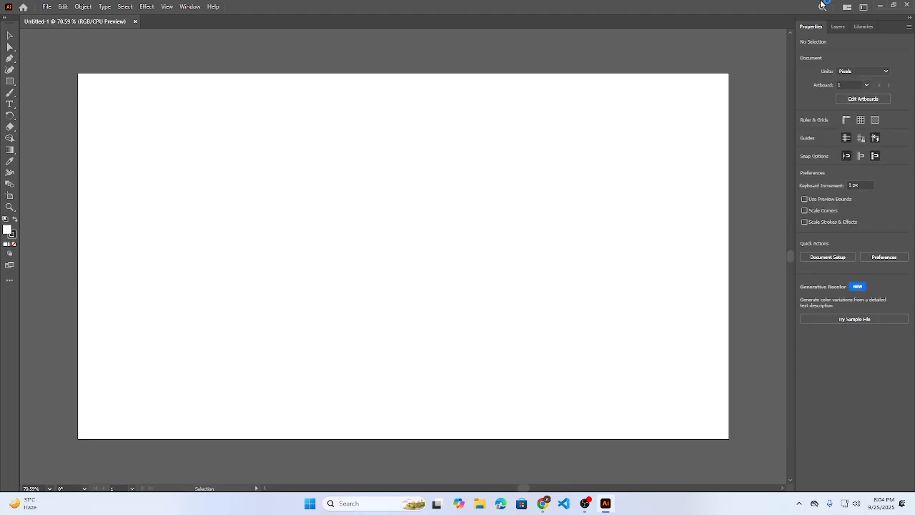
Step: Switch to the Essentials Classic workspace and draw a black-filled rectangle about 452 × 159 px
left_click(863, 7)
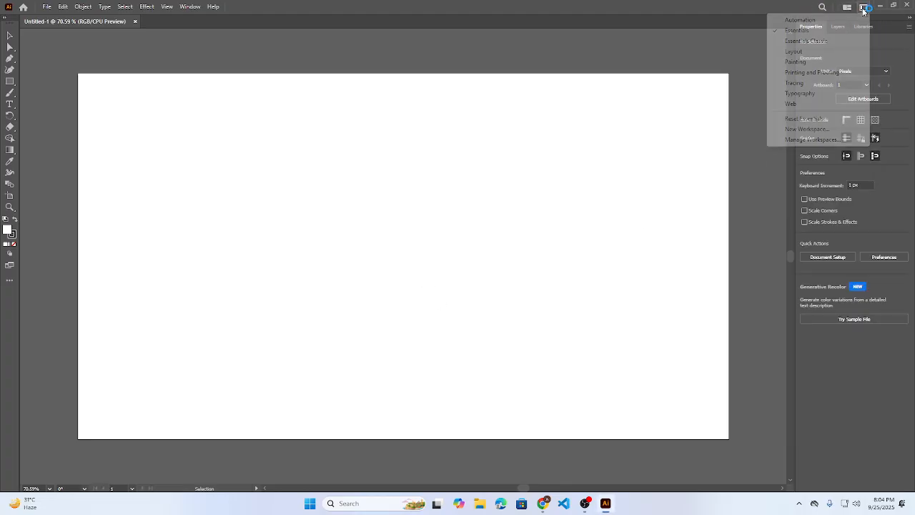
left_click(806, 41)
left_click(11, 98)
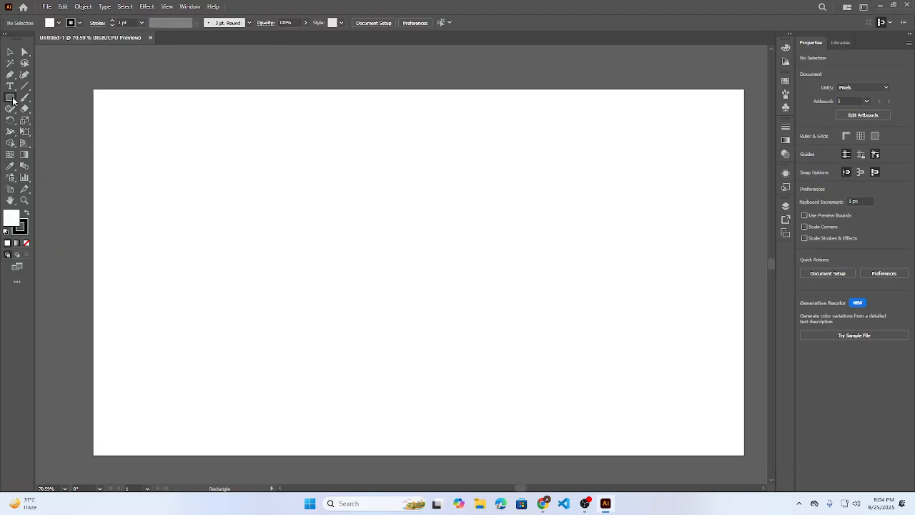
left_click_drag(278, 146, 493, 222)
key("shift+x")
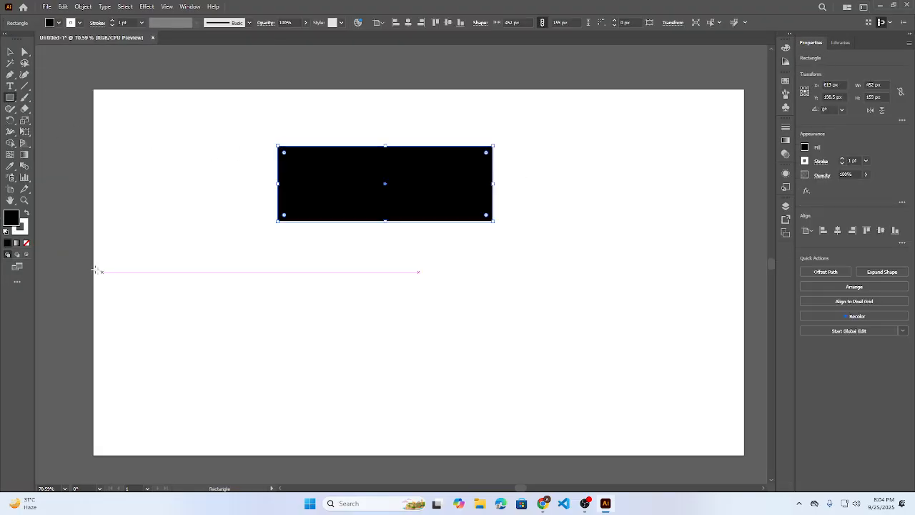
Step: Remove the rectangle's stroke and return to the Selection tool
left_click(23, 226)
left_click(26, 243)
key("v")
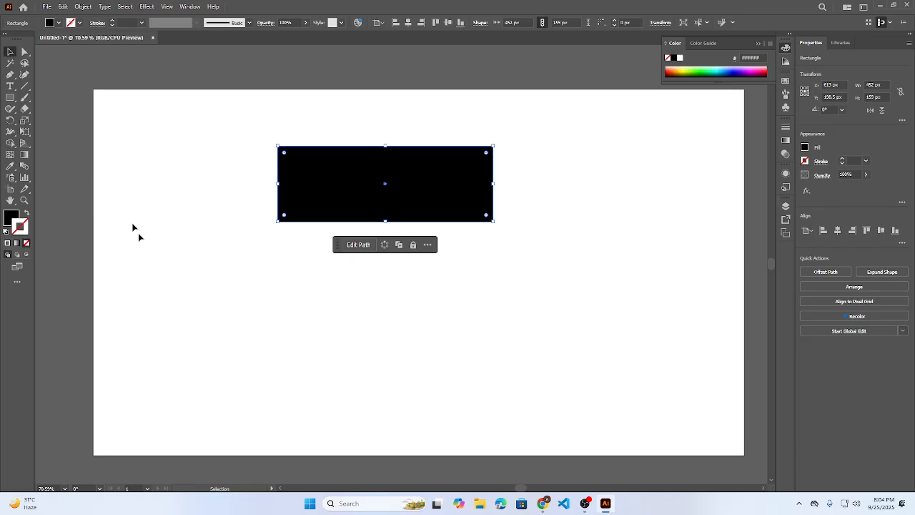
Step: Create an area text box below the rectangle, clear its placeholder text, and enter Ads Manager
left_click(200, 258)
key("t")
left_click_drag(158, 244, 374, 346)
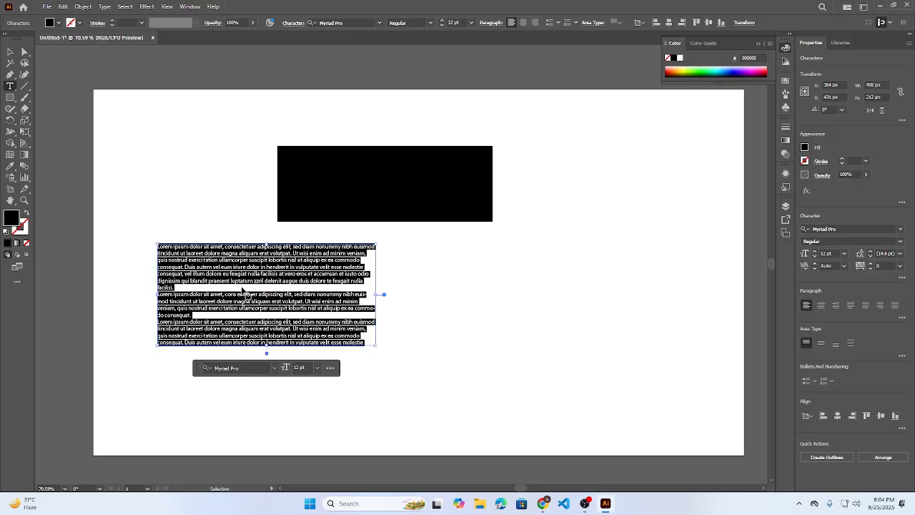
key("BackSpace")
type("a")
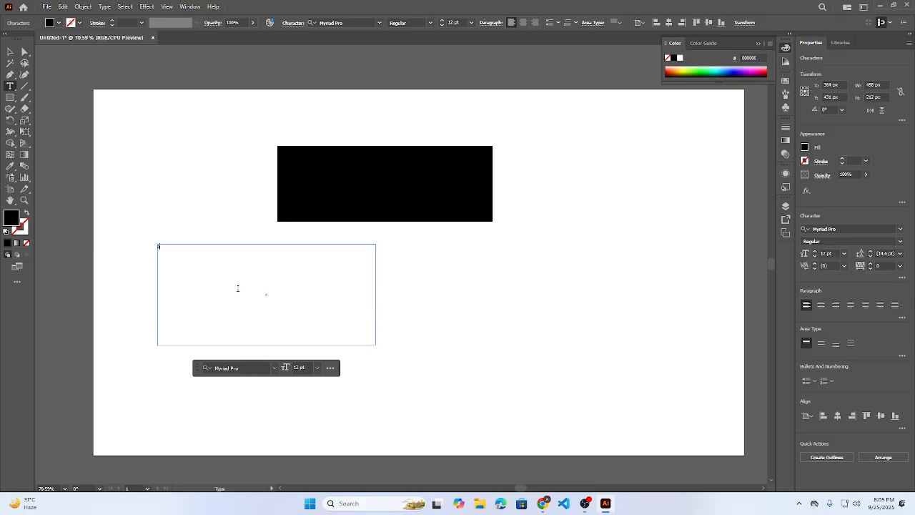
type("ds Manage")
Step: Set the Ads Manager text to the Times New Roman Bold font
key("ctrl+a")
left_click(9, 50)
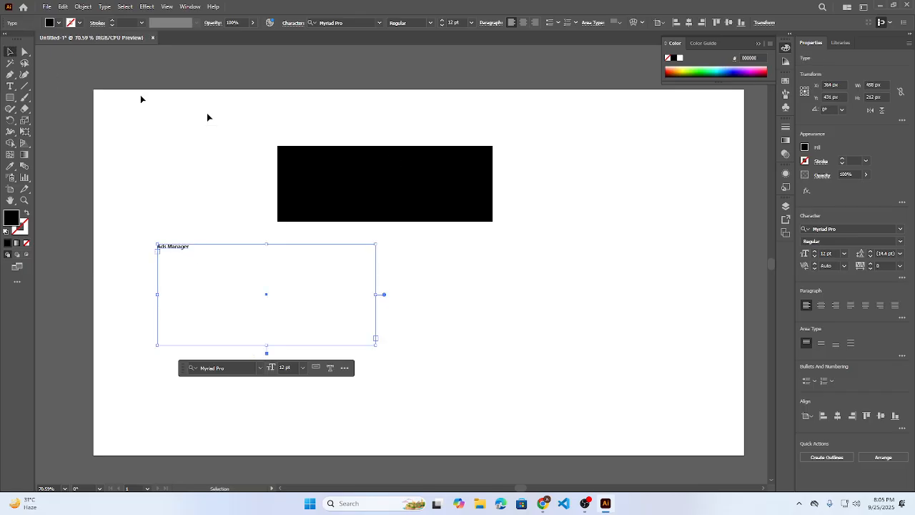
key("ctrl+t")
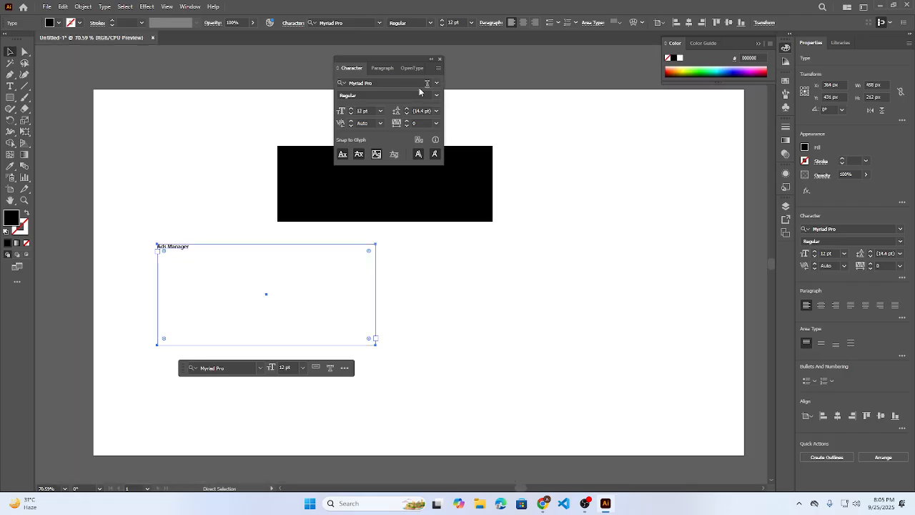
left_click(436, 82)
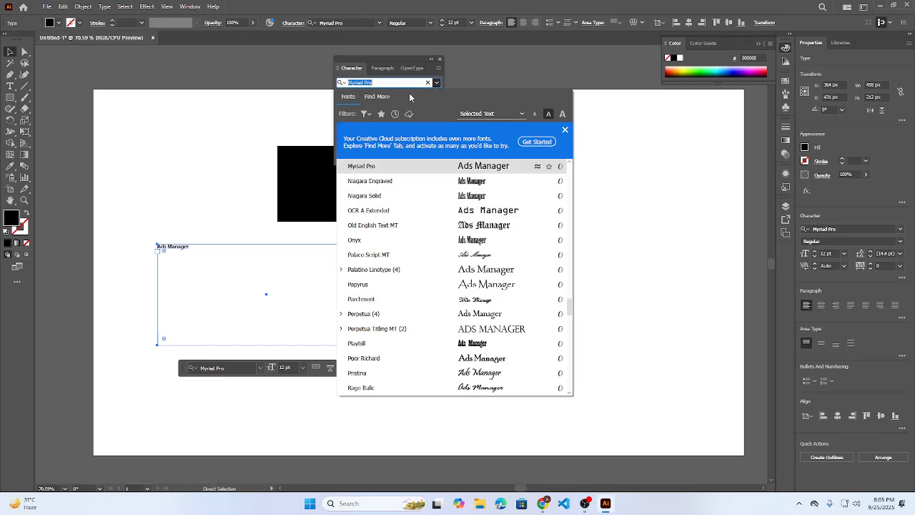
type("T")
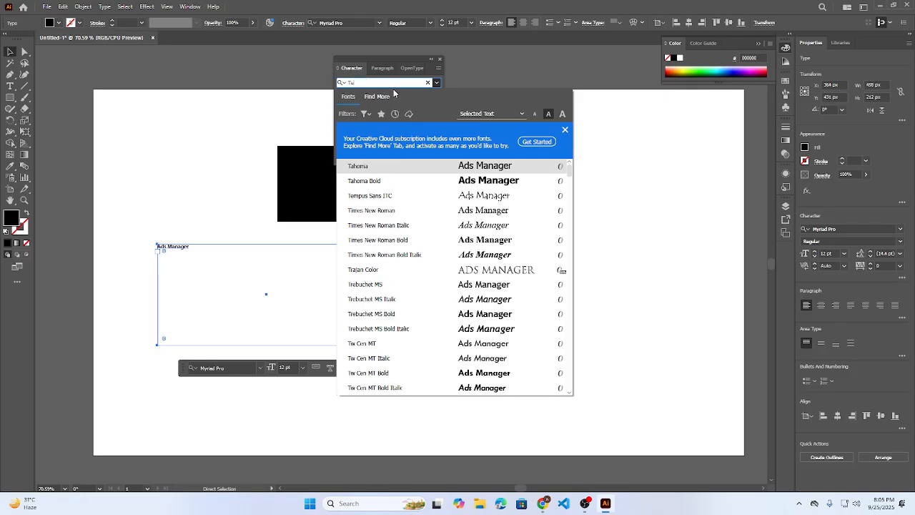
type("imes")
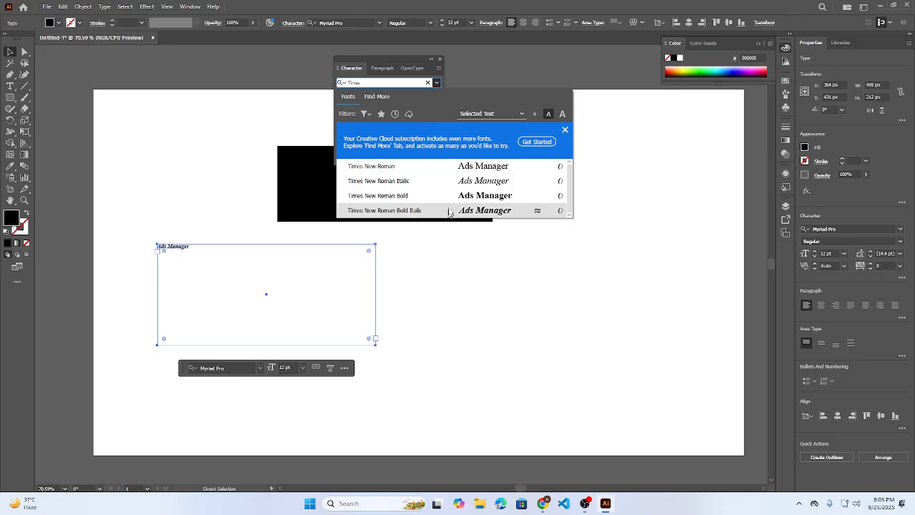
left_click(450, 196)
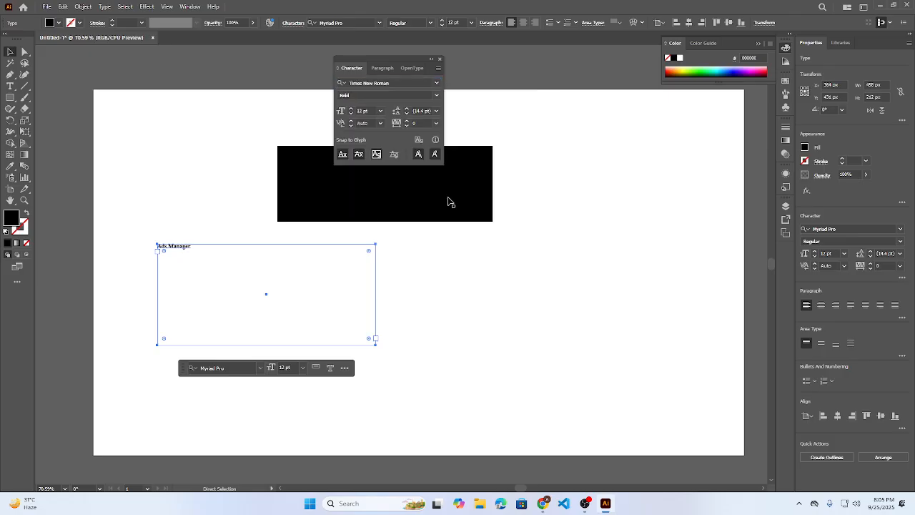
Step: Center the text horizontally and vertically in its box and sample white for its fill with the Eyedropper
left_click(821, 305)
left_click(822, 344)
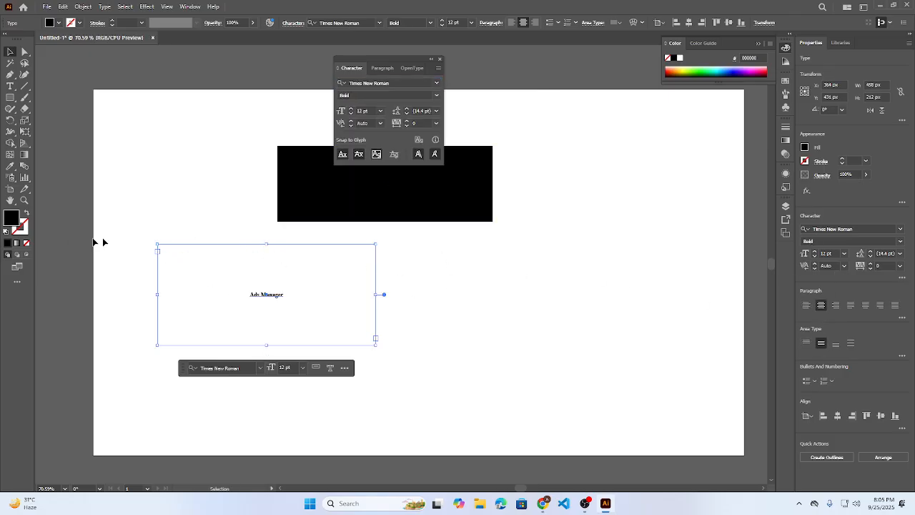
key("i")
left_click(400, 306)
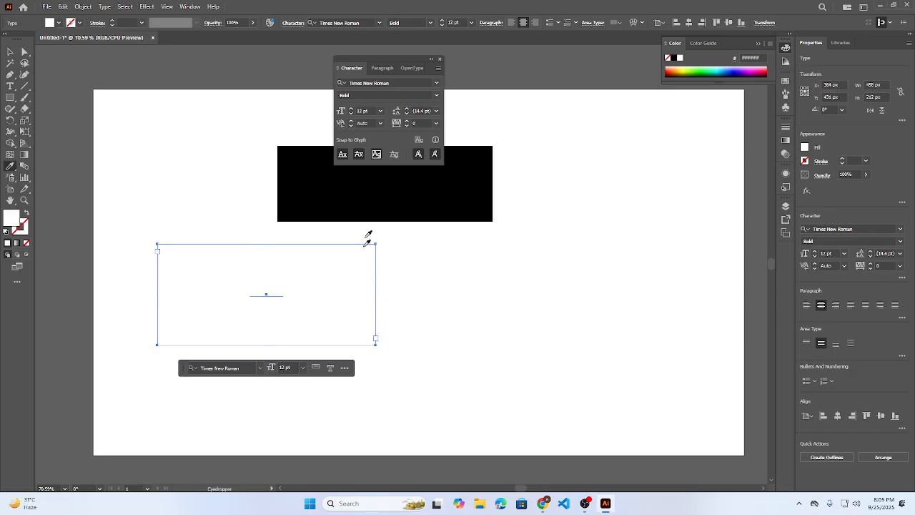
Step: Set the text size to 50 pt and move the text box onto the black rectangle
key("v")
left_click(351, 108, "shift")
left_click(351, 109, "shift")
left_click(351, 108, "shift")
left_click(351, 109, "shift")
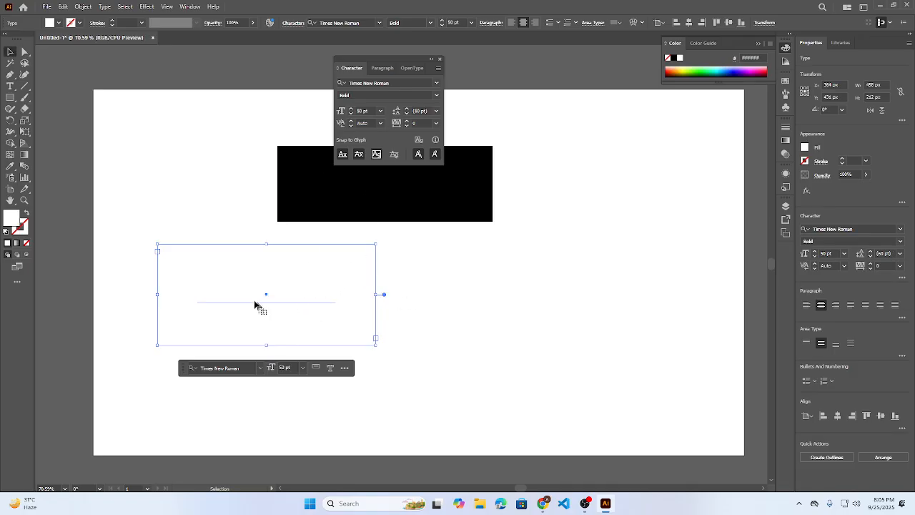
left_click_drag(174, 283, 348, 238)
left_click(307, 258)
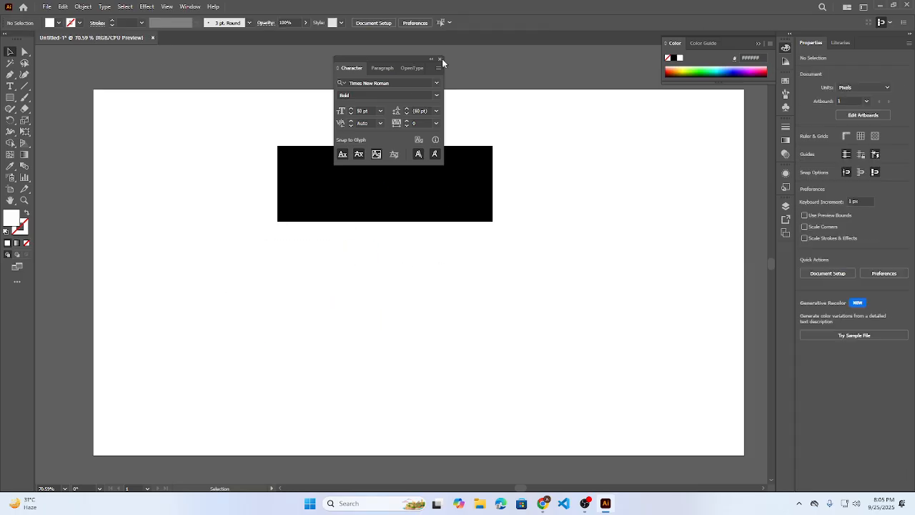
left_click(439, 58)
Step: Center the Ads Manager text on the rectangle and shorten the rectangle to about 84 px high
left_click(188, 296)
left_click_drag(168, 243, 294, 149)
left_click_drag(498, 252, 492, 189)
left_click(402, 217)
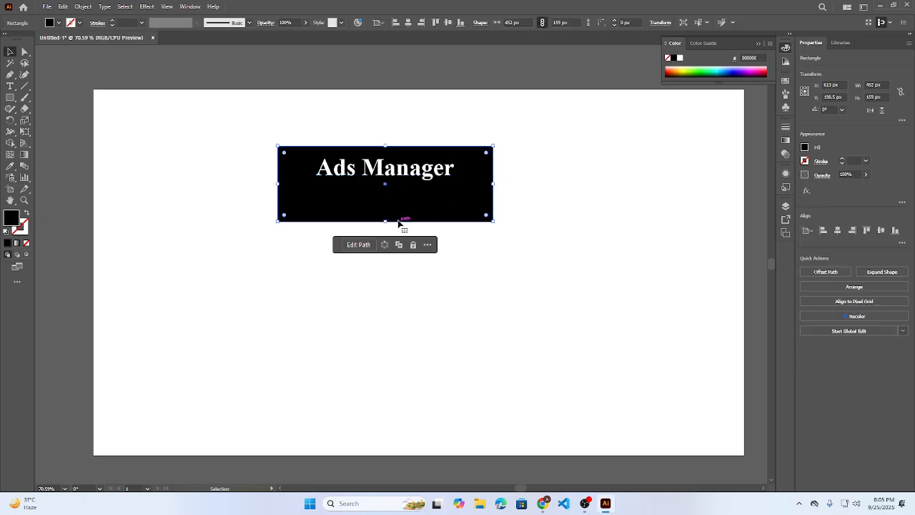
left_click_drag(384, 221, 386, 186)
left_click(462, 197)
left_click(393, 174)
Step: Duplicate the Ads Manager banner into a row of three below it and widen the artboard to fit them
left_click_drag(569, 239, 410, 250)
key("ctrl+d")
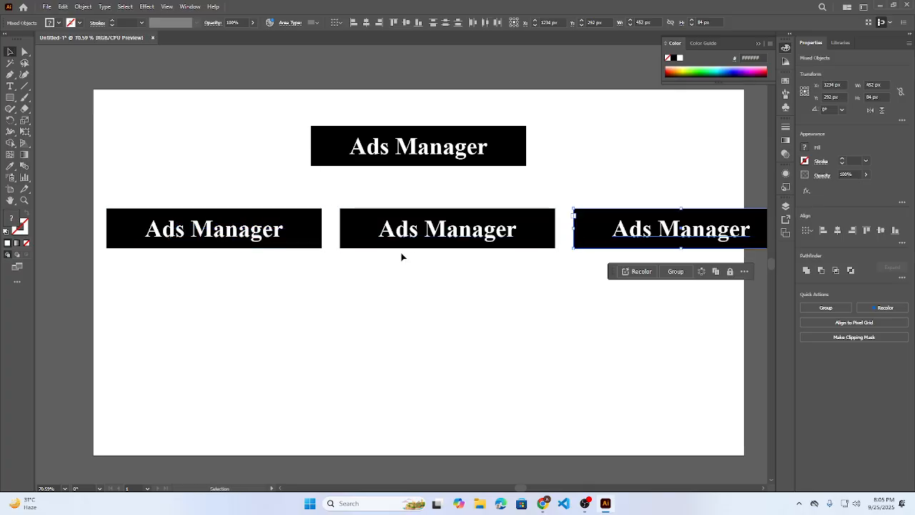
left_click(10, 189)
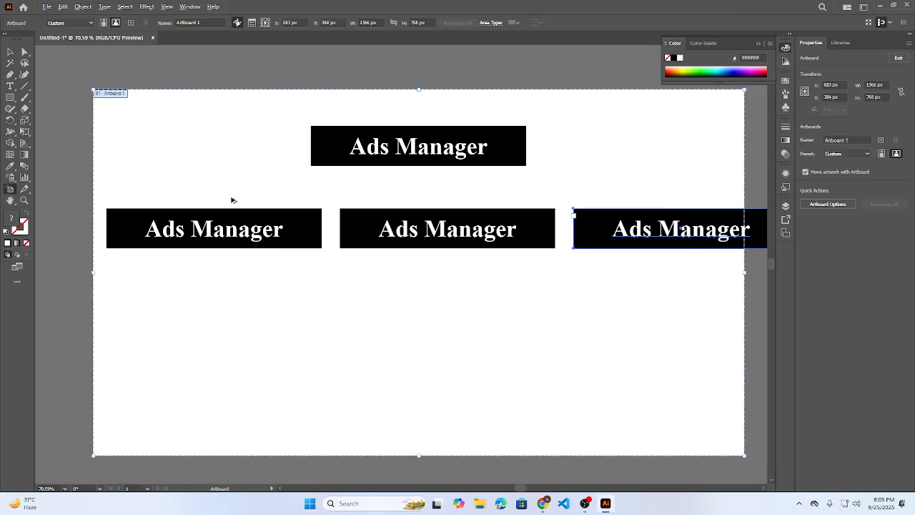
scroll(272, 211, "down", 2)
left_click_drag(608, 255, 759, 256)
key("Escape")
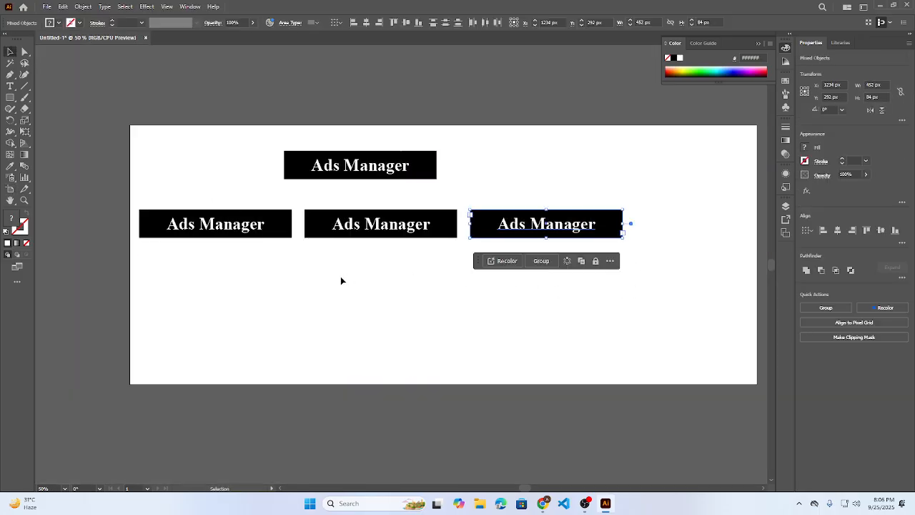
scroll(250, 274, "up", 1)
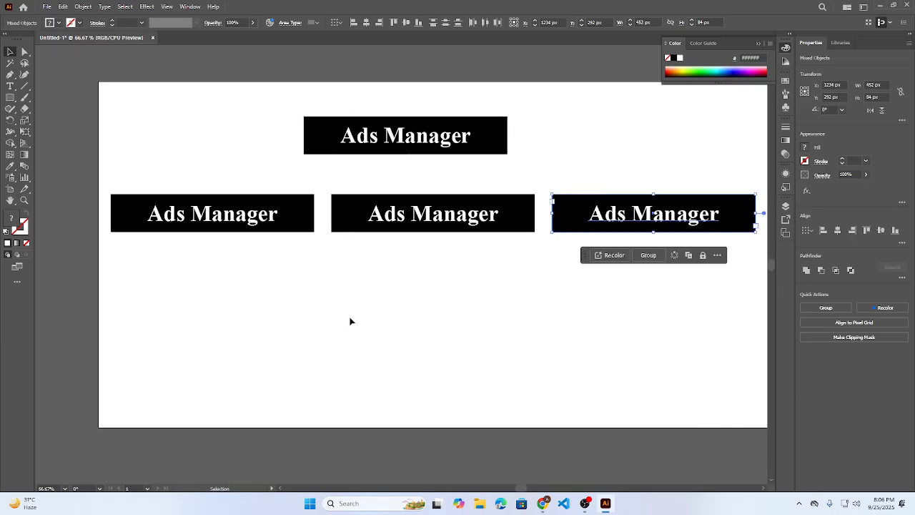
Step: Change the first lower banner's text to Campagin
left_click(342, 320)
left_click(220, 212)
double_click(221, 212)
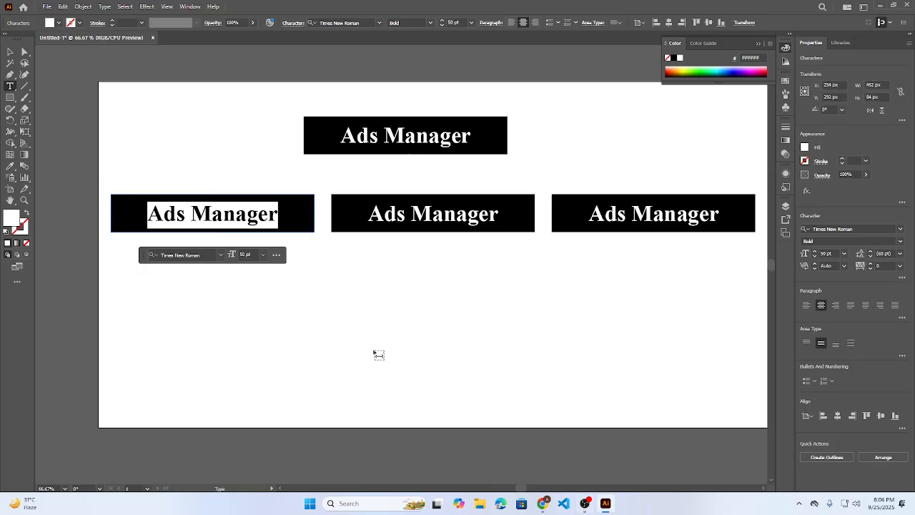
type("Campagine")
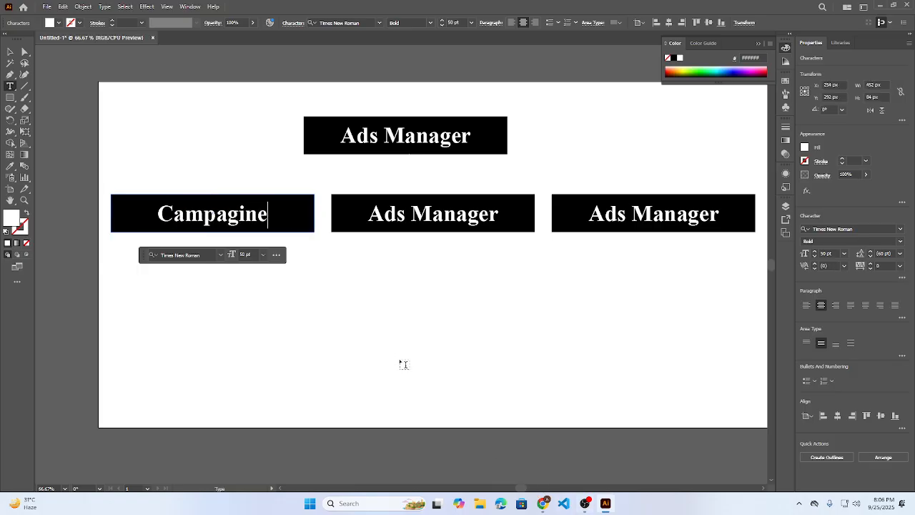
key("BackSpace")
key("Tab")
key("BackSpace")
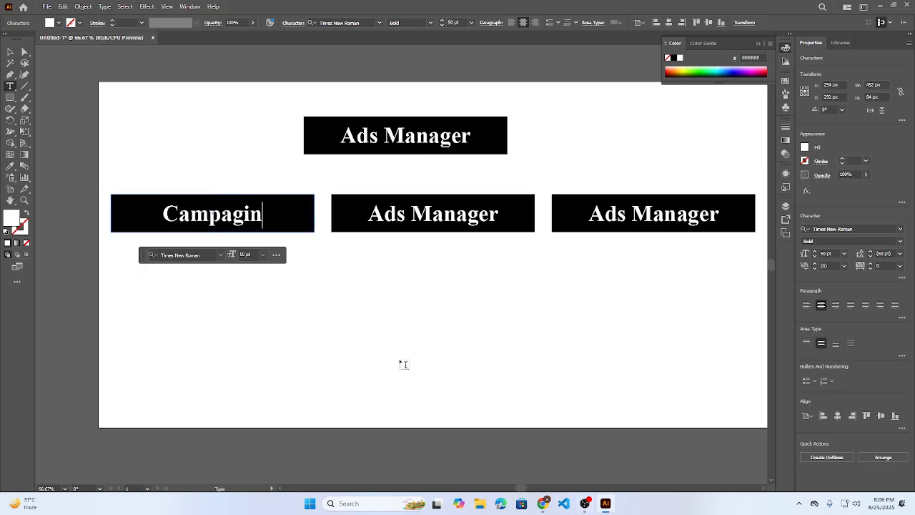
key("Escape")
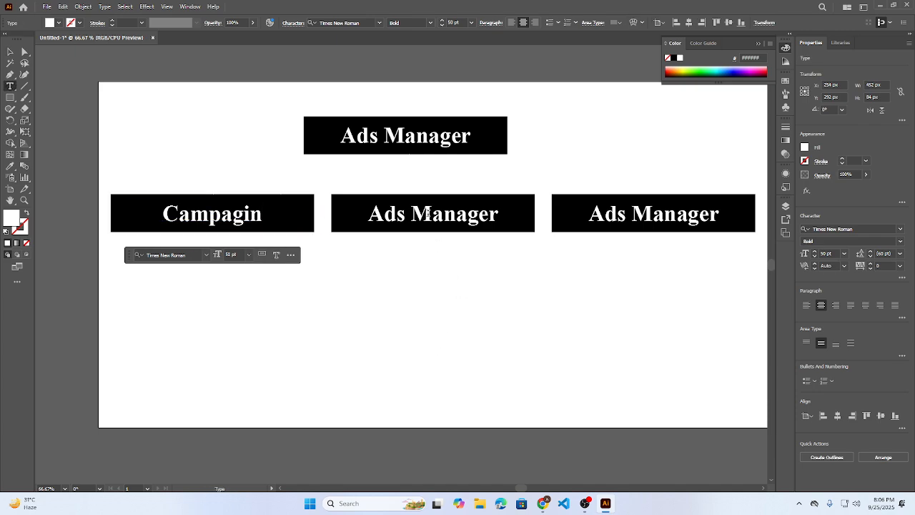
Step: Change the middle banner's text to Ads Set and the right banner's text to Ads
triple_click(428, 215)
type("Ads Set")
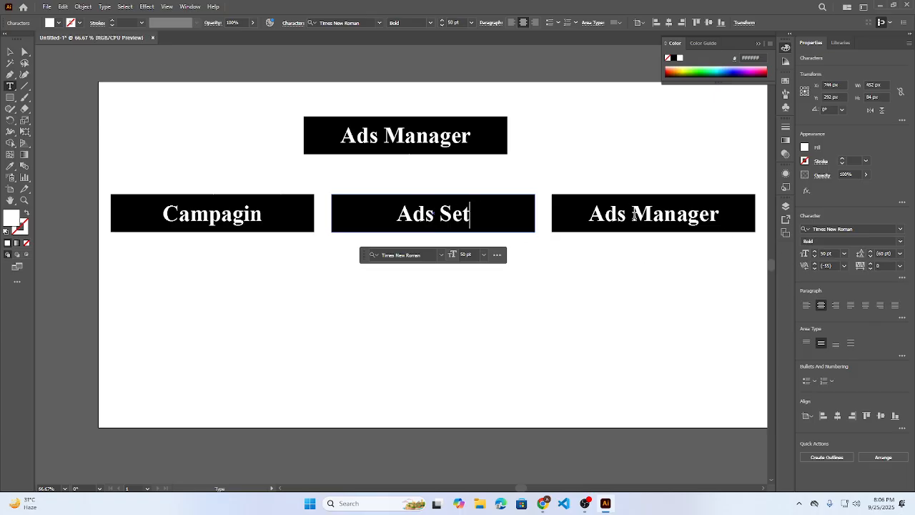
left_click_drag(633, 214, 717, 220)
key("BackSpace")
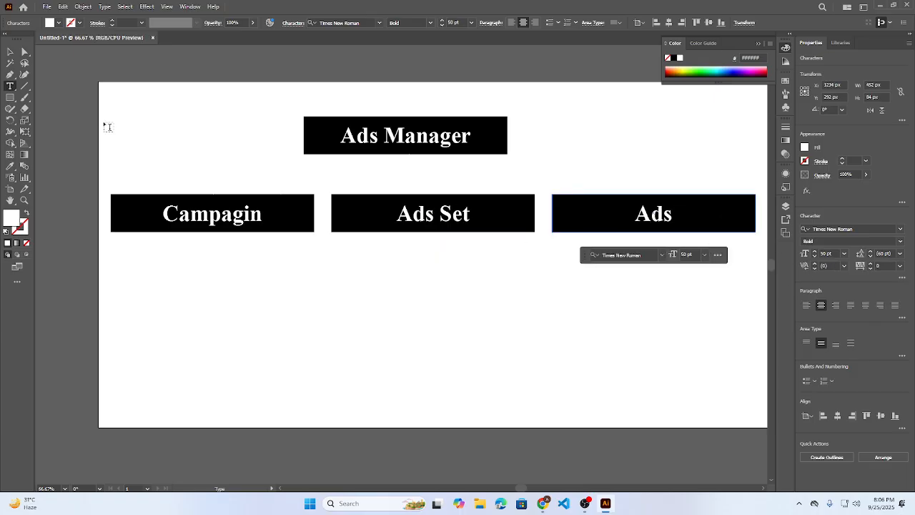
Step: Stack three copies of the Ads Set banner evenly below the original
left_click(10, 52)
left_click_drag(176, 151, 263, 299)
left_click(278, 307)
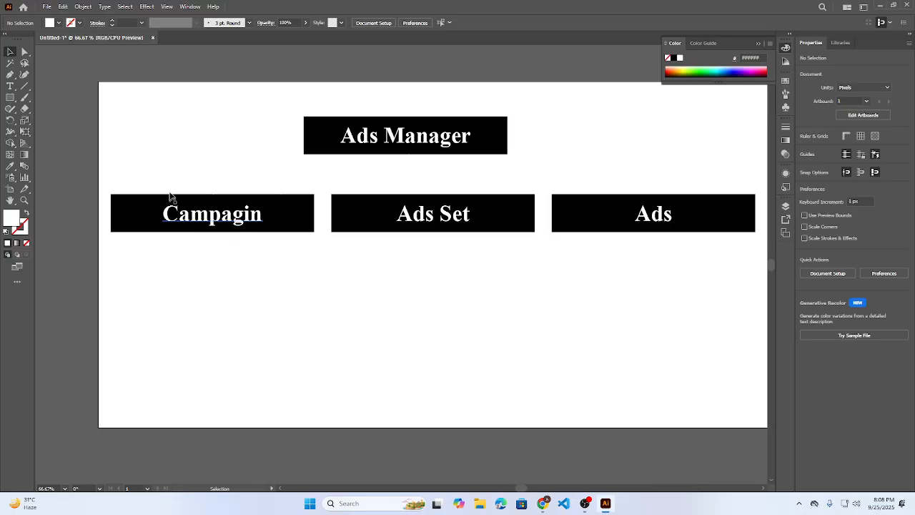
left_click_drag(365, 273, 449, 262)
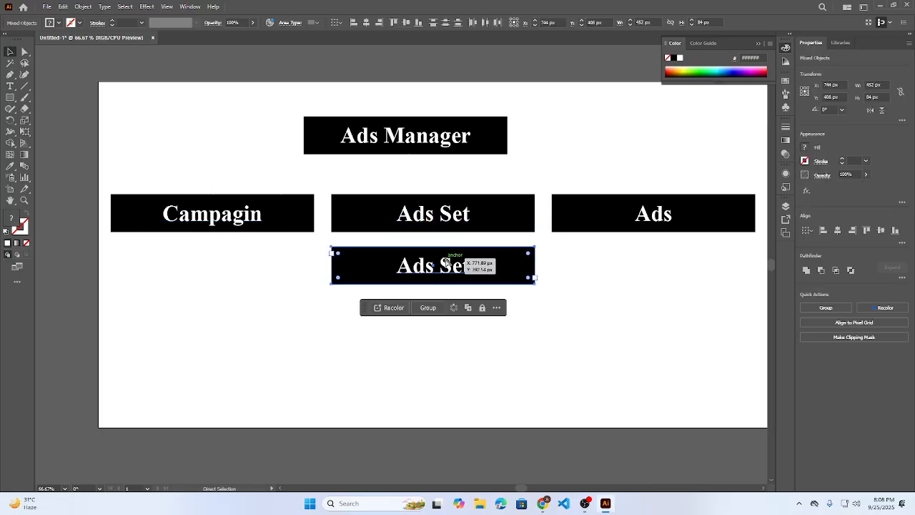
key("ctrl+d")
key("ctrl+d")
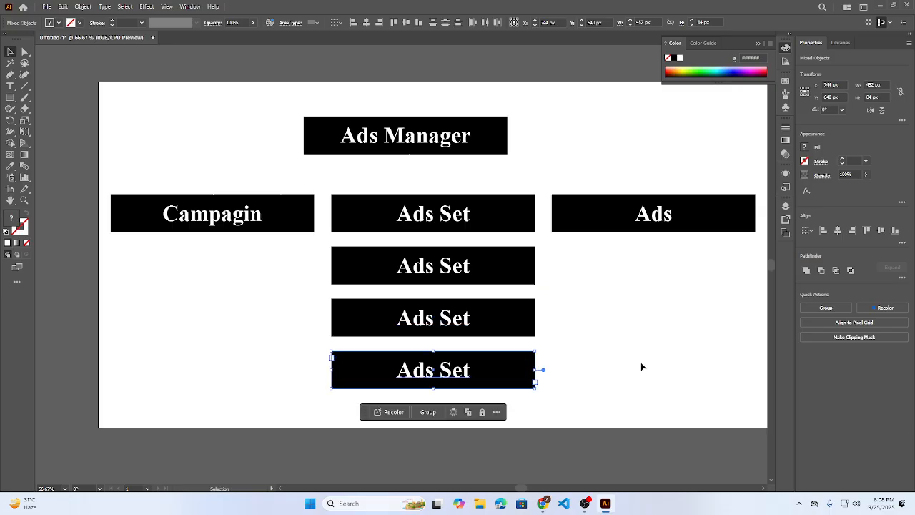
left_click_drag(647, 363, 592, 357)
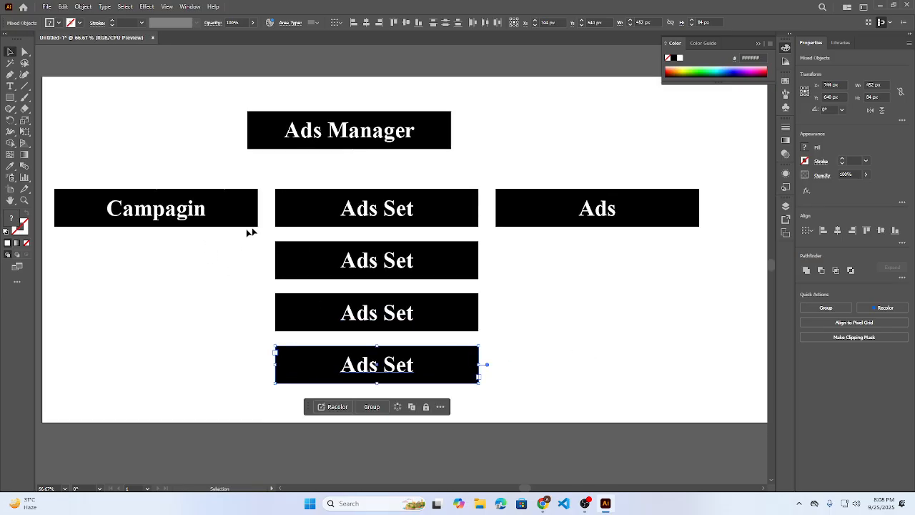
key("b")
left_click_drag(238, 206, 294, 206)
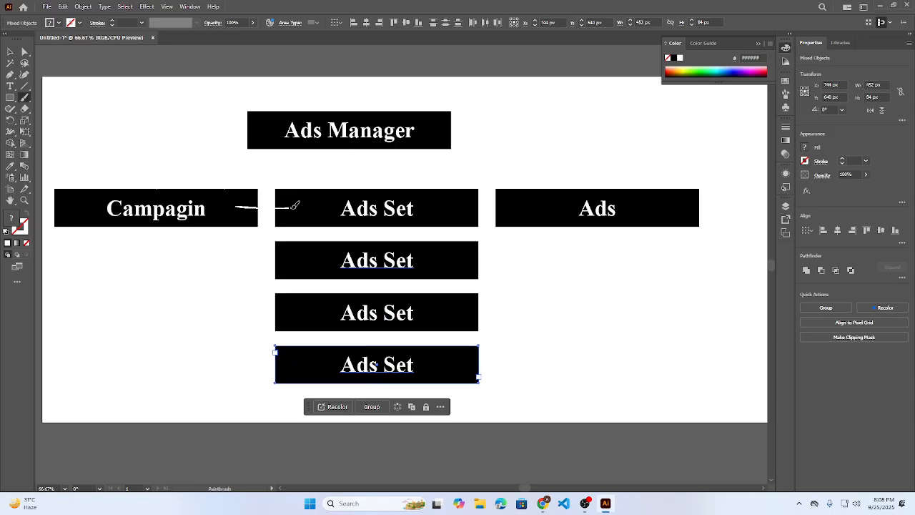
left_click_drag(238, 207, 286, 251)
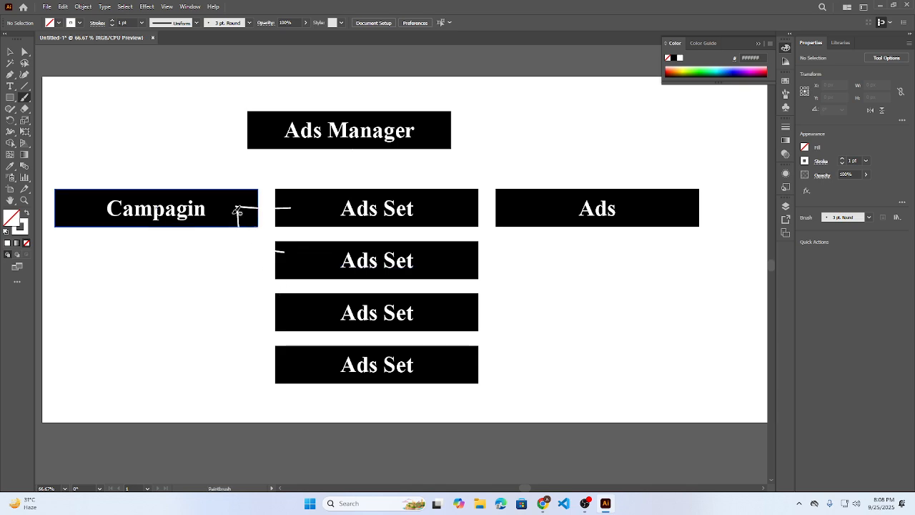
mouse_move(227, 213)
left_mouse_down()
mouse_move(230, 295)
mouse_move(304, 314)
left_mouse_up()
key("ctrl+z")
key("ctrl+z")
key("ctrl+z")
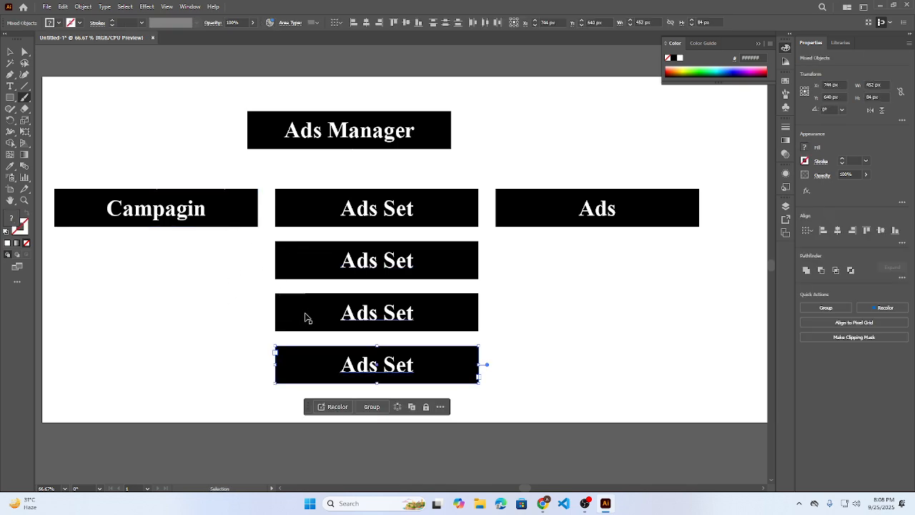
Step: Draw a thin vertical rectangle about 14 × 133 px below the Campagin banner and fill it black
key("m")
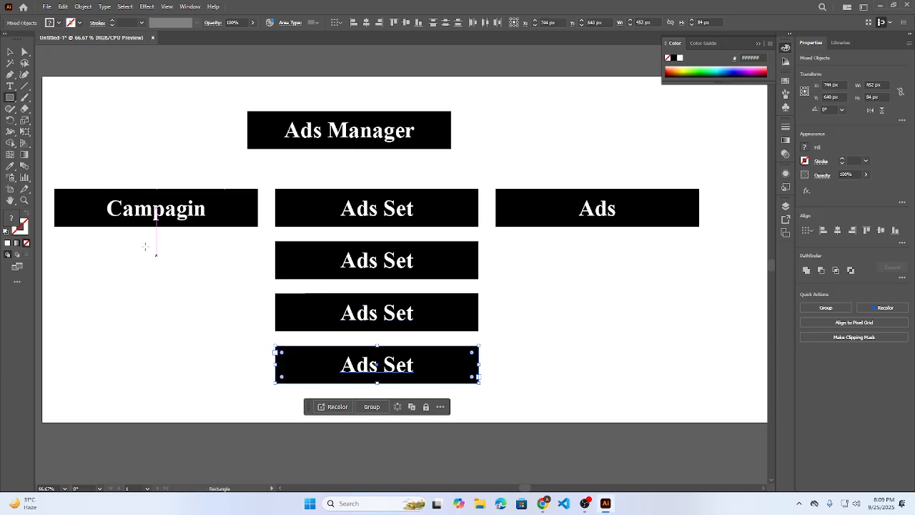
left_click_drag(141, 255, 148, 317)
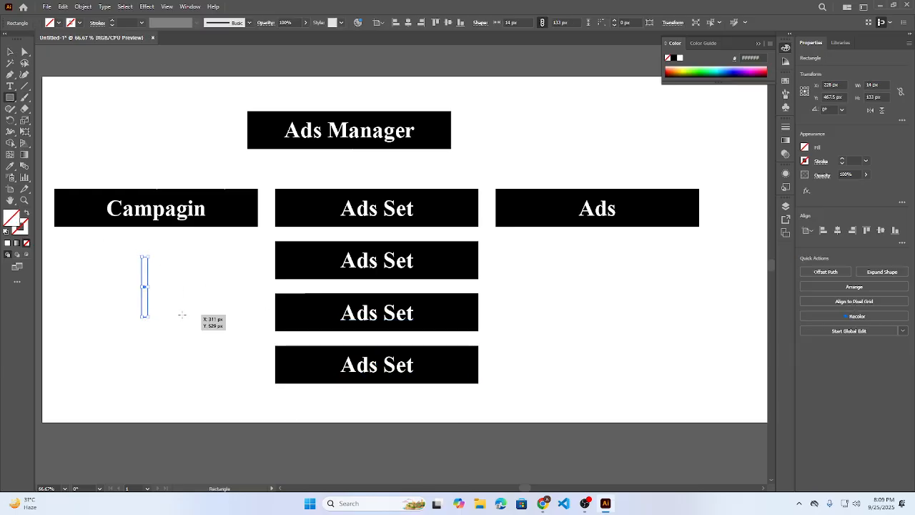
key("i")
left_click(240, 190)
key("v")
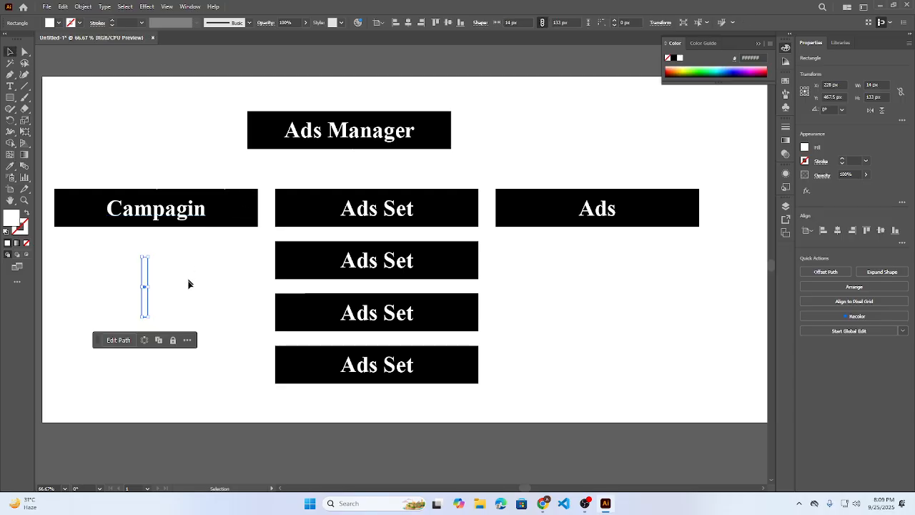
key("shift+x")
key("i")
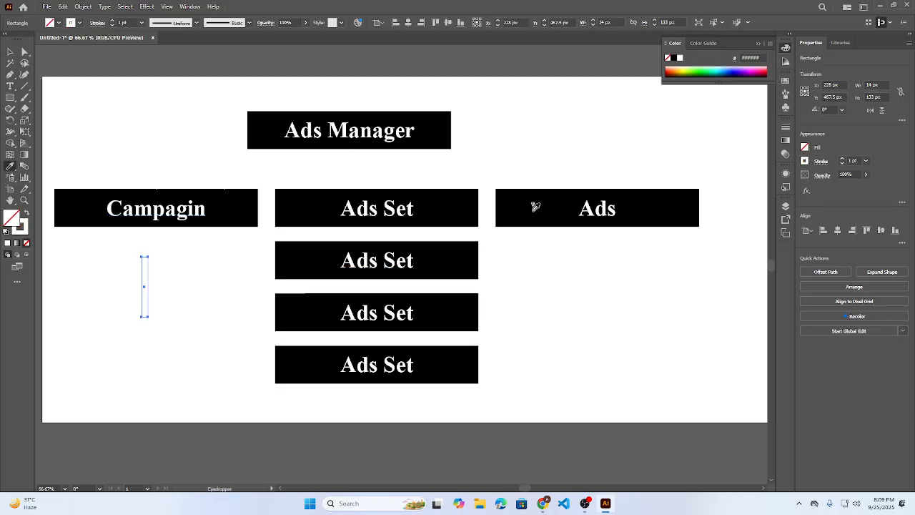
left_click(499, 187)
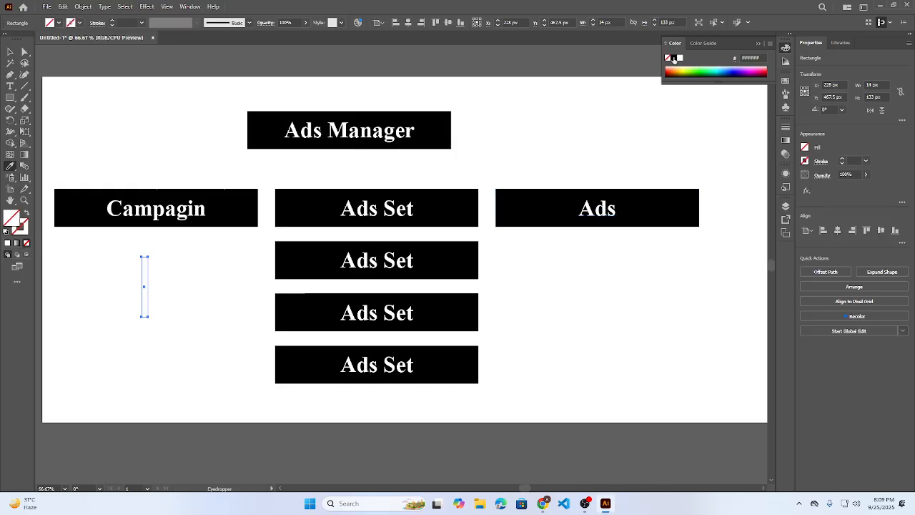
left_click(673, 58)
Step: Move the vertical bar up so it meets the bottom of the Campagin banner
key("v")
left_click_drag(147, 269, 154, 243)
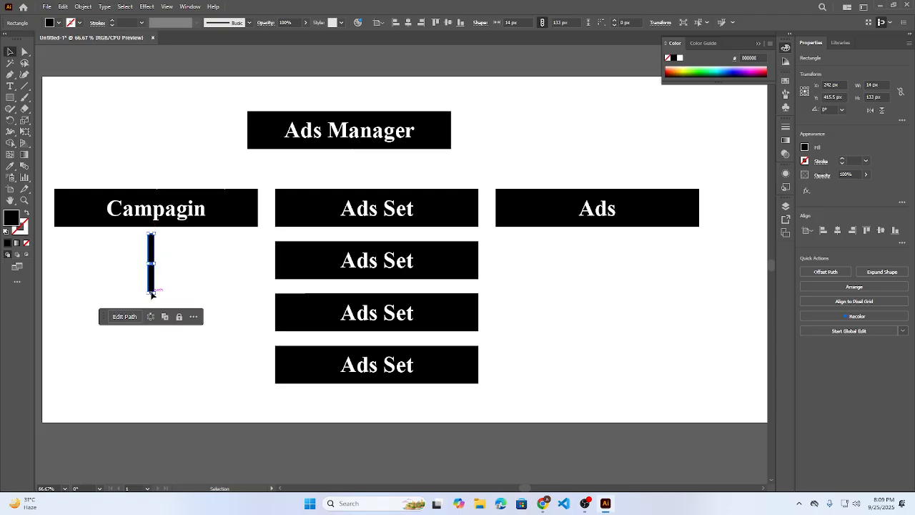
scroll(153, 296, "left", 3)
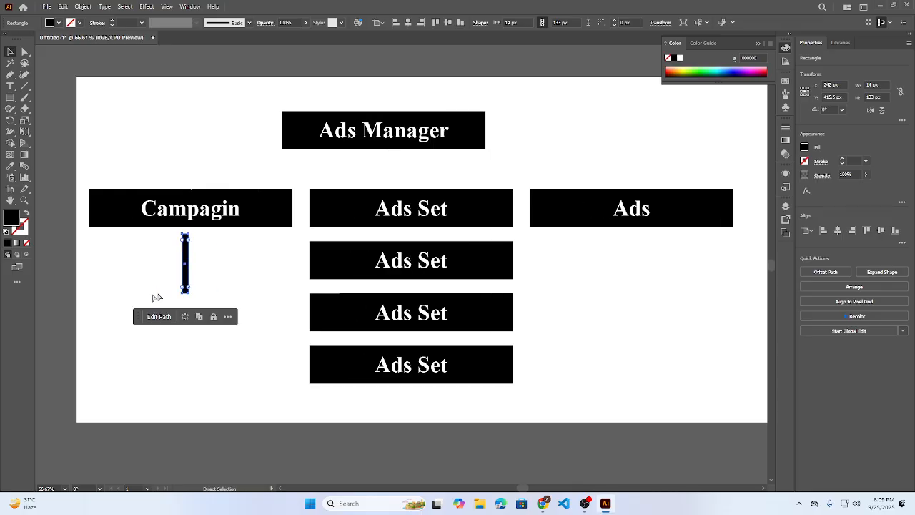
Step: Shorten the vertical bar below the Campagin banner to about 54 px high
scroll(174, 291, "up", 5)
left_click_drag(247, 302, 256, 137)
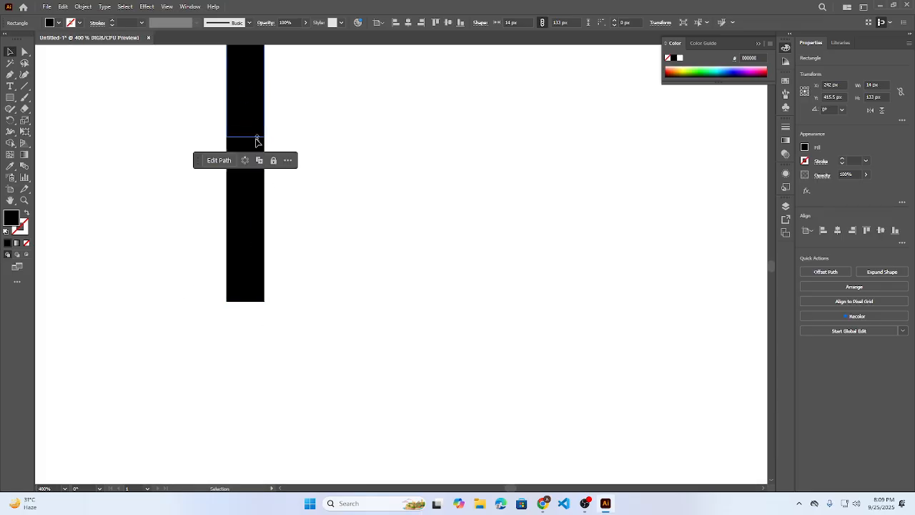
scroll(266, 278, "down", 5)
left_click_drag(260, 240, 262, 218)
scroll(262, 252, "up", 4)
scroll(264, 241, "down", 2)
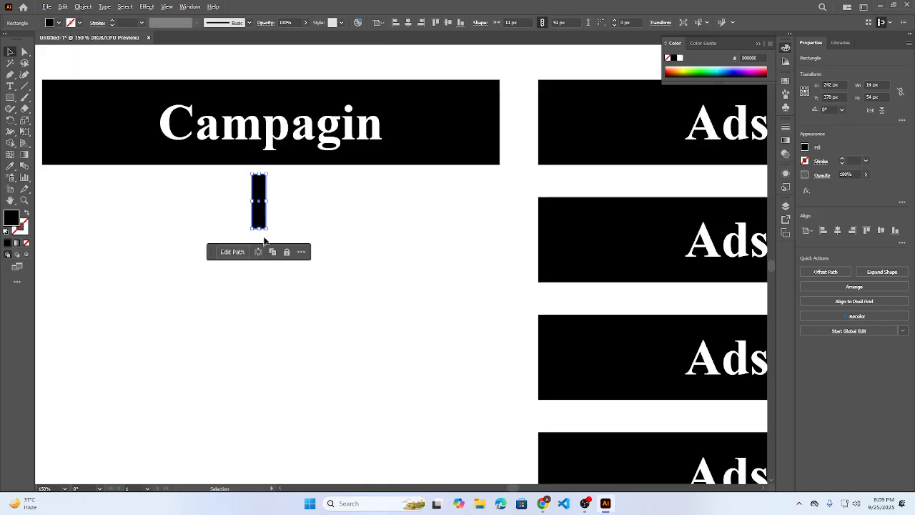
Step: Place a horizontal black bar about 313 × 14 px from the vertical bar's bottom to the second Ads Set banner
key("a")
key("v")
left_click_drag(268, 172, 568, 241)
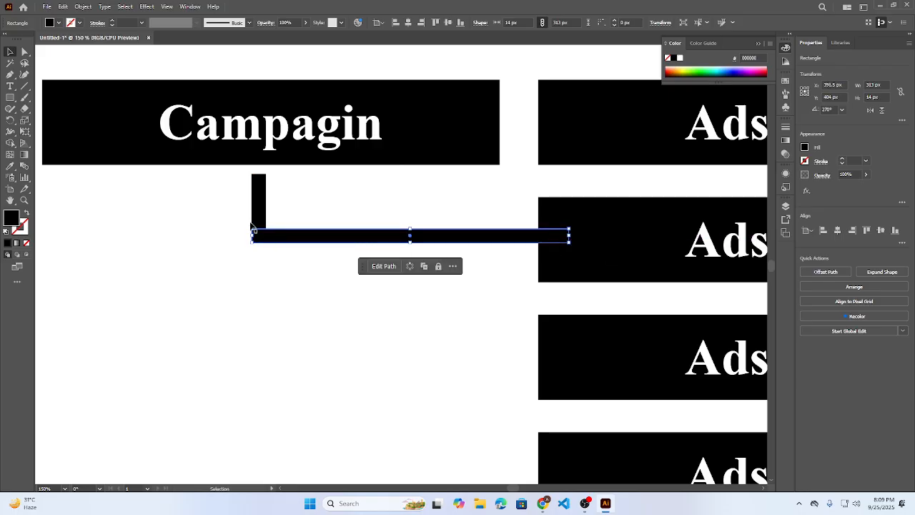
Step: Duplicate the horizontal bar down to the third and fourth Ads Set banners
key("ctrl+minus")
key("ctrl+minus")
left_click_drag(404, 244, 401, 294)
key("ctrl+d")
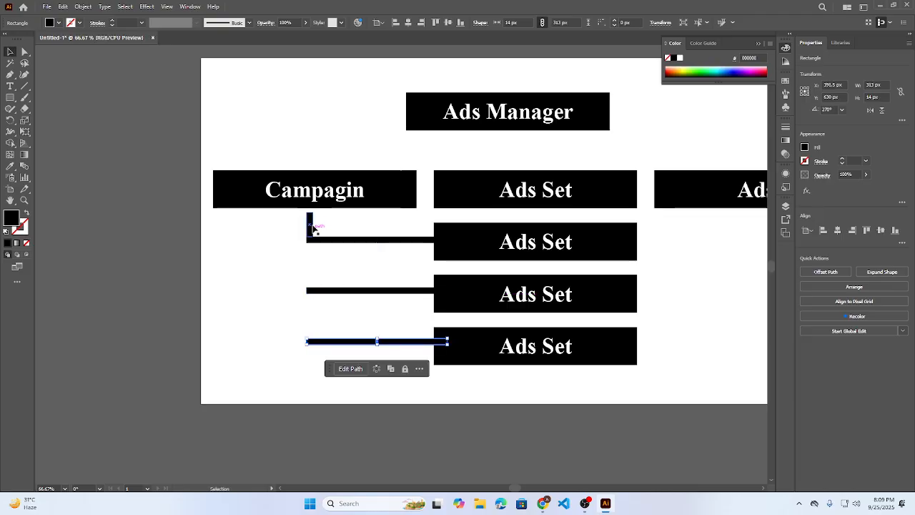
Step: Extend the vertical bar under Campagin down to meet the lowest horizontal bar
left_click(310, 225)
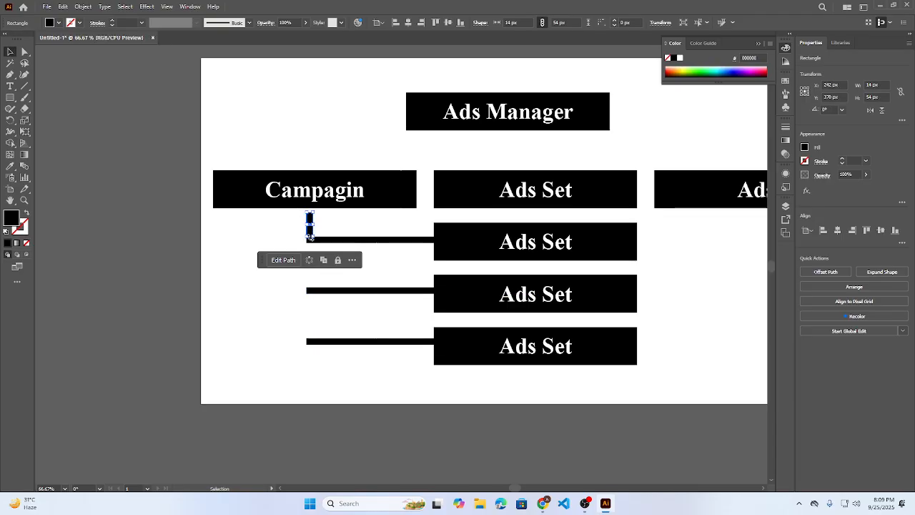
scroll(310, 235, "up", 2, "alt")
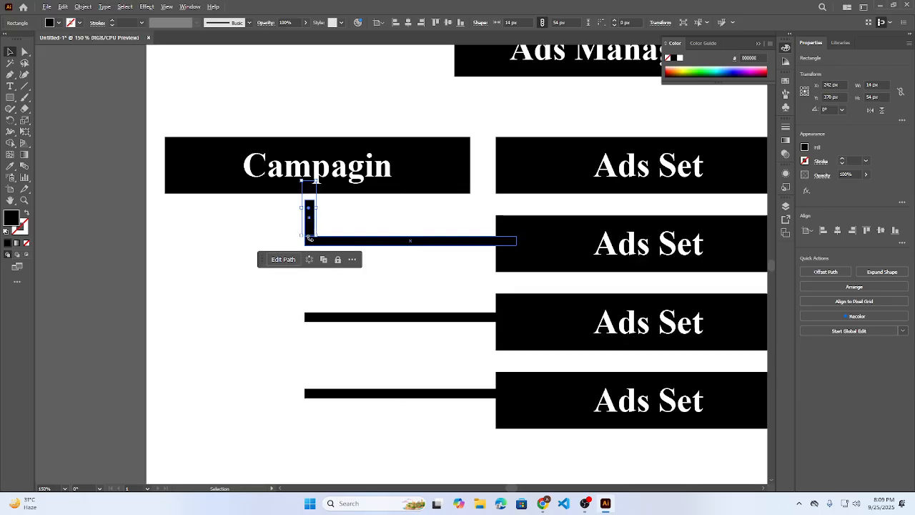
left_click_drag(310, 241, 312, 452)
left_click(241, 337)
scroll(240, 332, "down", 4, "alt")
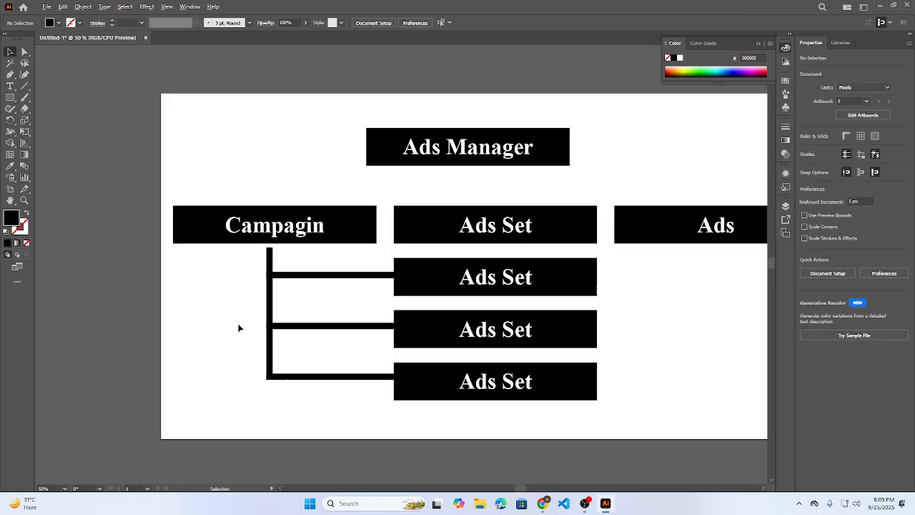
scroll(459, 336, "down", 1)
scroll(368, 305, "up", 1, "alt")
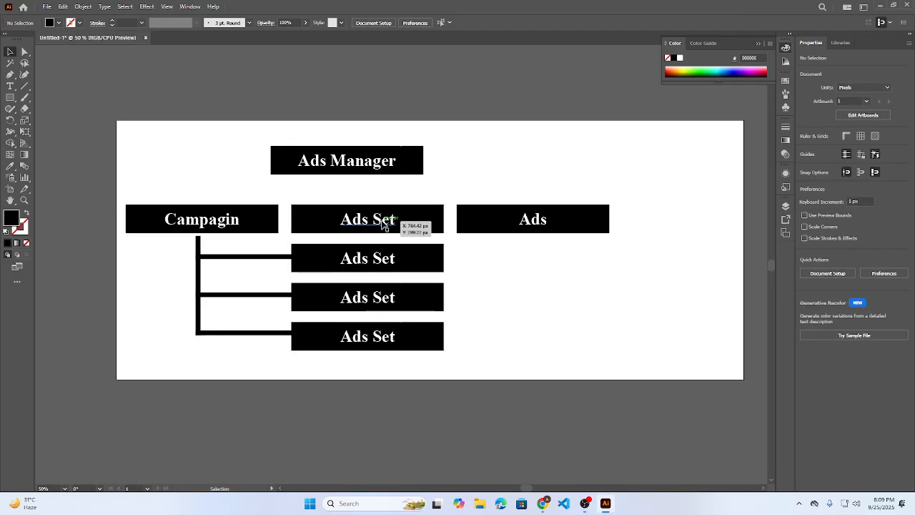
Step: Move the Ads banner slightly to the right
left_click(547, 211)
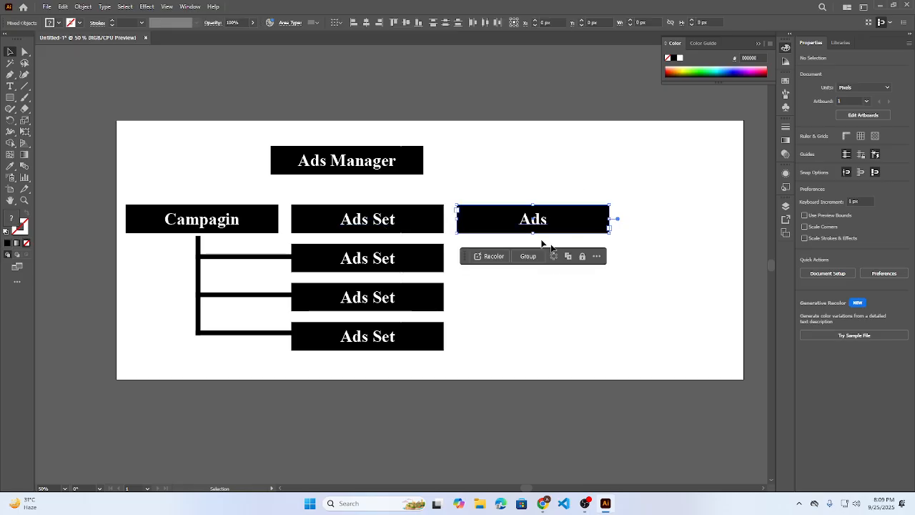
left_click_drag(514, 226, 539, 224)
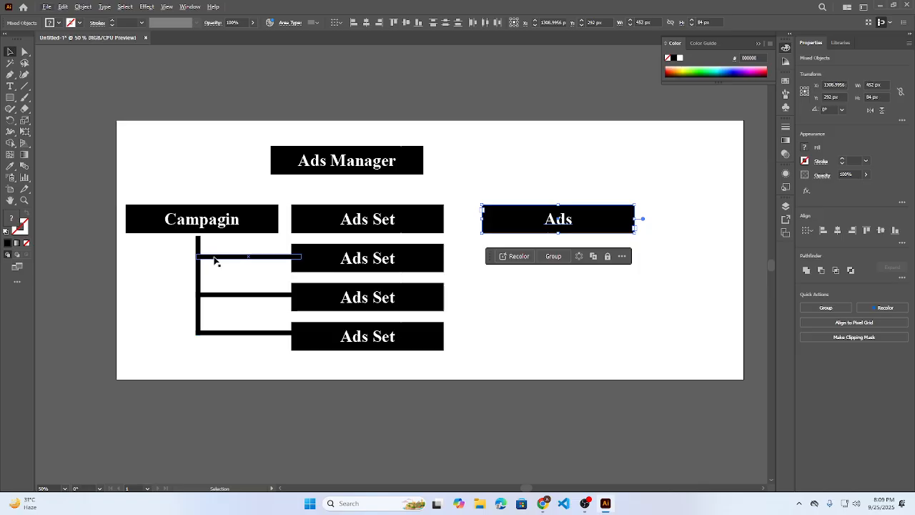
Step: Copy a horizontal connector bar out from the top Ads Set banner toward the Ads banner and shorten it
left_click_drag(214, 256, 464, 222)
scroll(548, 219, "up", 3)
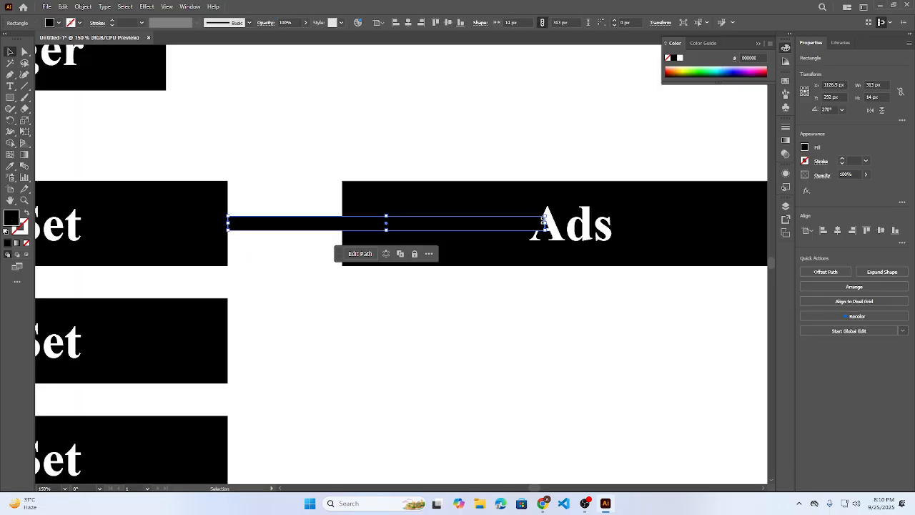
left_click_drag(549, 218, 333, 224)
Step: Select the Ads banner and nudge it farther to the right
scroll(408, 224, "down", 2)
left_click_drag(447, 47, 612, 180)
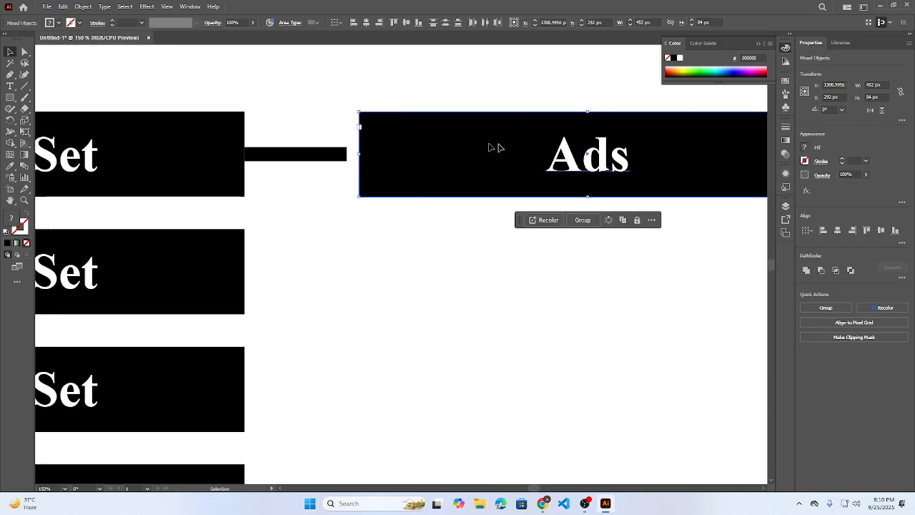
key("shift+Right")
key("shift+Right")
key("shift+Right")
key("shift+Right")
key("shift+Right")
key("shift+Right")
key("shift+Right")
Step: Resize the connector bar next to the top Ads Set banner to about 128 px long
left_click(335, 161)
left_click_drag(347, 154, 374, 155)
key("space")
left_click_drag(314, 229, 484, 223)
scroll(352, 246, "down", 1)
key("space")
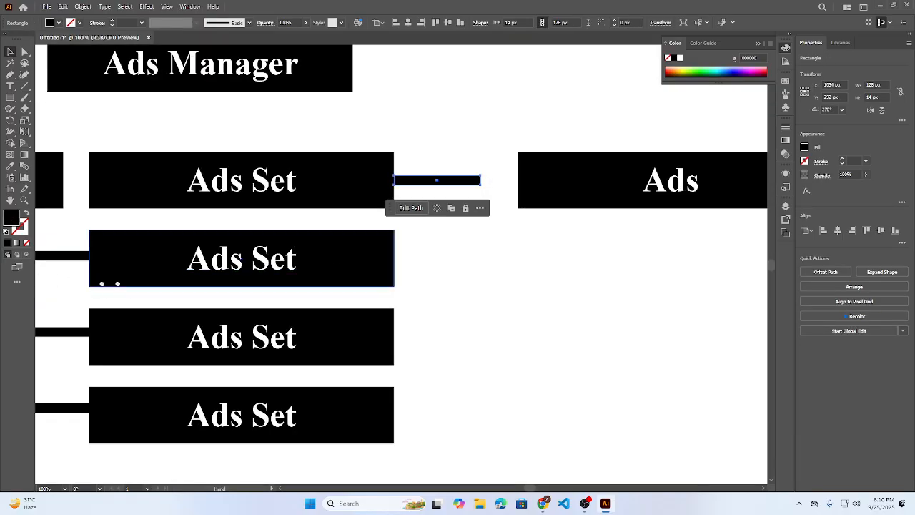
left_click_drag(110, 283, 222, 279)
key("space")
left_click_drag(142, 269, 177, 270)
scroll(176, 269, "down", 1)
Step: Copy the vertical bar to the connector's end and stack three Ads banners evenly beside it
left_click_drag(91, 243, 477, 220)
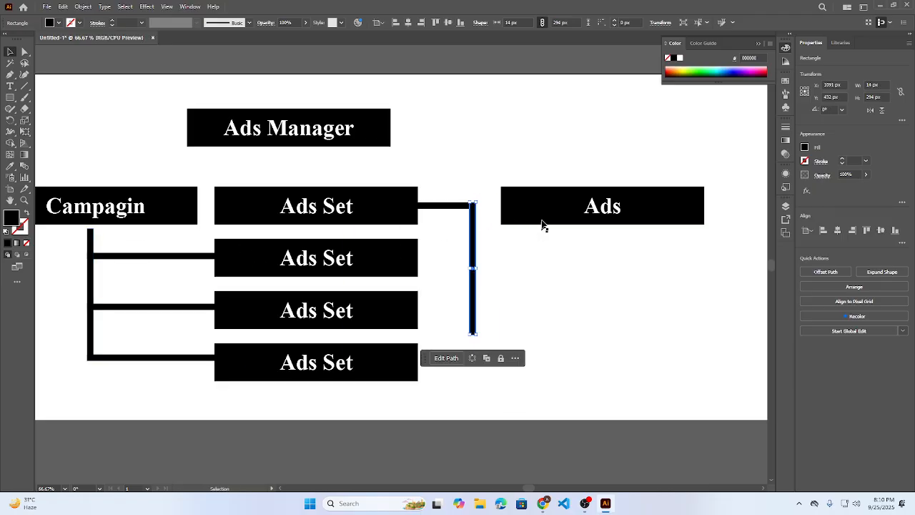
left_click_drag(575, 278, 629, 187)
left_click_drag(614, 198, 577, 276)
key("ctrl+d")
Step: Shorten the right vertical bar to about 270 px so it ends at the lowest Ads banner
left_click(472, 330)
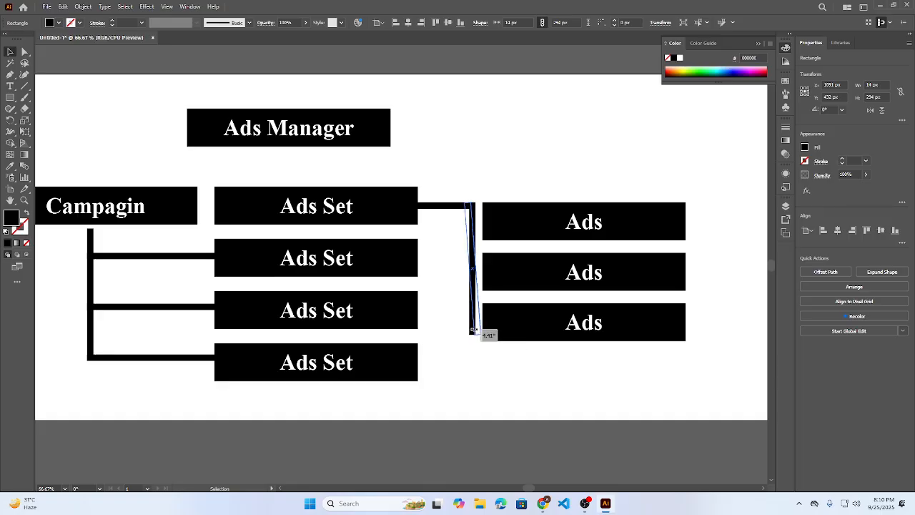
scroll(472, 332, "up", 2)
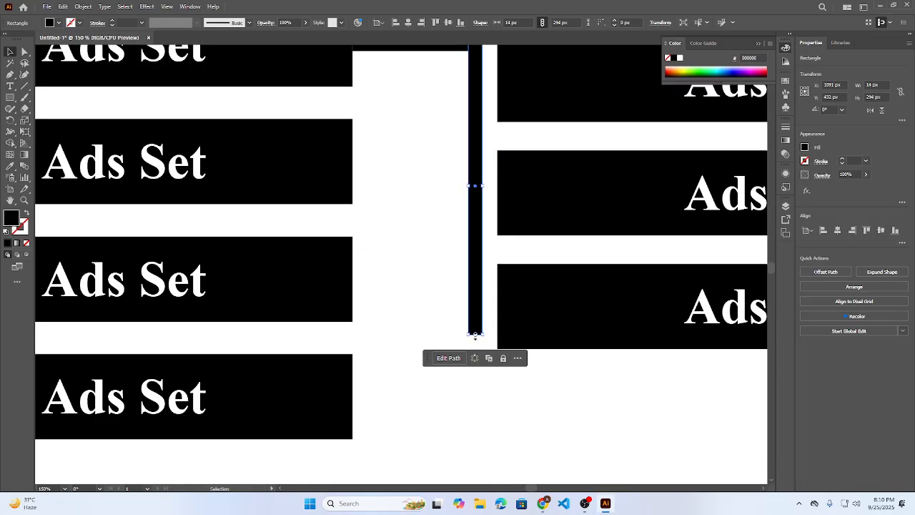
left_click_drag(475, 335, 475, 310)
scroll(436, 297, "down", 1)
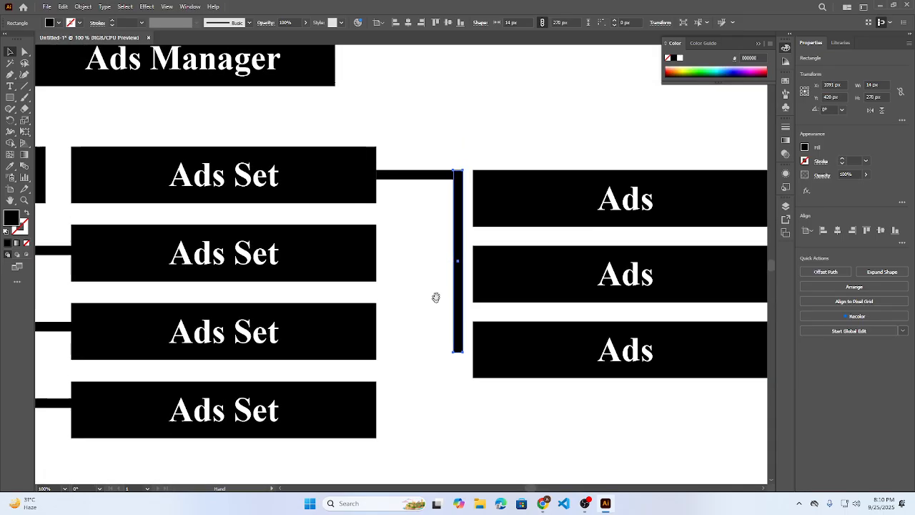
Step: Copy connector bars from the right vertical bar to the second and third Ads banners
left_click_drag(419, 178, 473, 286)
left_click(400, 249)
key("ctrl+d")
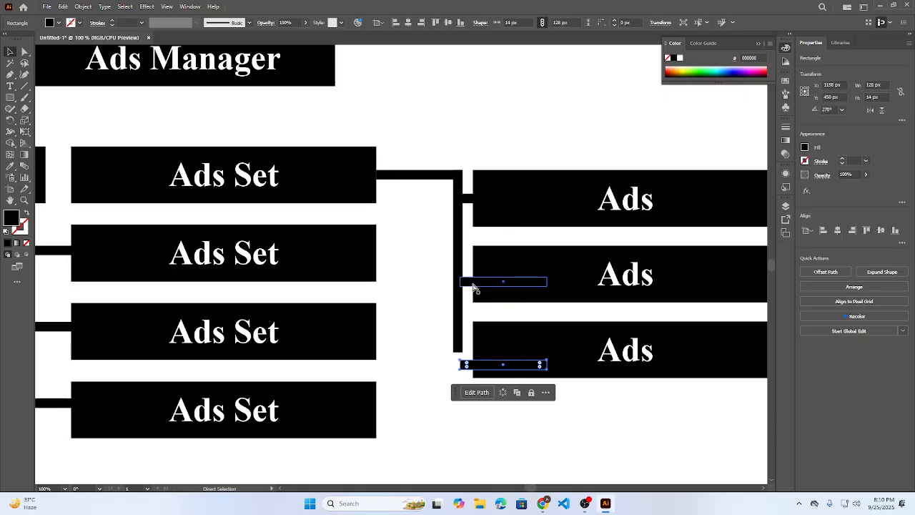
left_click_drag(475, 365, 467, 354)
left_click(429, 398)
scroll(437, 384, "down", 3)
left_click_drag(421, 419, 472, 364)
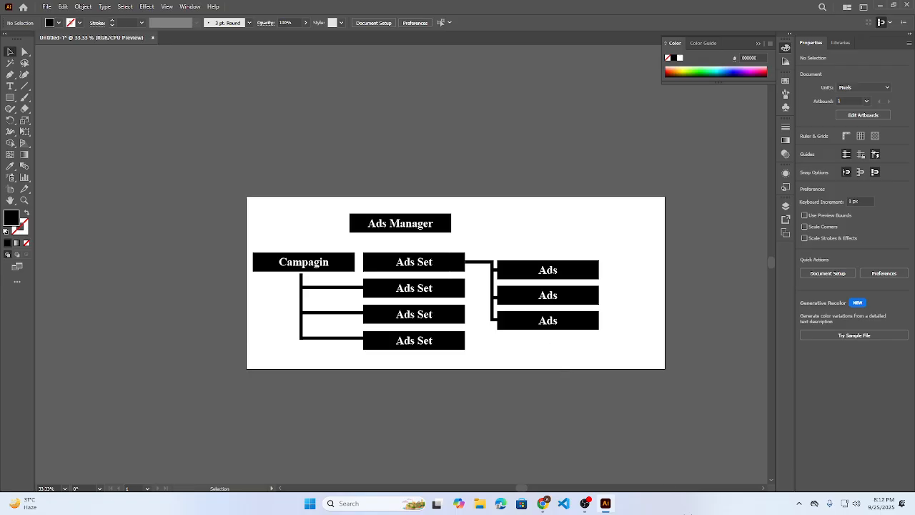
Step: Switch to Meta Ads Manager in the browser and start creating a new campaign
mouse_move(543, 501)
left_click(488, 454)
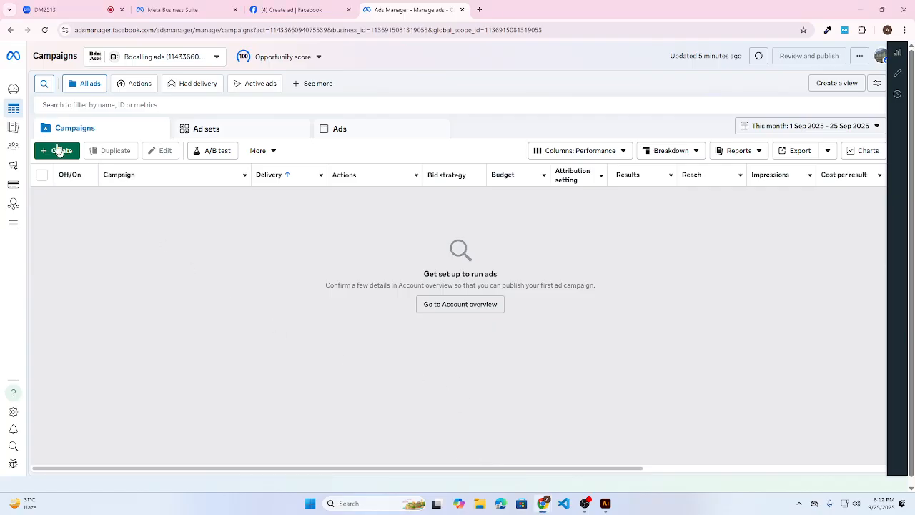
left_click(63, 154)
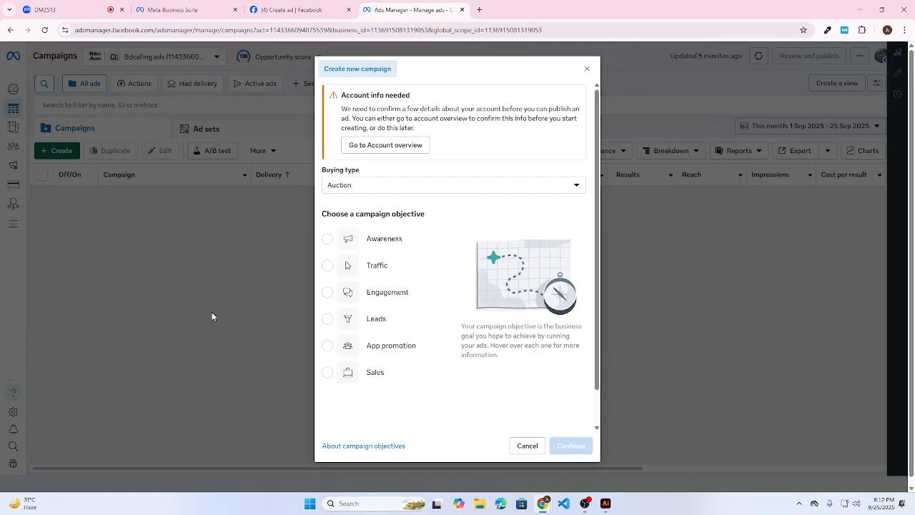
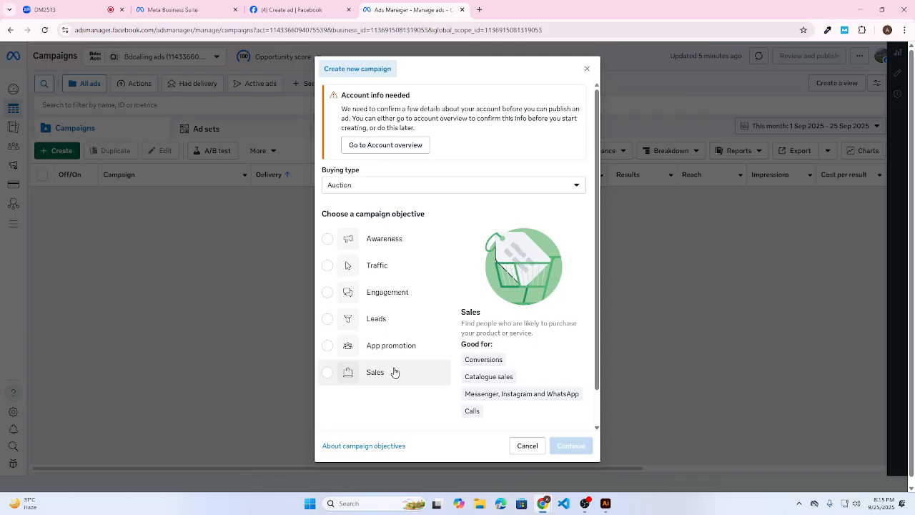
Step: Choose the Engagement campaign objective and continue with the manual engagement campaign setup
left_click(415, 302)
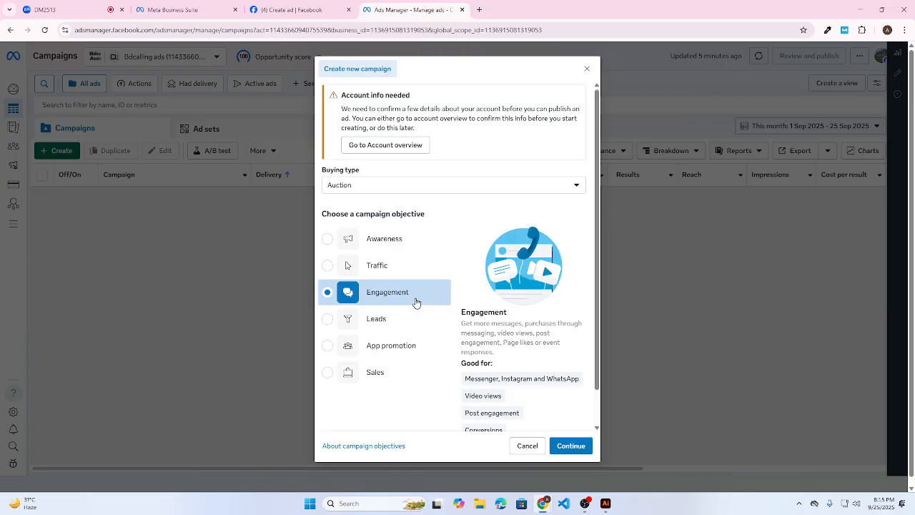
scroll(408, 429, "down", 1)
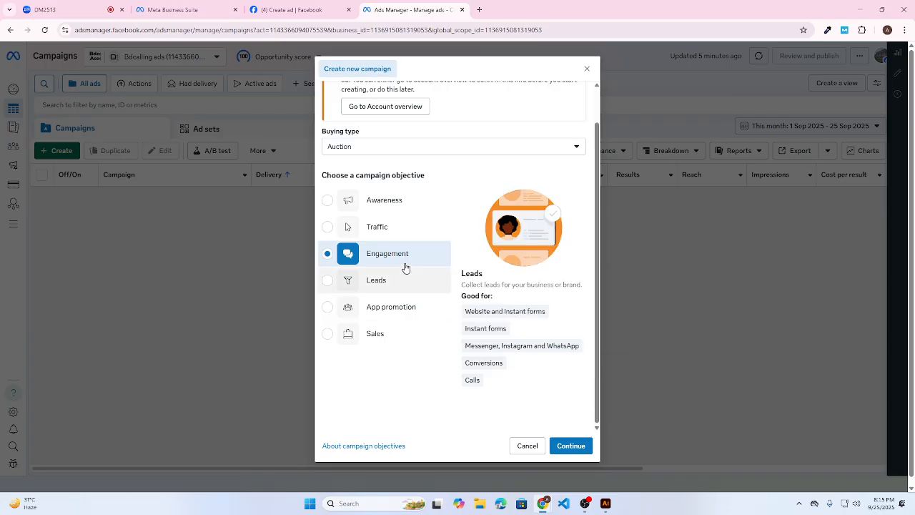
left_click(570, 445)
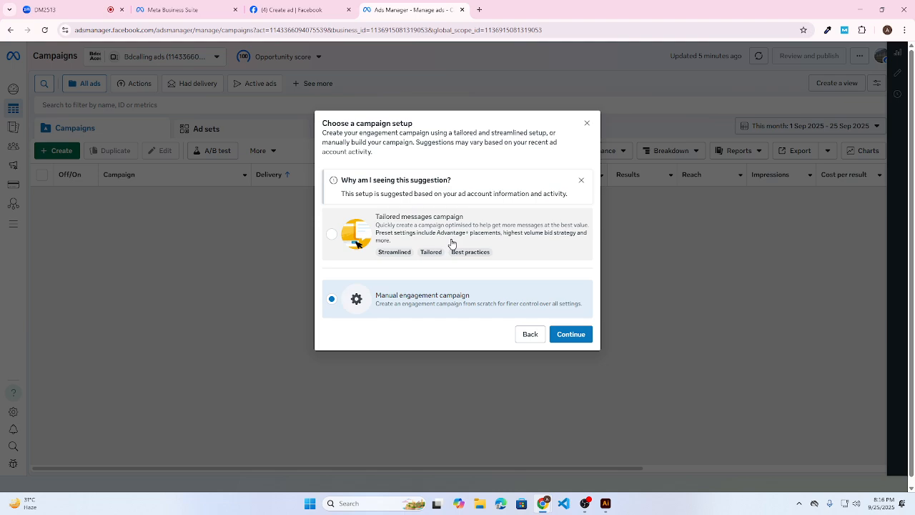
left_click(565, 334)
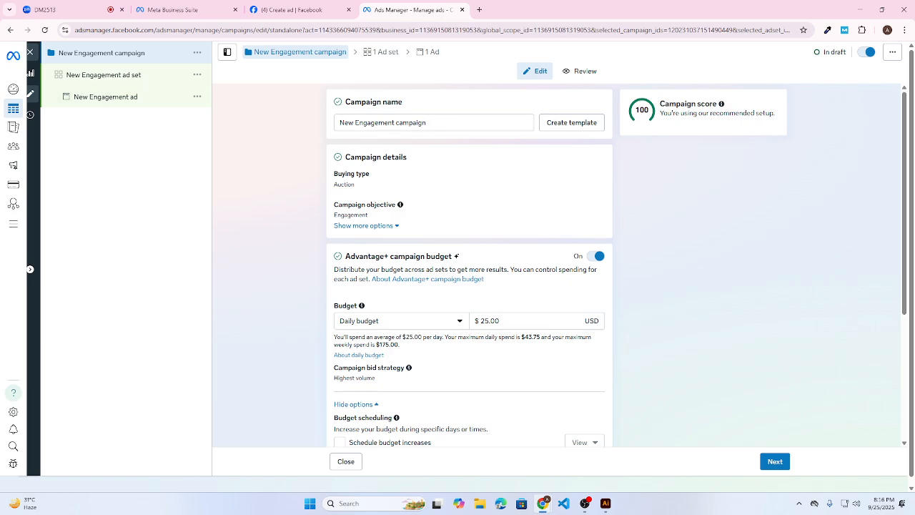
Step: Name the campaign Cupcake Discount offer
triple_click(428, 123)
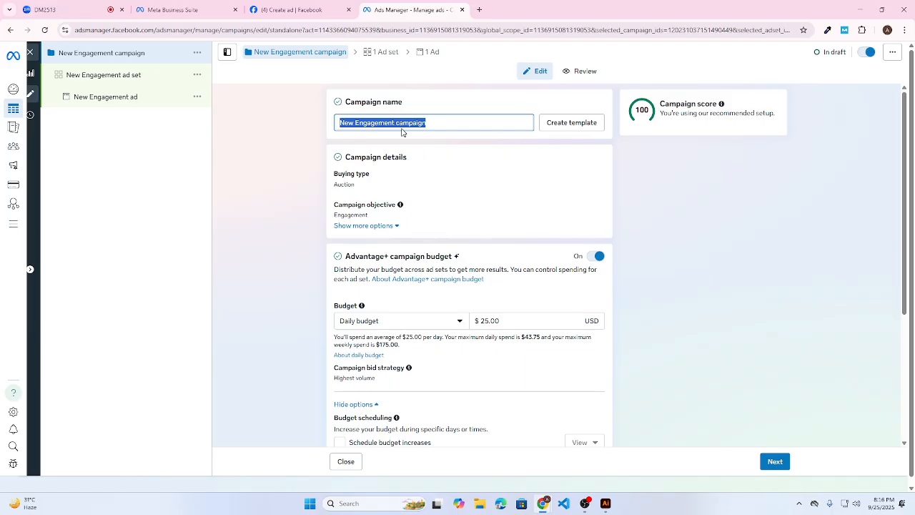
type("Cupcak")
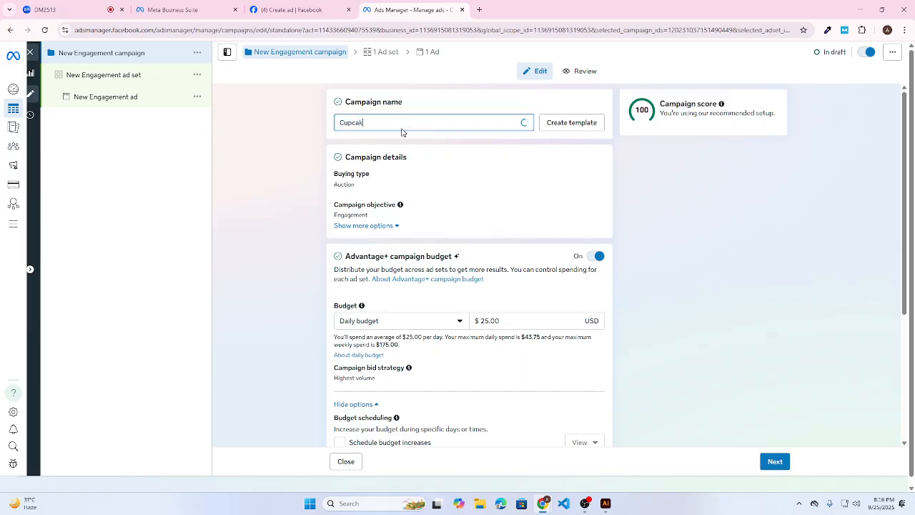
type("e Disc")
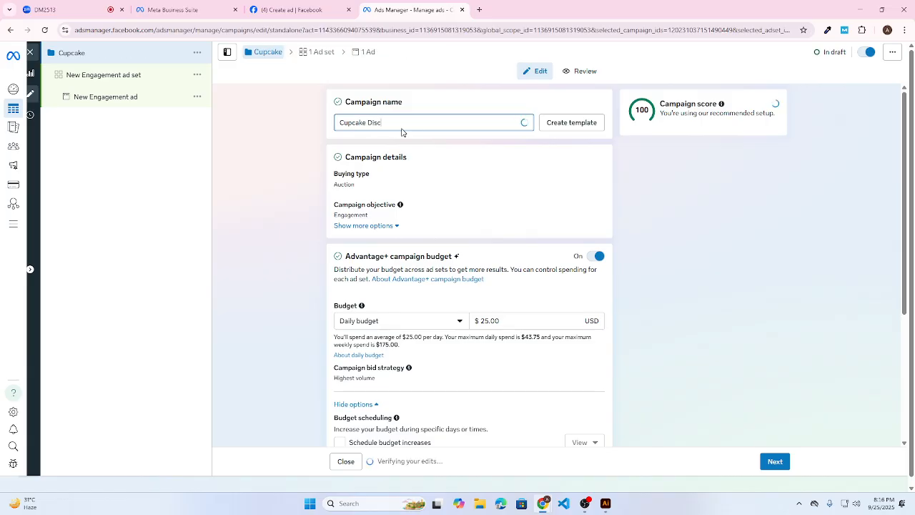
type("ount offer")
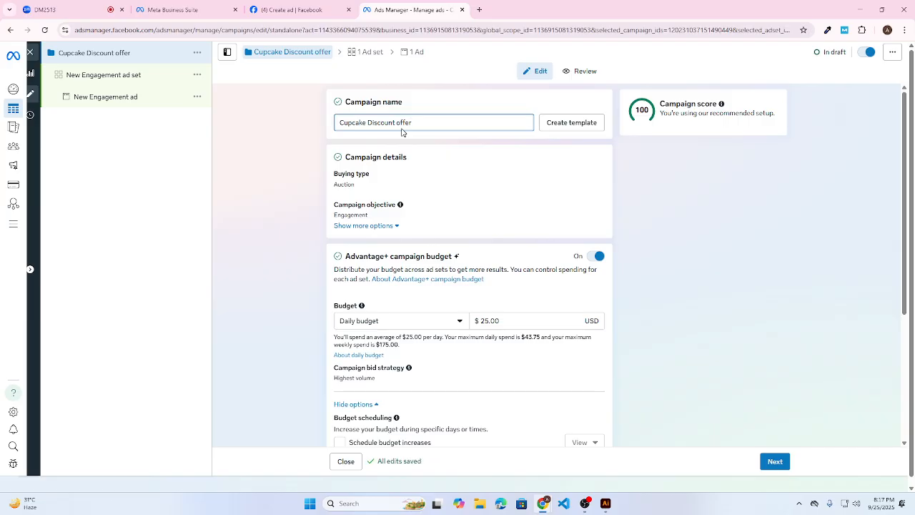
Step: Rename the campaign to Cake store product engagement (Message)
key("ctrl+a")
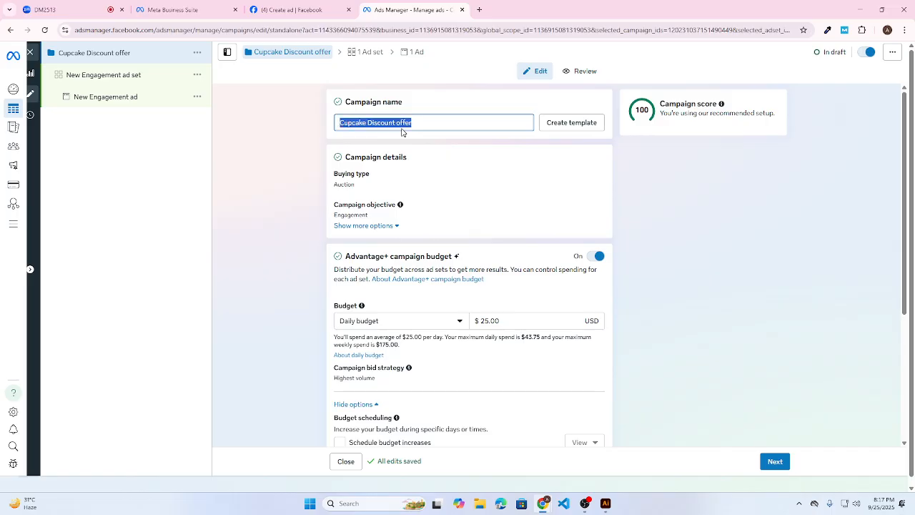
type("Cake store")
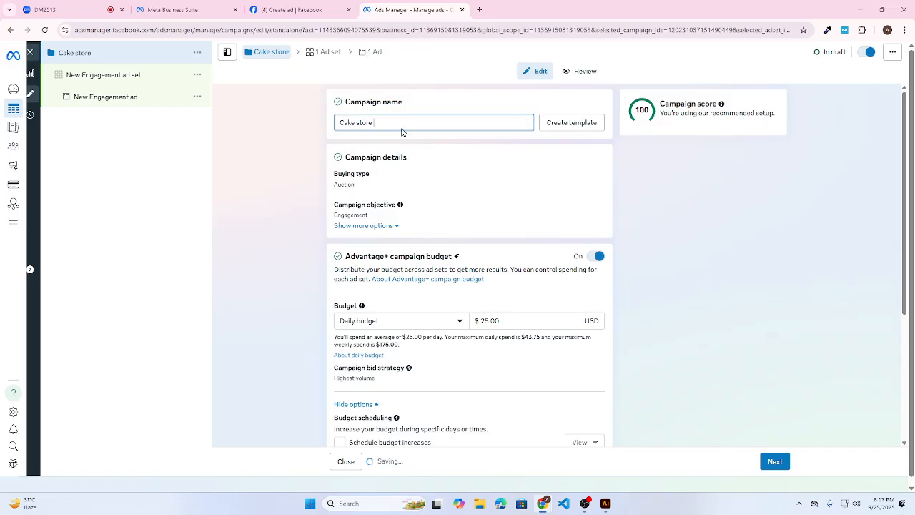
type(" product engagement")
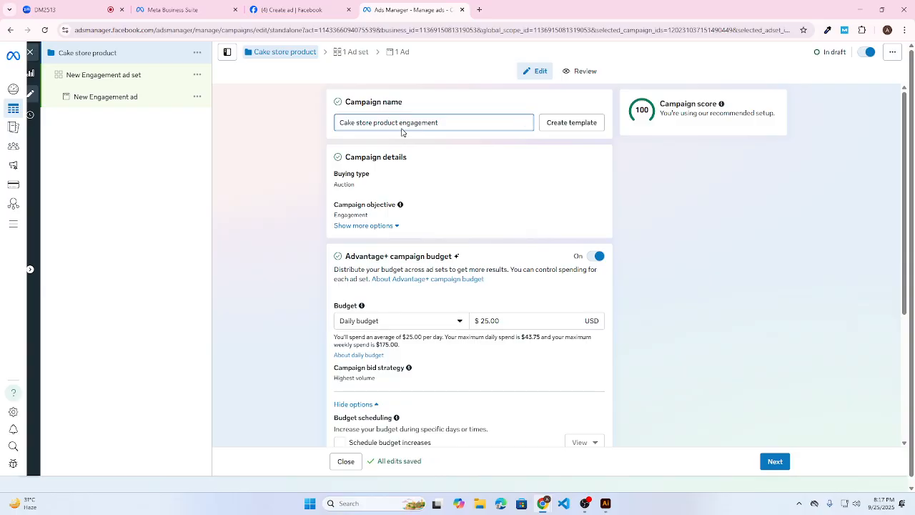
type(" ()")
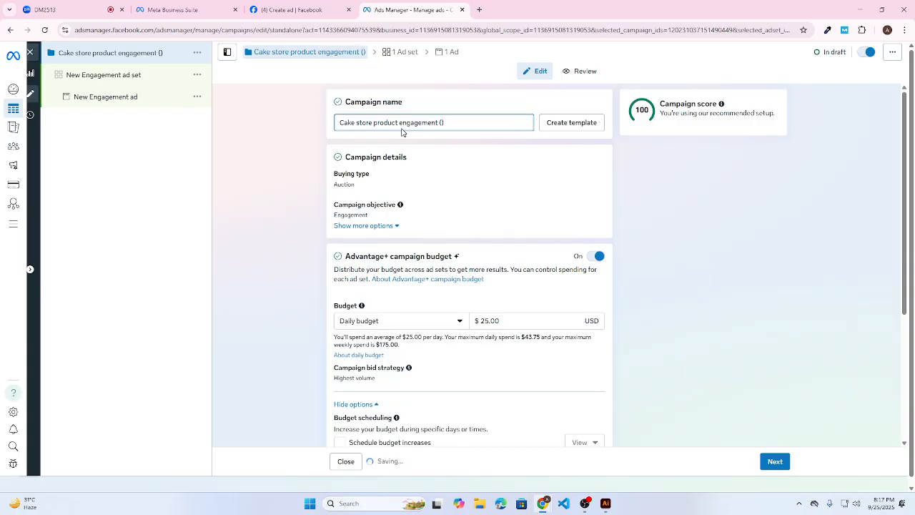
type("Message")
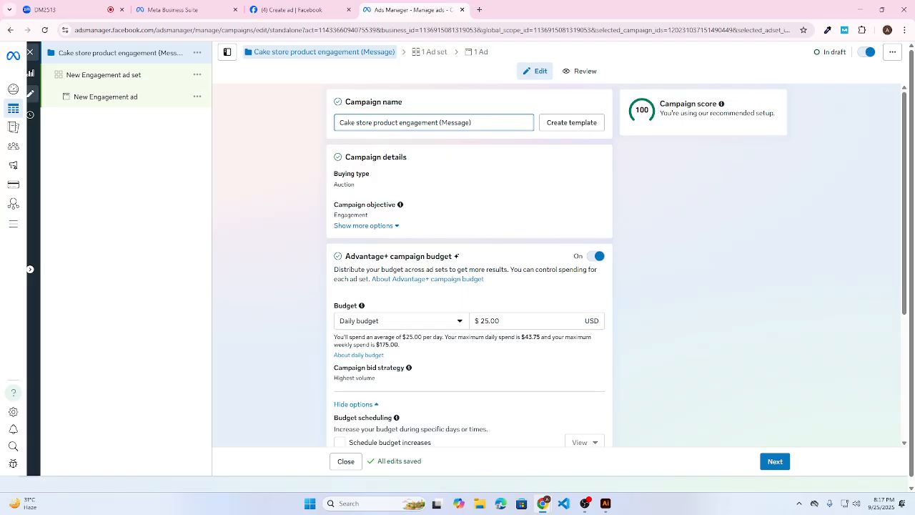
Step: Review the campaign details section, including buying type and campaign objective options
left_click_drag(358, 156, 367, 177)
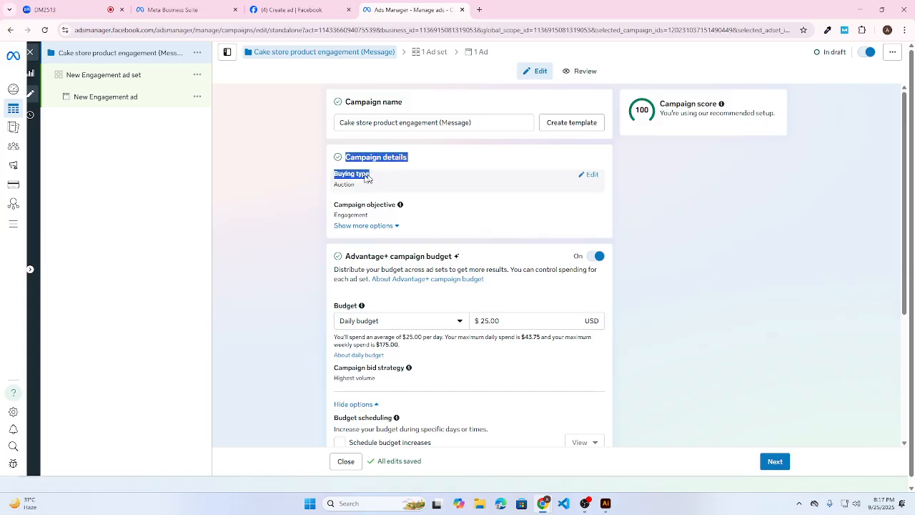
left_click(347, 202)
left_click_drag(330, 191, 359, 188)
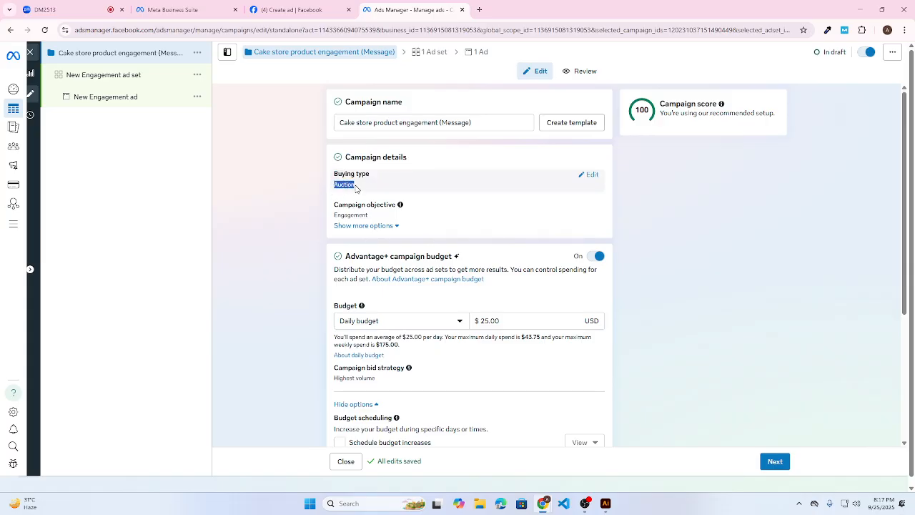
left_click(248, 221)
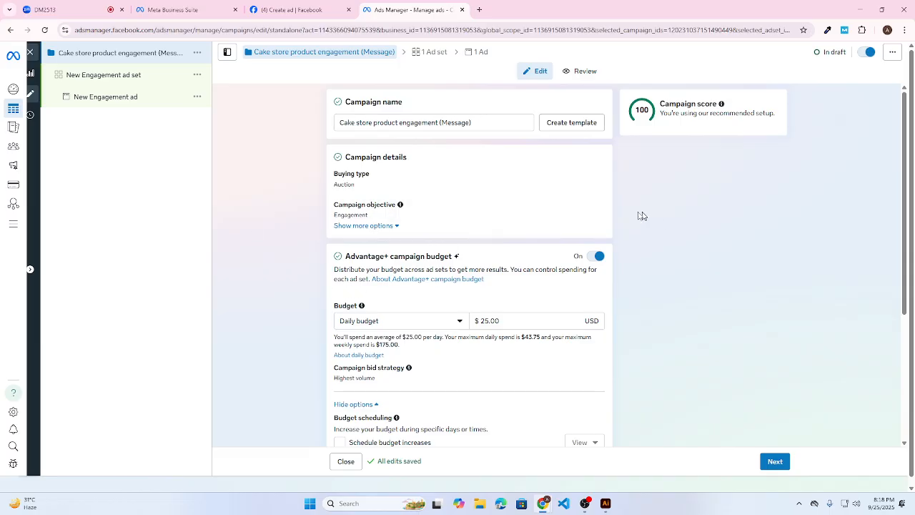
left_click(593, 207)
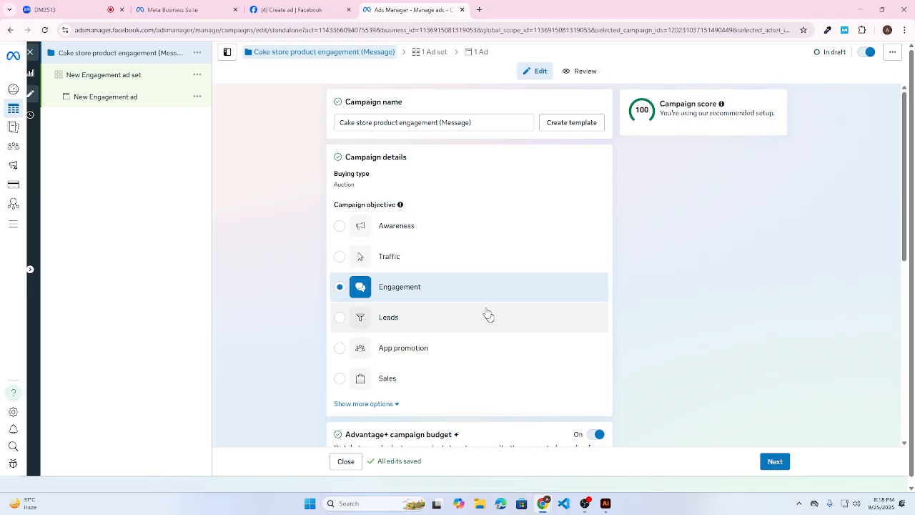
Step: Turn off Advantage+ campaign budget
scroll(622, 271, "down", 2)
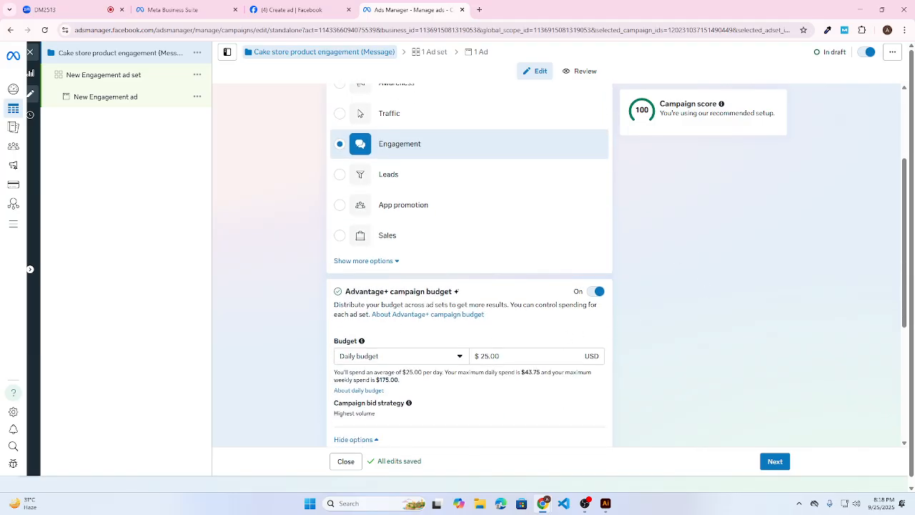
left_click_drag(345, 291, 468, 293)
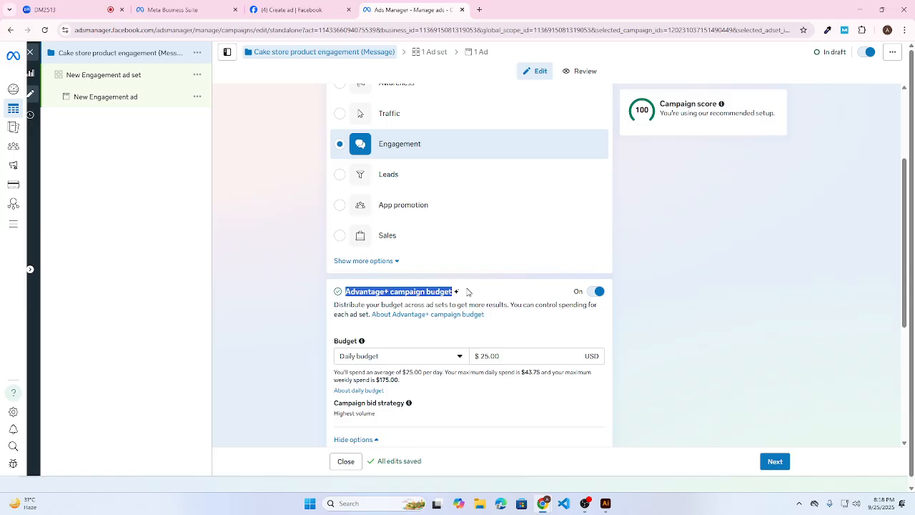
left_click(294, 330)
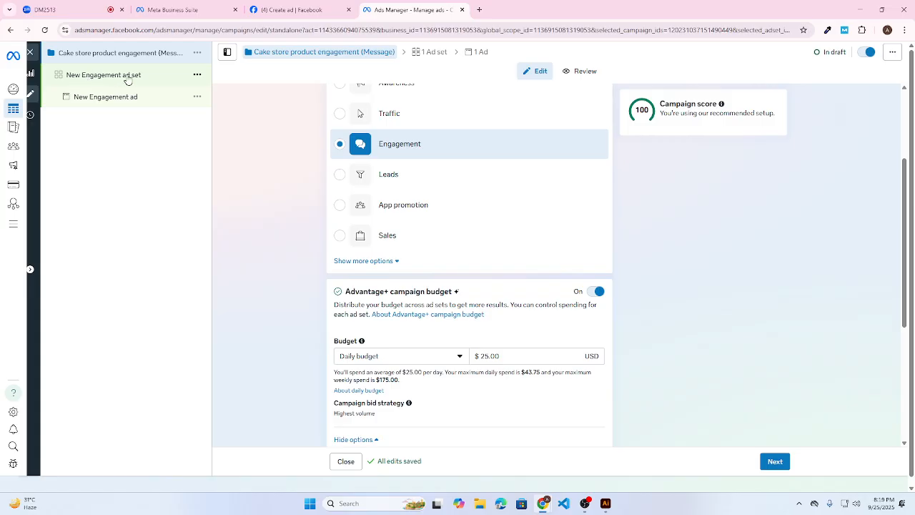
left_click(597, 291)
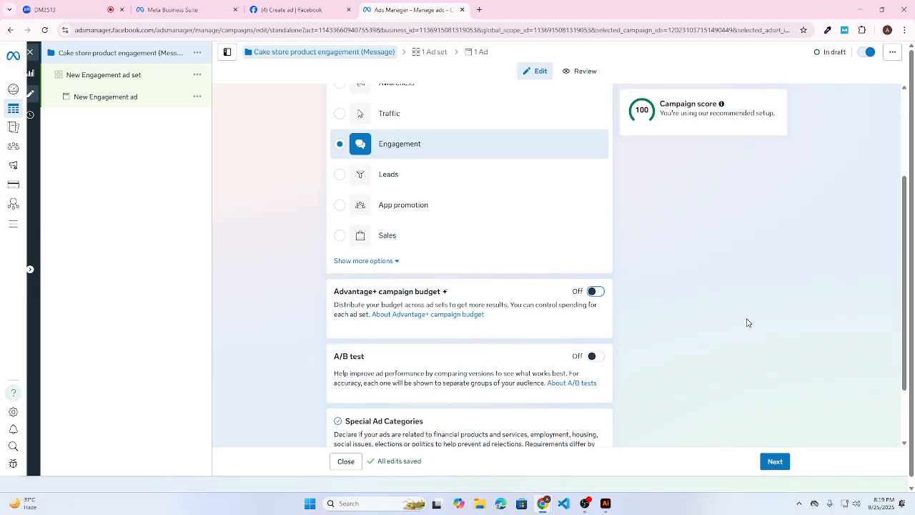
Step: Review the A/B test and Special Ad Categories sections, opening the categories list without choosing one
scroll(639, 286, "down", 1)
left_click_drag(317, 308, 388, 312)
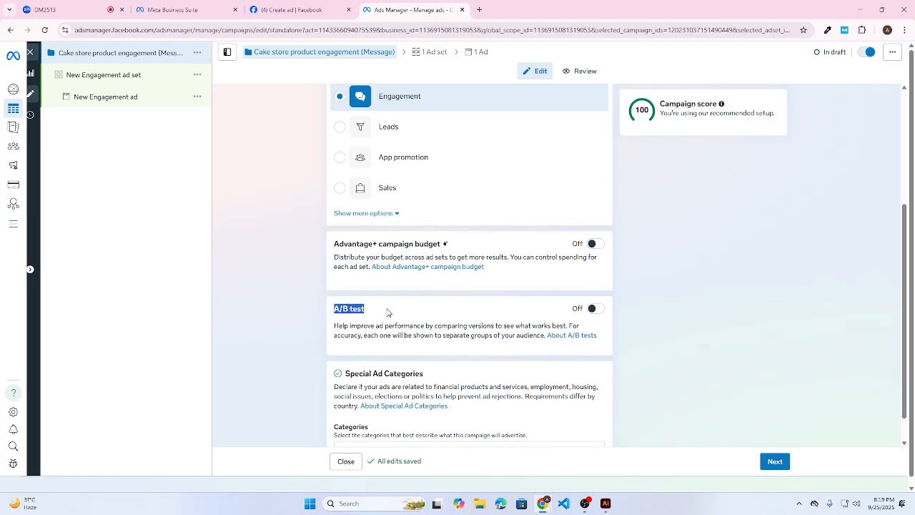
left_click(388, 312)
scroll(386, 310, "down", 1)
left_click_drag(375, 276, 318, 279)
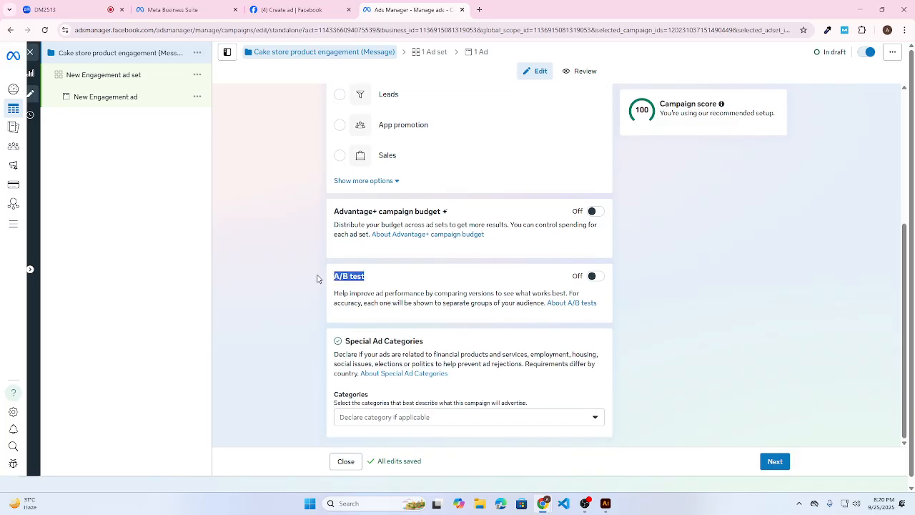
left_click(277, 300)
scroll(272, 307, "down", 1)
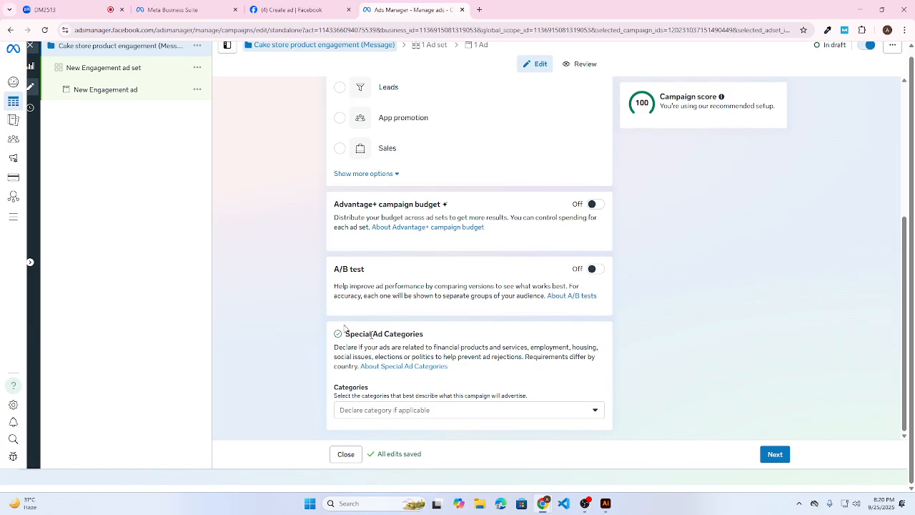
left_click_drag(314, 265, 409, 262)
left_click(404, 268)
left_click_drag(350, 333, 449, 341)
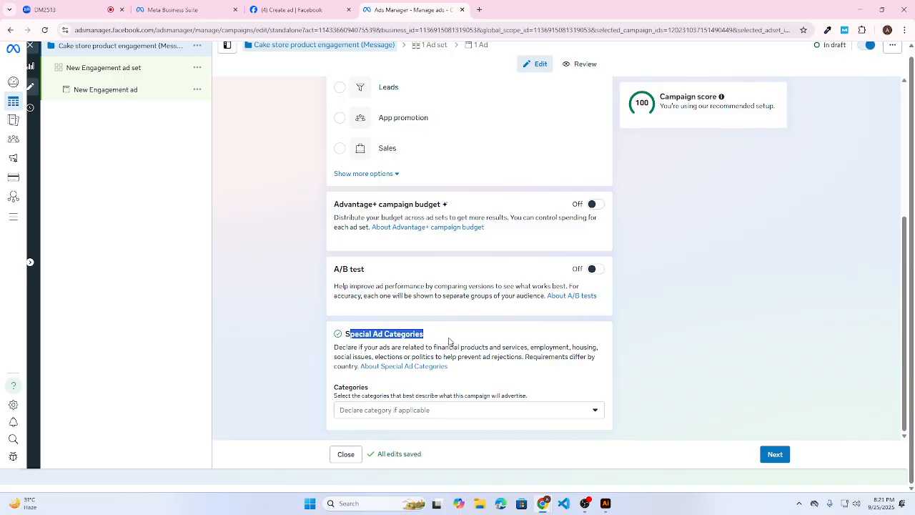
left_click(415, 413)
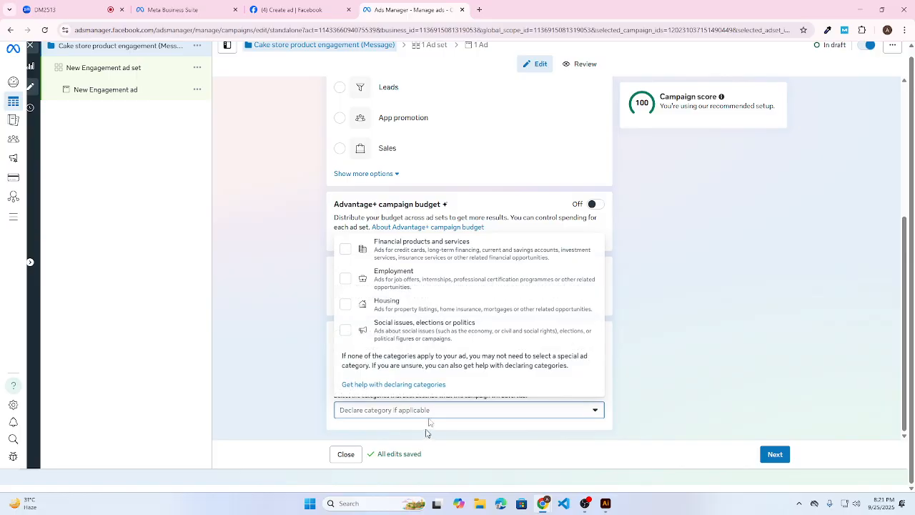
left_click(704, 302)
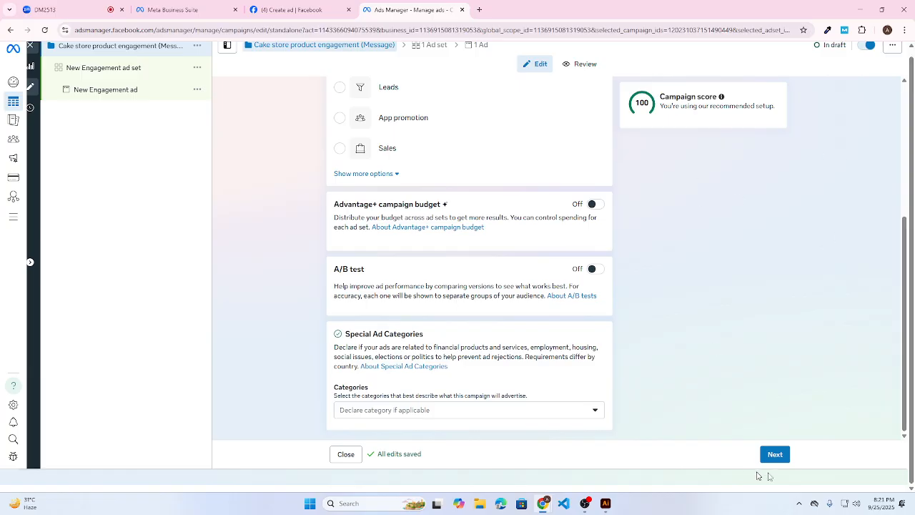
Step: Check the campaign settings once more and proceed to the ad set level
left_click(775, 454)
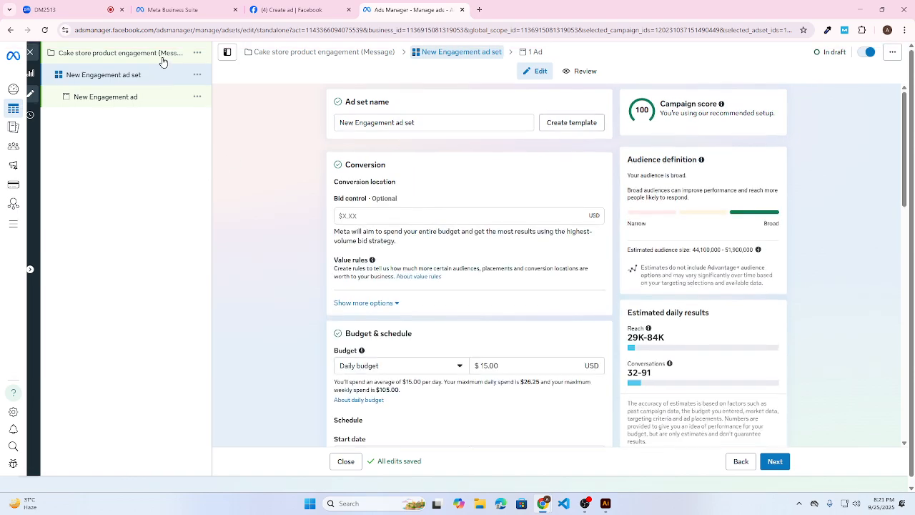
left_click(190, 54)
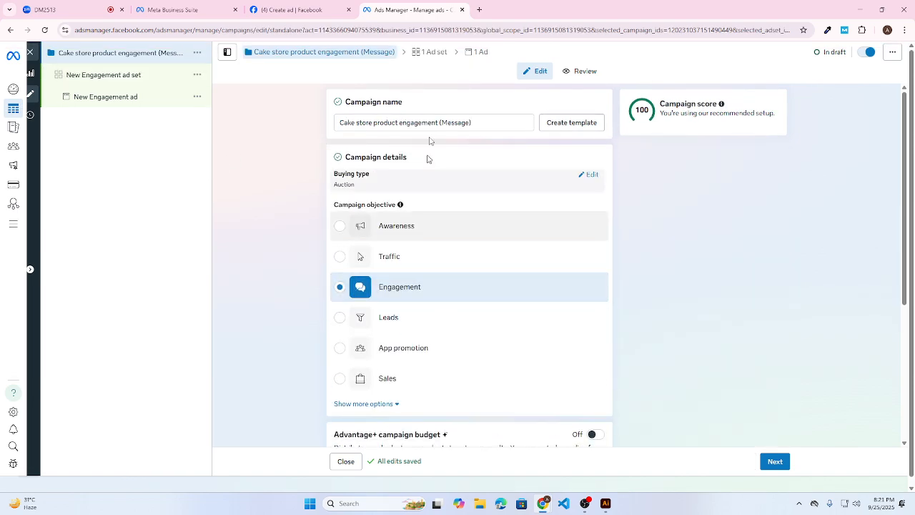
key("ctrl+a")
triple_click(450, 122)
key("ctrl+c")
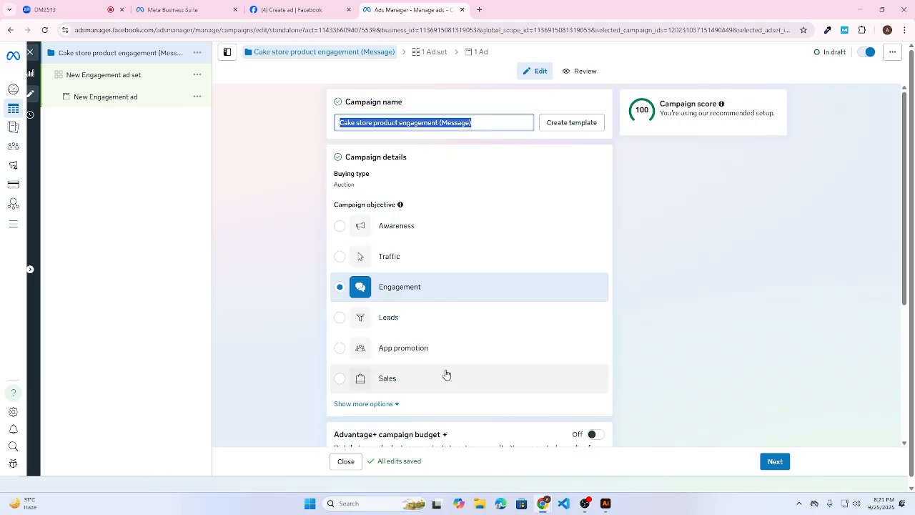
left_click(696, 330)
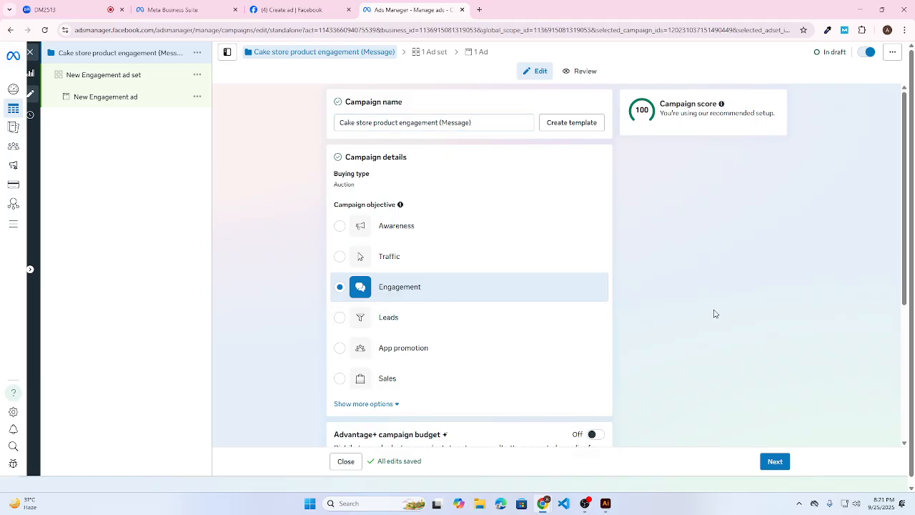
scroll(713, 315, "down", 2)
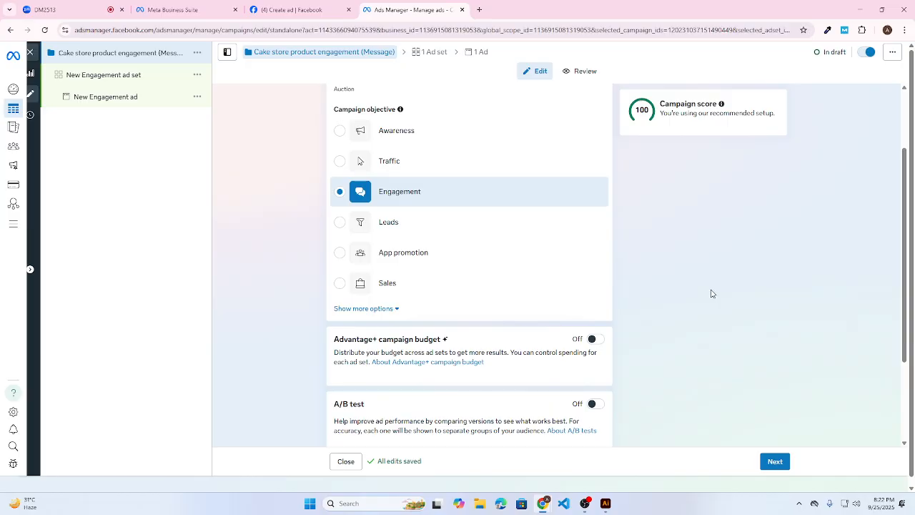
scroll(712, 293, "down", 2)
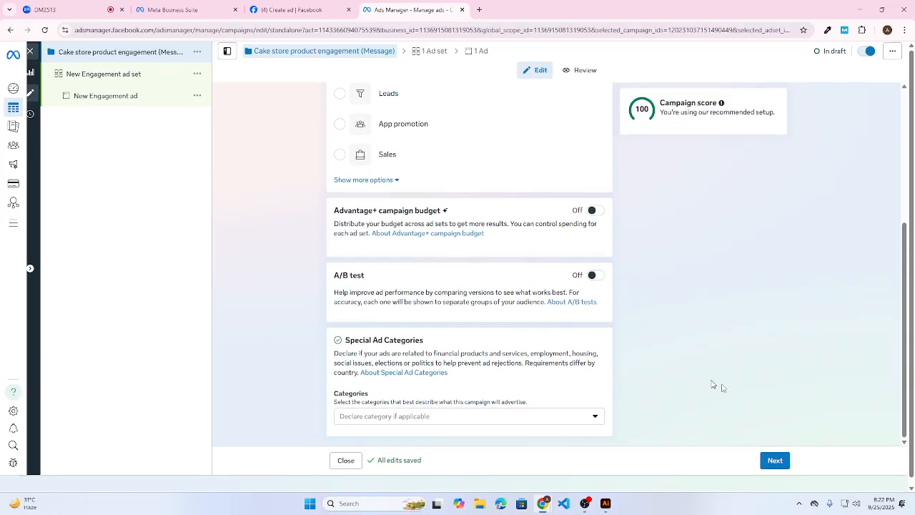
scroll(712, 386, "down", 1)
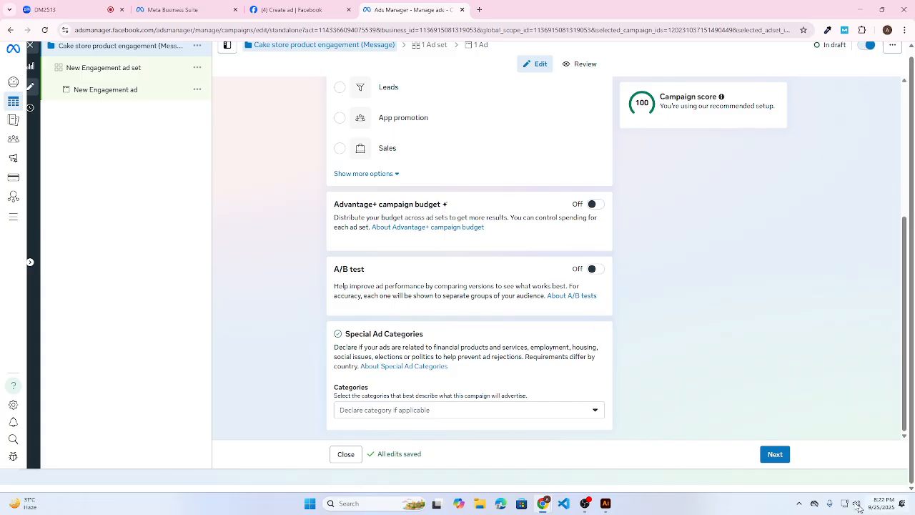
left_click(781, 453)
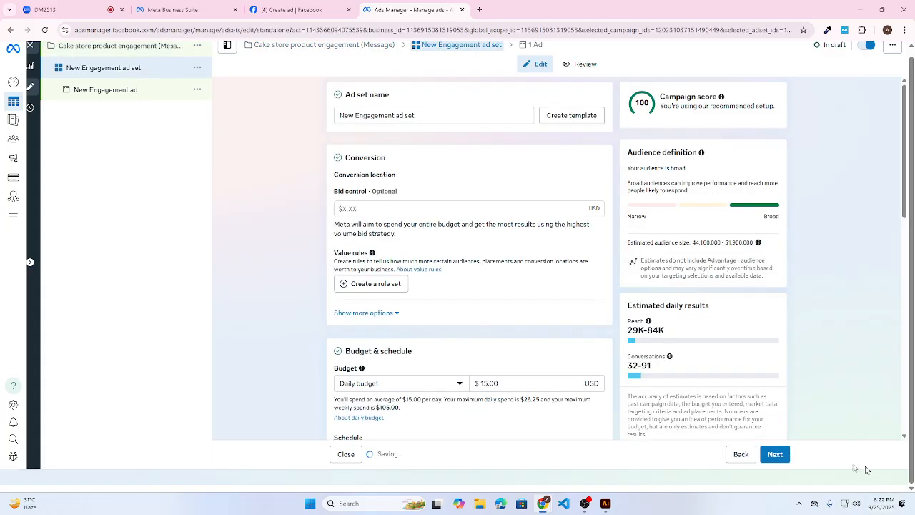
Step: Rename the ad set to Cake store product engagement (Message)
left_click(408, 115)
key("ctrl+a")
key("ctrl+v")
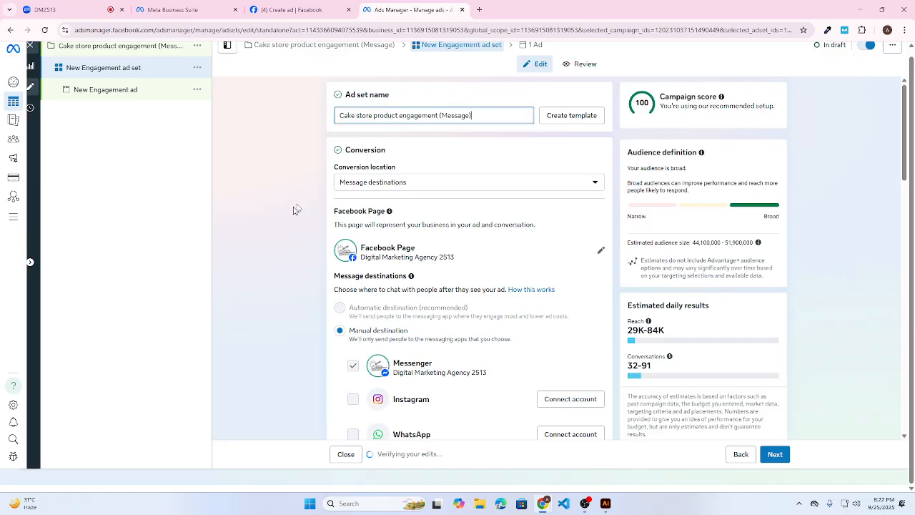
left_click(288, 206)
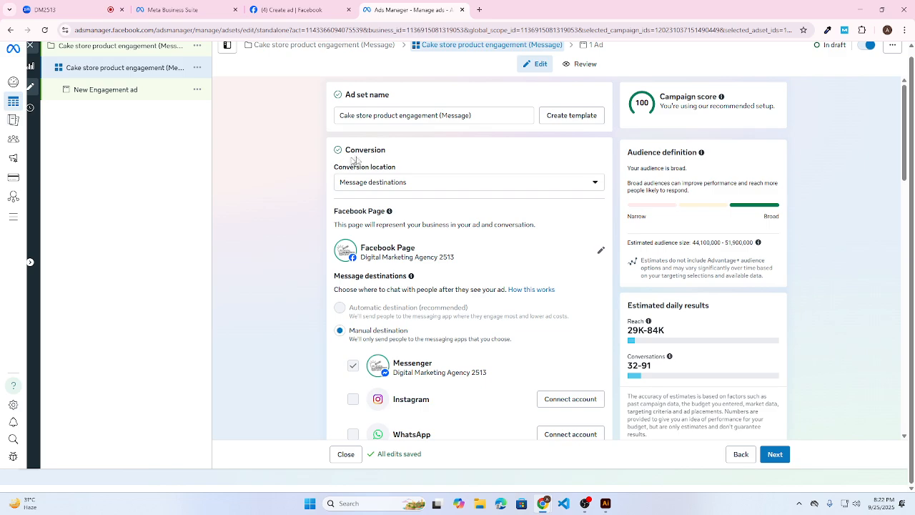
Step: Review the conversion location options, keeping Message destinations selected
left_click_drag(385, 150, 345, 153)
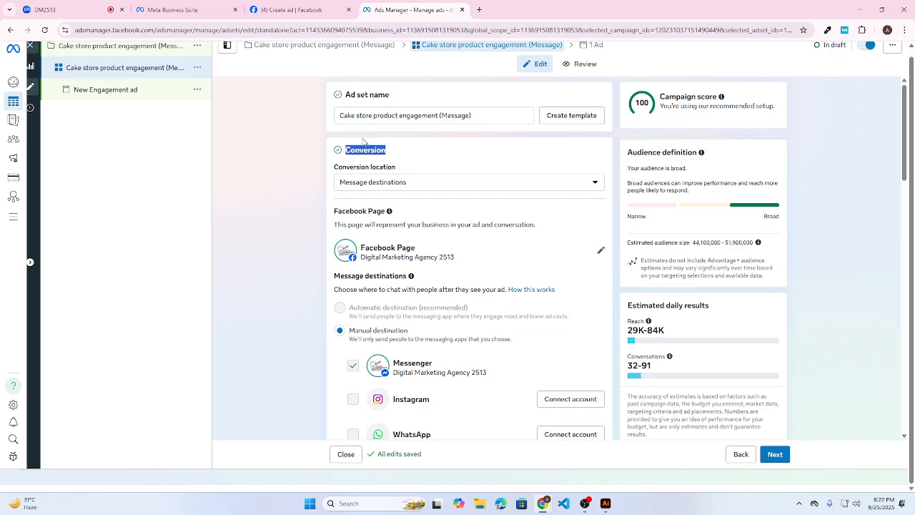
left_click(390, 182)
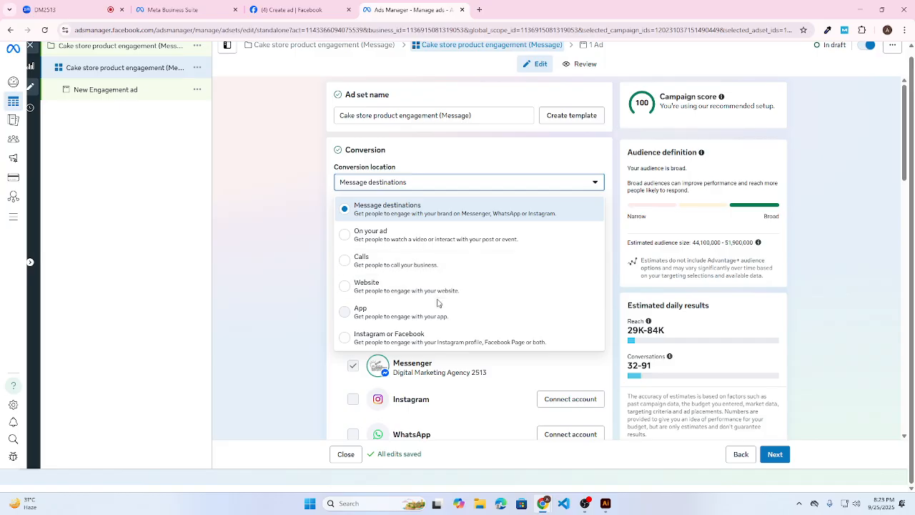
mouse_move(413, 313)
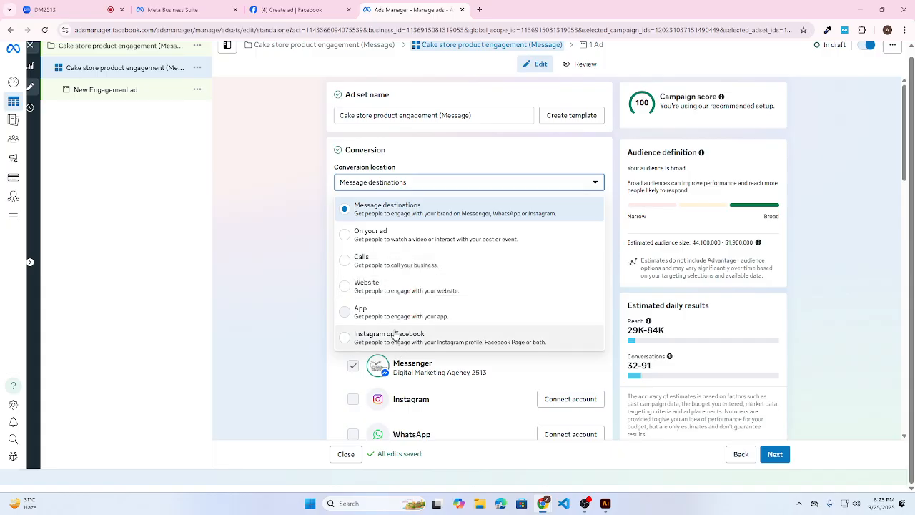
scroll(396, 337, "down", 2)
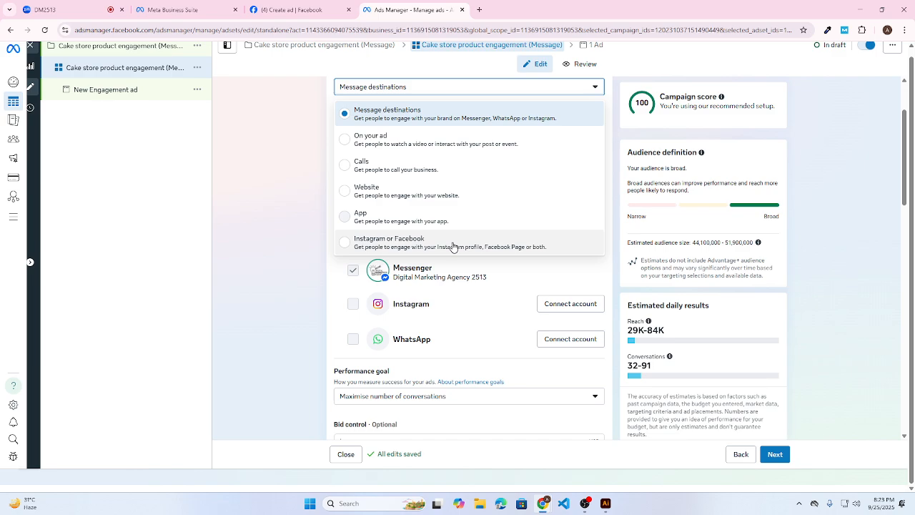
left_click_drag(453, 246, 259, 261)
left_click(259, 259)
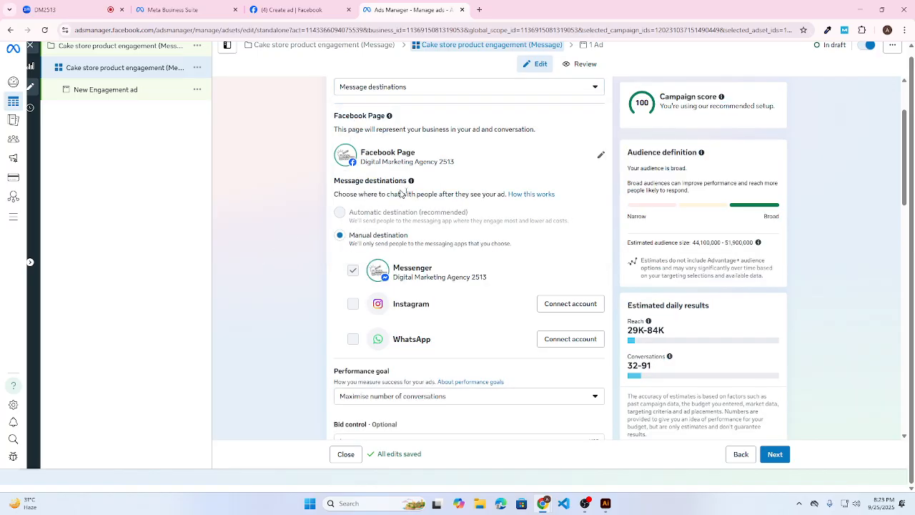
scroll(429, 193, "up", 2)
left_click(505, 183)
scroll(441, 298, "down", 1)
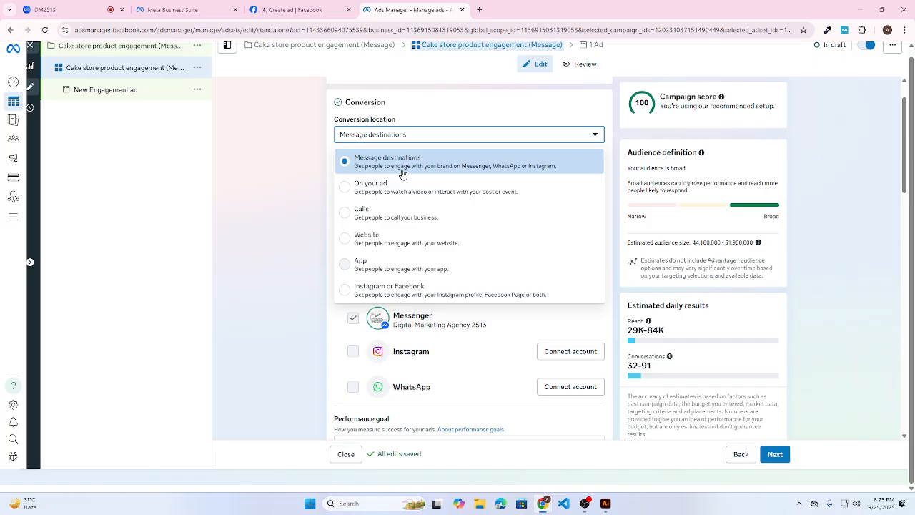
left_click(253, 207)
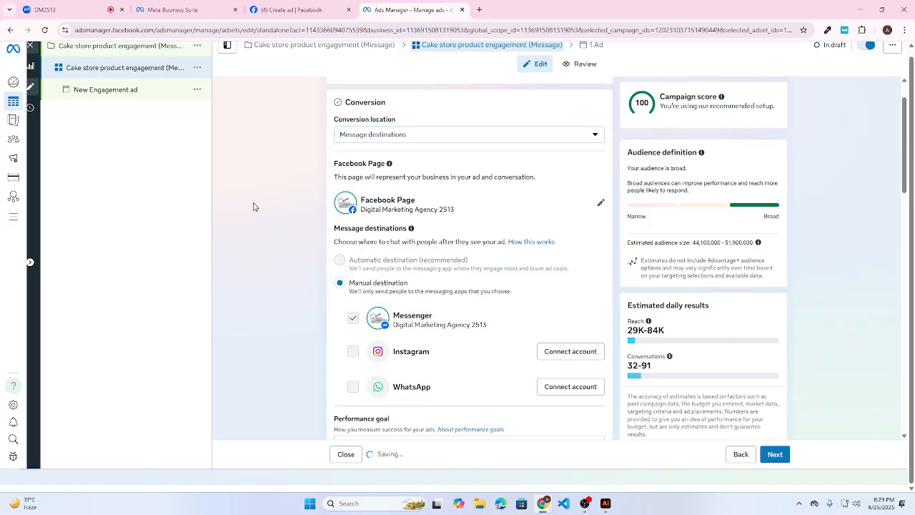
scroll(278, 209, "down", 1)
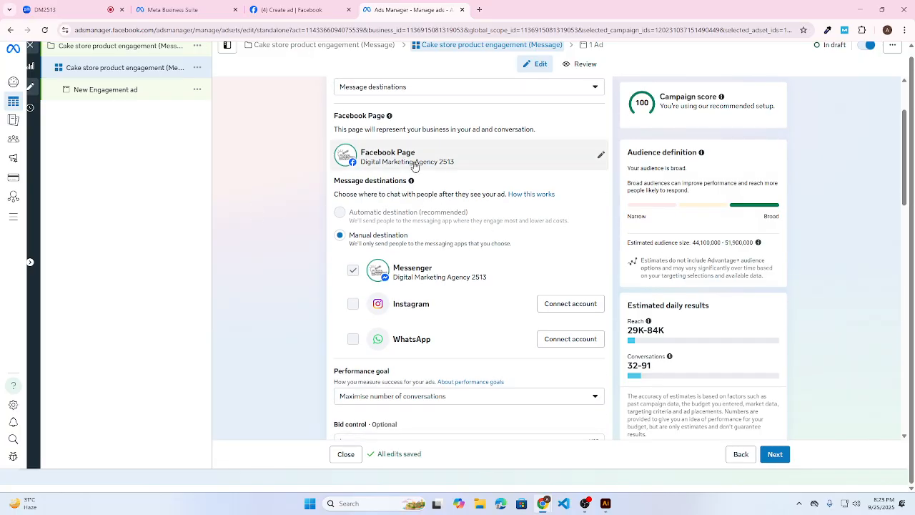
scroll(414, 165, "down", 1)
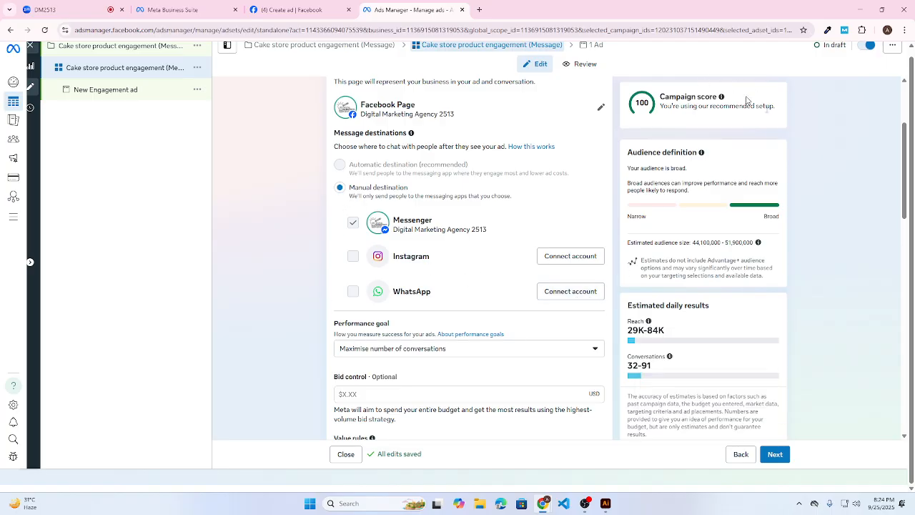
Step: Examine the campaign score, audience definition and estimated daily results panels
left_click_drag(641, 153, 716, 163)
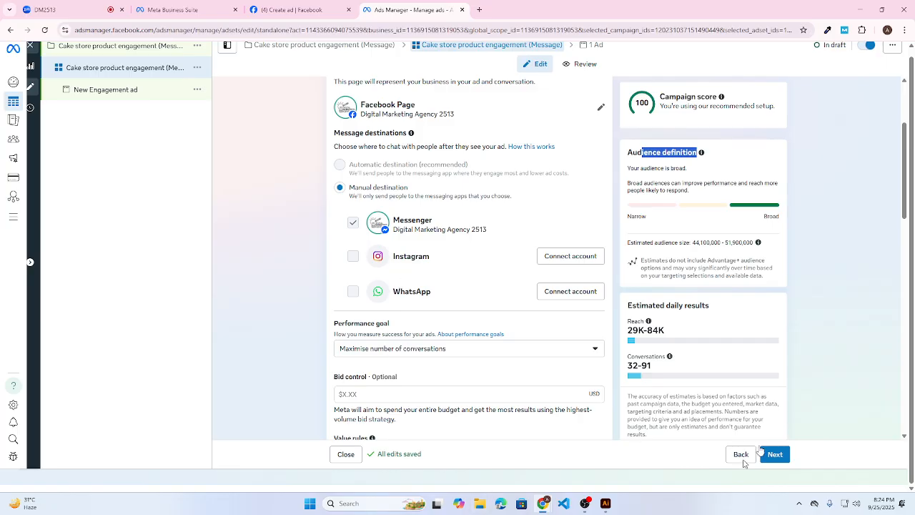
left_click_drag(647, 304, 692, 304)
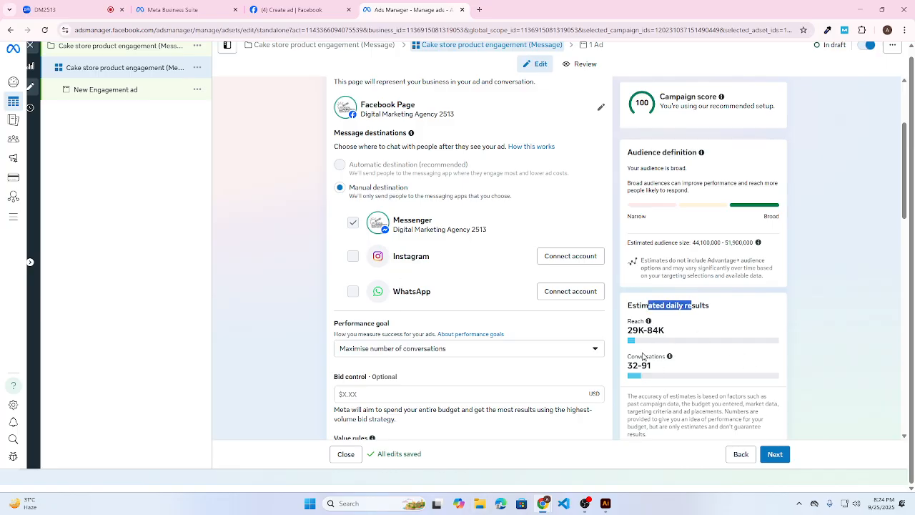
left_click_drag(643, 355, 669, 357)
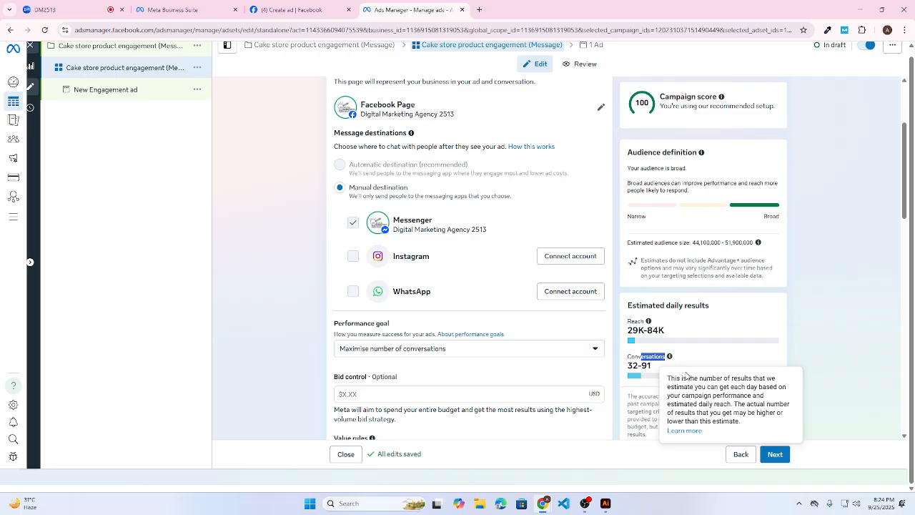
left_click(284, 299)
scroll(285, 299, "down", 2)
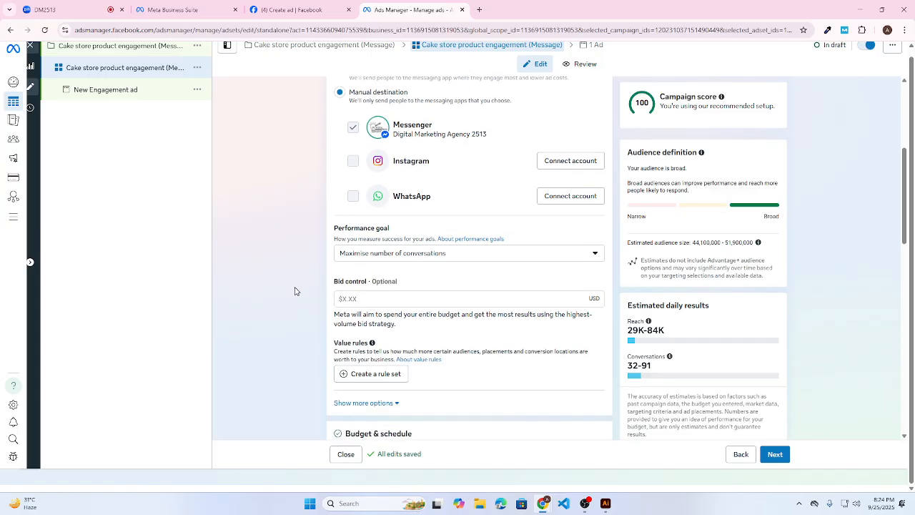
Step: Review the performance goal options, keeping Maximise number of conversations, and the optional bid control field
left_click(371, 255)
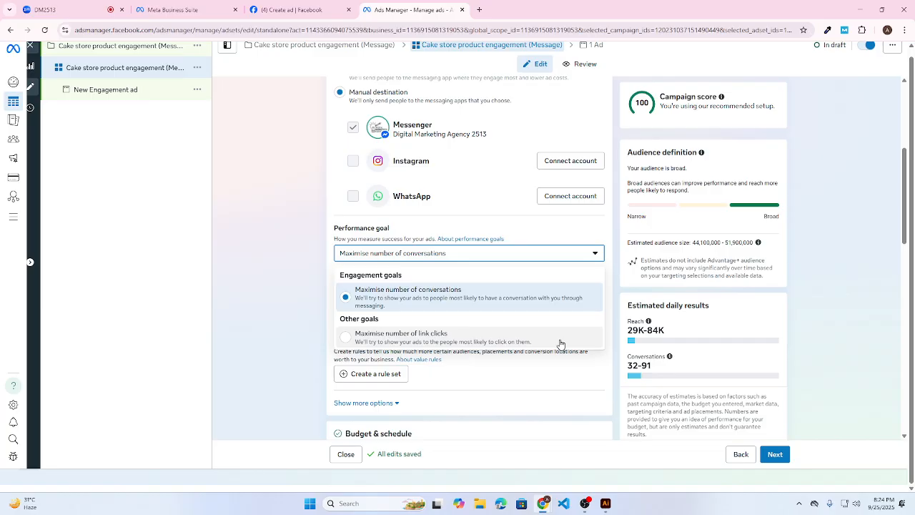
left_click(528, 304)
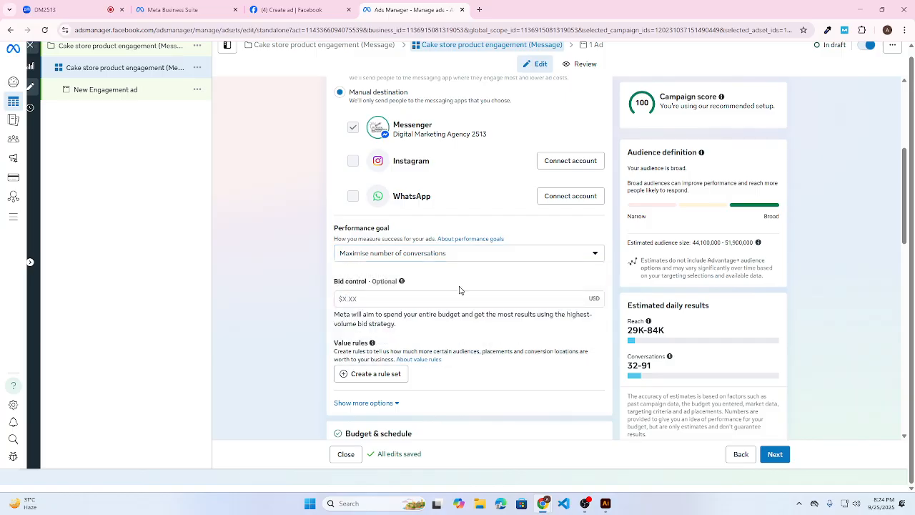
left_click_drag(334, 283, 356, 287)
left_click(277, 309)
scroll(618, 123, "down", 3)
scroll(569, 163, "down", 2)
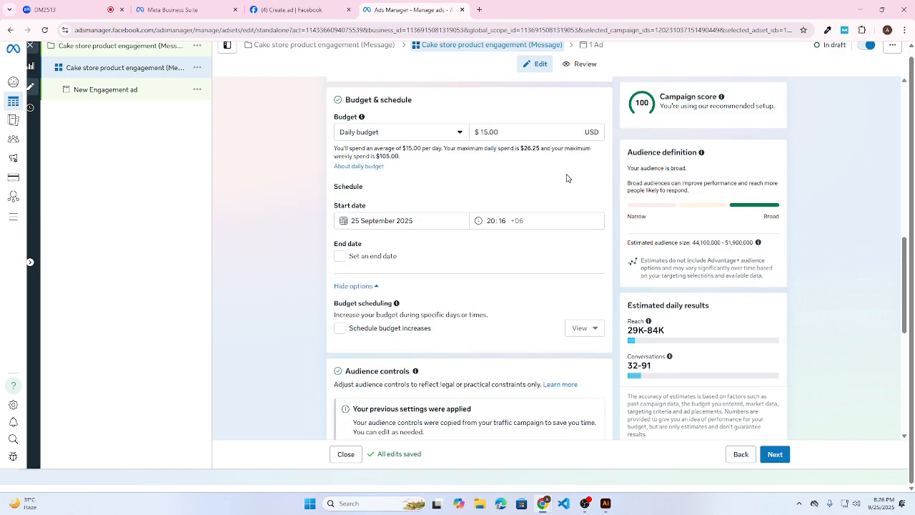
Step: Set the ad set's daily budget to $5
left_click_drag(343, 101, 438, 103)
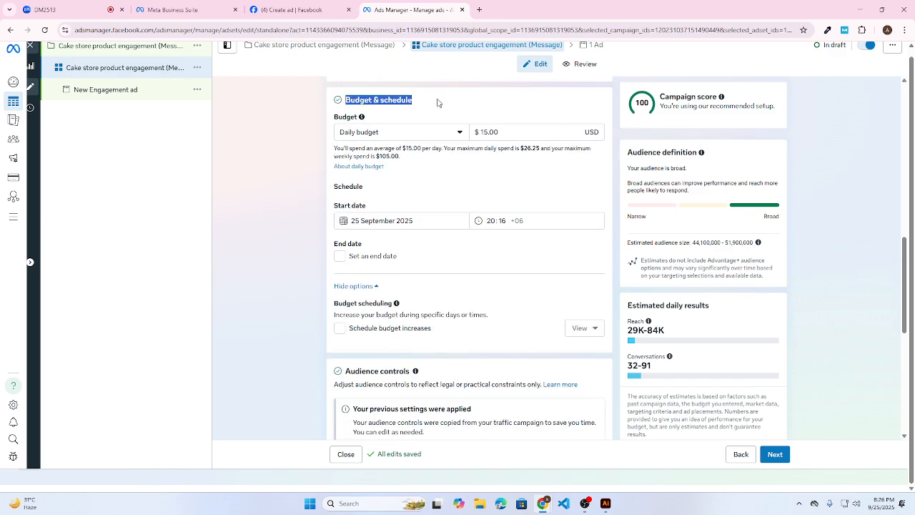
left_click(438, 102)
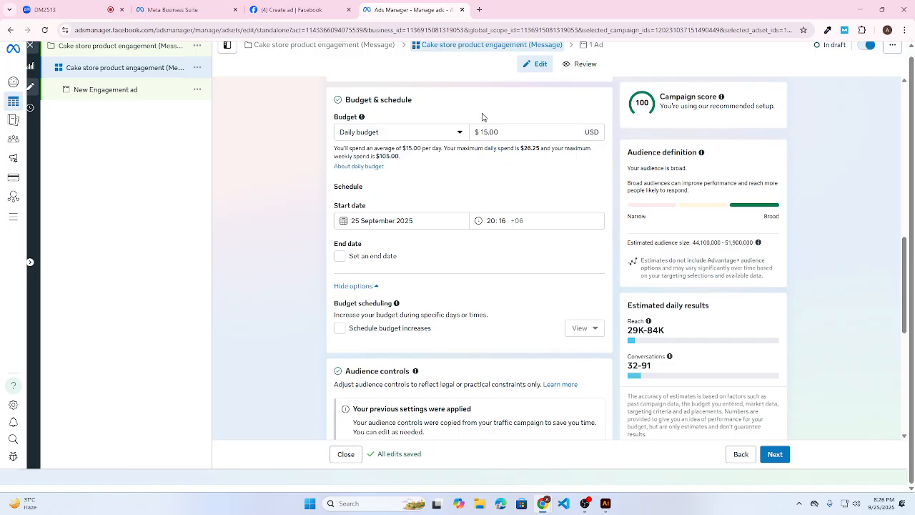
left_click(399, 137)
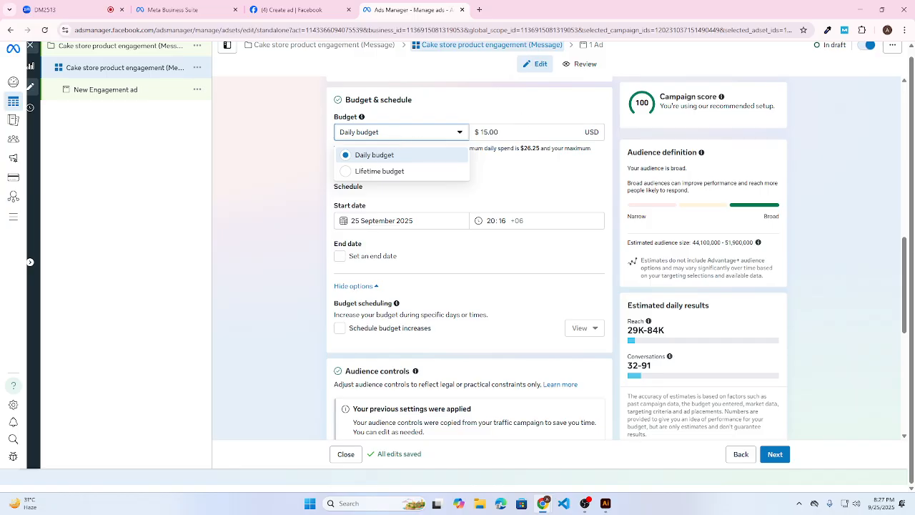
key("Tab")
type("5")
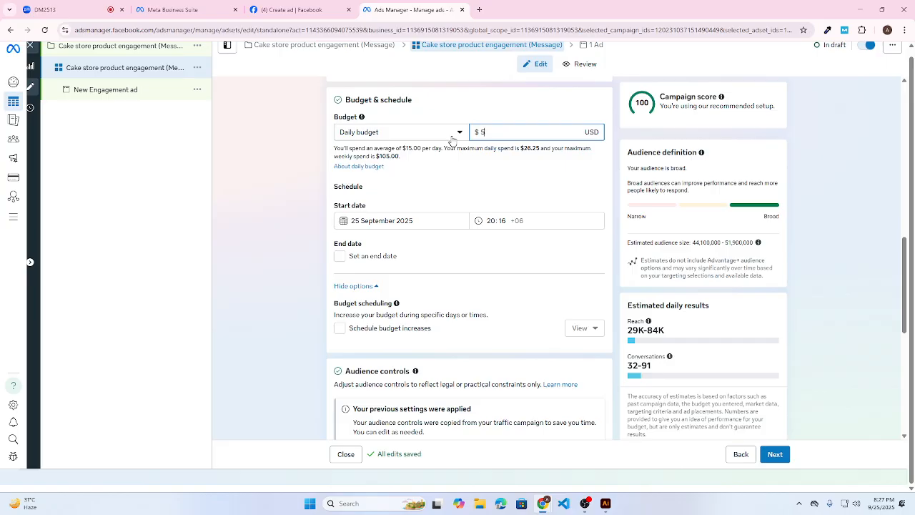
key("Tab")
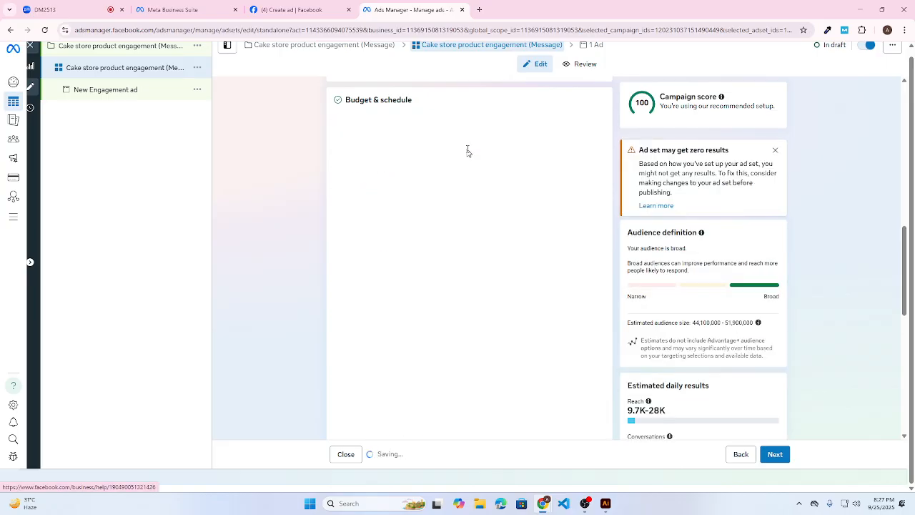
Step: Zoom in and examine the maximum daily and weekly spend explanation under the budget
key("super+plus")
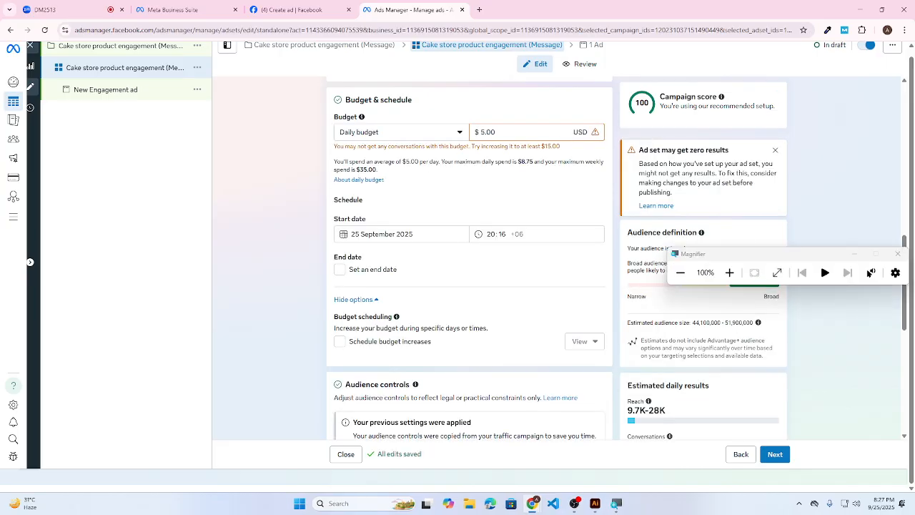
key("super+plus")
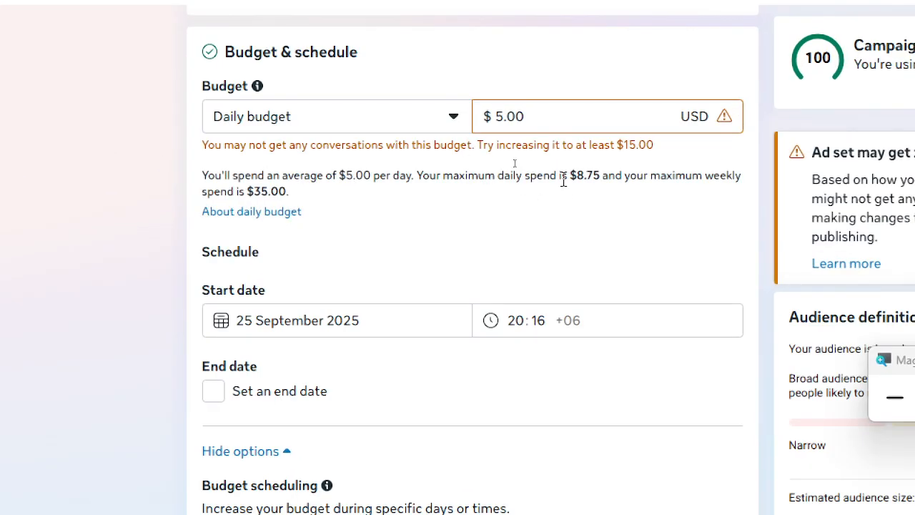
left_click_drag(569, 180, 594, 179)
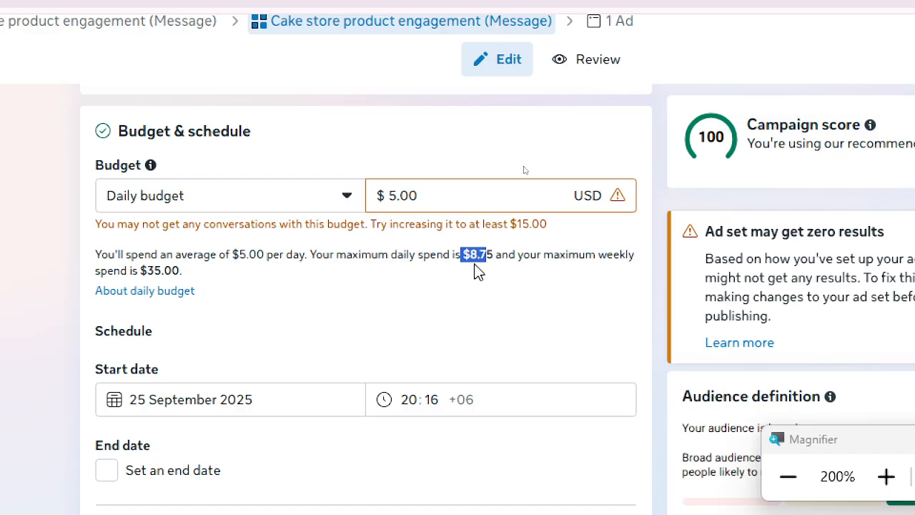
left_click(477, 268)
left_click_drag(493, 254, 470, 254)
Step: Switch the budget type to Lifetime budget and set the amount to $50
left_click(271, 198)
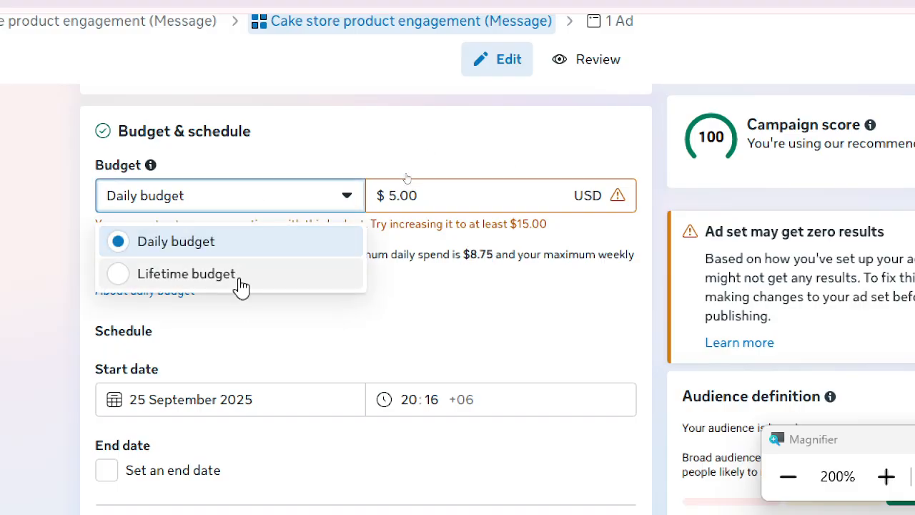
left_click(271, 281)
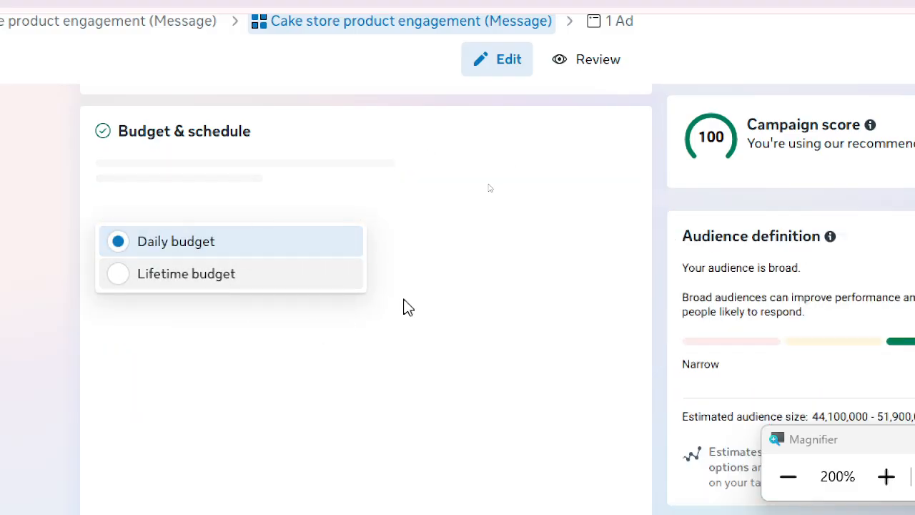
scroll(491, 186, "up", 3)
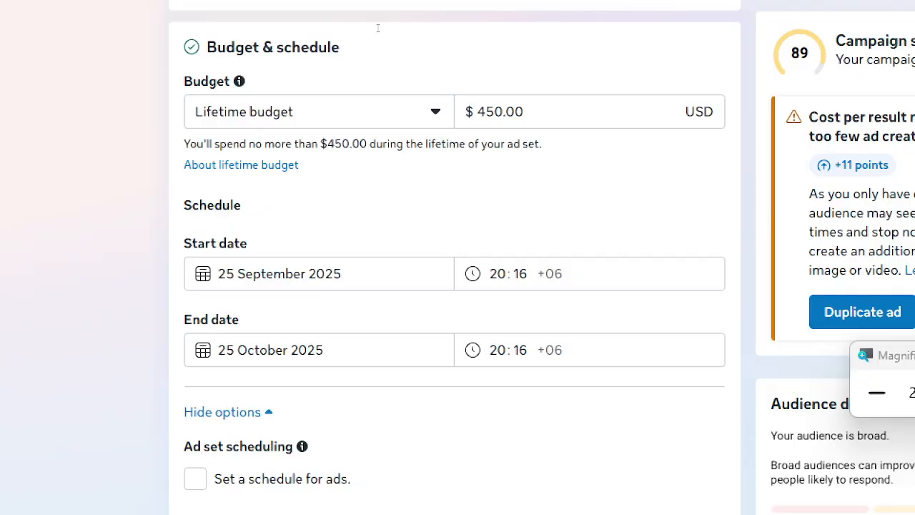
left_click_drag(536, 215, 465, 215)
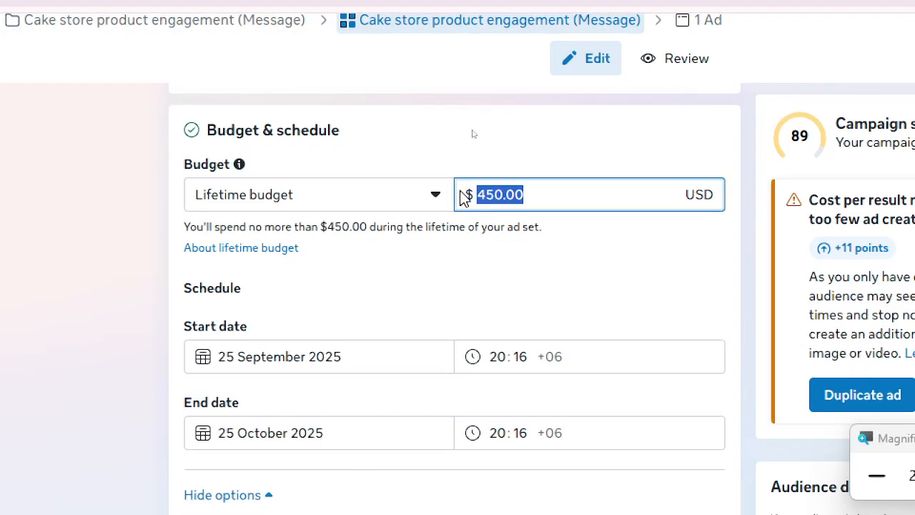
type("50")
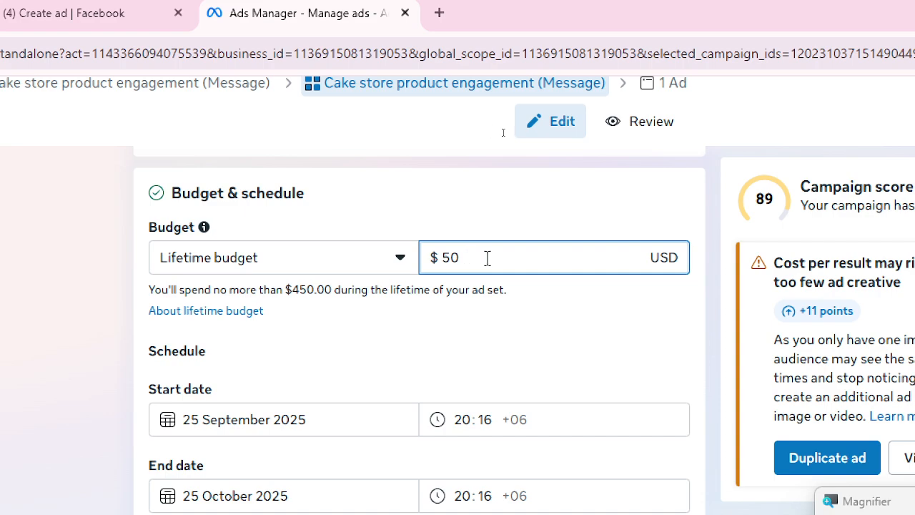
Step: Open the start date calendar and review the schedule without changing the date
scroll(272, 393, "down", 2)
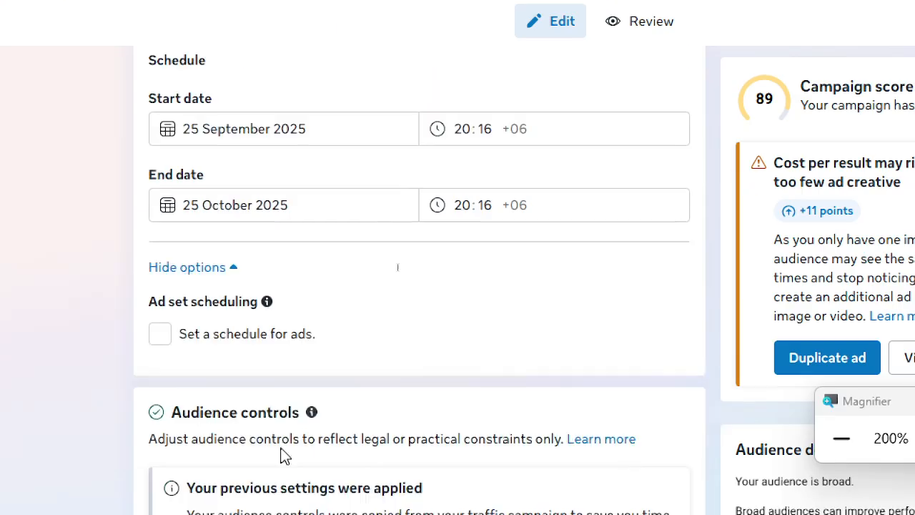
left_click(289, 129)
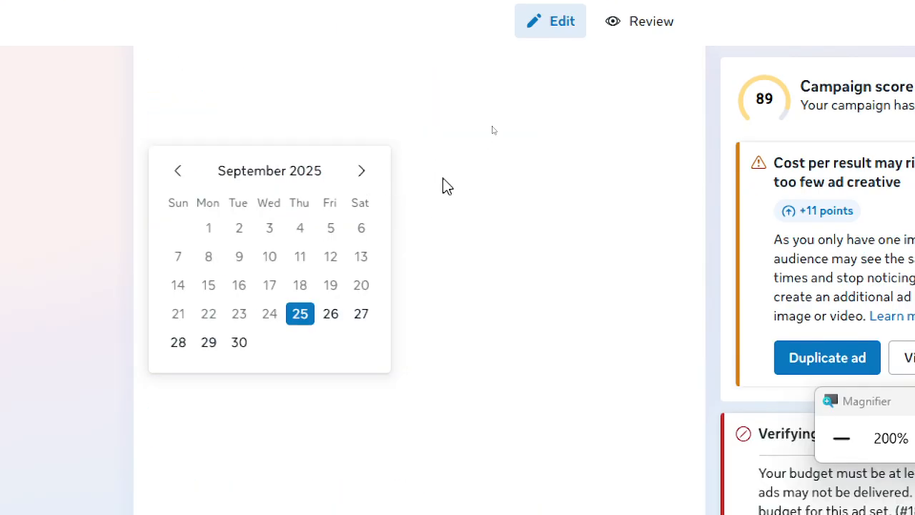
scroll(286, 247, "up", 5)
scroll(300, 248, "up", 4)
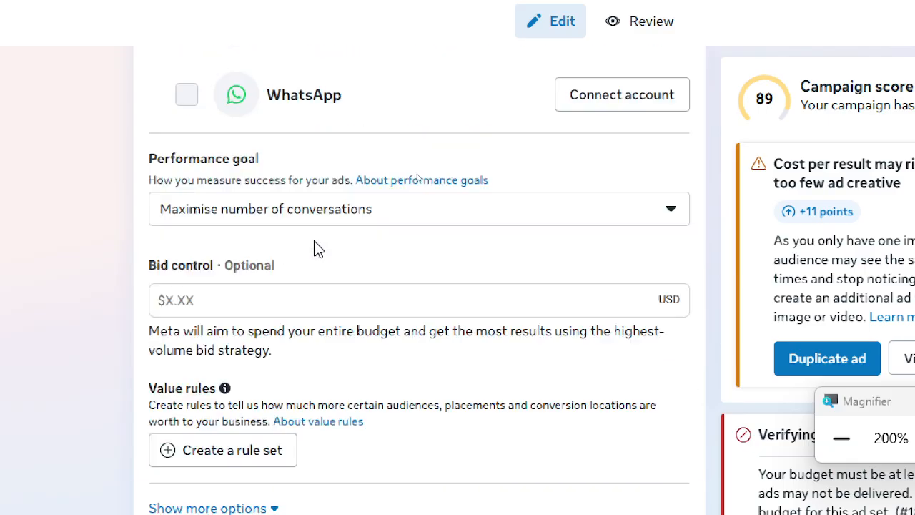
scroll(331, 240, "down", 7)
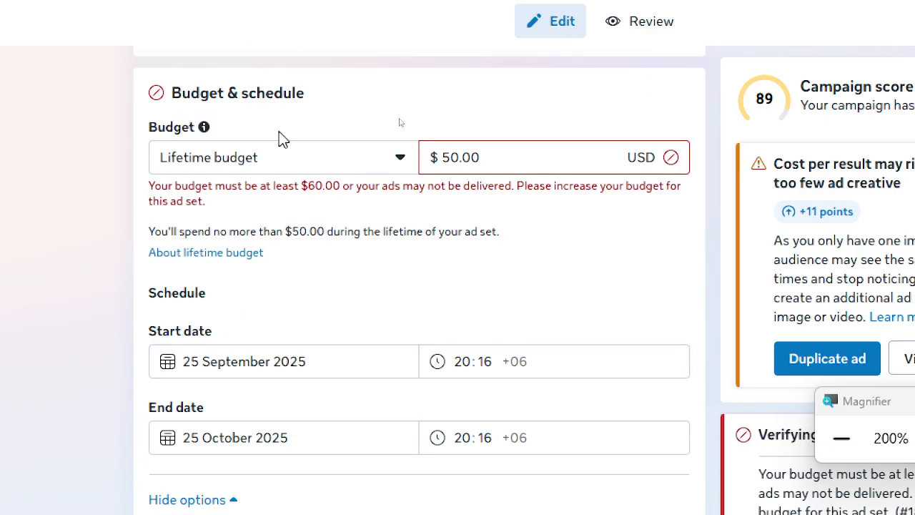
Step: Set the ad set's end date to 30 September 2025
left_click(269, 162)
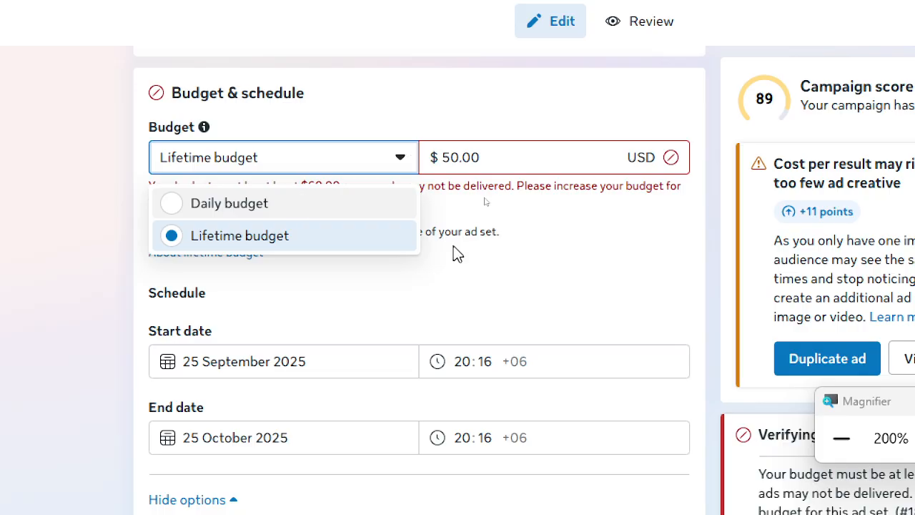
left_click(413, 300)
scroll(412, 298, "down", 3)
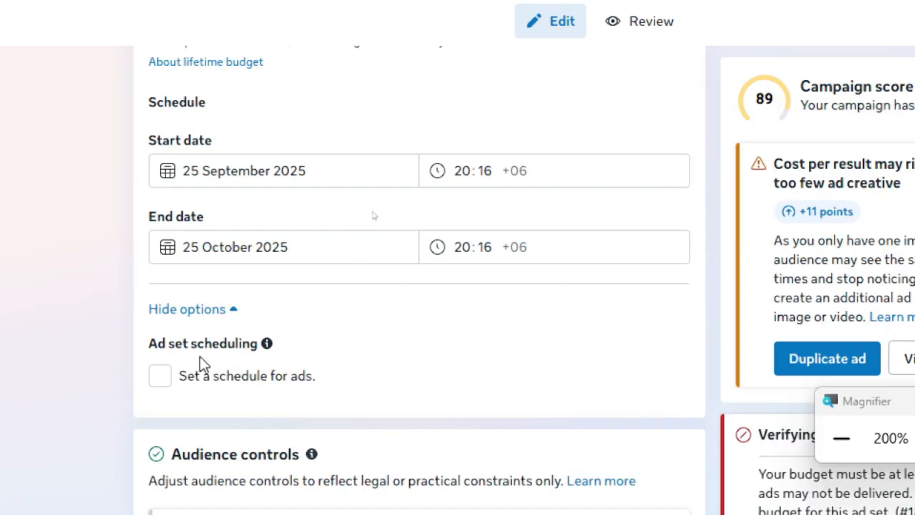
left_click(237, 245)
left_click(179, 293)
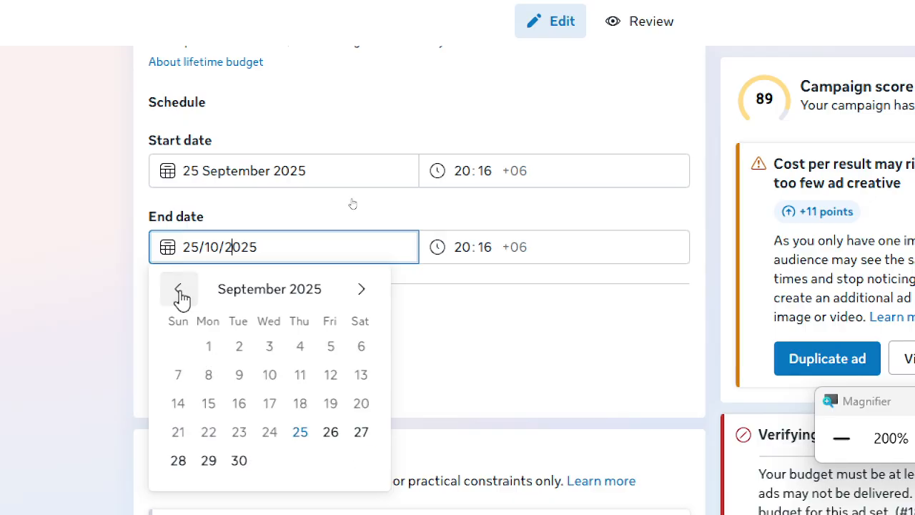
left_click(239, 461)
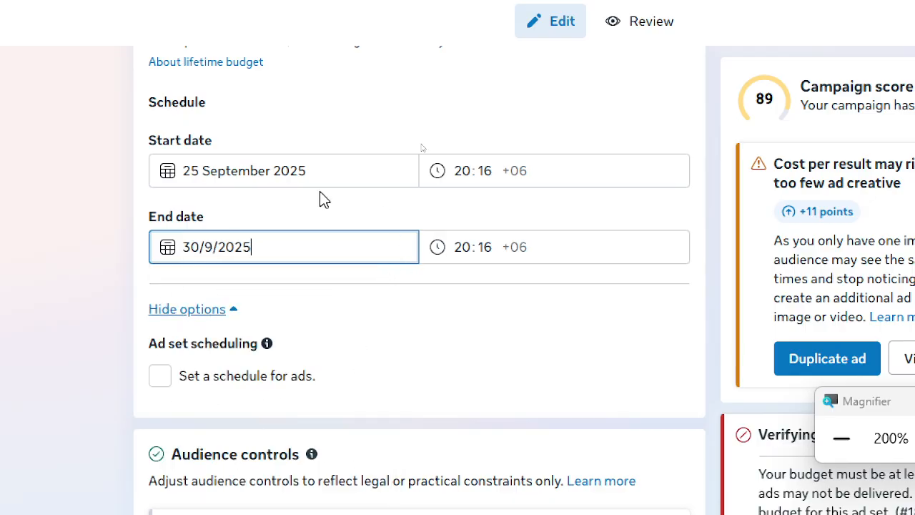
Step: Set the lifetime budget to $5
scroll(321, 188, "up", 6)
scroll(269, 215, "up", 4)
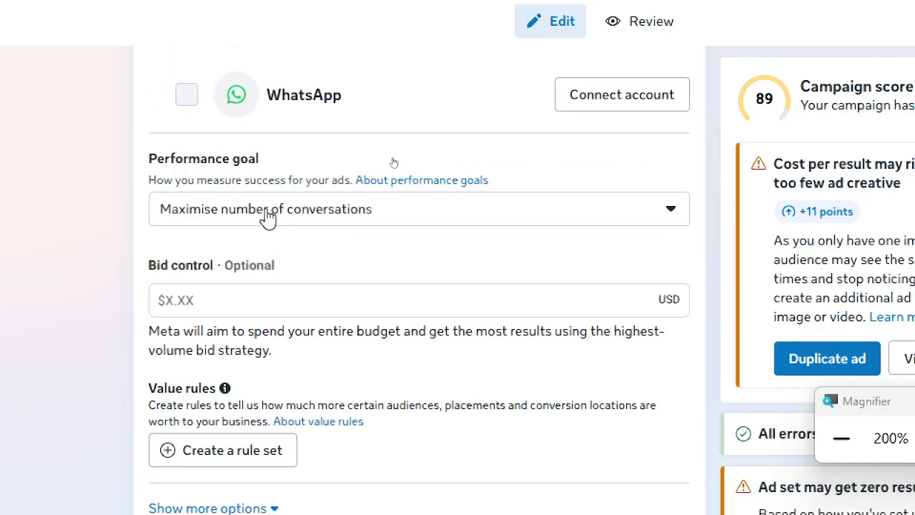
scroll(276, 218, "up", 6)
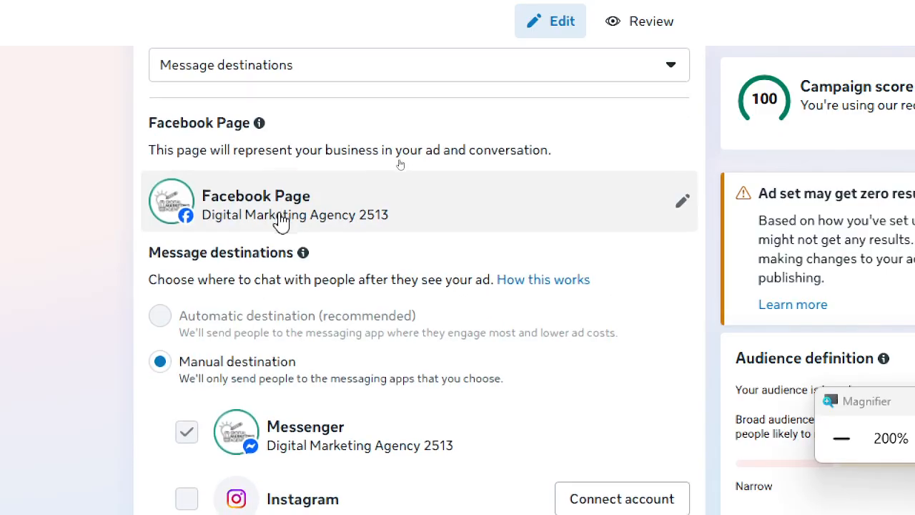
scroll(282, 221, "down", 12)
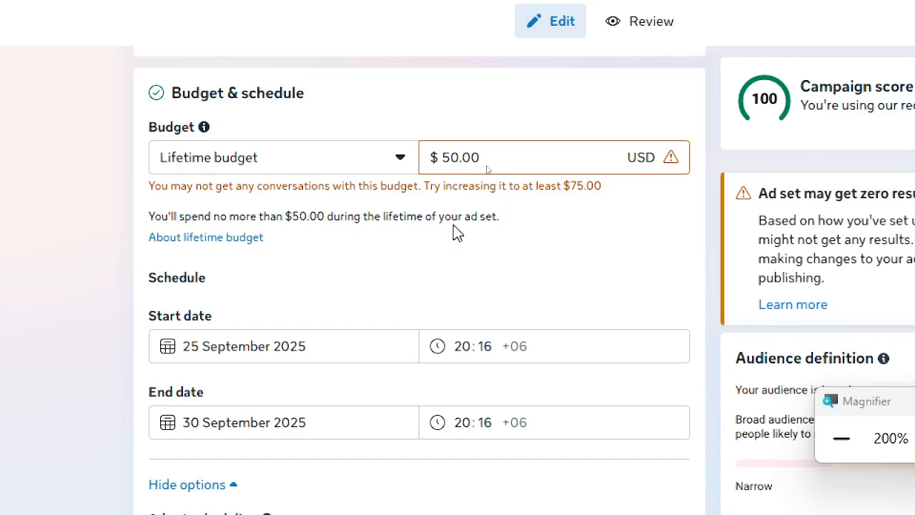
left_click_drag(505, 151, 363, 163)
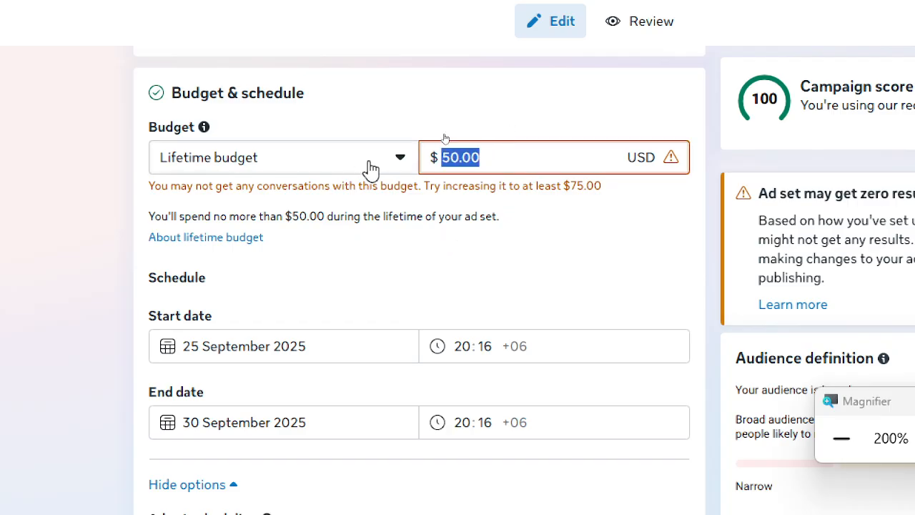
type("5")
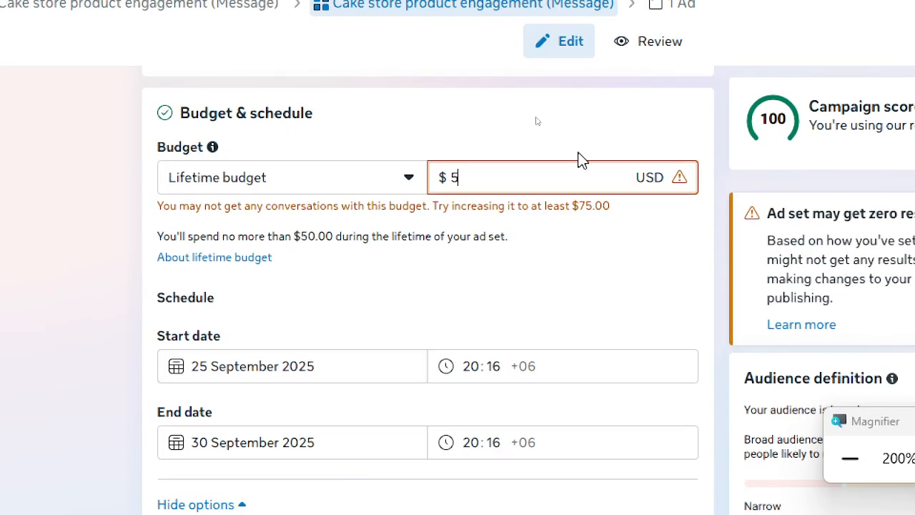
left_click(513, 243)
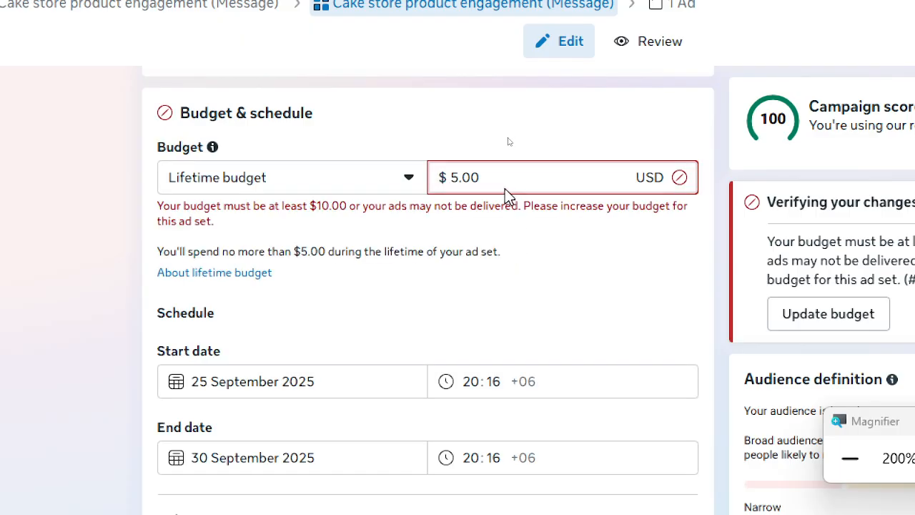
Step: Set the lifetime budget to $10
left_click(439, 178)
type("10")
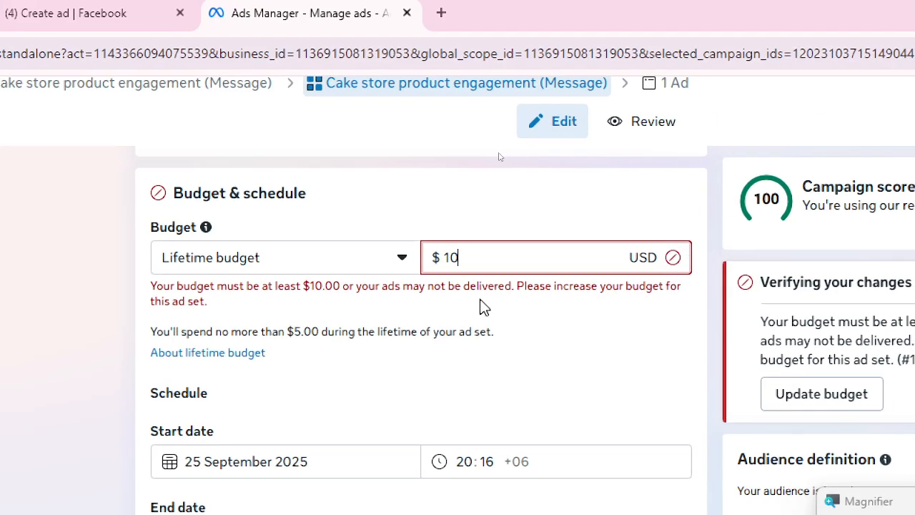
scroll(437, 336, "down", 2)
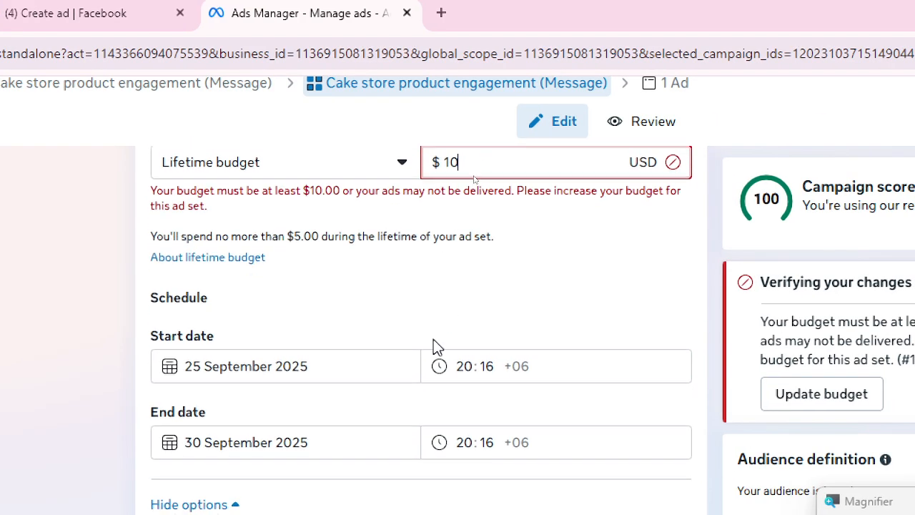
left_click(338, 375)
left_click(510, 370)
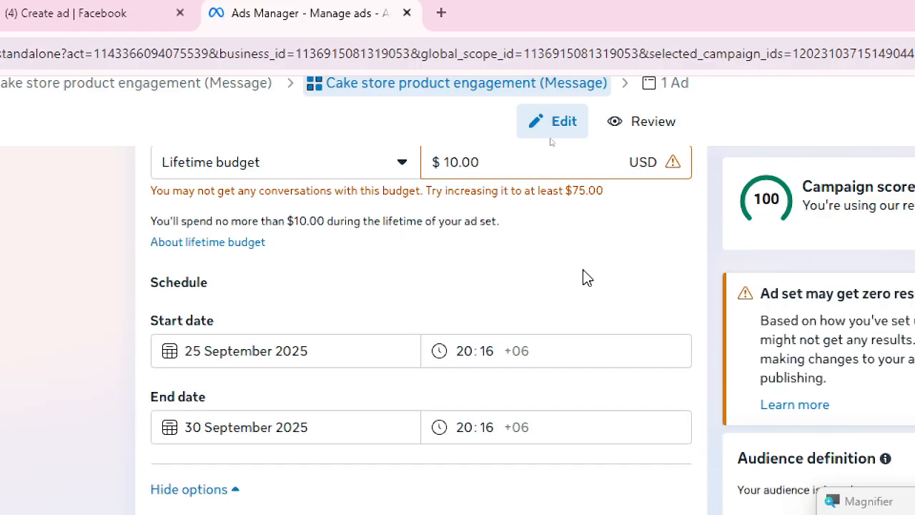
scroll(576, 272, "up", 2)
scroll(554, 335, "down", 1)
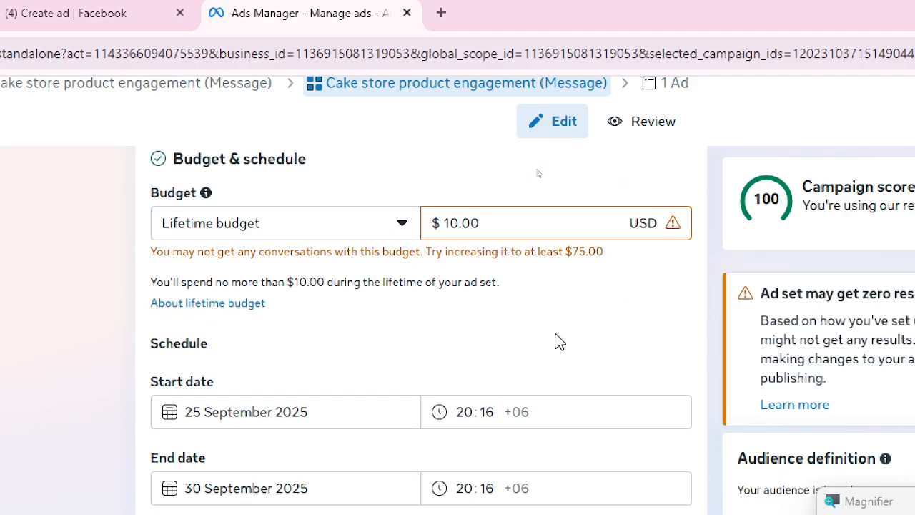
left_click(454, 165)
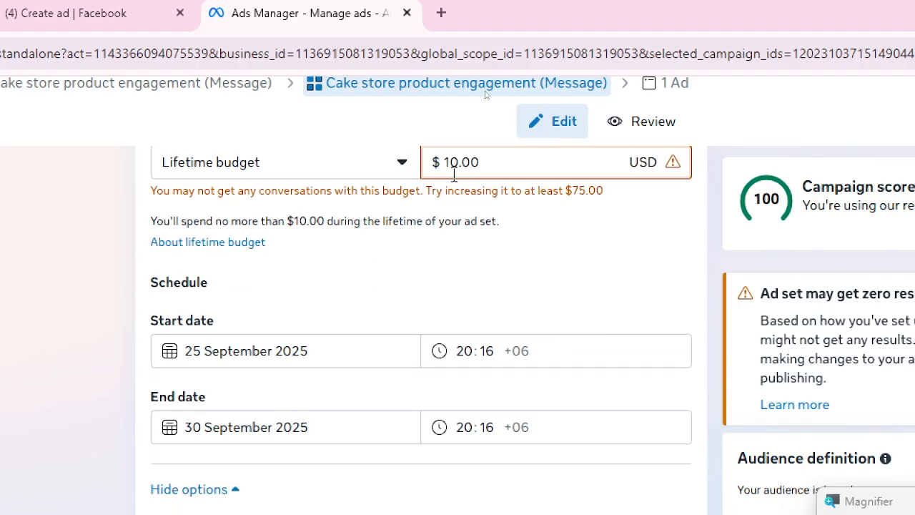
scroll(644, 307, "up", 1)
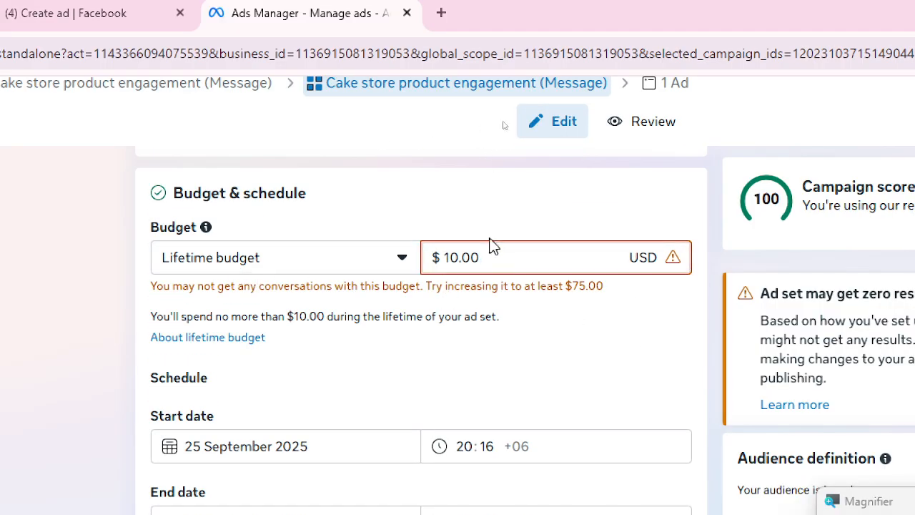
scroll(449, 286, "down", 4)
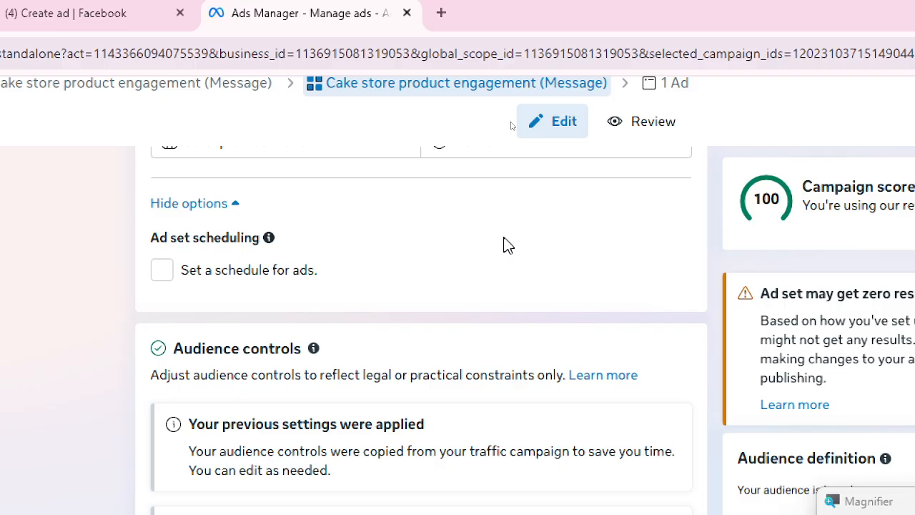
scroll(410, 342, "up", 3)
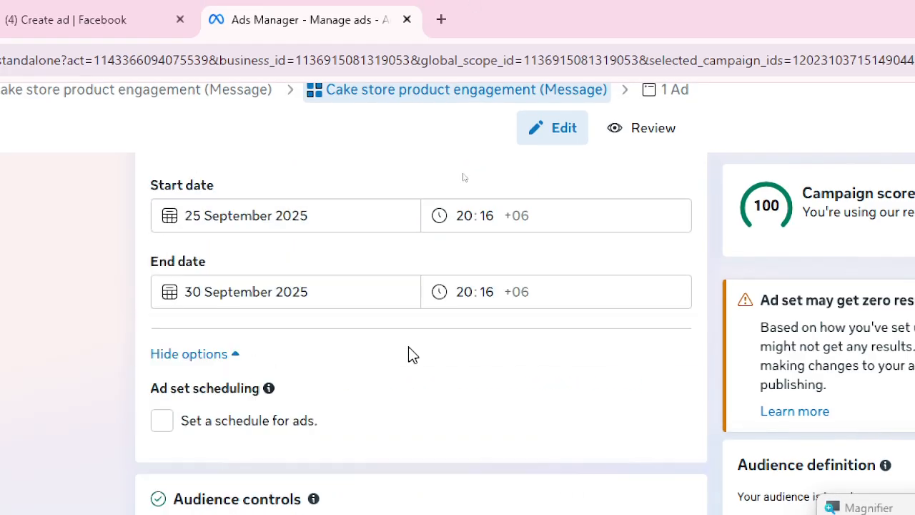
scroll(410, 347, "down", 3)
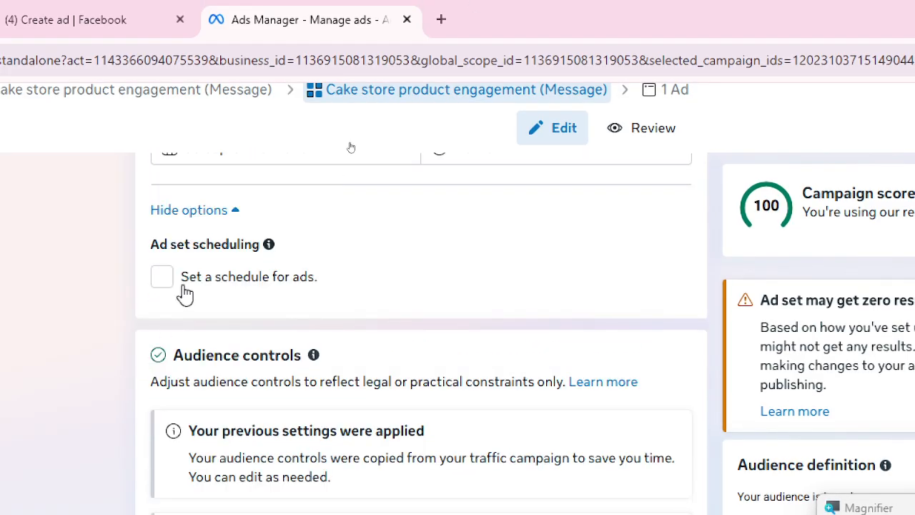
left_click(167, 286)
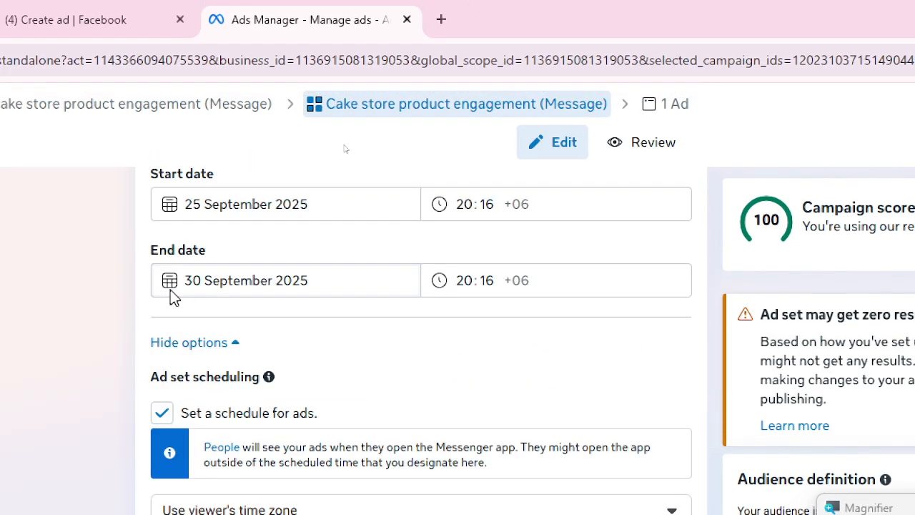
scroll(264, 315, "down", 1)
scroll(265, 315, "down", 4)
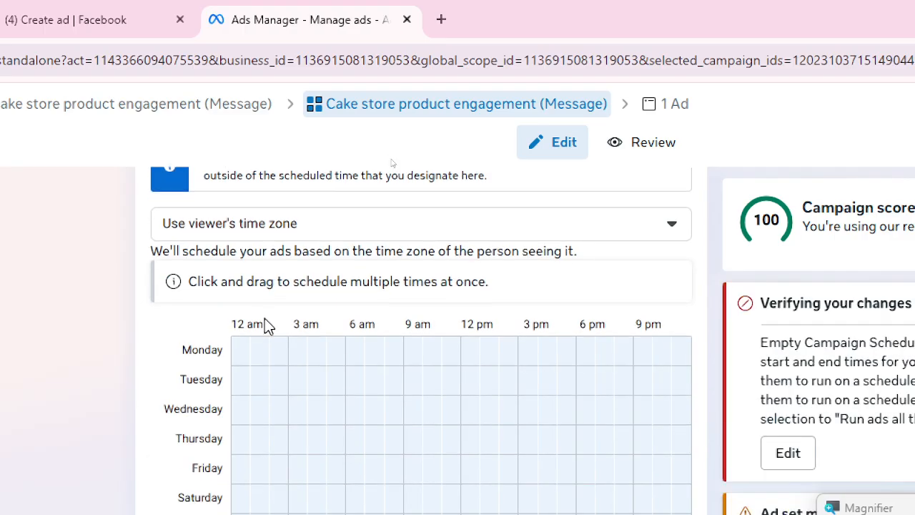
scroll(222, 366, "down", 2)
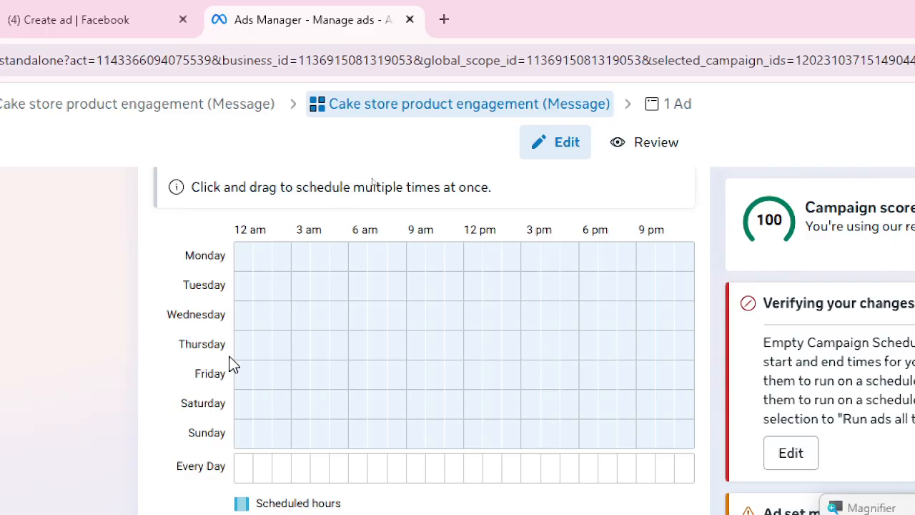
scroll(243, 372, "up", 3)
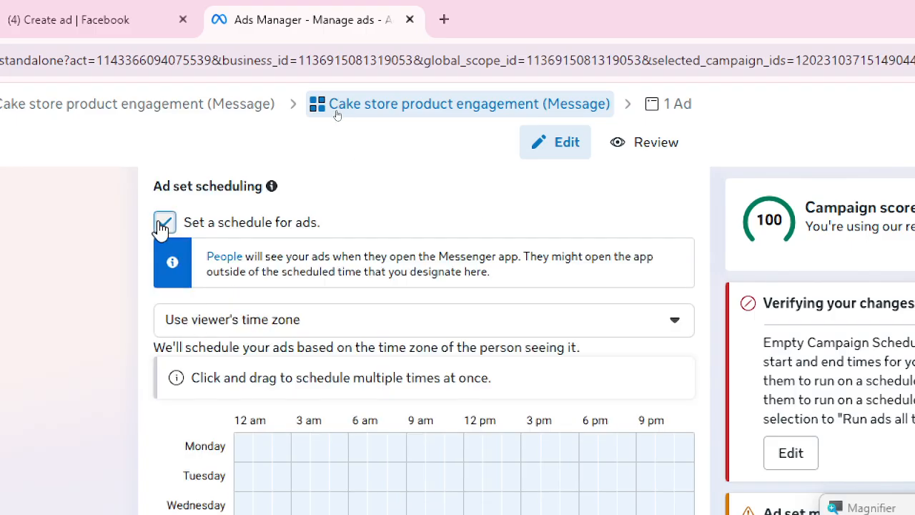
left_click(162, 224)
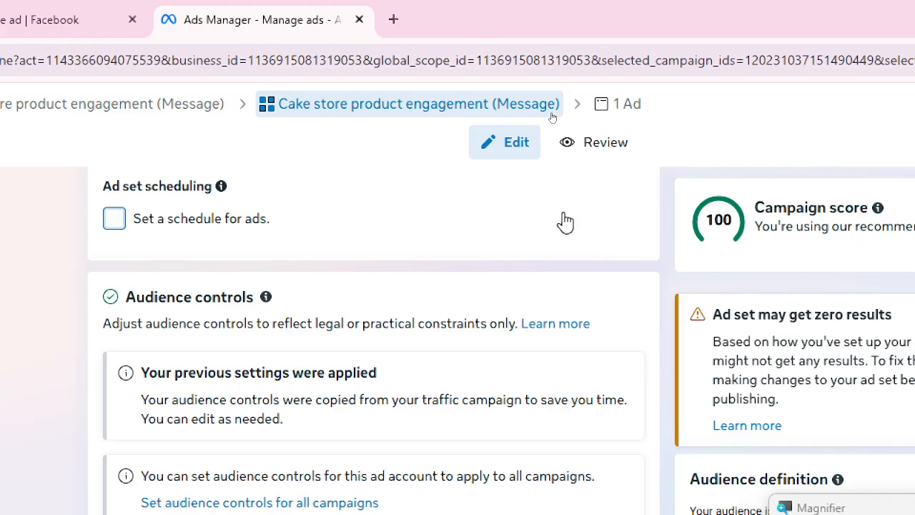
Step: Switch the audience section to the original audience options
scroll(330, 335, "down", 3)
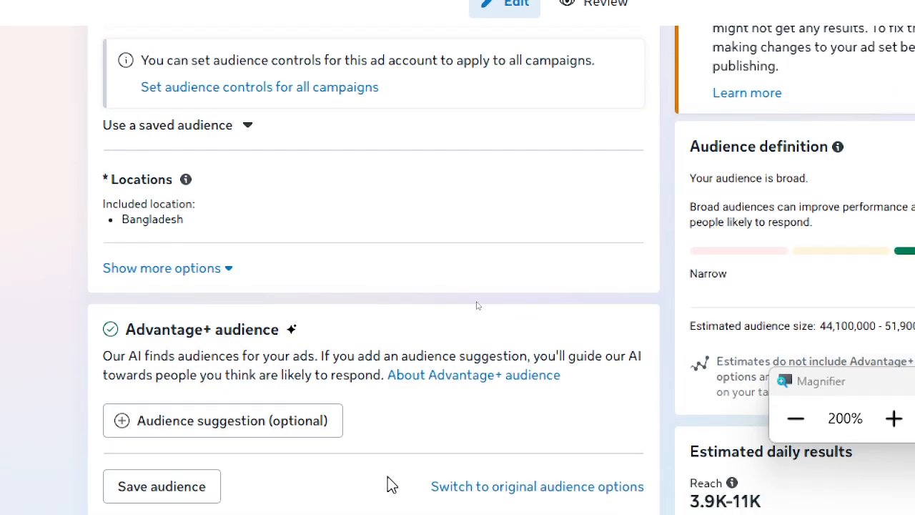
key("super+minus")
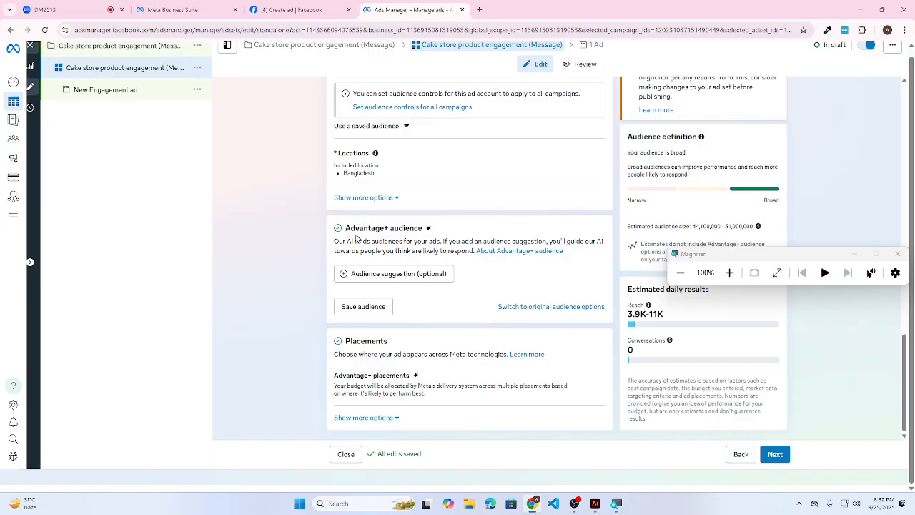
left_click_drag(353, 240, 409, 229)
left_click(409, 229)
left_click(897, 254)
key("ctrl+plus")
key("ctrl+plus")
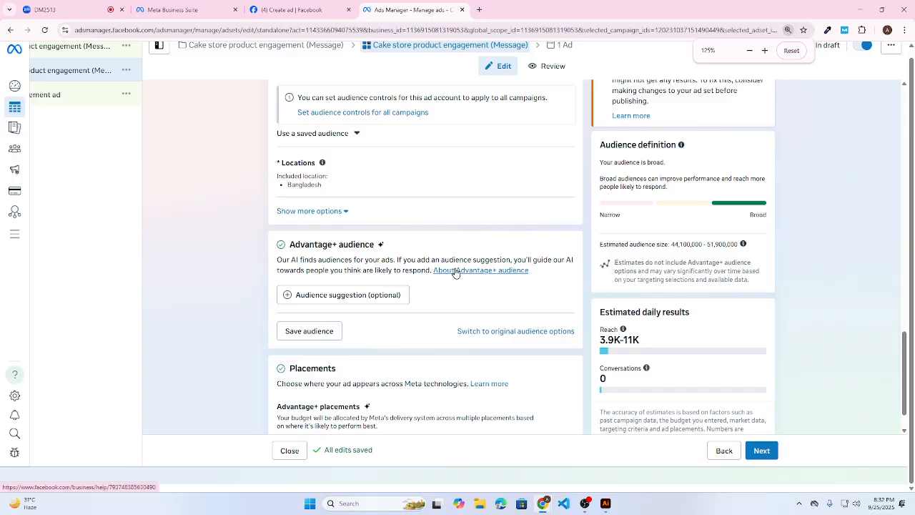
scroll(463, 260, "down", 1)
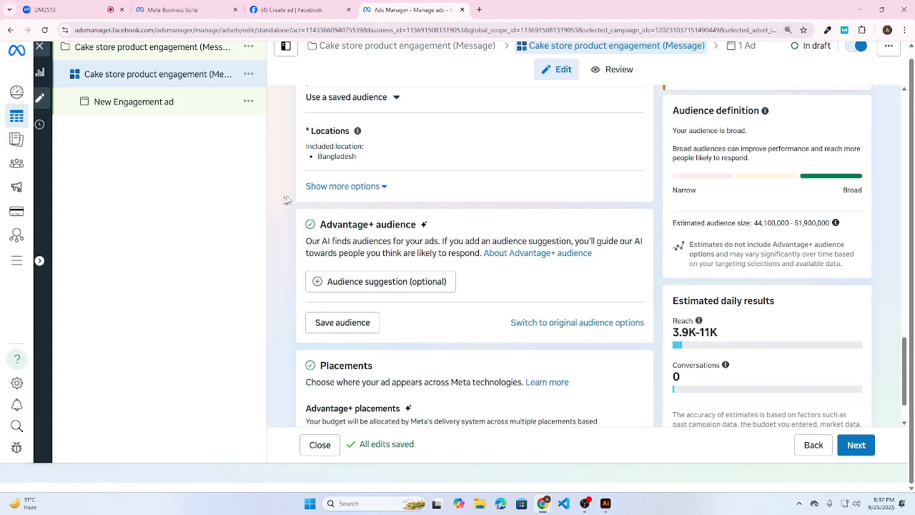
left_click(572, 326)
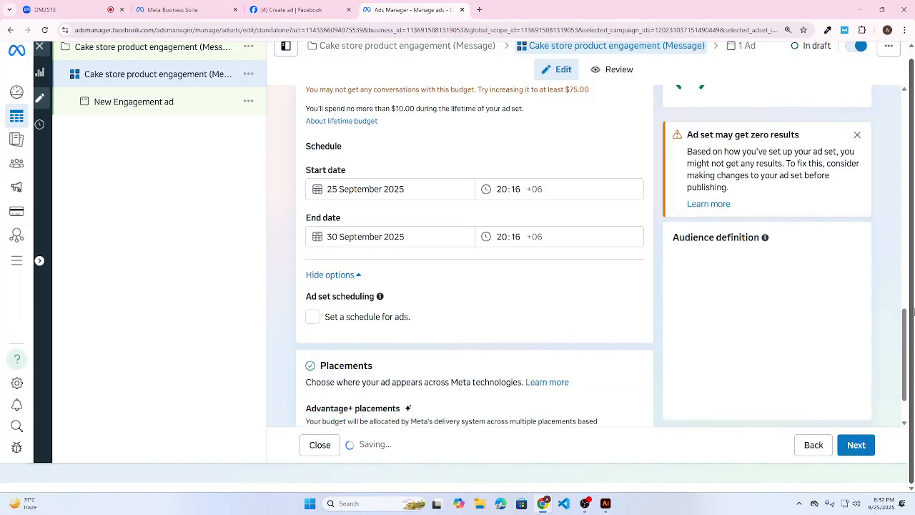
Step: Examine the original audience settings: custom audiences, exclusions, locations, age and gender
scroll(491, 294, "down", 4)
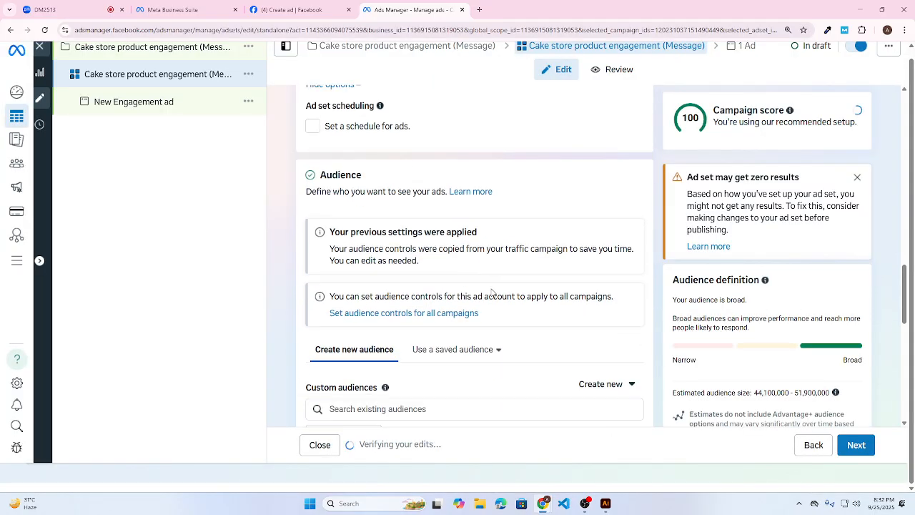
scroll(517, 278, "up", 1)
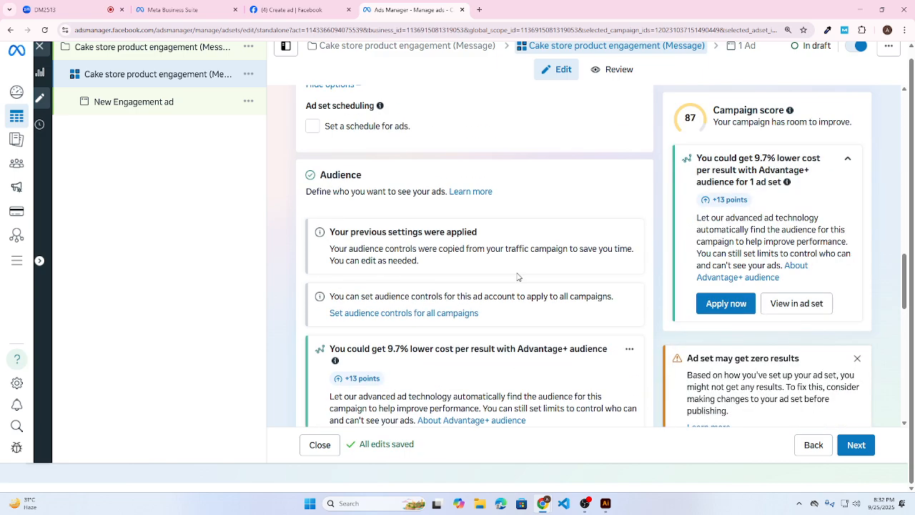
scroll(539, 281, "down", 3)
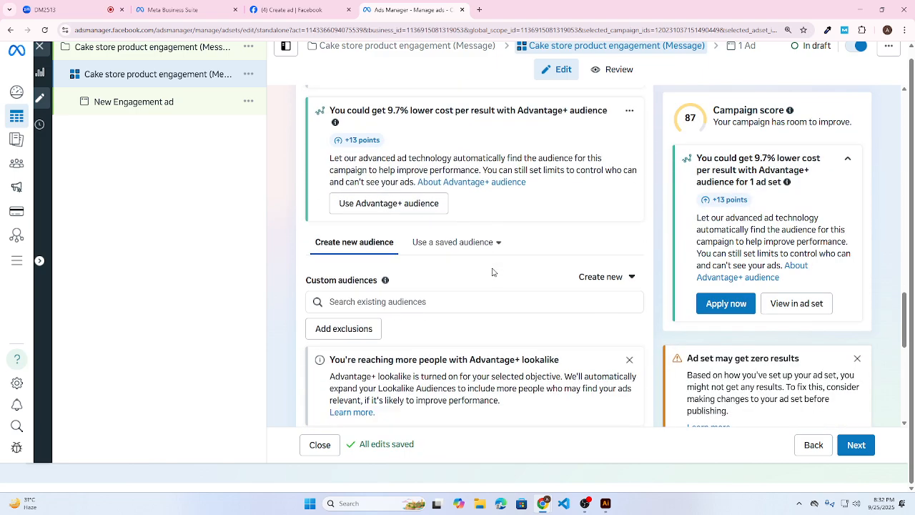
scroll(532, 284, "down", 1)
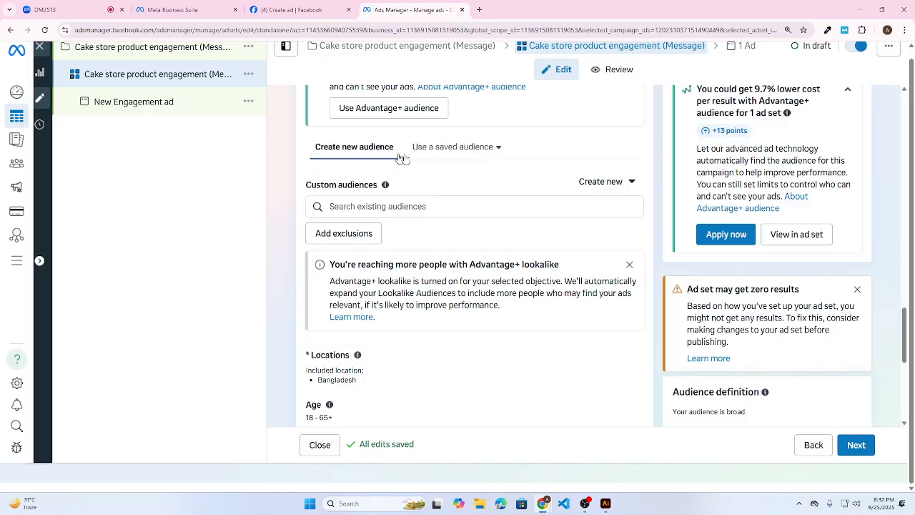
scroll(559, 231, "down", 1)
left_click_drag(312, 138, 362, 140)
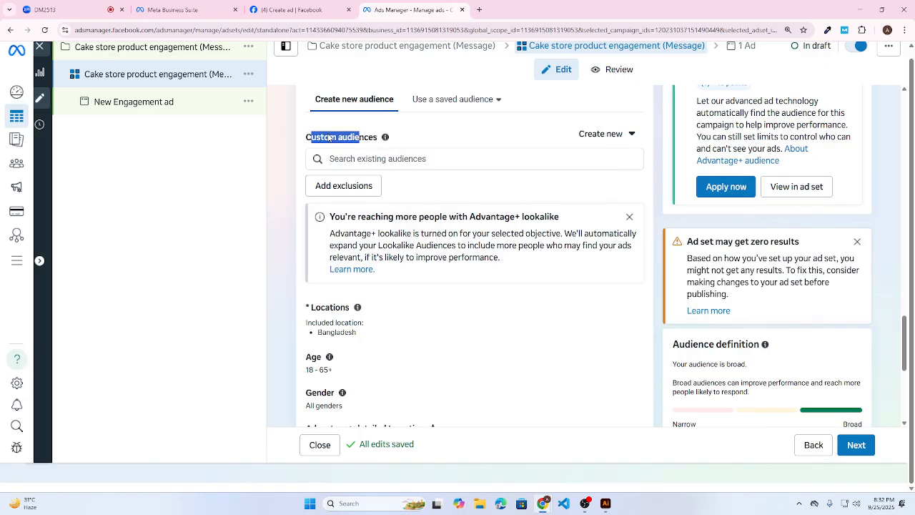
left_click(330, 138)
scroll(328, 216, "down", 2)
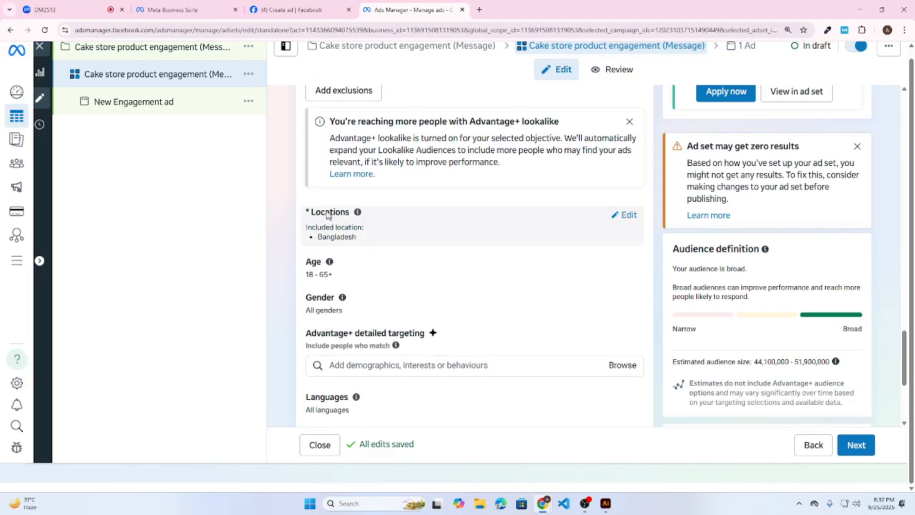
Step: Edit the ad set's locations and replace Bangladesh with Dhanmondi, Dhaka
double_click(329, 213)
left_click(623, 219)
scroll(409, 256, "down", 2)
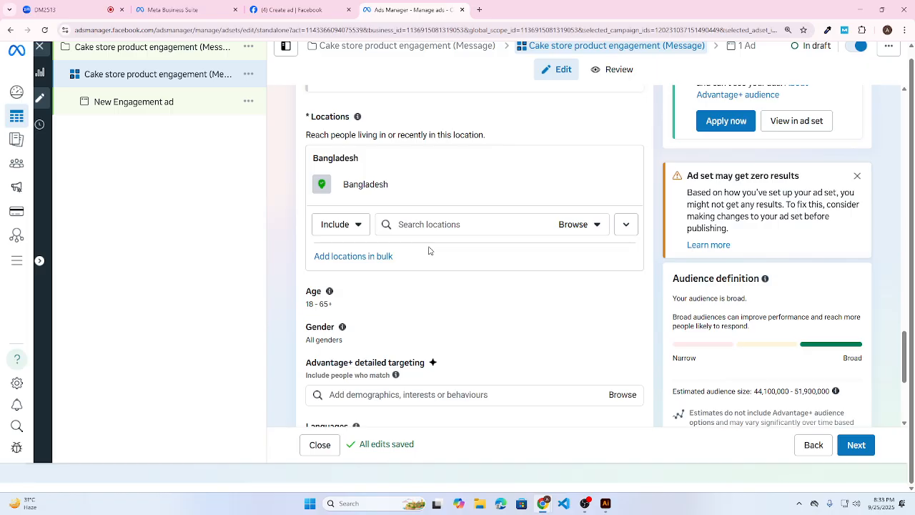
left_click(416, 219)
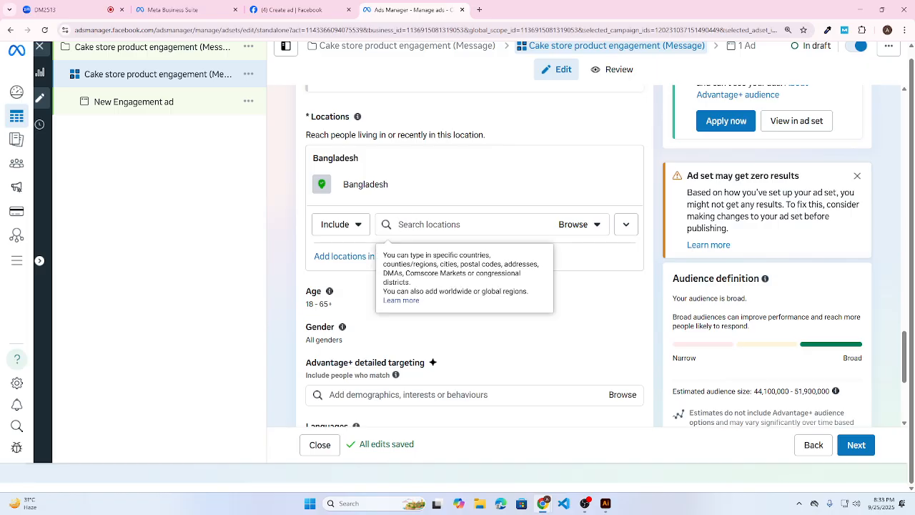
type("dhanmo")
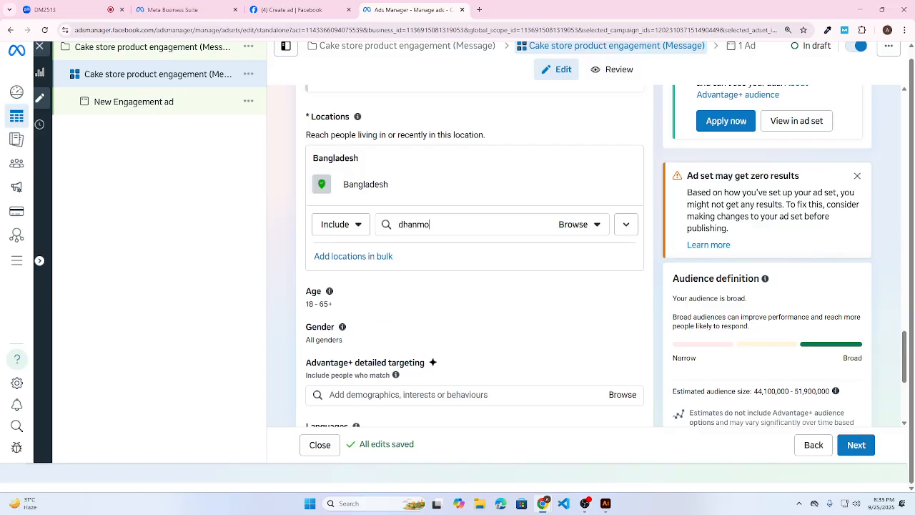
type("ndi")
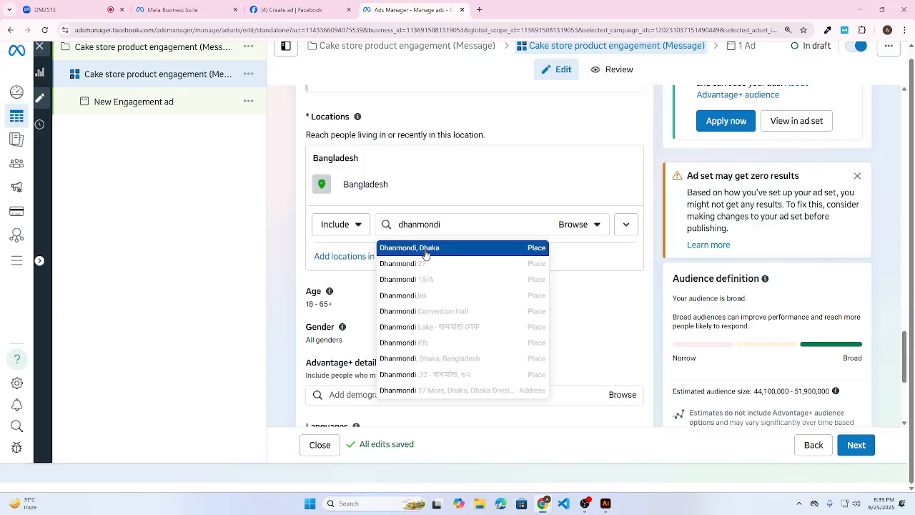
left_click(424, 250)
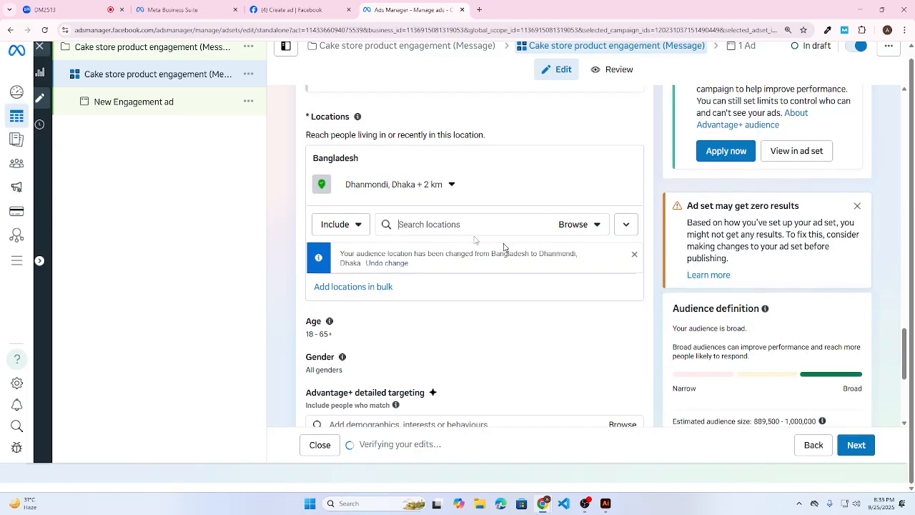
Step: Show the location map and set the Dhanmondi, Dhaka radius to 5 km
left_click(626, 225)
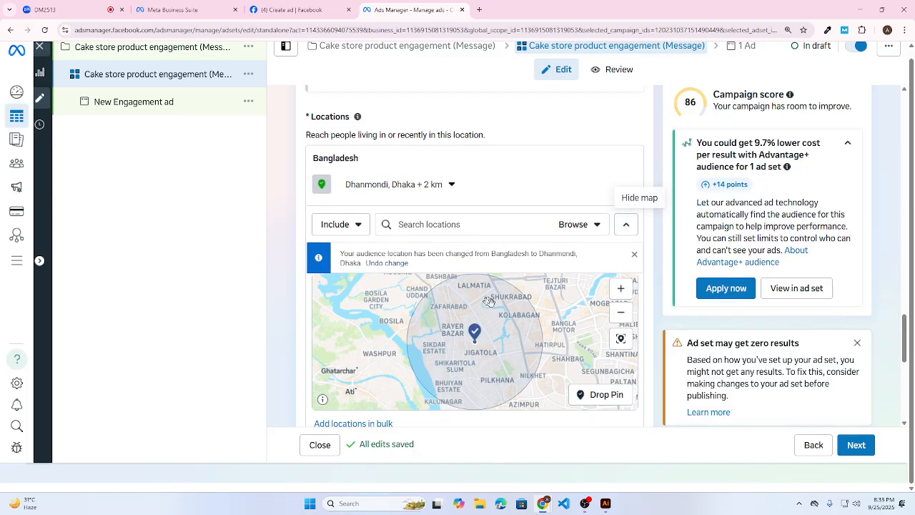
left_click_drag(480, 366, 502, 343)
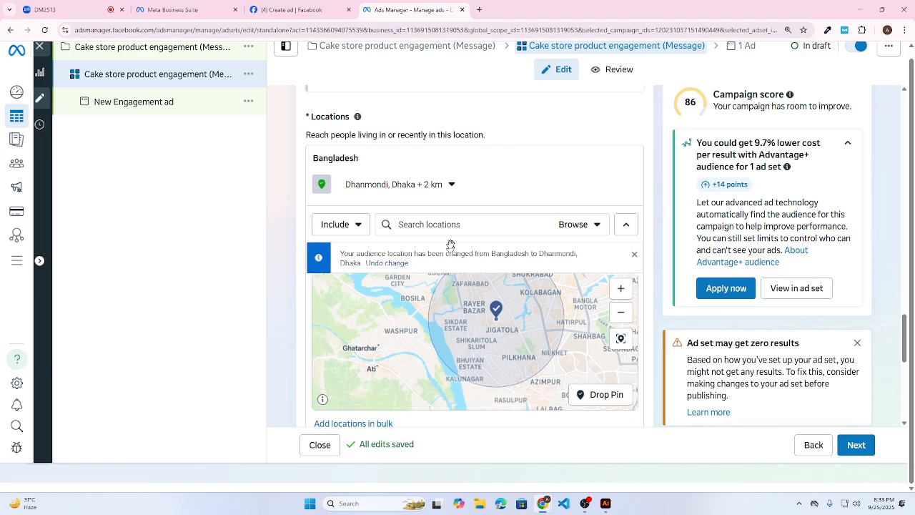
left_click(441, 192)
type("5")
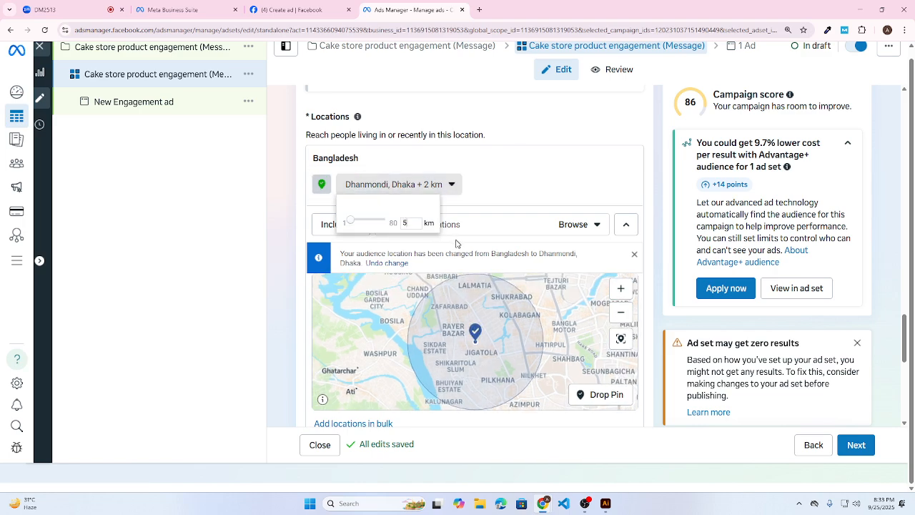
left_click(494, 242)
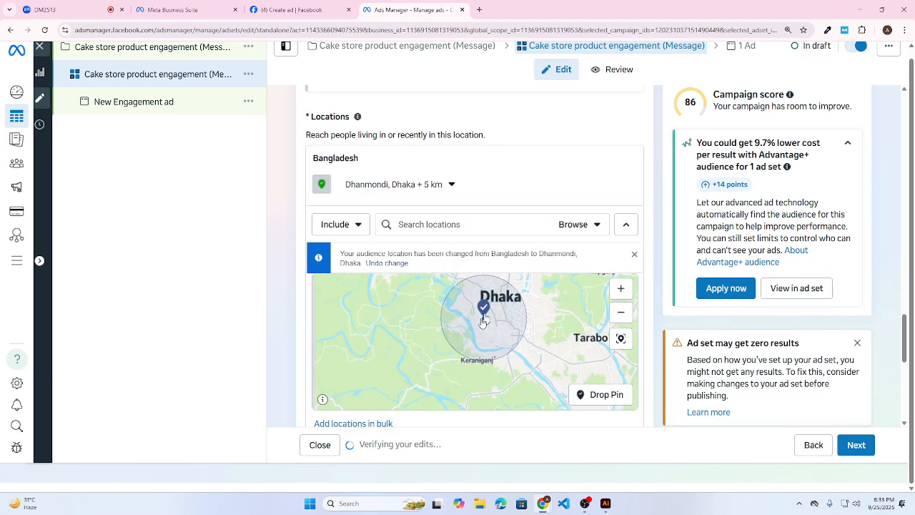
Step: Switch location targeting to Exclude and drop an excluded pin on the map southwest of Dhanmondi
scroll(484, 322, "up", 3)
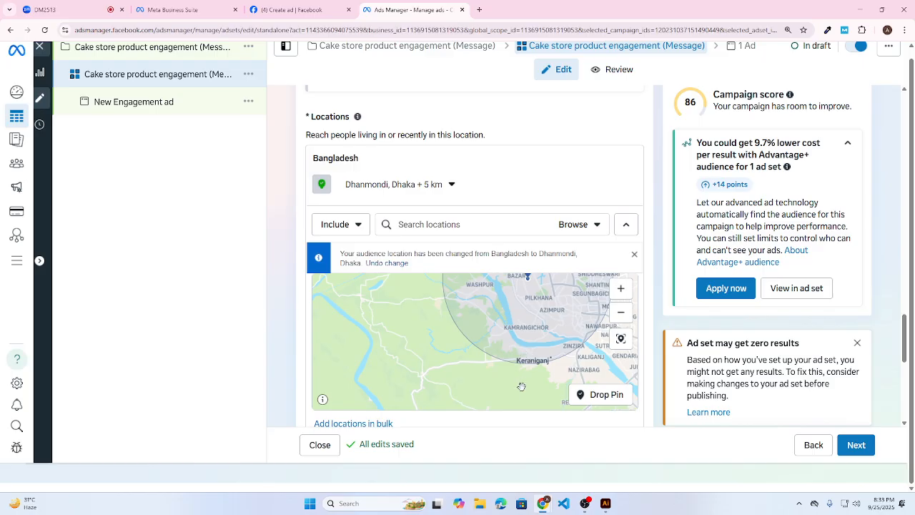
left_click(342, 229)
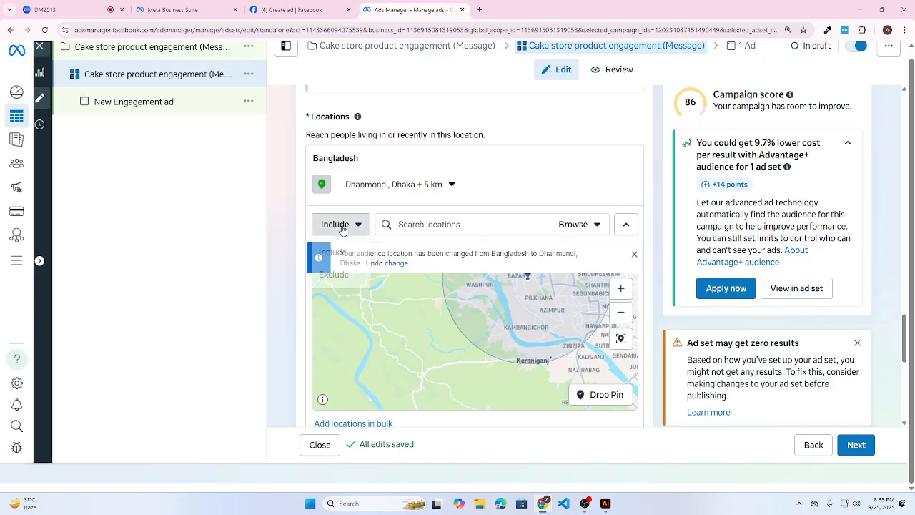
left_click(341, 279)
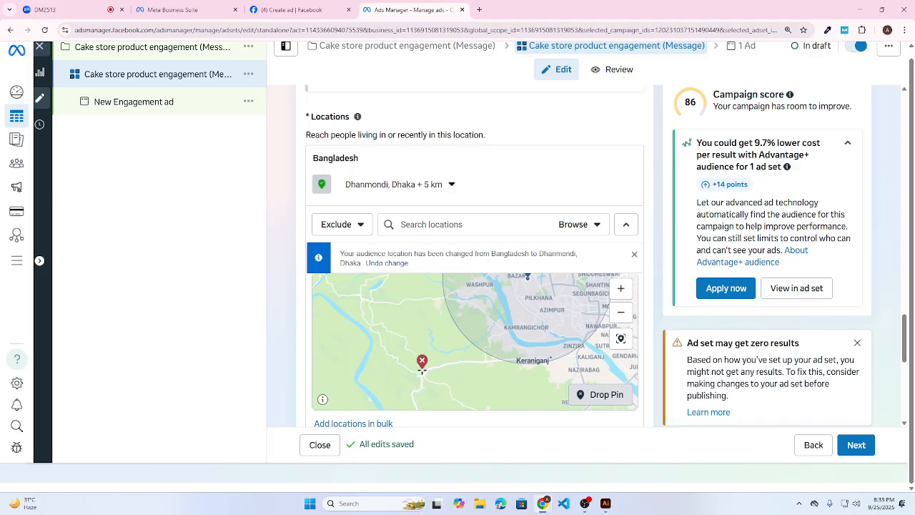
left_click(453, 362)
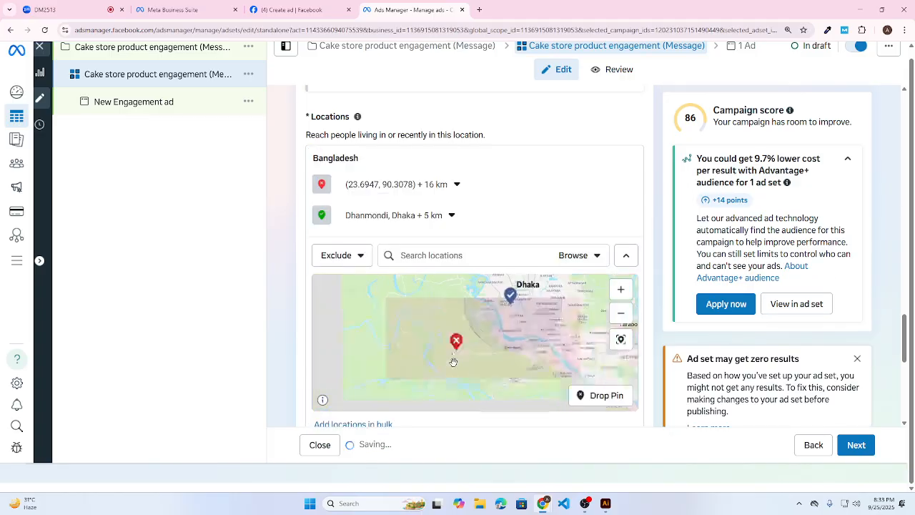
Step: Set the excluded pin's radius to 6 km
left_click(436, 184)
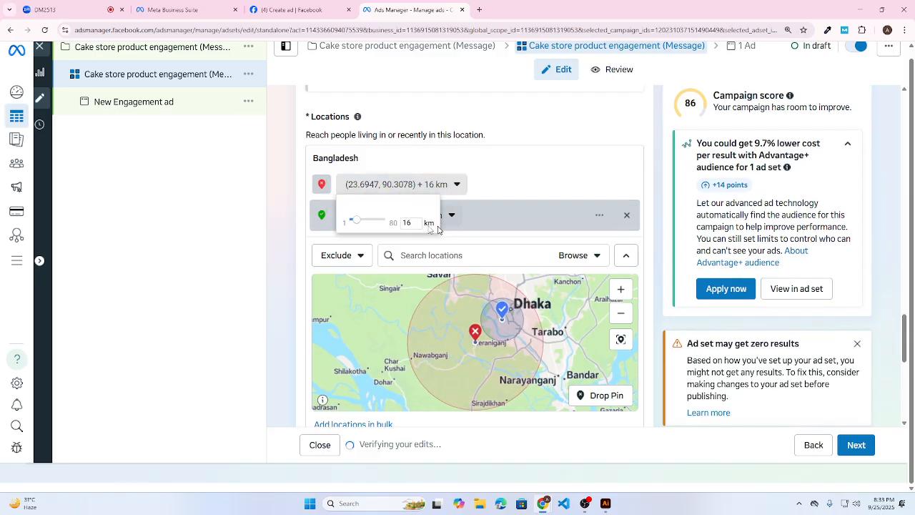
left_click_drag(357, 221, 354, 223)
left_click(469, 329)
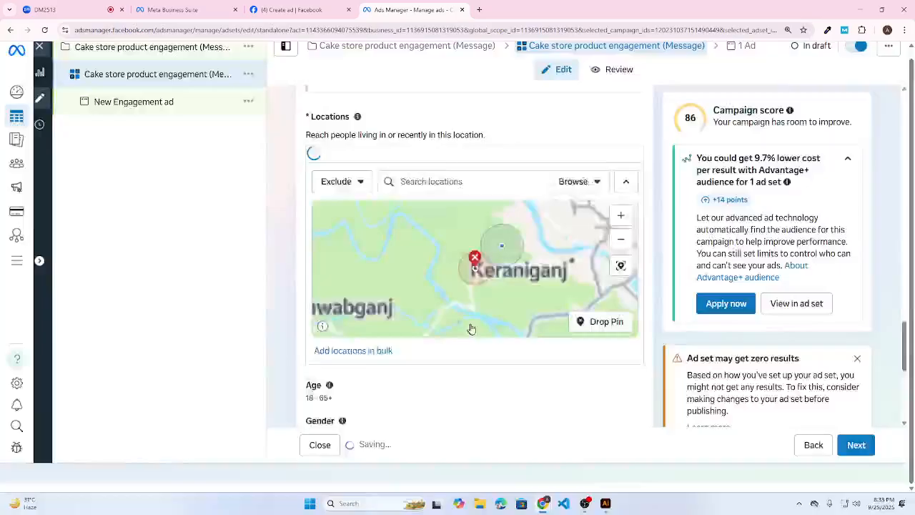
left_click_drag(543, 331, 483, 373)
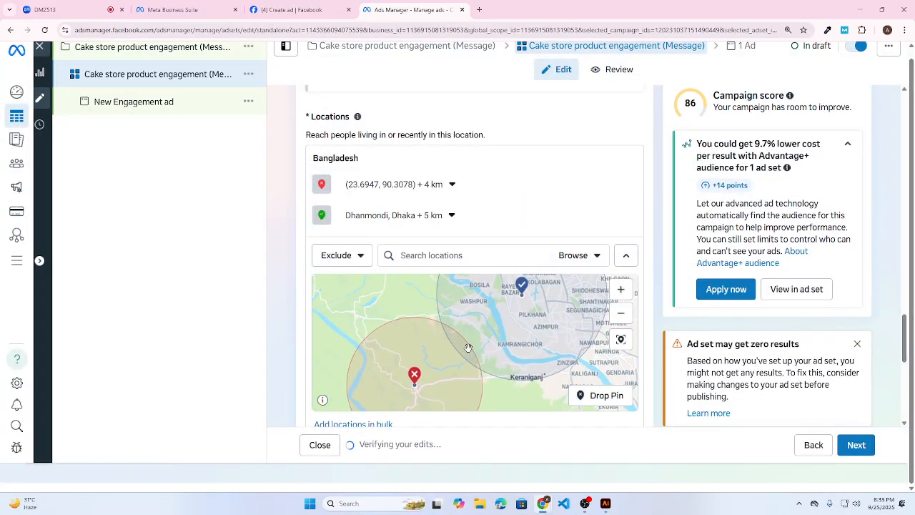
left_click(437, 184)
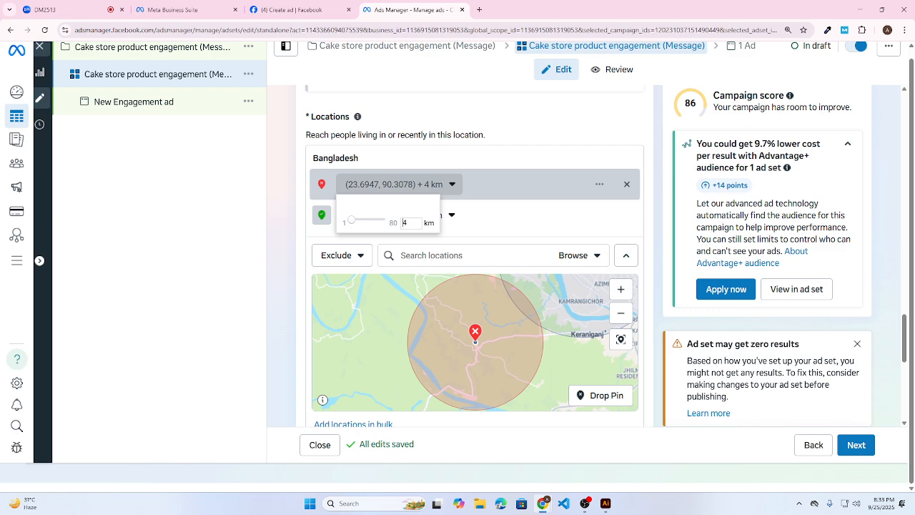
left_click_drag(410, 223, 389, 227)
type("6")
key("Return")
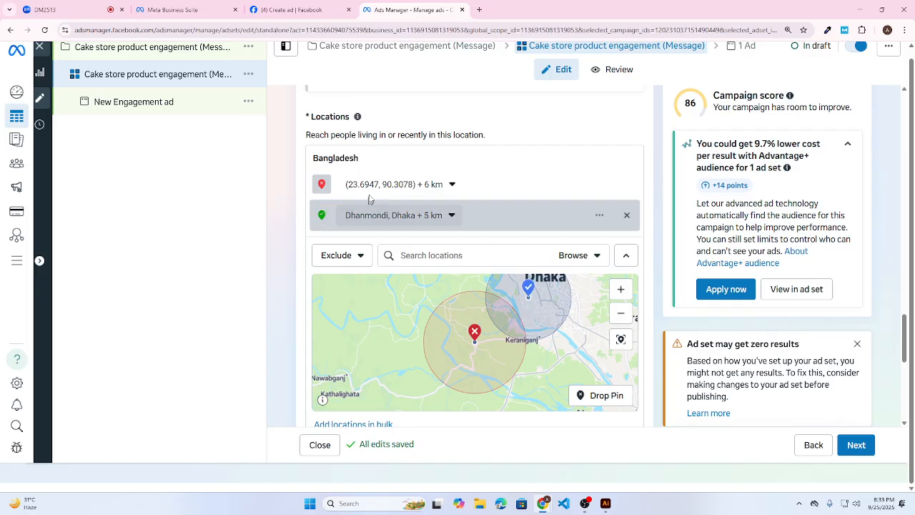
Step: Set the audience's maximum age to 49
left_click(433, 188)
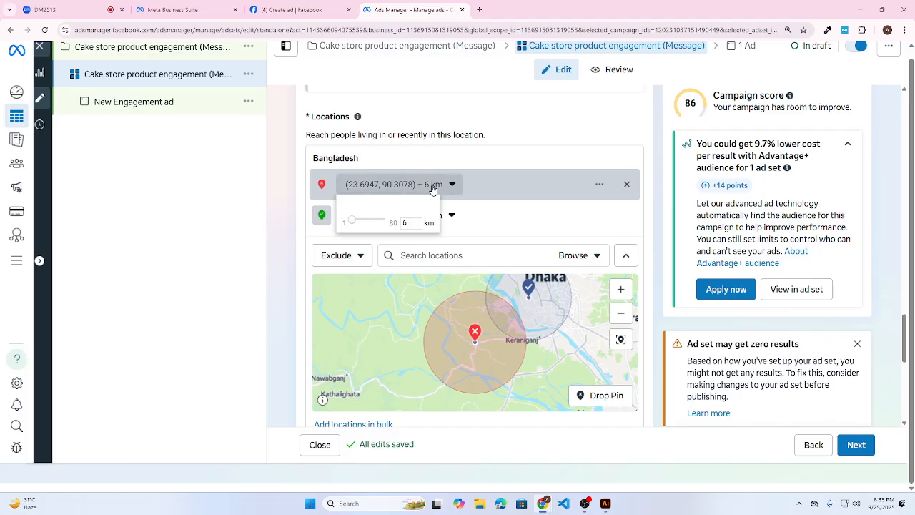
left_click(433, 188)
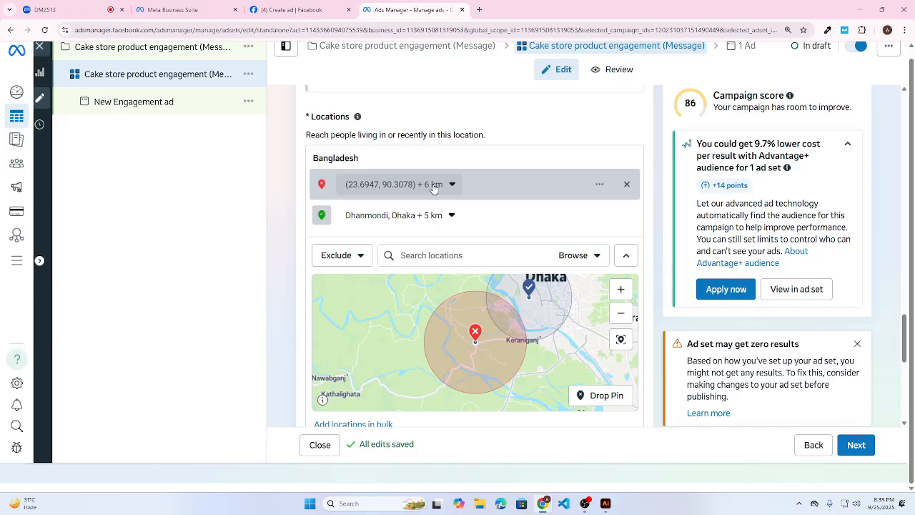
scroll(414, 286, "down", 3)
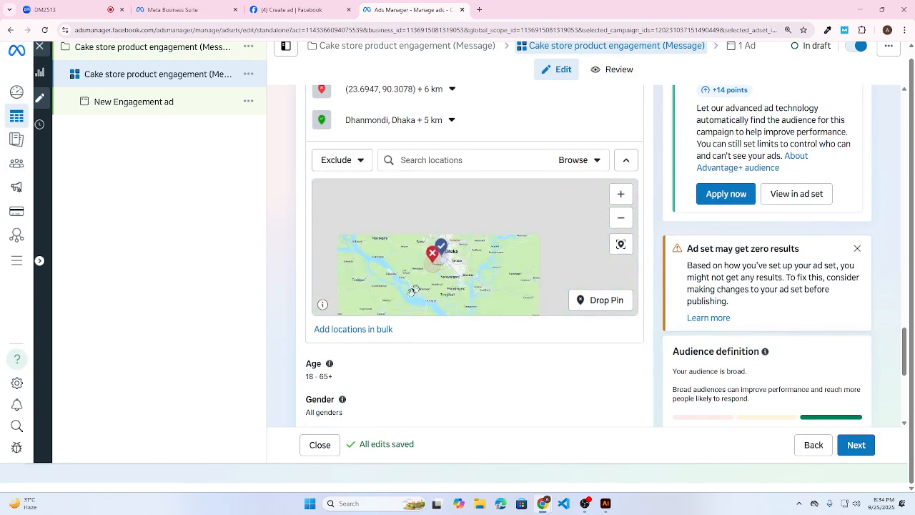
scroll(412, 292, "down", 2)
left_click(621, 274)
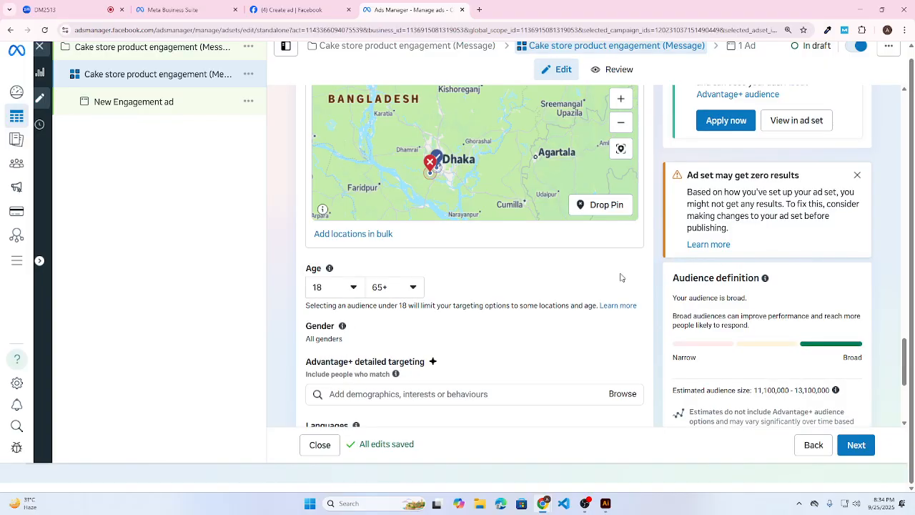
left_click(412, 288)
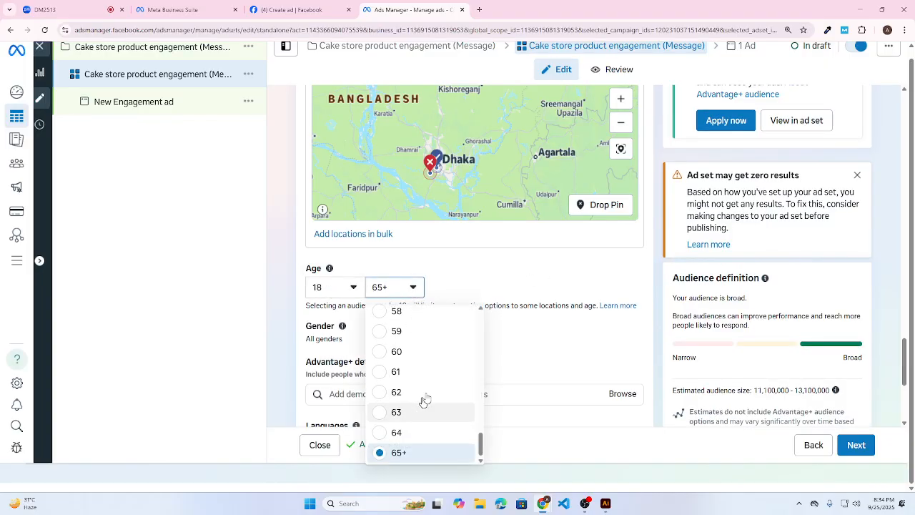
scroll(421, 386, "up", 5)
left_click(424, 310)
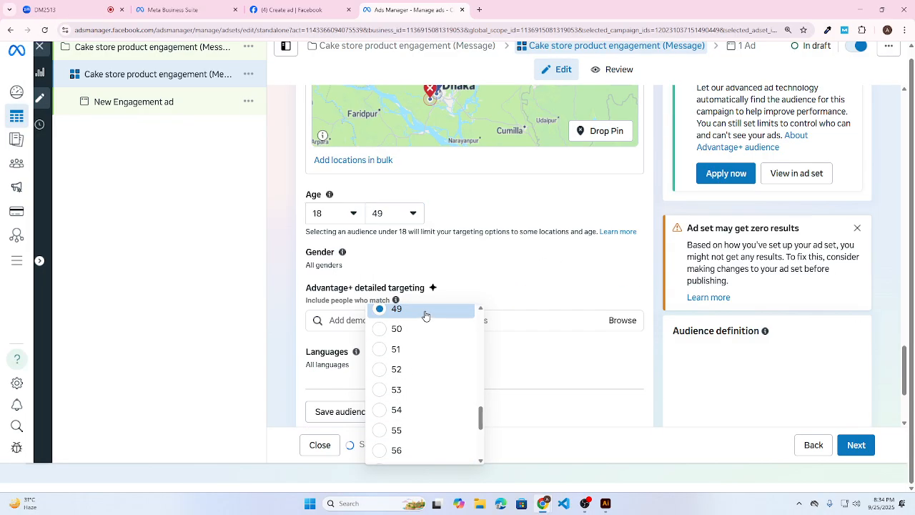
Step: Set the audience gender to Men
scroll(422, 322, "down", 3)
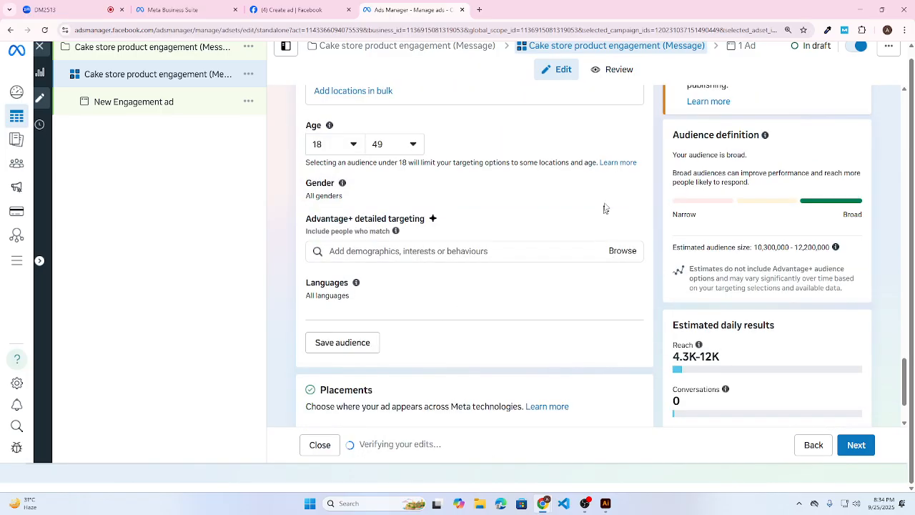
left_click(635, 184)
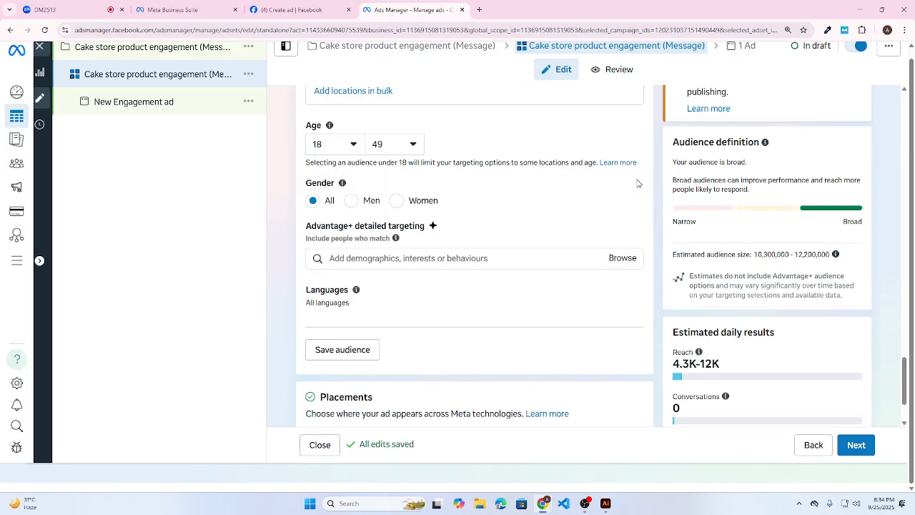
left_click(350, 201)
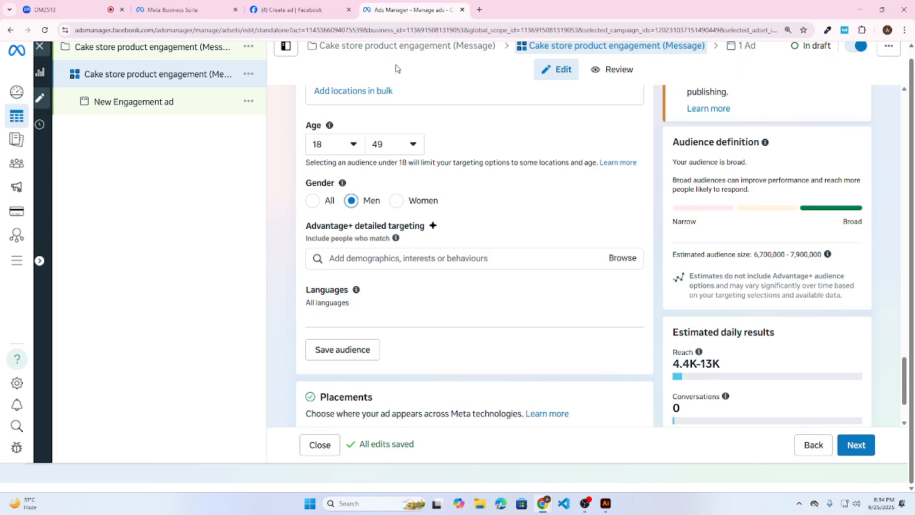
Step: Drop a second excluded location pin near central Dhaka on the map
scroll(411, 194, "up", 3)
scroll(486, 198, "up", 2)
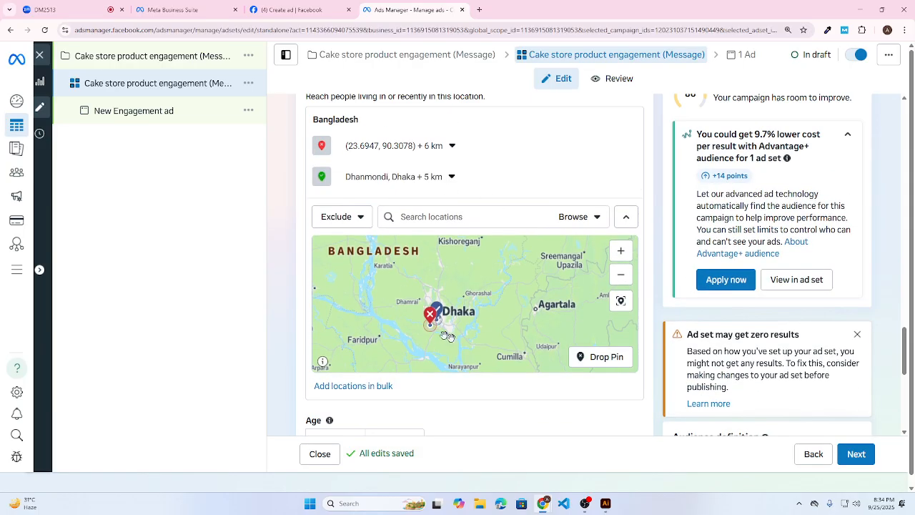
scroll(419, 332, "up", 5)
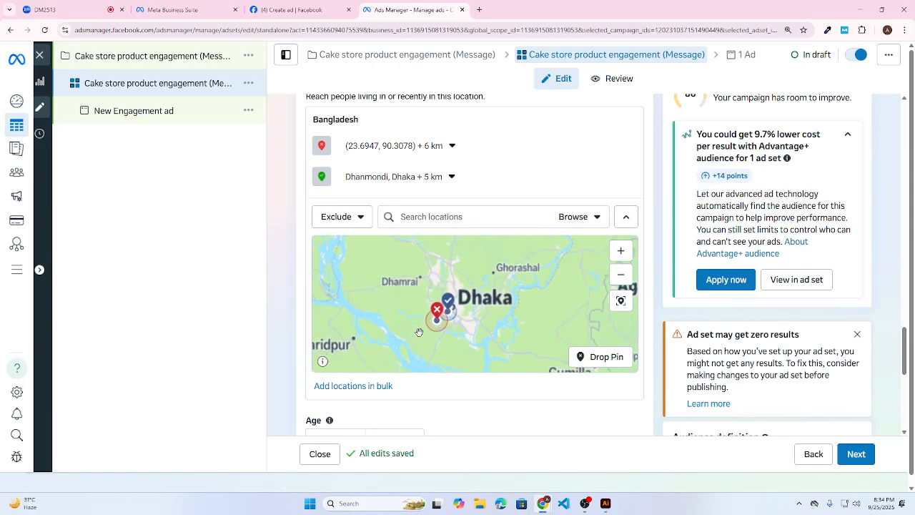
left_click_drag(535, 276, 513, 303)
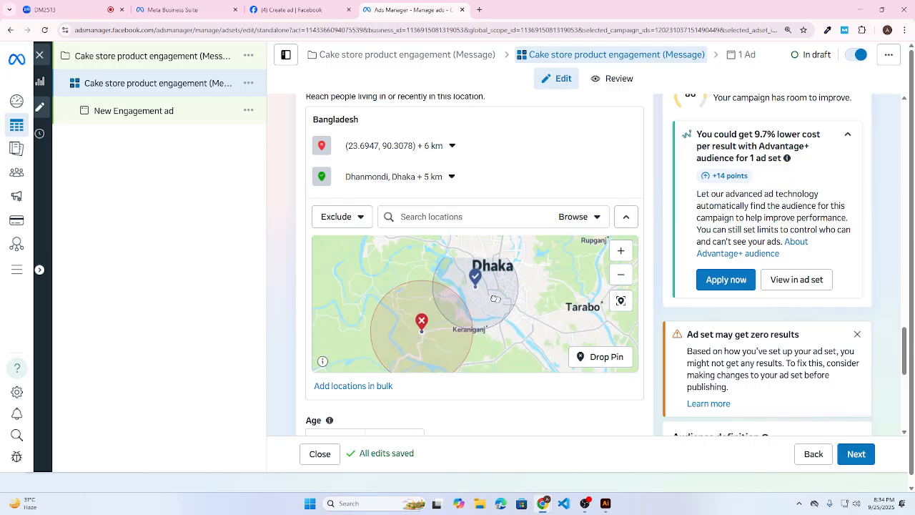
scroll(462, 299, "up", 2)
left_click(609, 358)
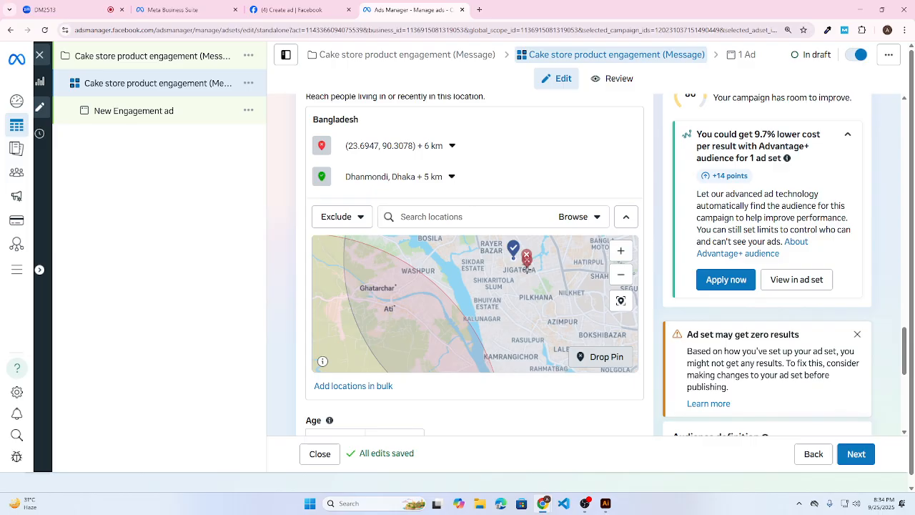
left_click(562, 277)
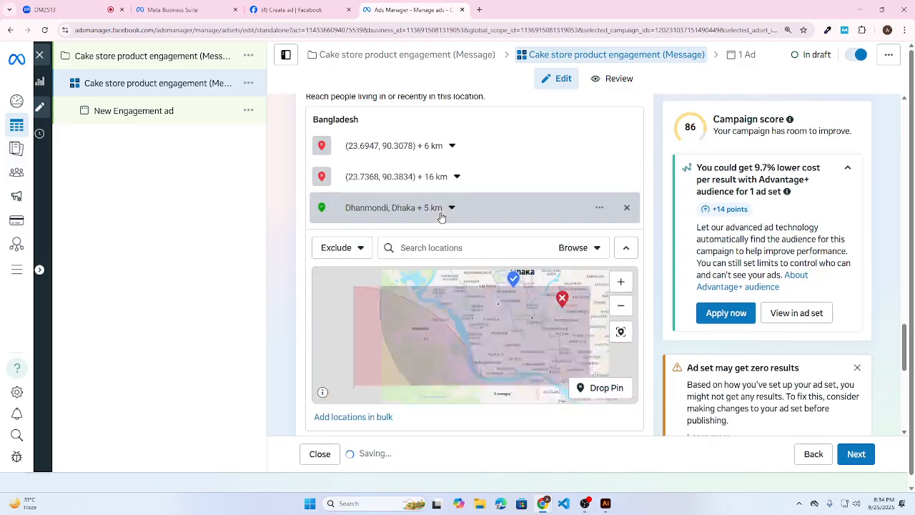
Step: Set the second excluded pin's radius to 1 km
left_click(434, 178)
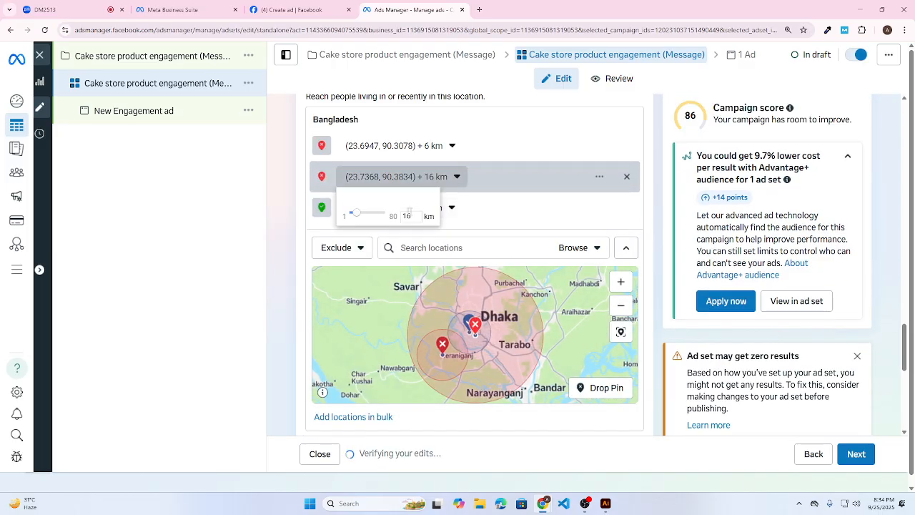
left_click_drag(412, 216, 384, 220)
type("1")
key("Return")
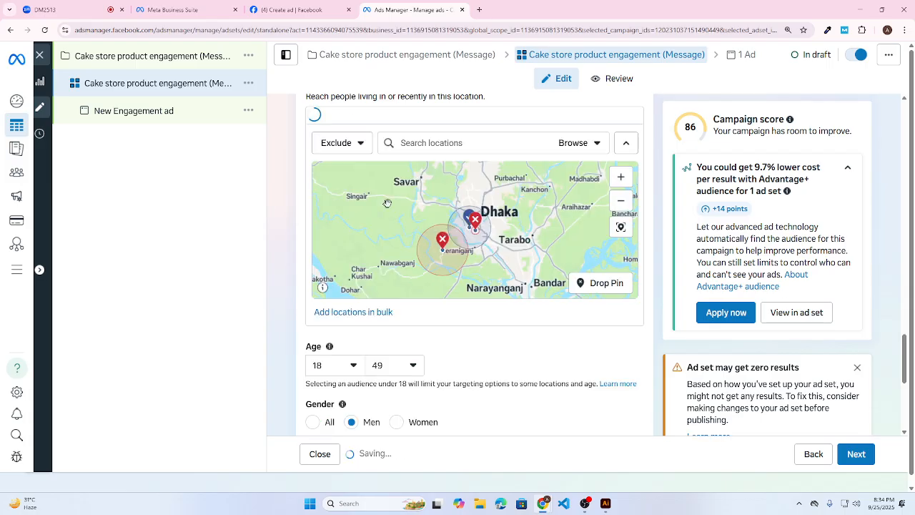
scroll(503, 343, "down", 1)
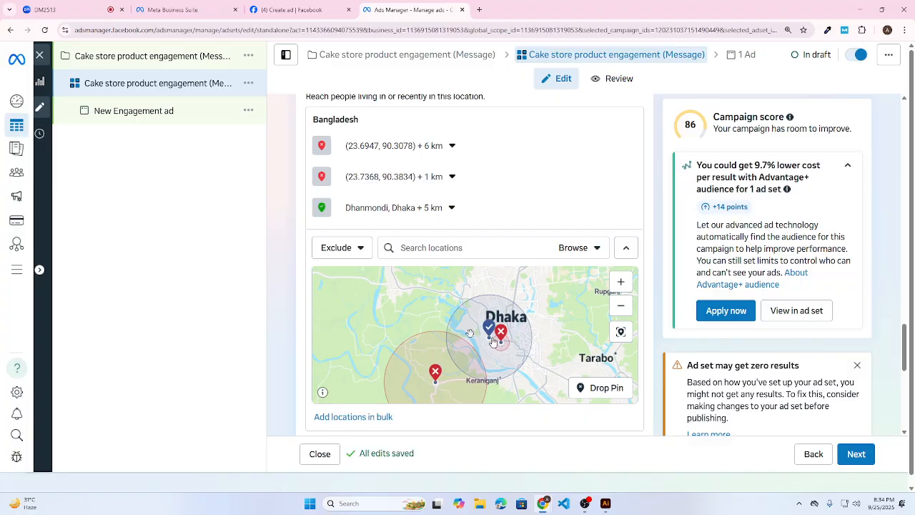
Step: Browse detailed targeting demographics by education level and include At high school, At university and At university (postgraduate)
scroll(548, 343, "down", 1)
scroll(295, 275, "down", 4)
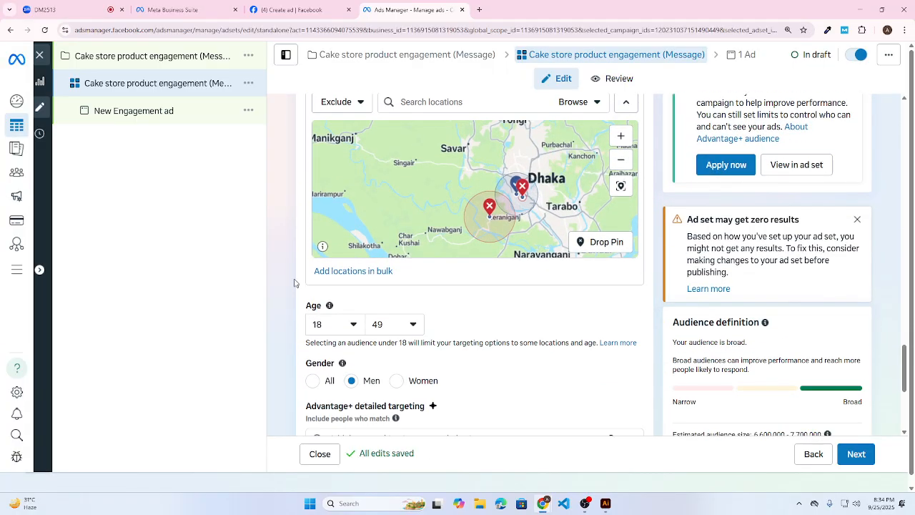
scroll(361, 302, "down", 1)
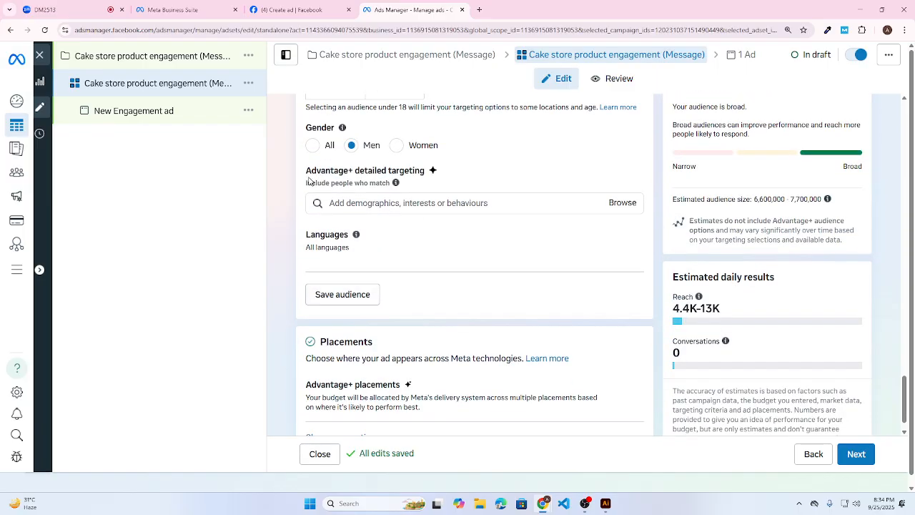
left_click_drag(307, 171, 451, 226)
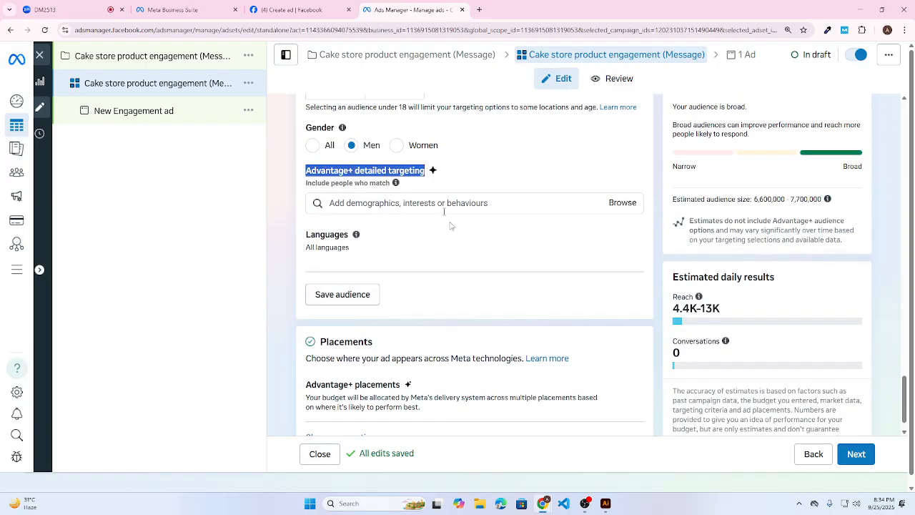
left_click(634, 202)
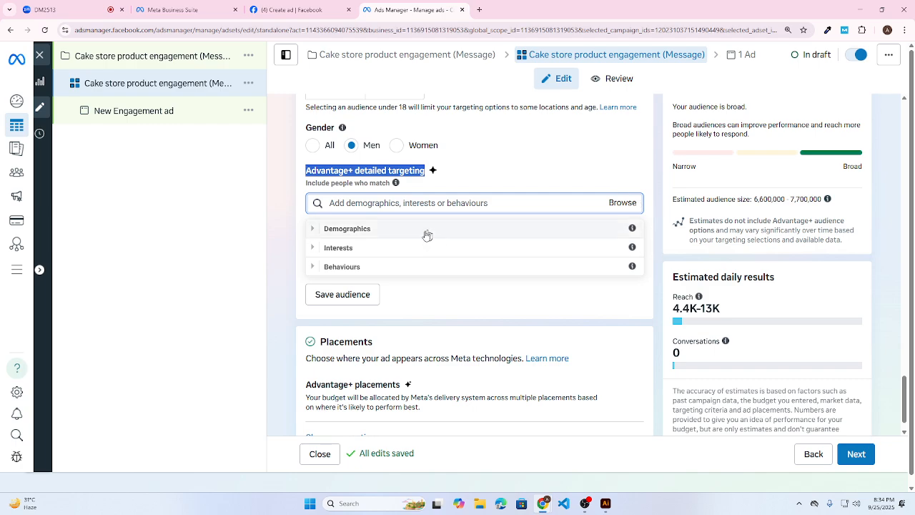
left_click(314, 230)
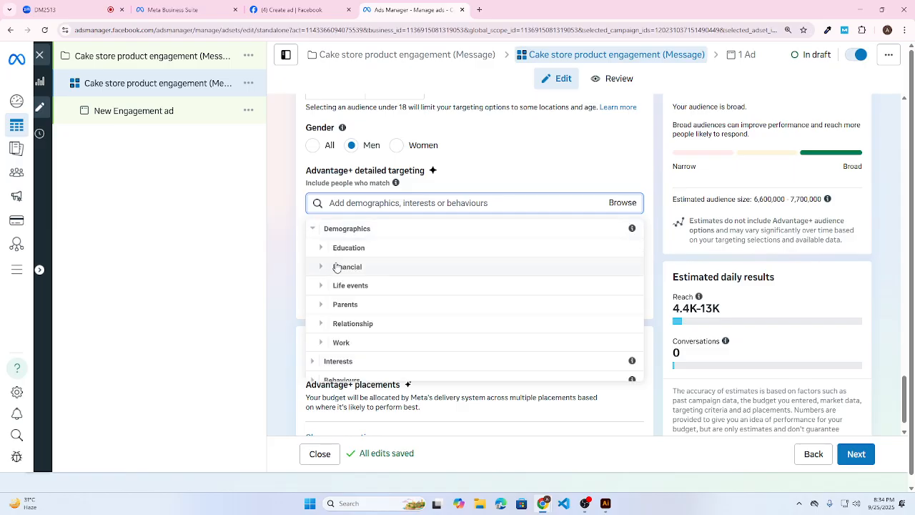
left_click(327, 248)
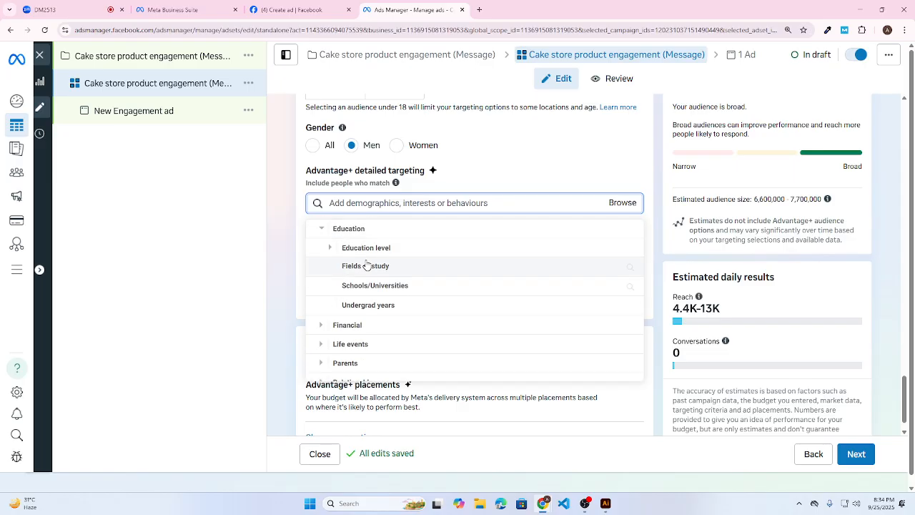
left_click(326, 250)
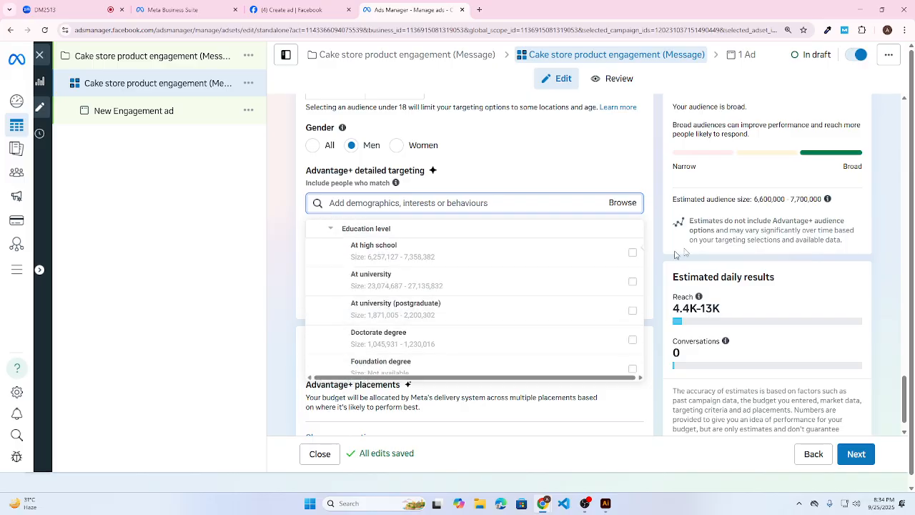
left_click(633, 257)
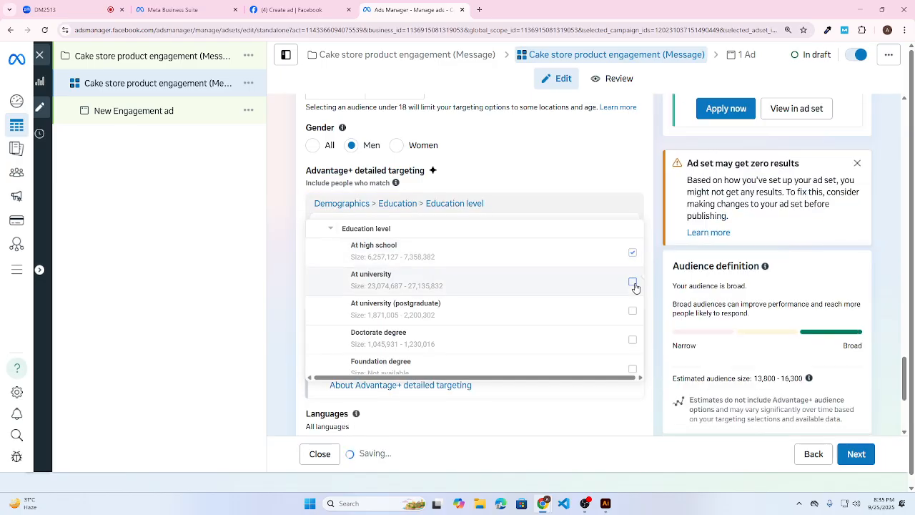
left_click(634, 283)
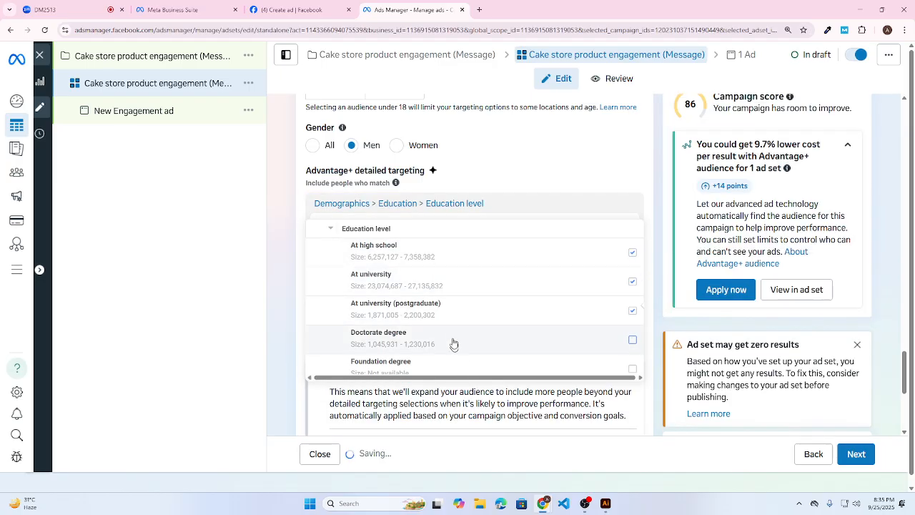
Step: Also include the Master's degree, Professional degree and University graduate education levels in detailed targeting
scroll(457, 335, "down", 3)
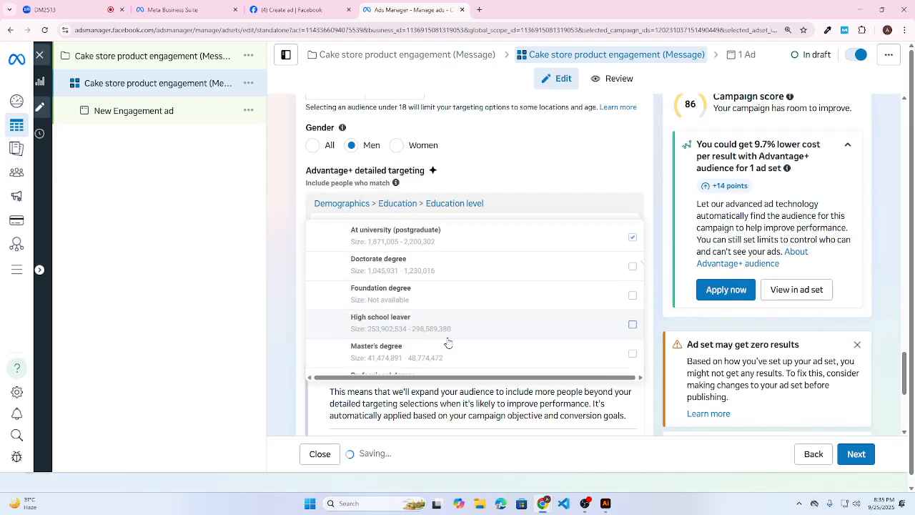
left_click(632, 286)
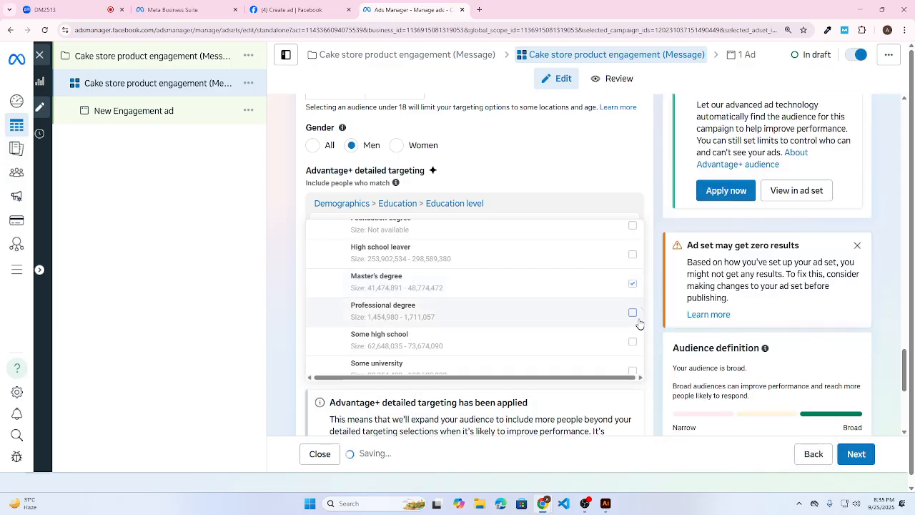
left_click(633, 314)
scroll(469, 316, "down", 4)
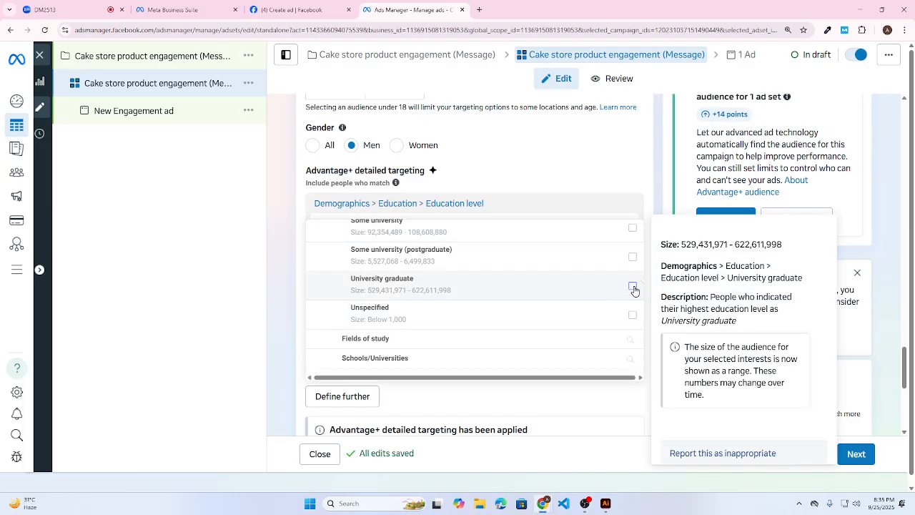
left_click(632, 285)
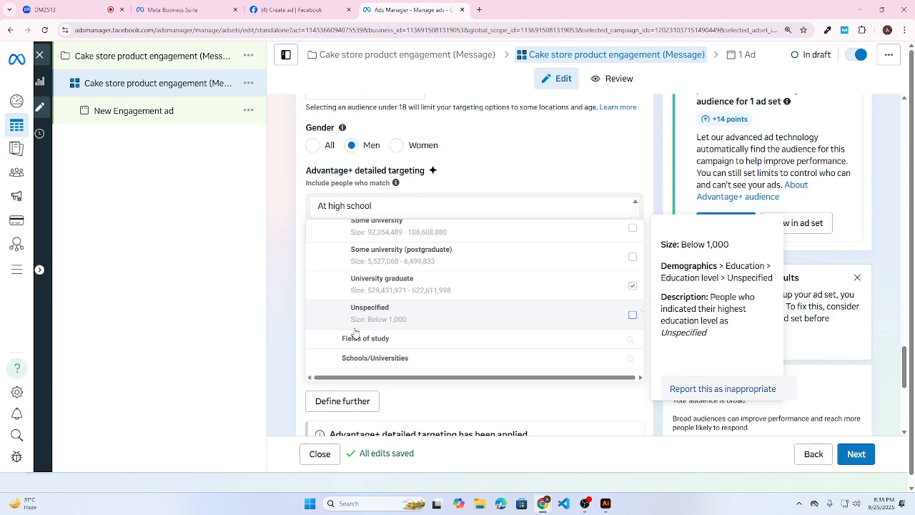
right_click(448, 452)
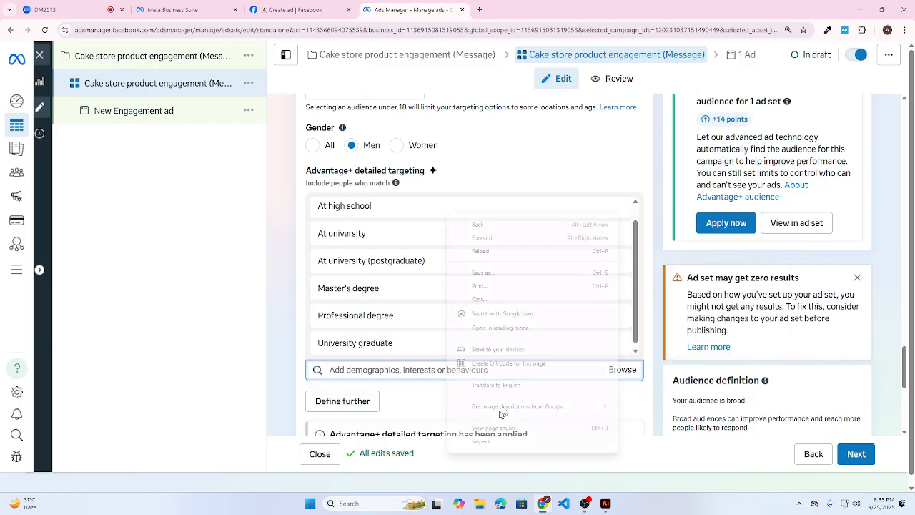
left_click(269, 327)
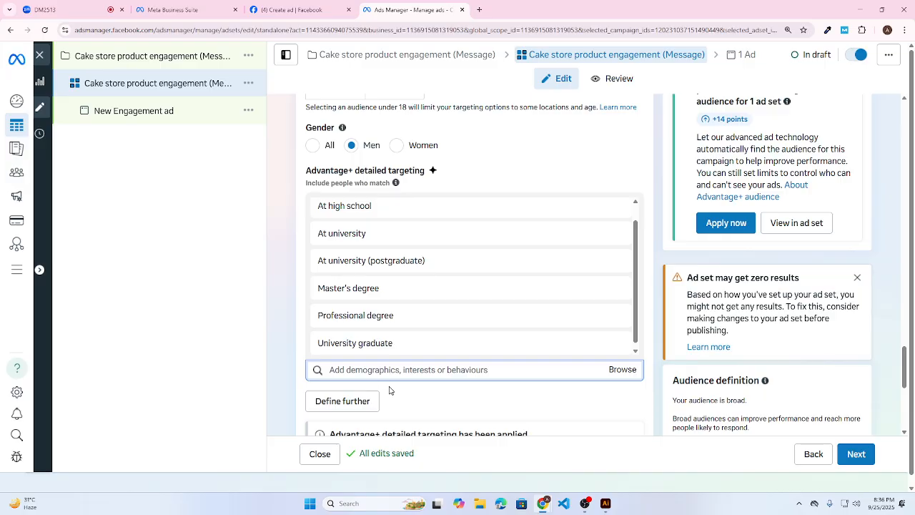
Step: Define the targeting further so people must also match the Study Abroad interest
scroll(261, 251, "down", 1)
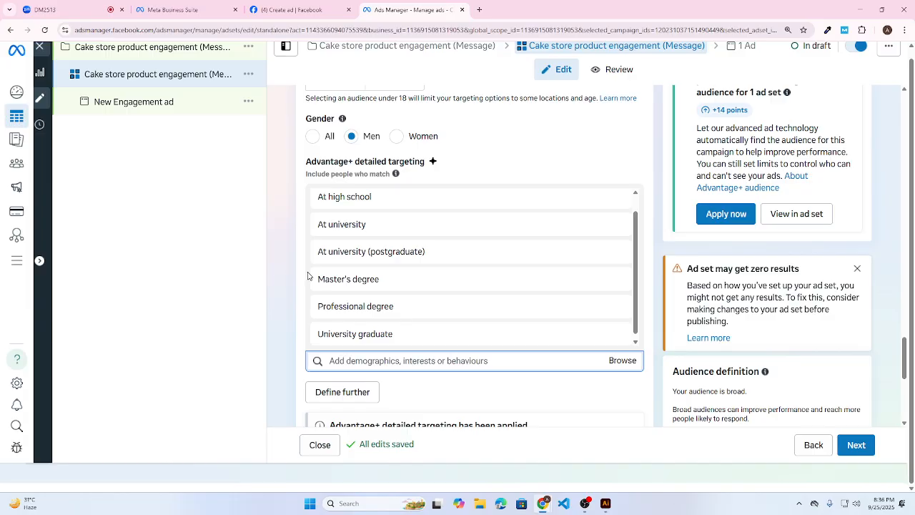
scroll(614, 361, "down", 2)
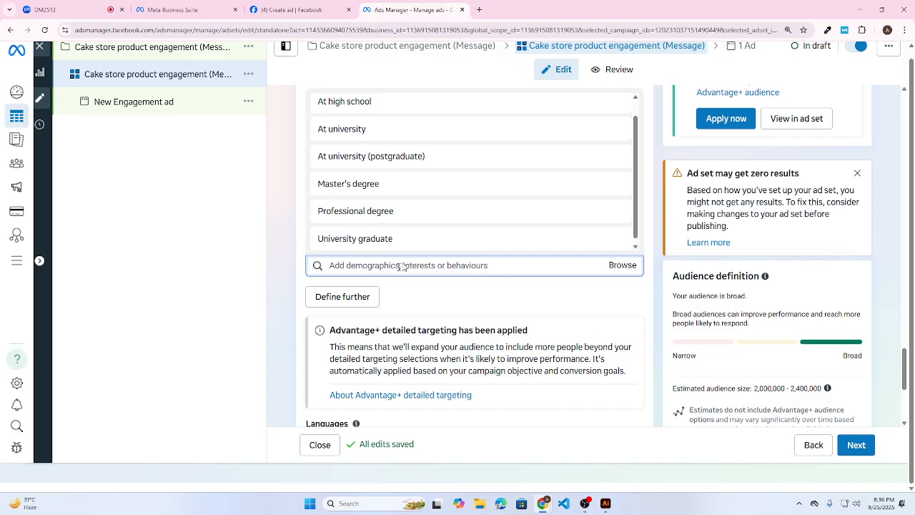
left_click(340, 302)
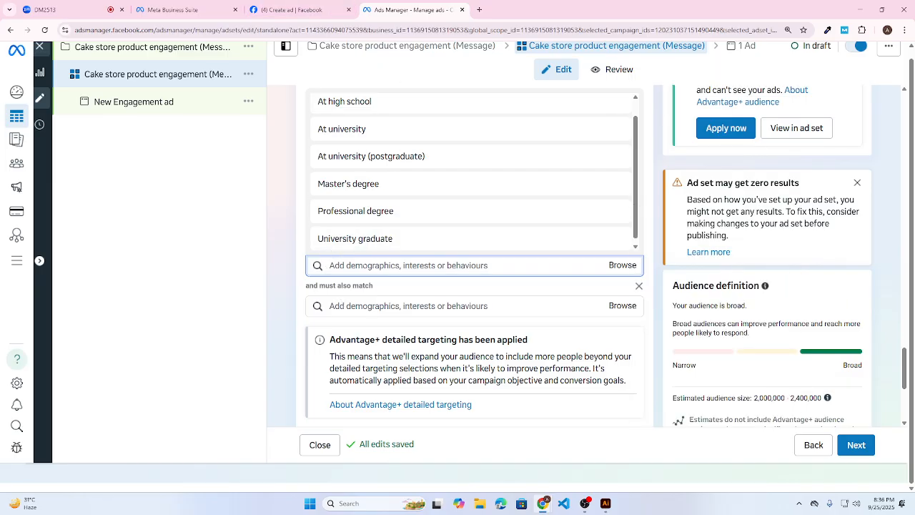
left_click(363, 309)
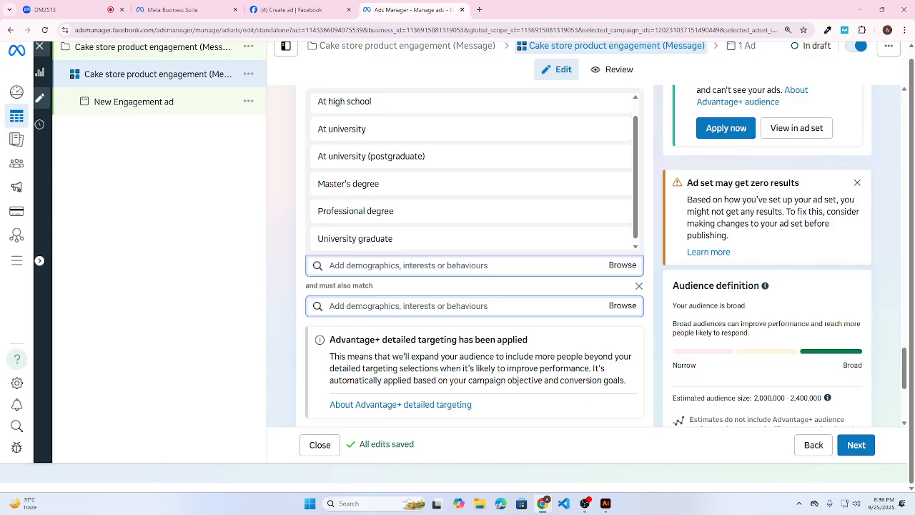
type("study abro")
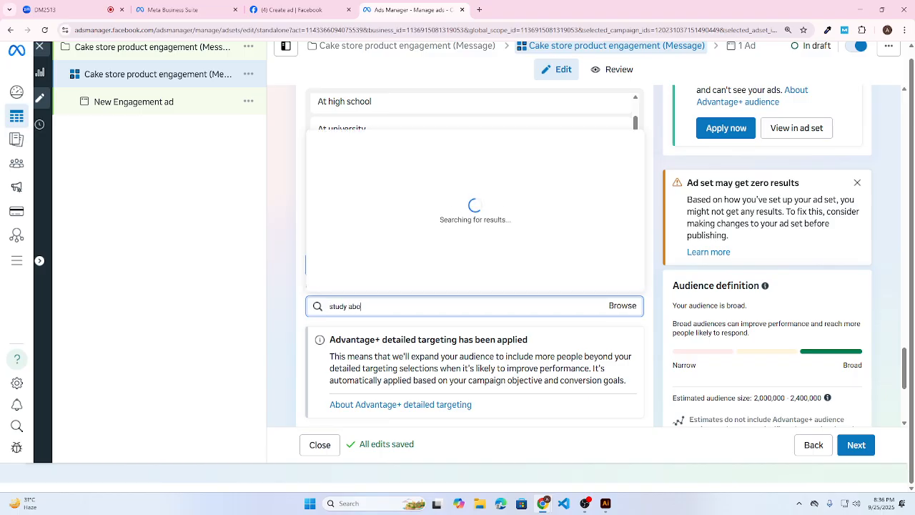
type("ad")
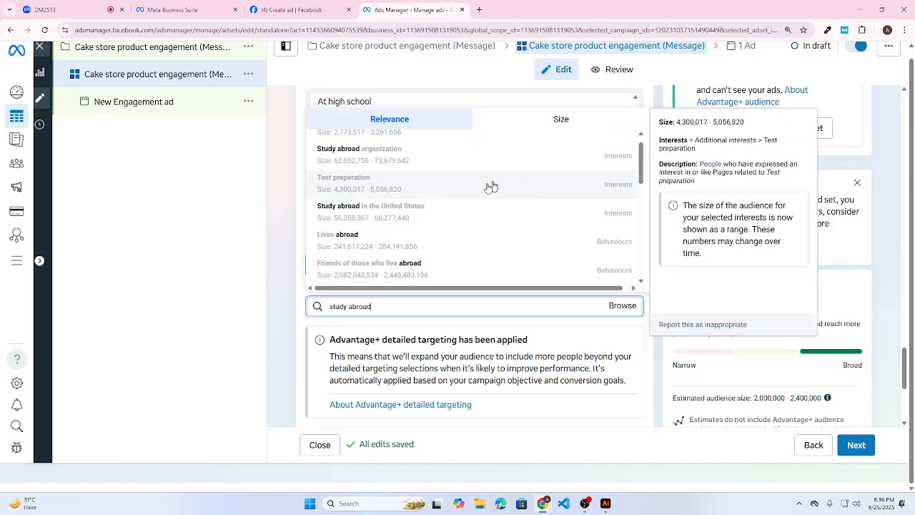
scroll(491, 187, "up", 1)
key("ctrl+a")
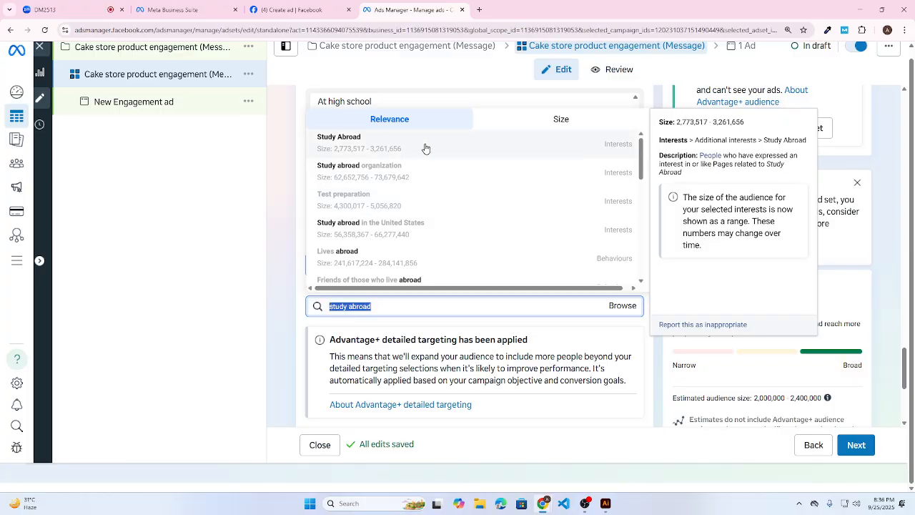
left_click(425, 148)
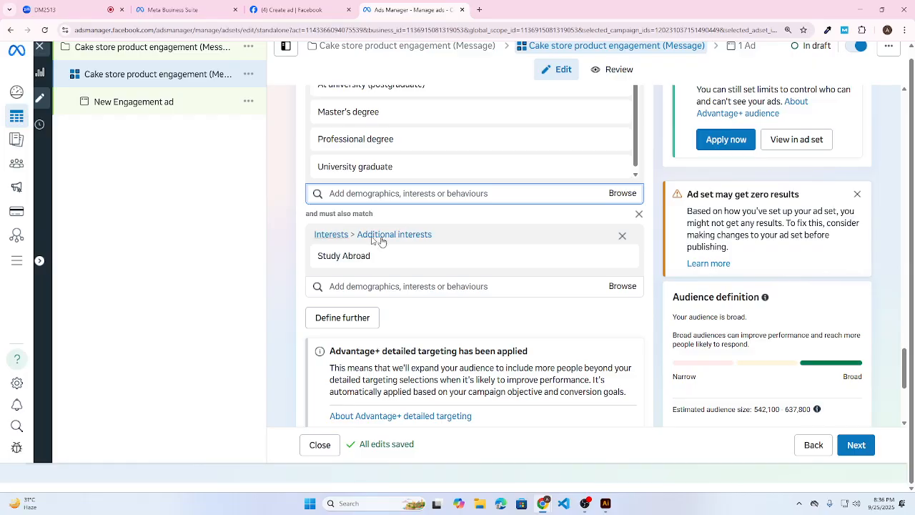
Step: Add the Study abroad organization and Study abroad in the United States interests to the must-also-match group
left_click(400, 286)
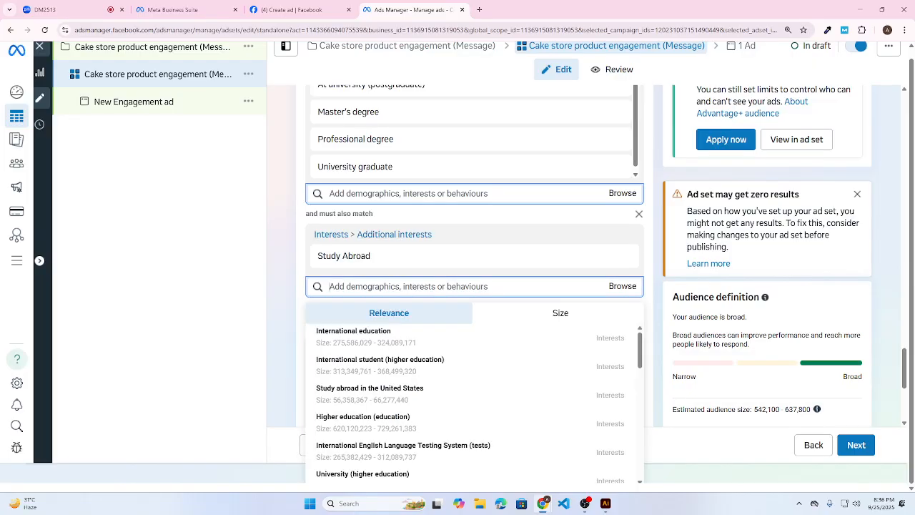
type("study abroad")
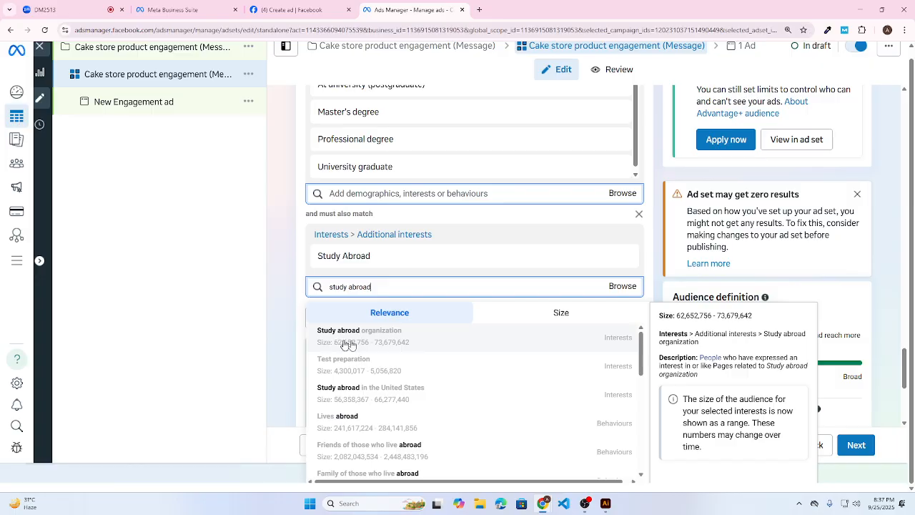
left_click(391, 336)
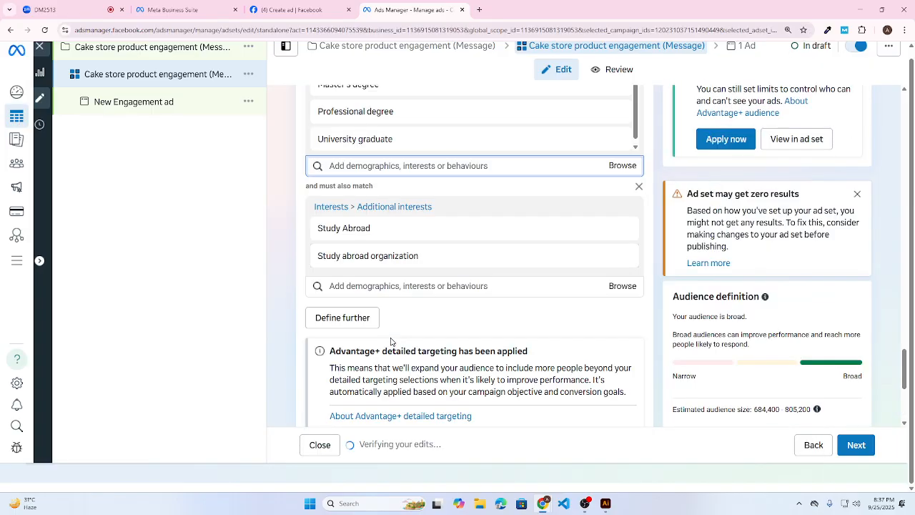
left_click(400, 285)
type("study abroad")
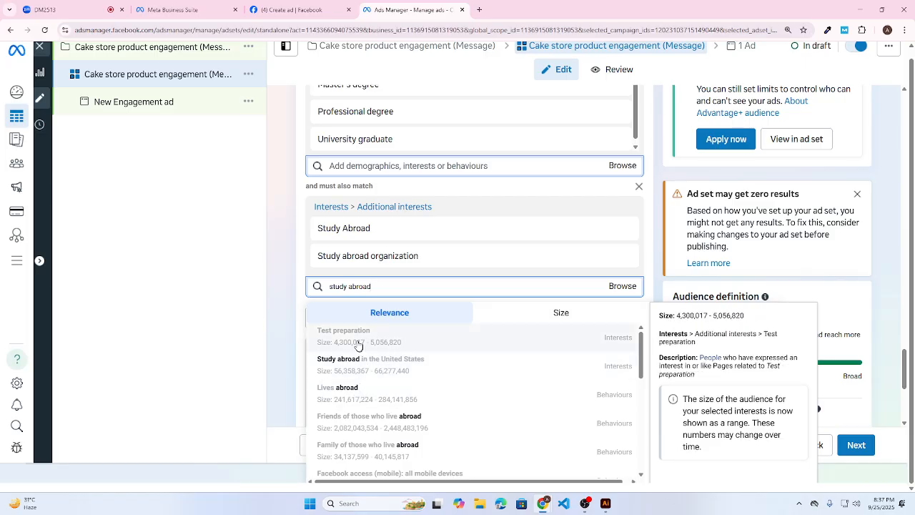
scroll(374, 362, "down", 2)
scroll(363, 345, "up", 2)
scroll(364, 350, "down", 10)
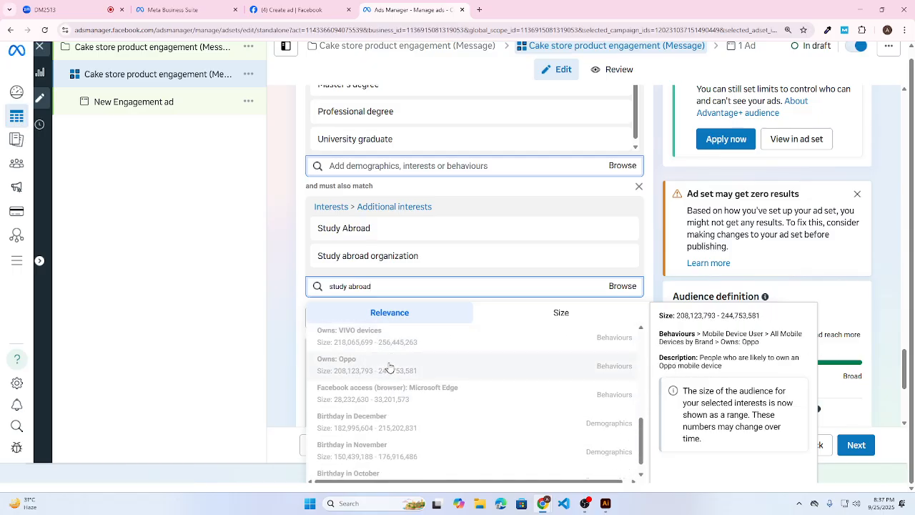
scroll(390, 372, "up", 10)
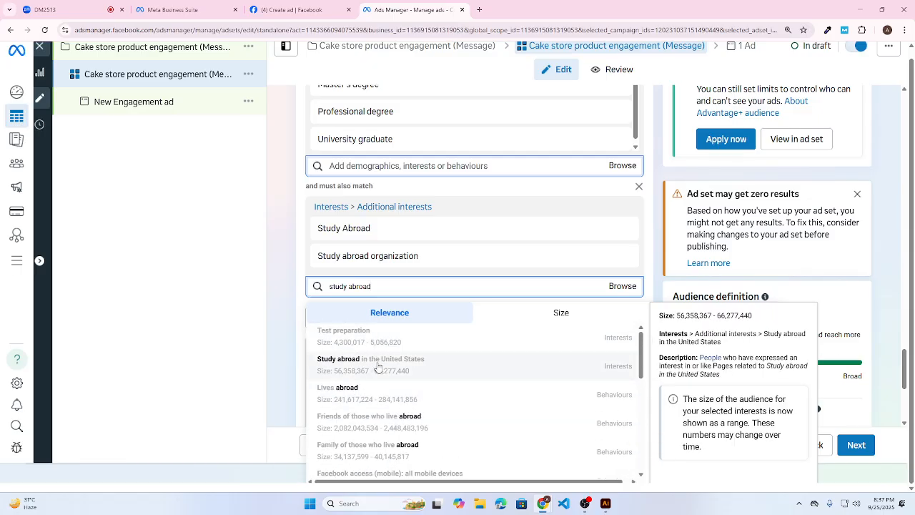
left_click(390, 366)
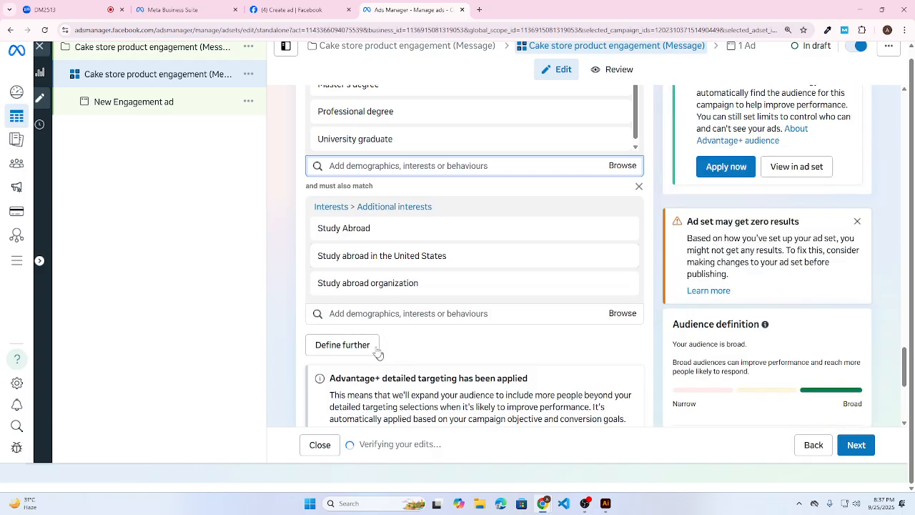
Step: Search for canada university and add the Education in Canada (education) interest to the must-also-match group
left_click(361, 316)
type("can")
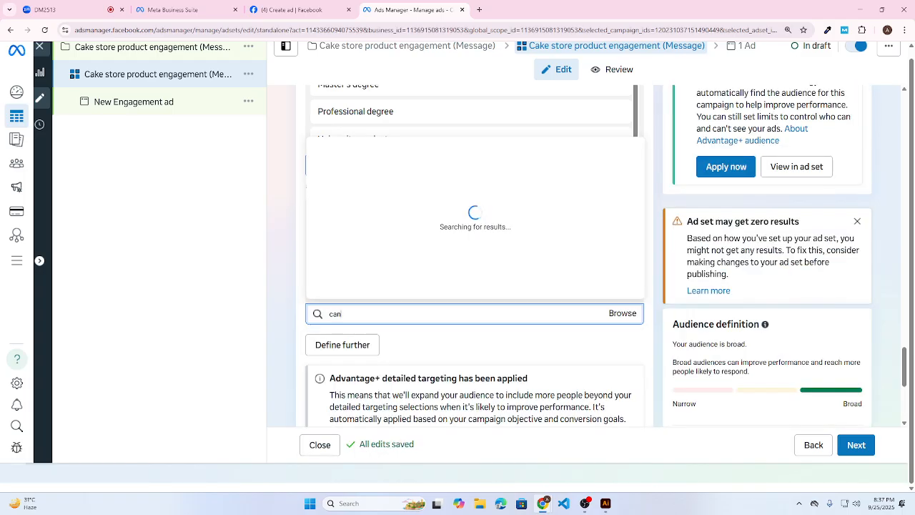
type("ada university")
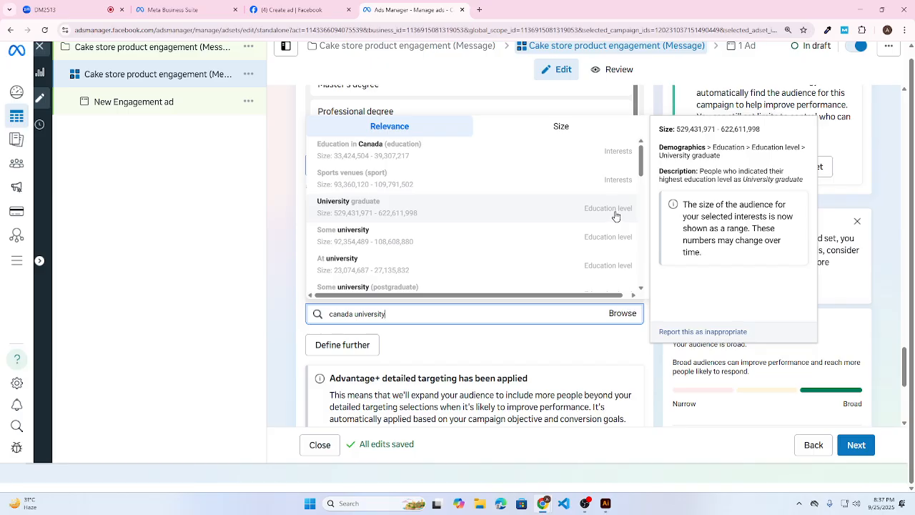
left_click(619, 166)
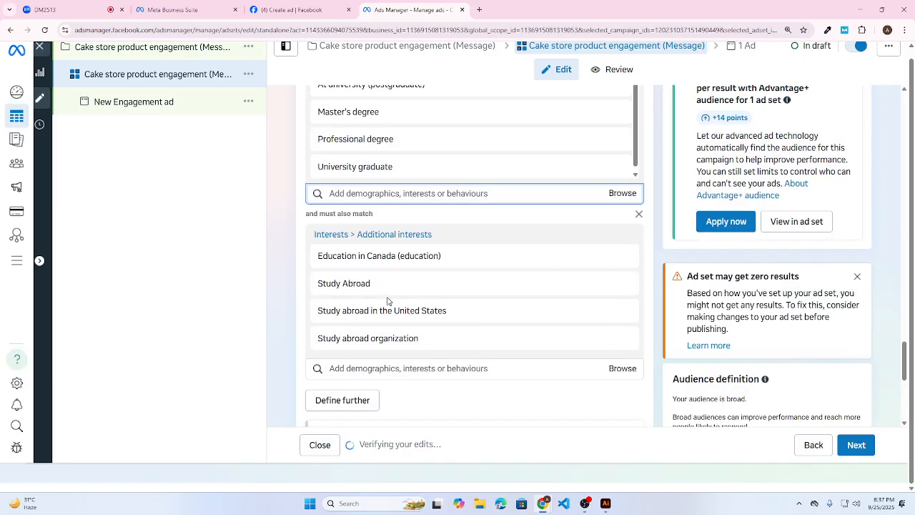
Step: Collapse the Advantage+ audience recommendation card and dismiss the zero-results warning
scroll(388, 301, "up", 2)
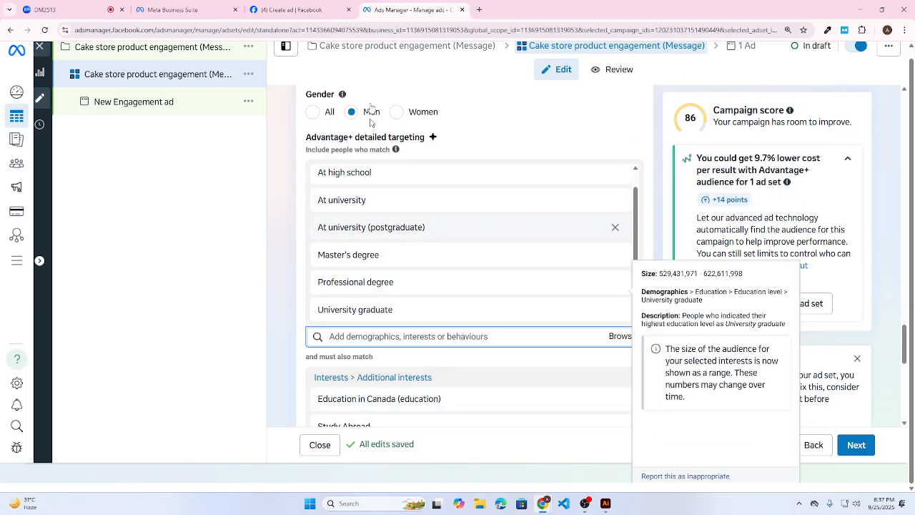
left_click(845, 160)
left_click(856, 283)
scroll(778, 198, "down", 3)
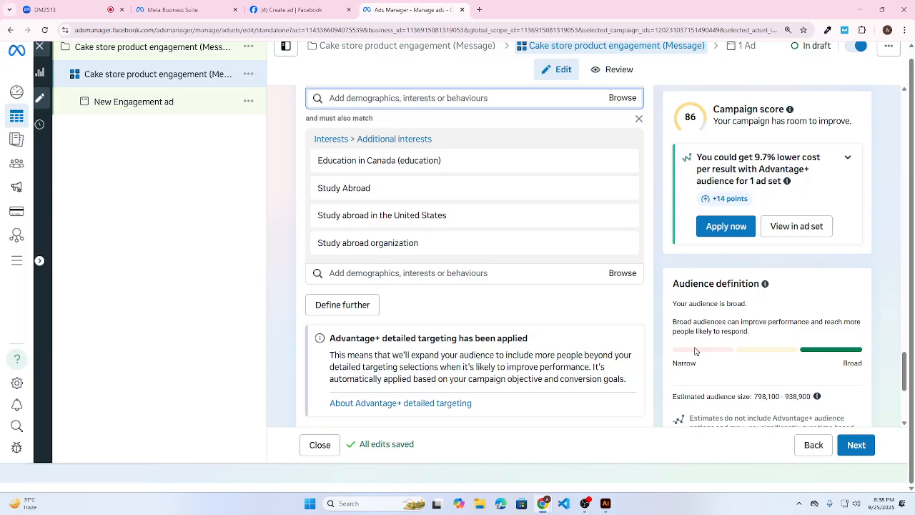
Step: Switch the ad set's placements to Manual placements
scroll(551, 374, "down", 3)
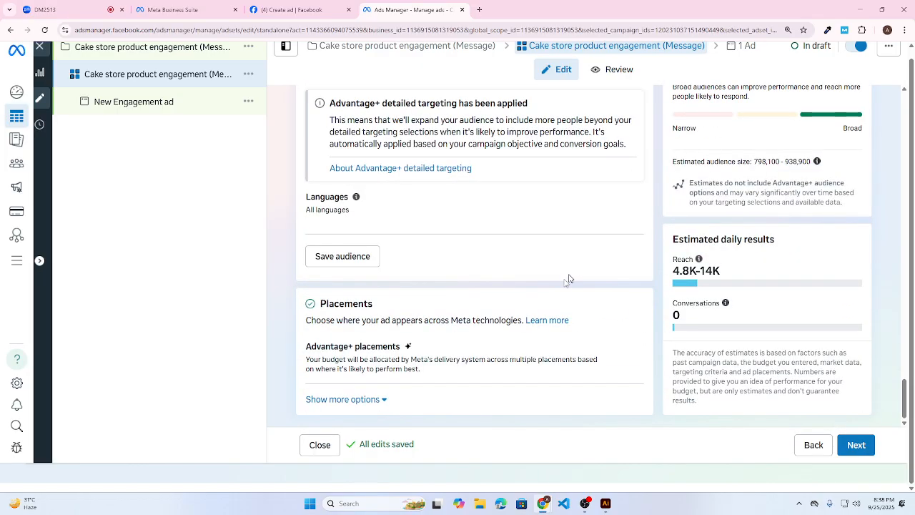
mouse_move(344, 212)
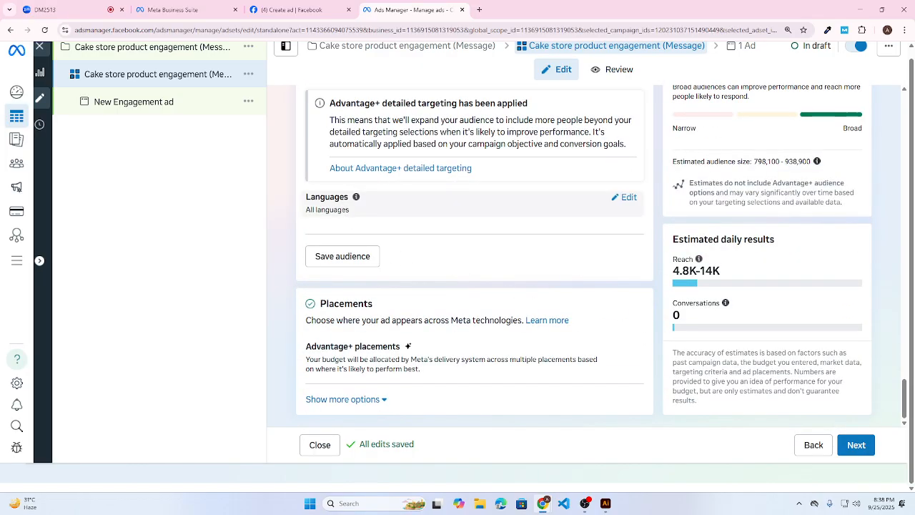
left_click(356, 400)
scroll(400, 357, "down", 2)
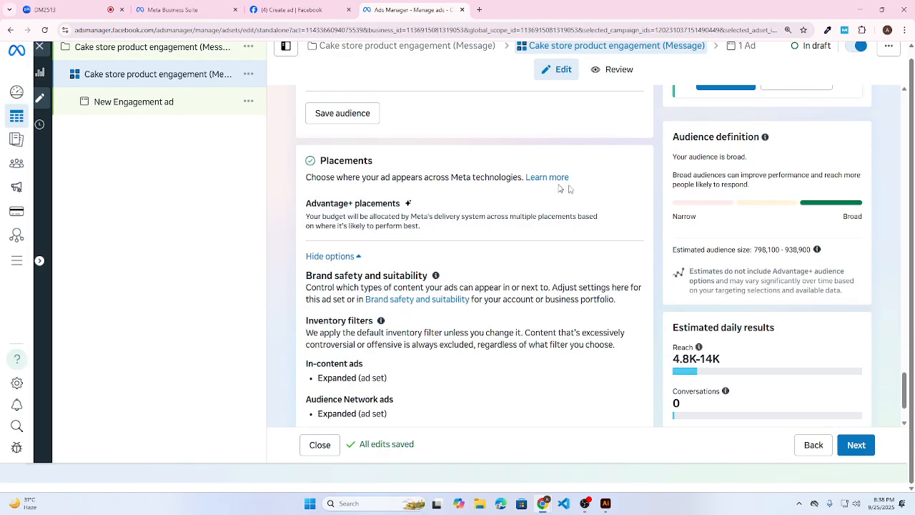
left_click_drag(321, 205, 384, 206)
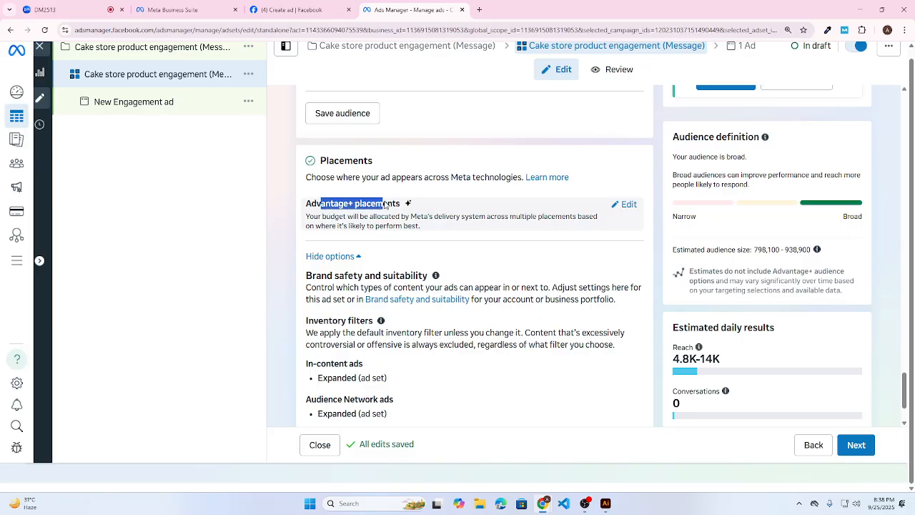
left_click(619, 206)
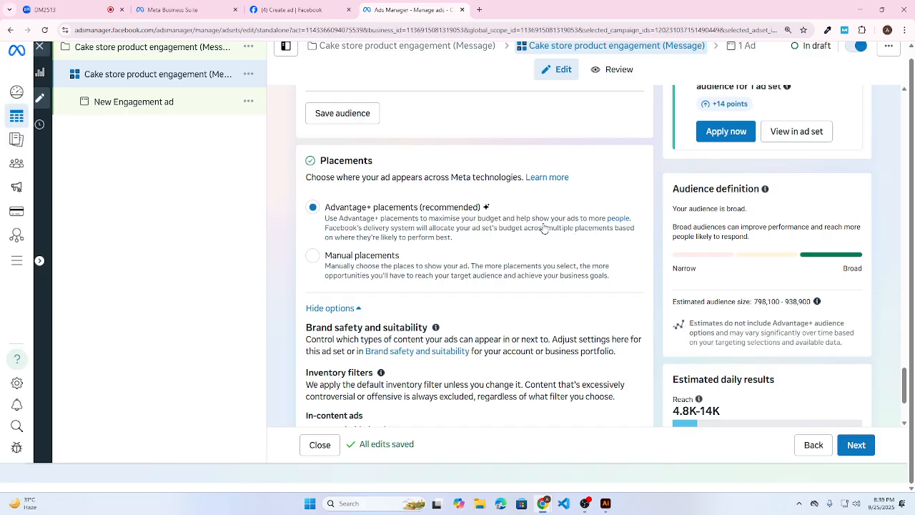
left_click(455, 276)
scroll(436, 322, "down", 1)
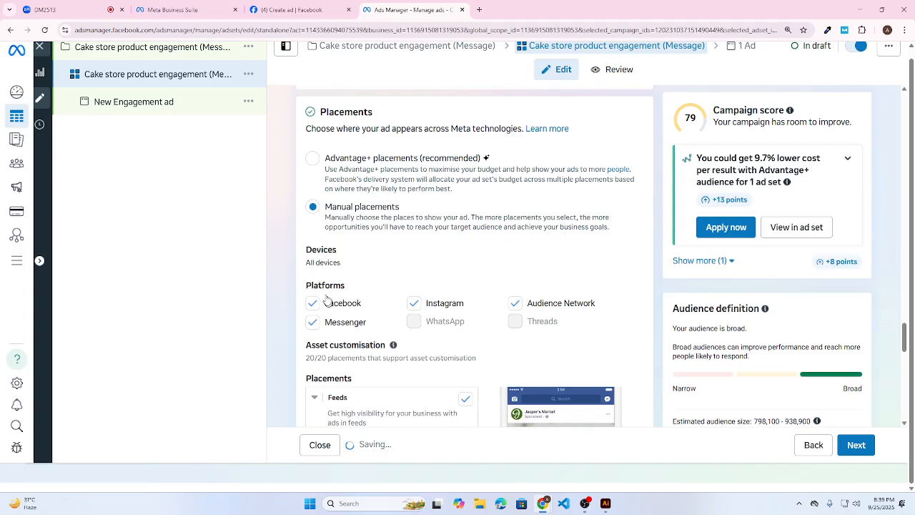
Step: Open facebook.com in a new browser tab
scroll(471, 315, "down", 2)
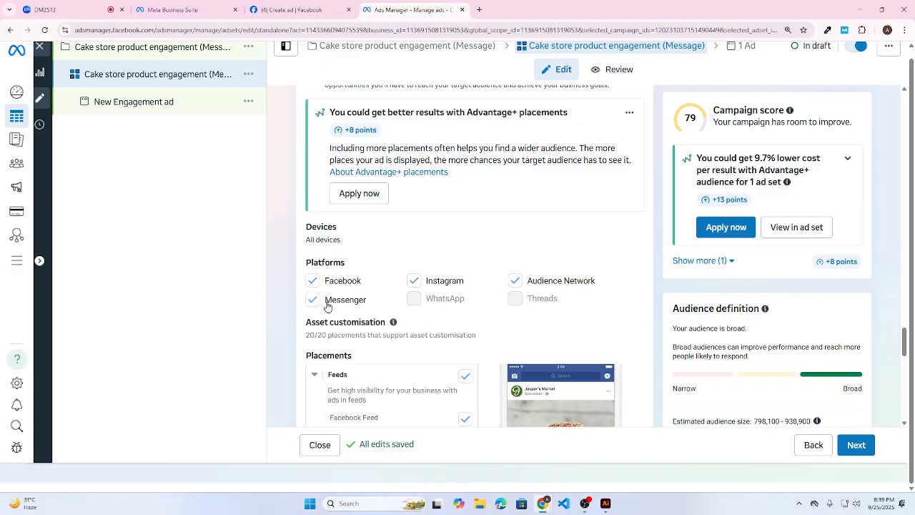
scroll(327, 306, "down", 2)
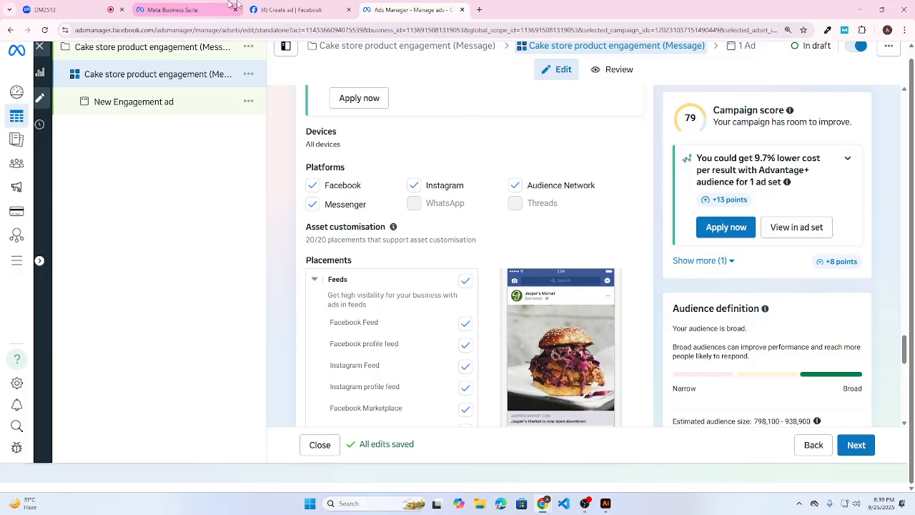
left_click(288, 6)
left_click(187, 9)
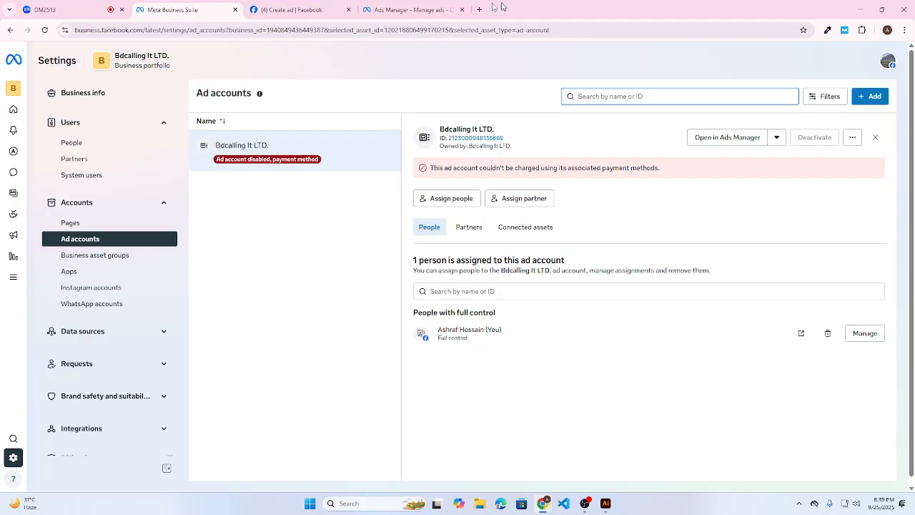
left_click(479, 9)
type("facebook.com")
key("Return")
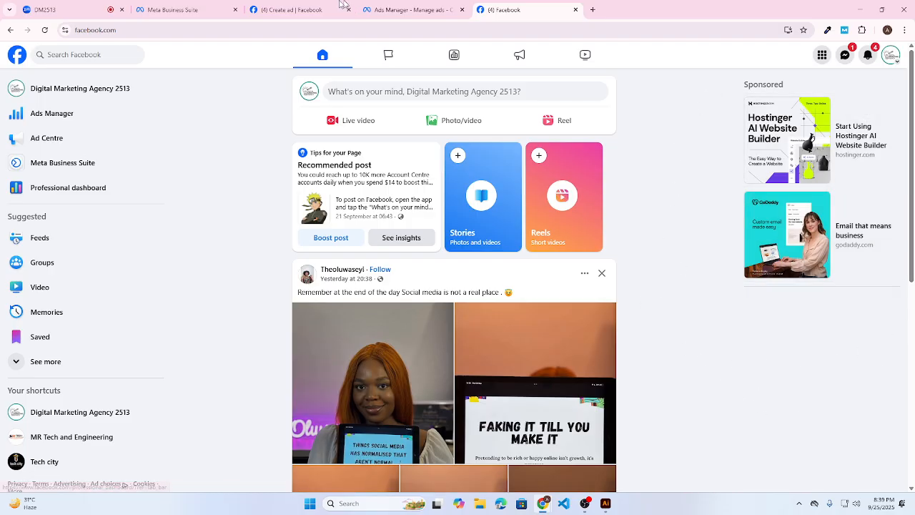
Step: Return to Ads Manager and deselect the Audience Network, Instagram and Messenger platforms, leaving only Facebook
left_click(285, 9)
left_click(411, 9)
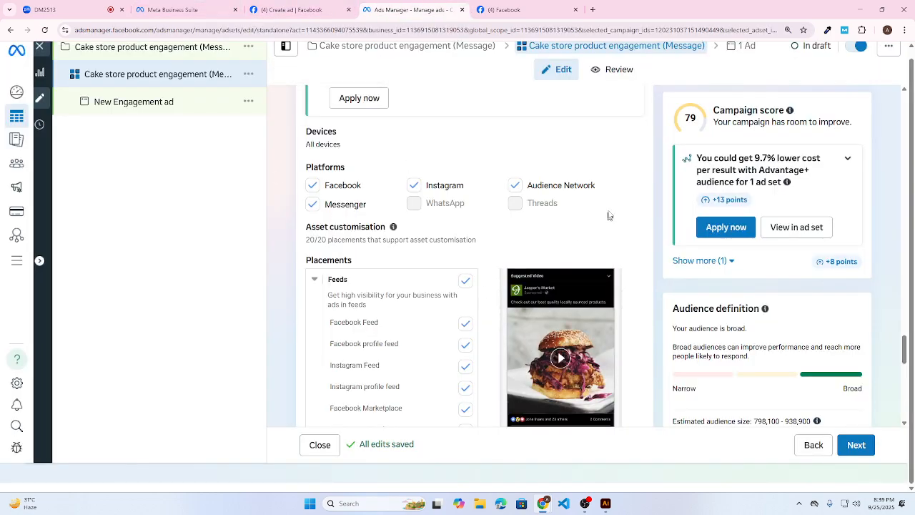
left_click(501, 10)
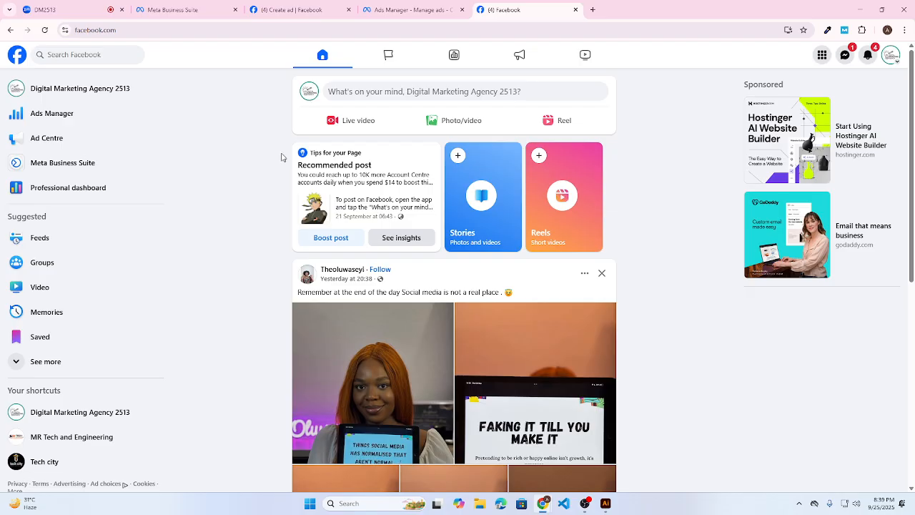
left_click(418, 9)
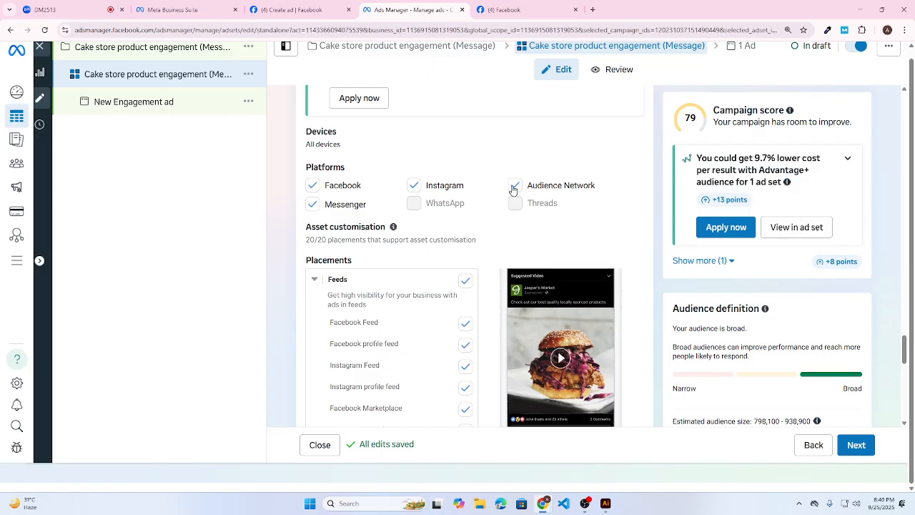
left_click(513, 187)
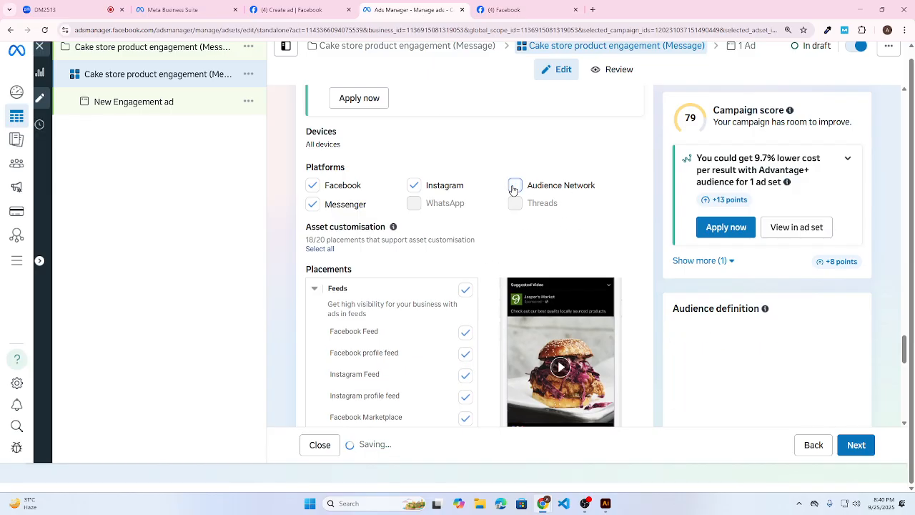
left_click(414, 185)
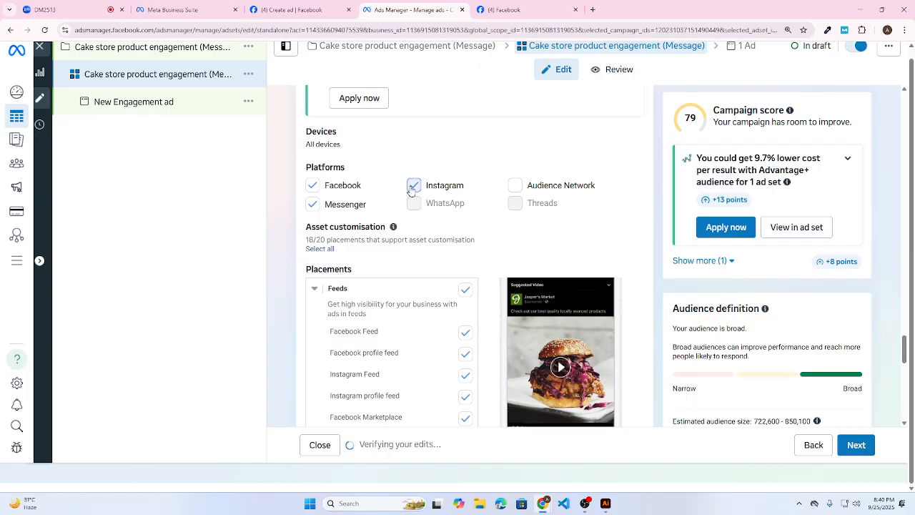
left_click(313, 205)
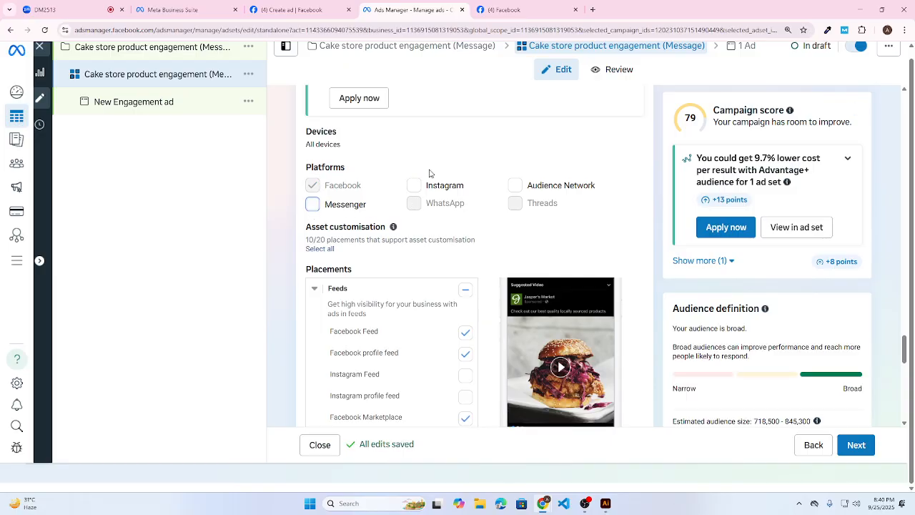
Step: Review the placement list covering feeds, stories and reels, in-stream ads, search results and apps and sites
left_click_drag(307, 169, 356, 170)
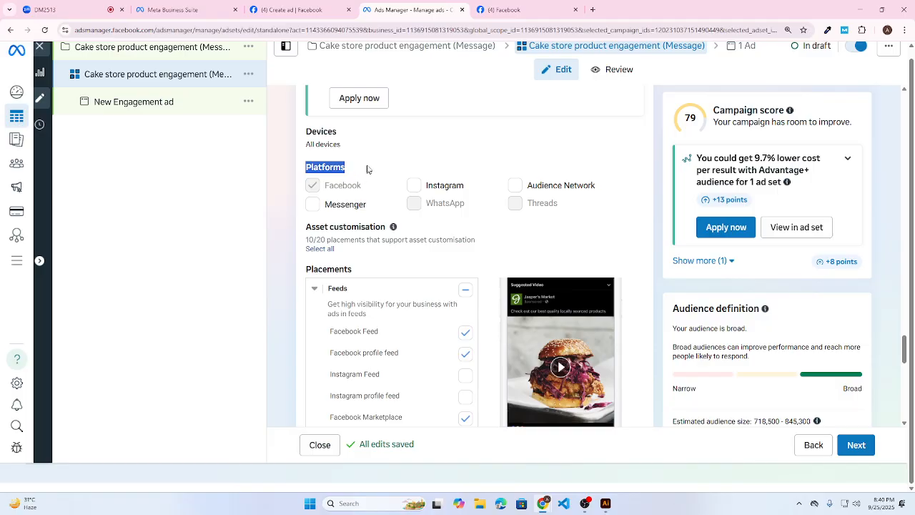
left_click(369, 169)
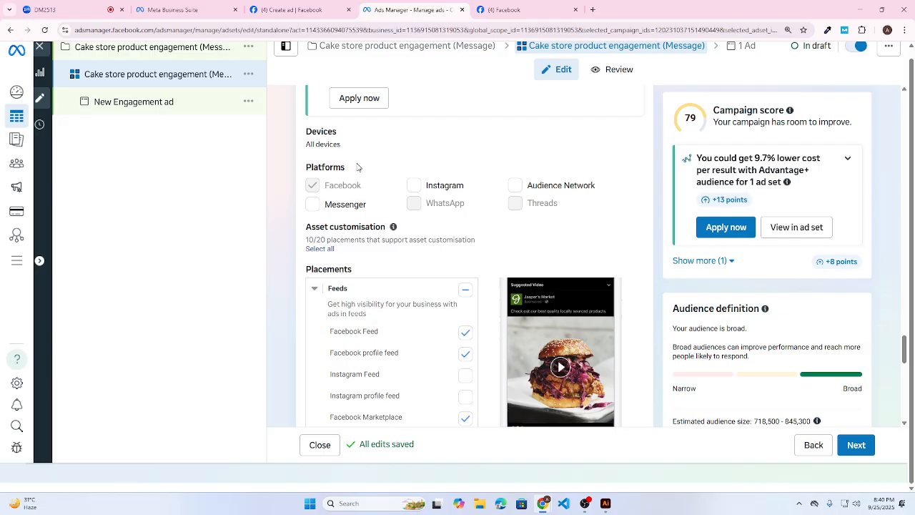
scroll(457, 257, "down", 2)
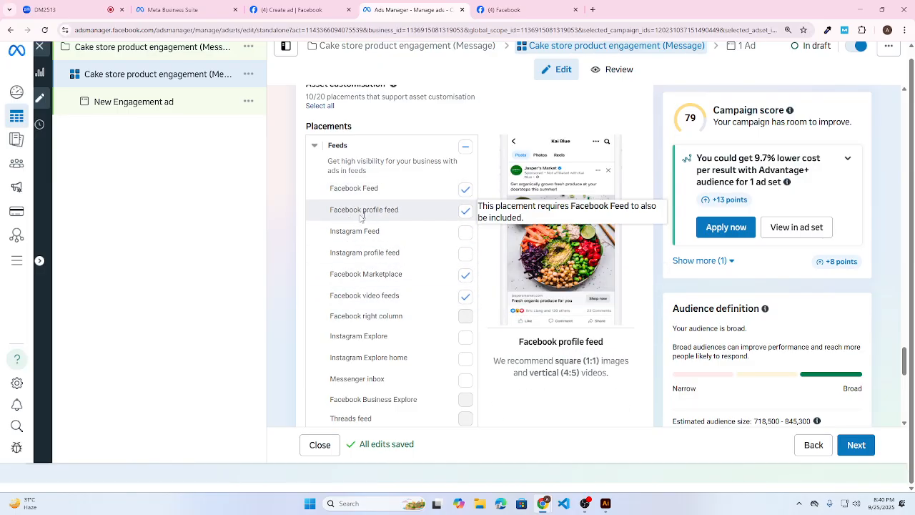
scroll(370, 231, "down", 3)
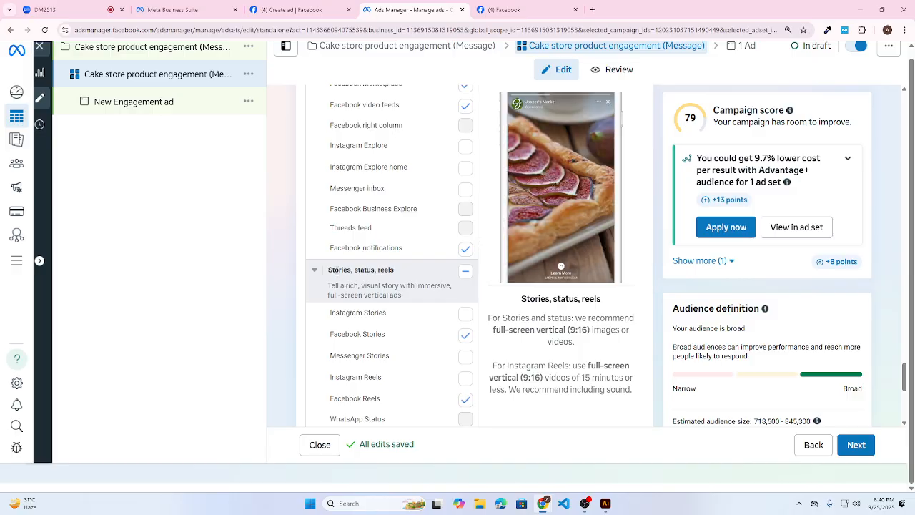
scroll(334, 250, "down", 3)
scroll(389, 257, "down", 2)
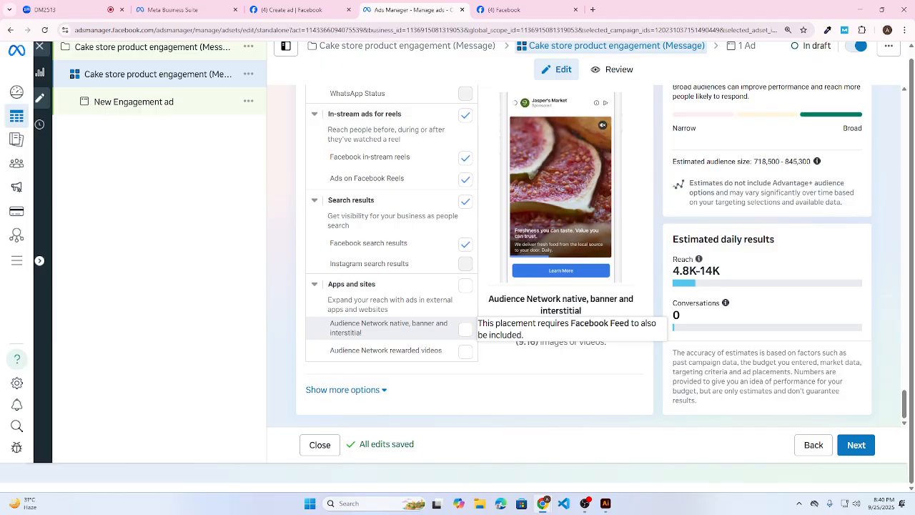
scroll(377, 296, "up", 2)
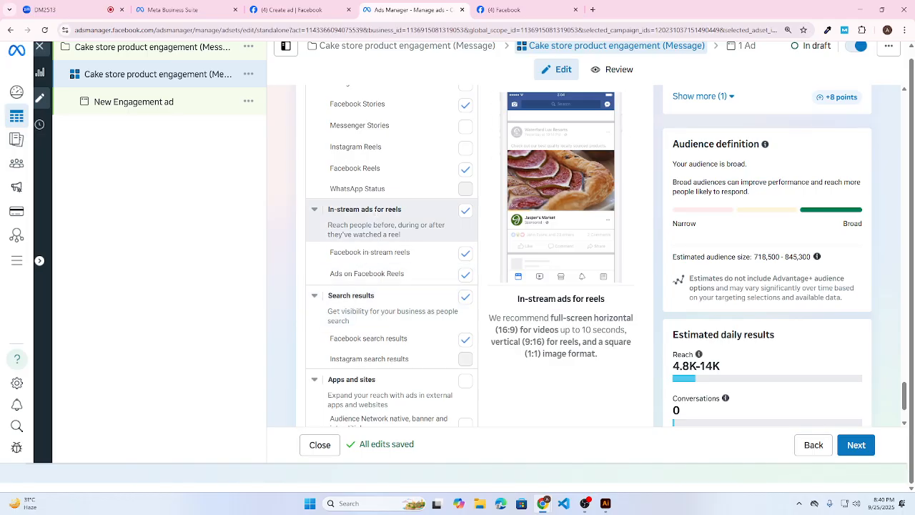
scroll(374, 212, "up", 3)
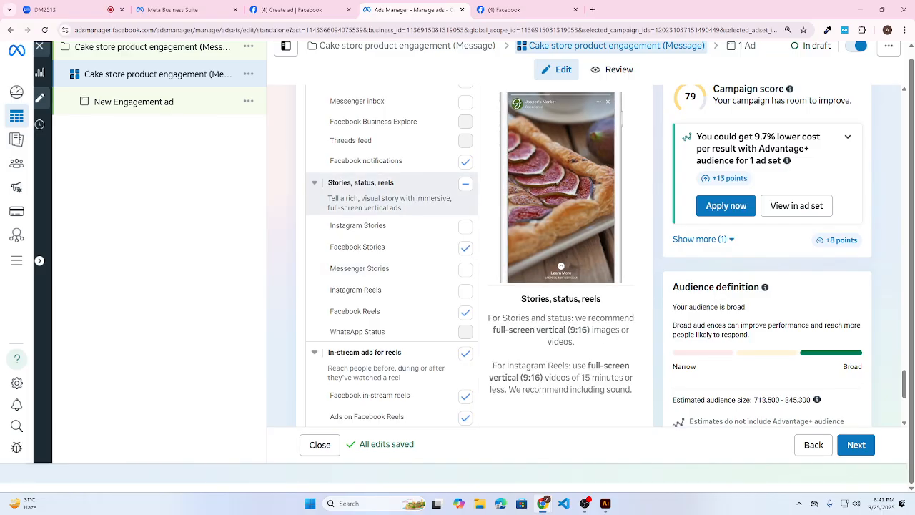
scroll(390, 205, "up", 1)
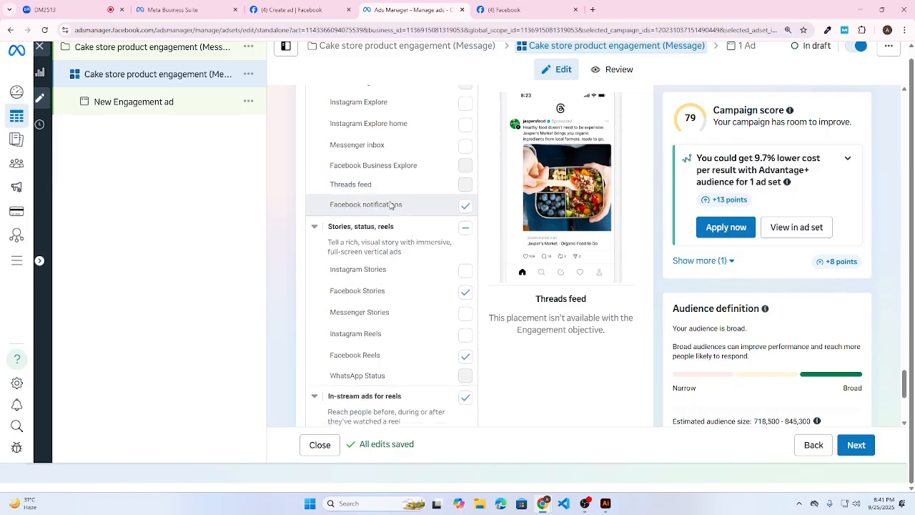
scroll(391, 205, "down", 4)
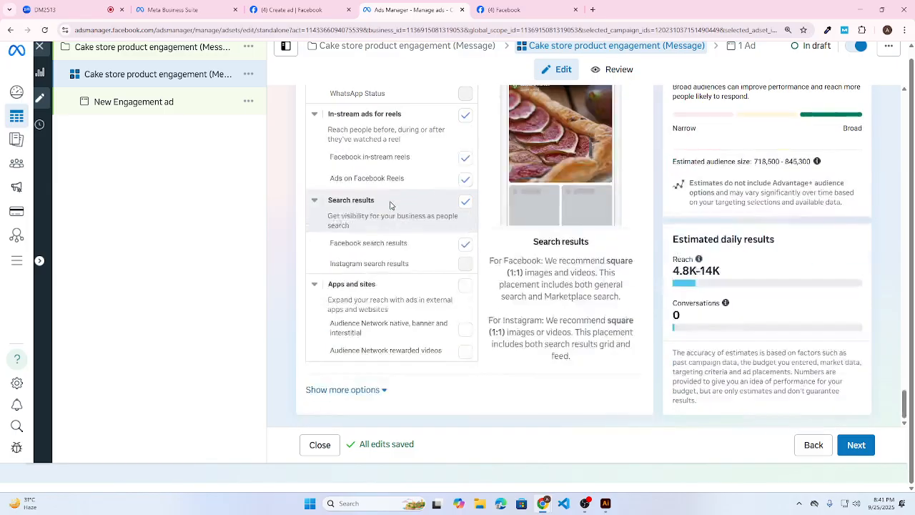
Step: Expand more placement options and examine the device, brand safety and inventory filter settings
left_click(380, 390)
scroll(580, 270, "down", 4)
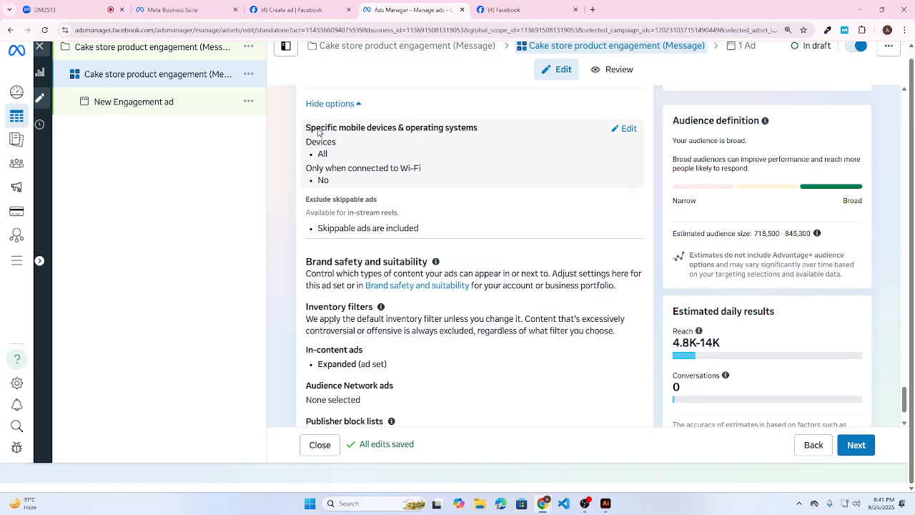
scroll(346, 152, "down", 1)
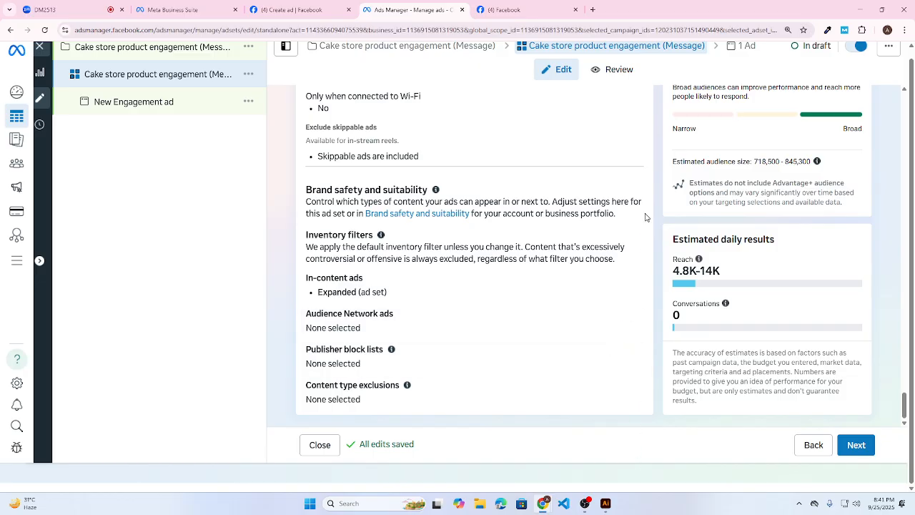
left_click_drag(328, 319, 404, 315)
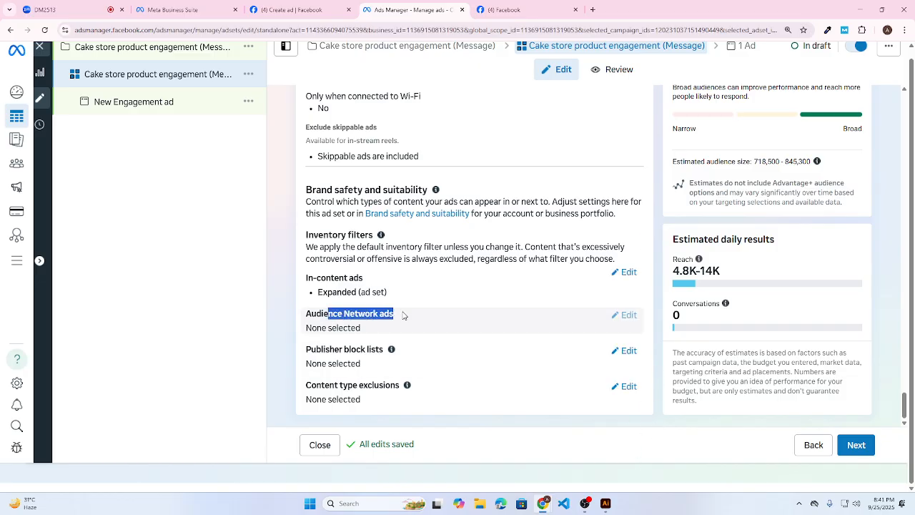
left_click_drag(303, 351, 396, 350)
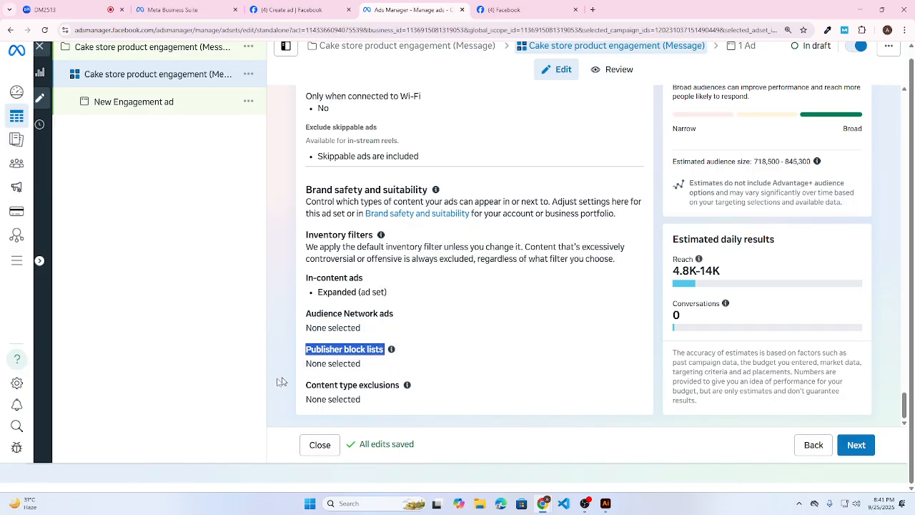
left_click_drag(302, 384, 388, 385)
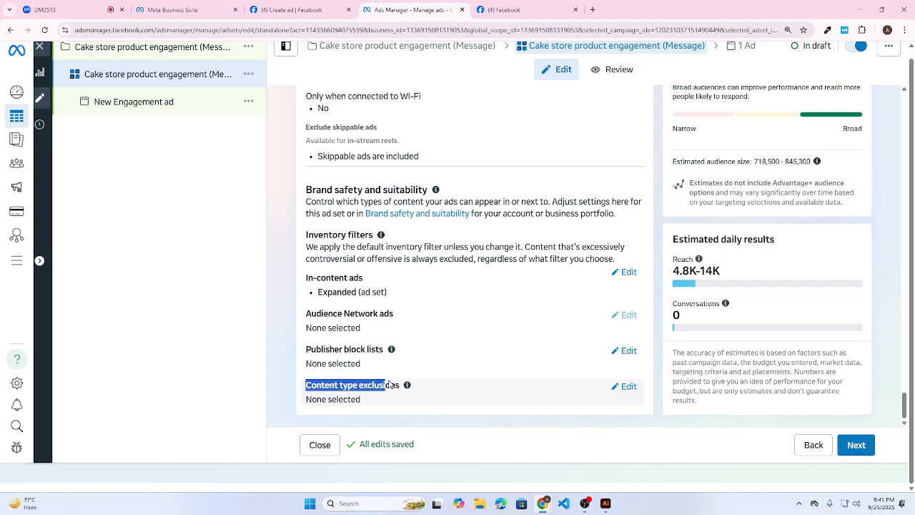
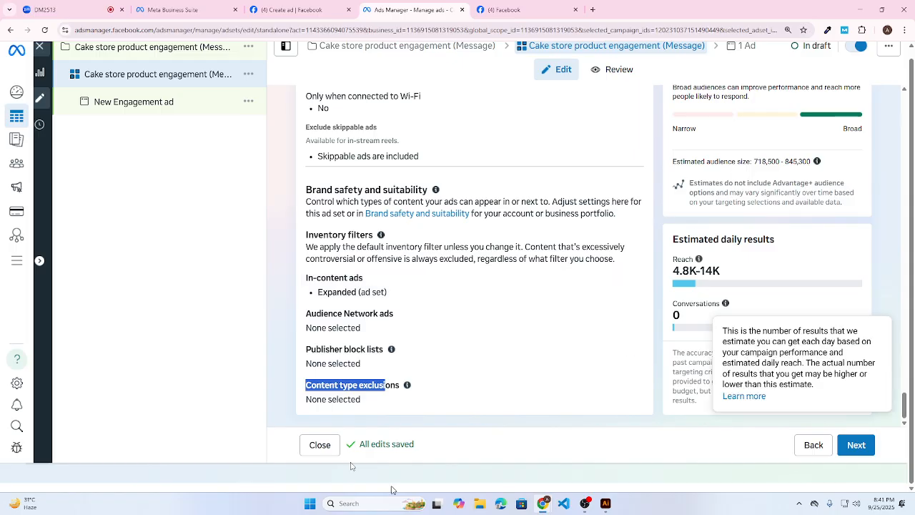
Step: Edit the skippable ads setting and exclude skippable ads in the ad set for in-stream reels
scroll(432, 385, "up", 1)
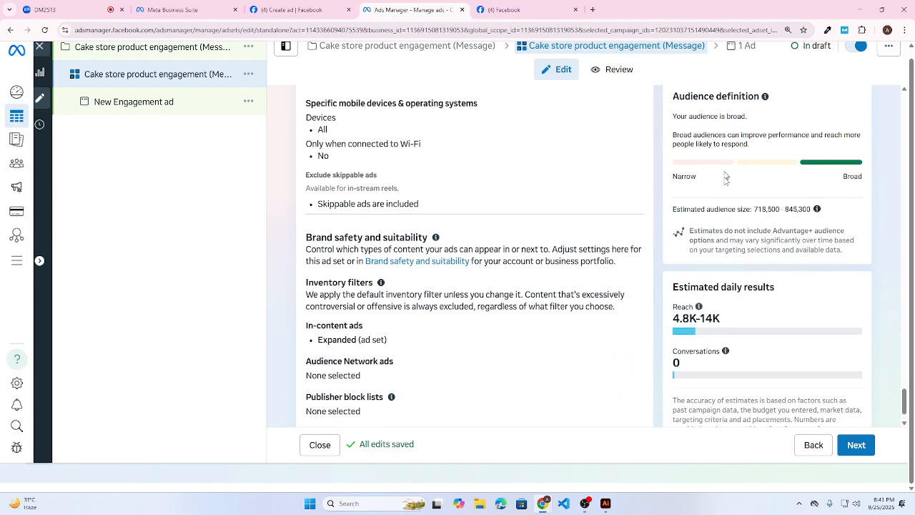
scroll(300, 214, "up", 2)
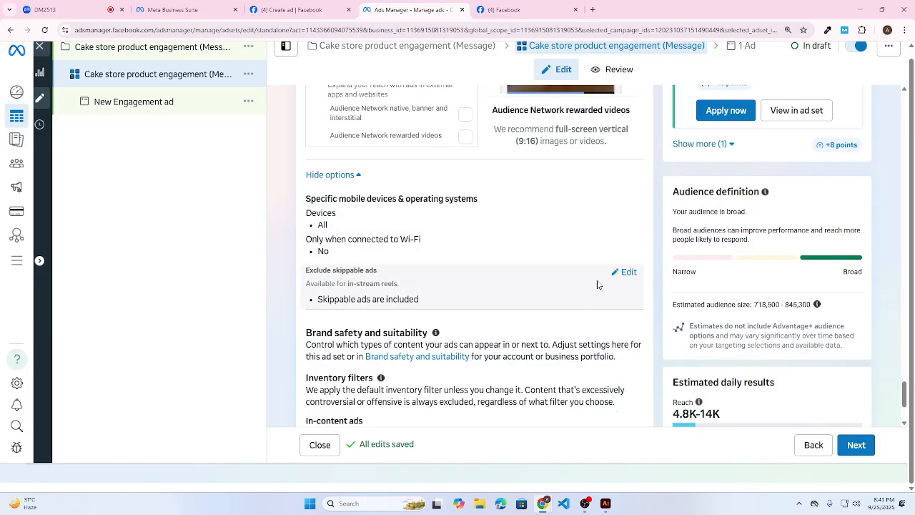
left_click(622, 273)
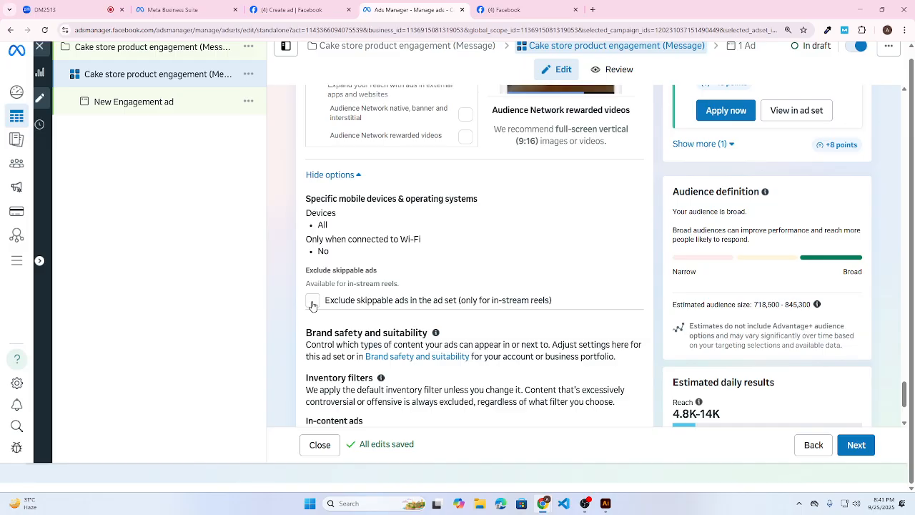
left_click(312, 300)
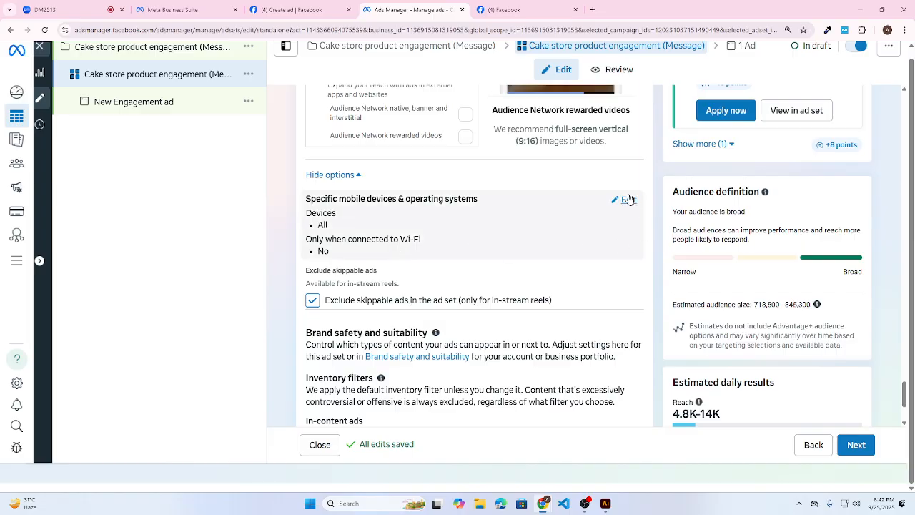
Step: Open the mobile device options, keep all mobile devices selected, and continue to the ad level
left_click(620, 199)
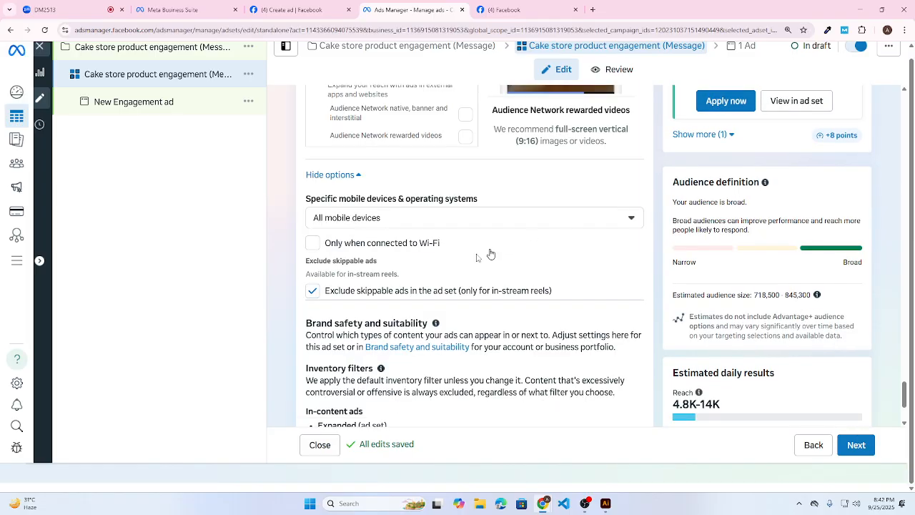
left_click(318, 245)
left_click(346, 223)
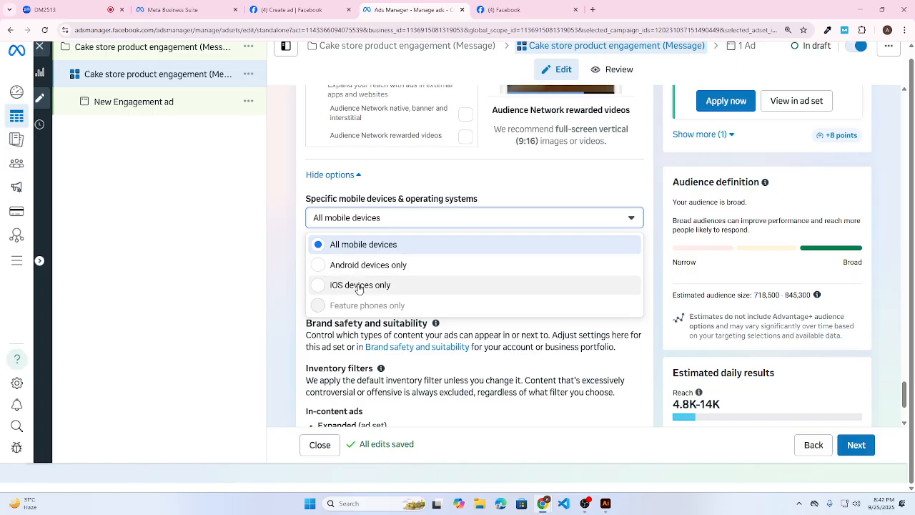
left_click(285, 260)
scroll(572, 291, "down", 2)
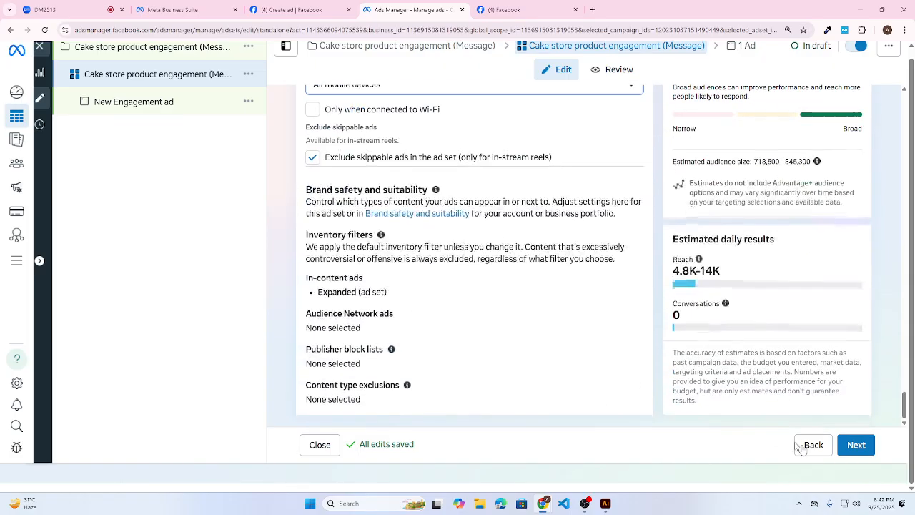
left_click(854, 445)
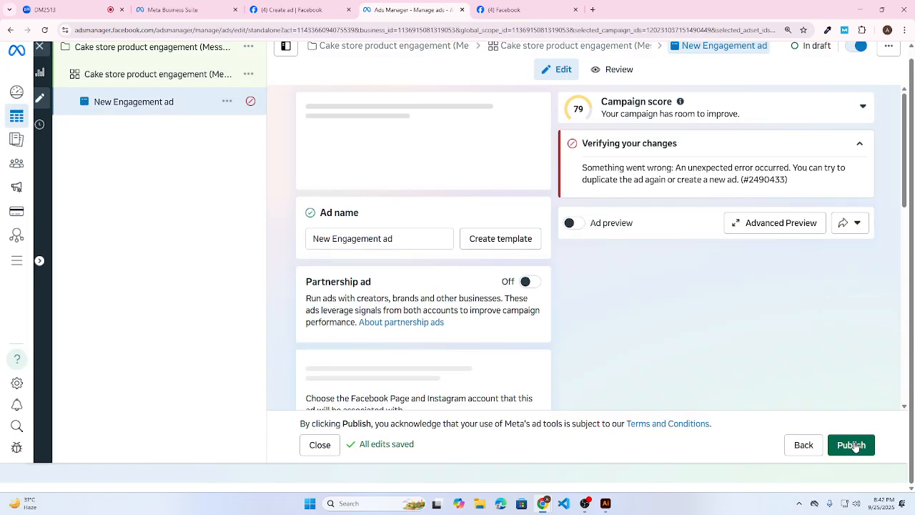
left_click(434, 142)
key("ctrl+a")
type("study abroad")
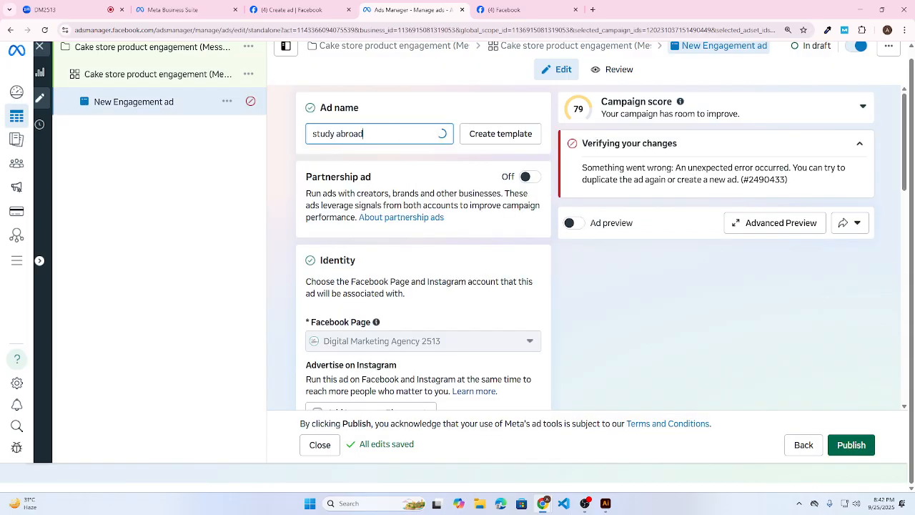
Step: Rename the ad as Cake store product engagement (Message) using a clipboard history entry
key("ctrl+a")
key("super+v")
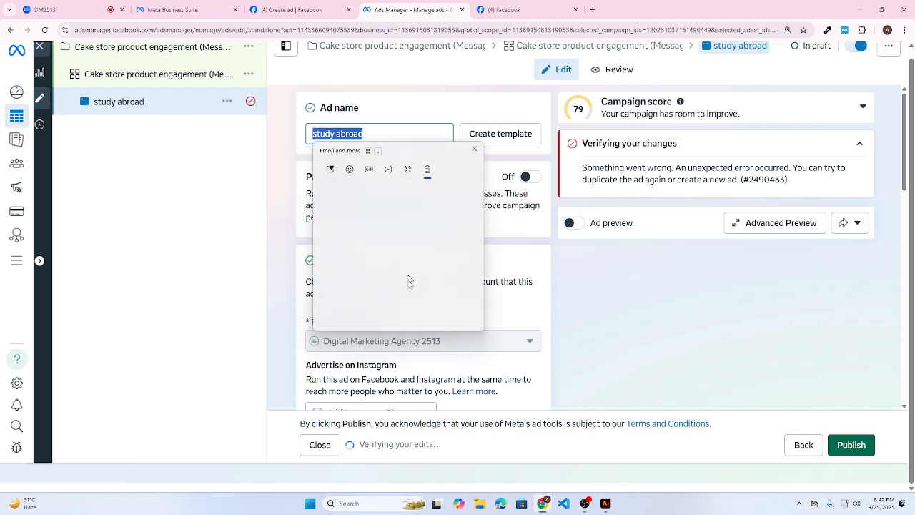
left_click(403, 269)
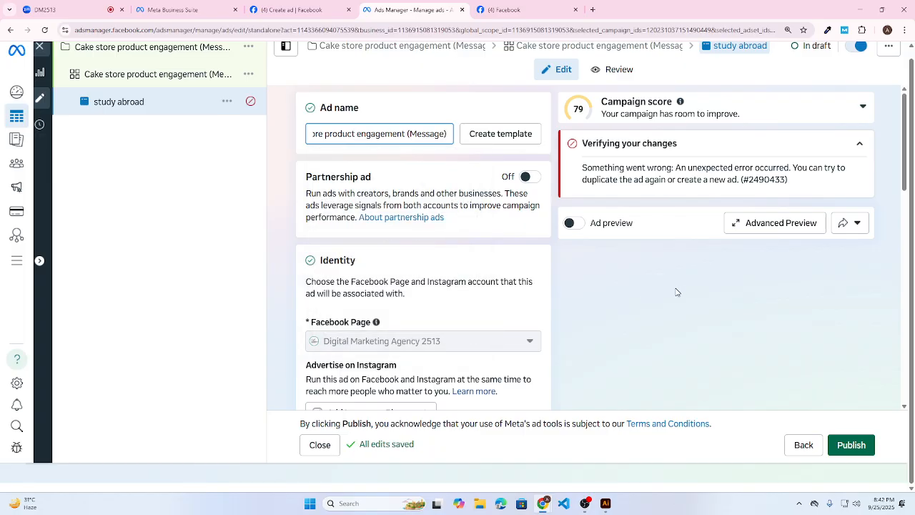
key("ctrl+0")
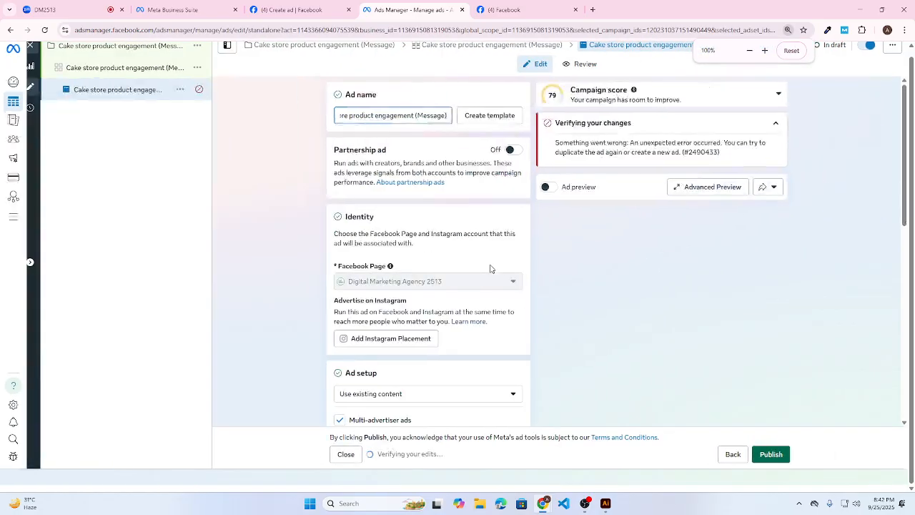
left_click(260, 216)
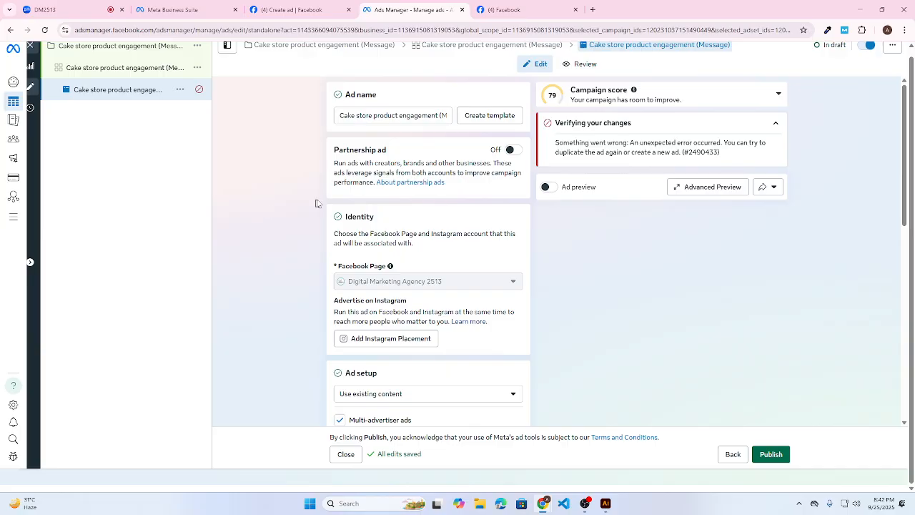
Step: Open the ad setup choices, then review the Digital Marketing Agency 2513 Facebook page in the other tab
scroll(486, 336, "down", 2)
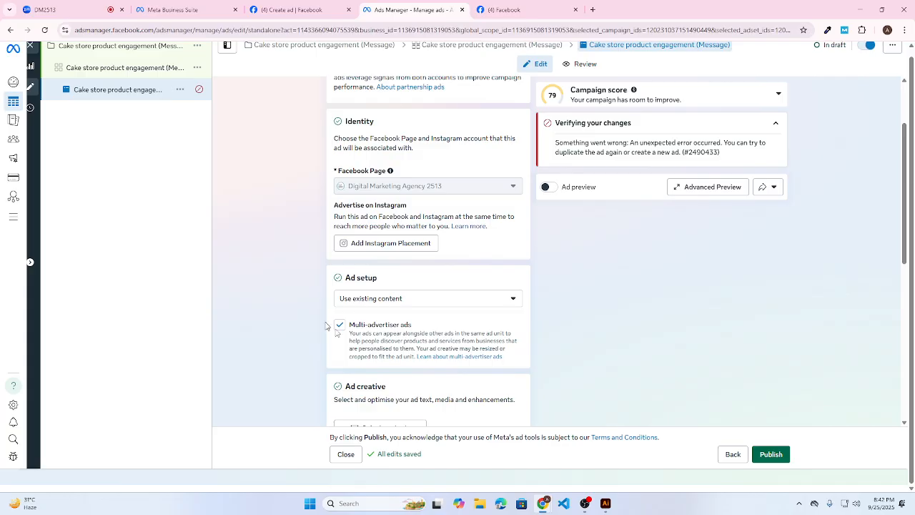
left_click(369, 298)
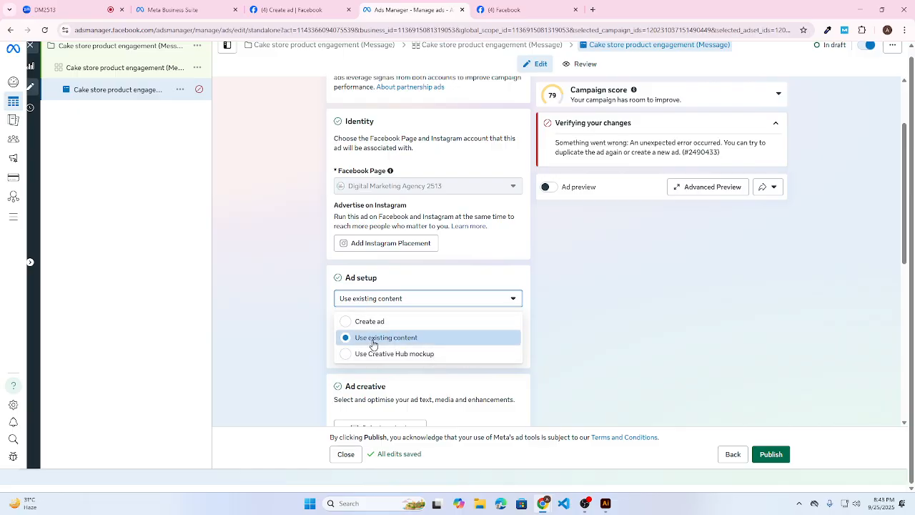
left_click(318, 9)
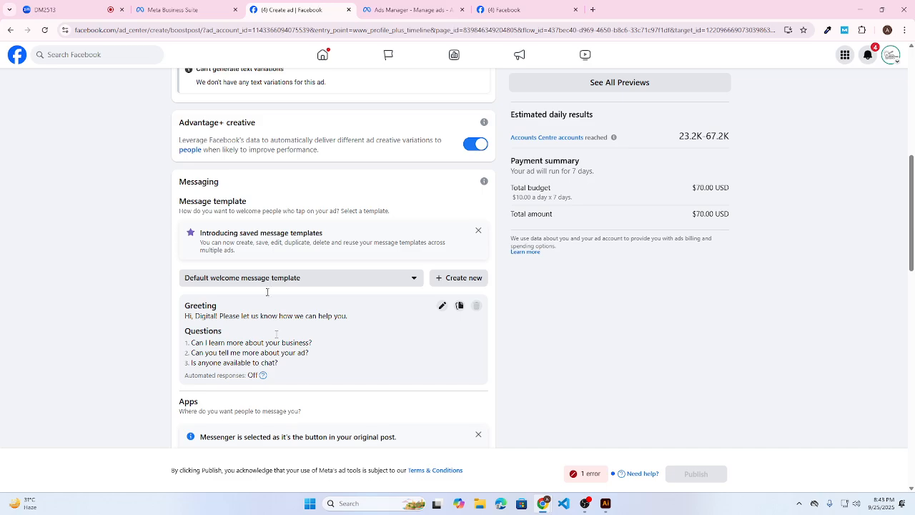
left_click(25, 63)
left_click(498, 89)
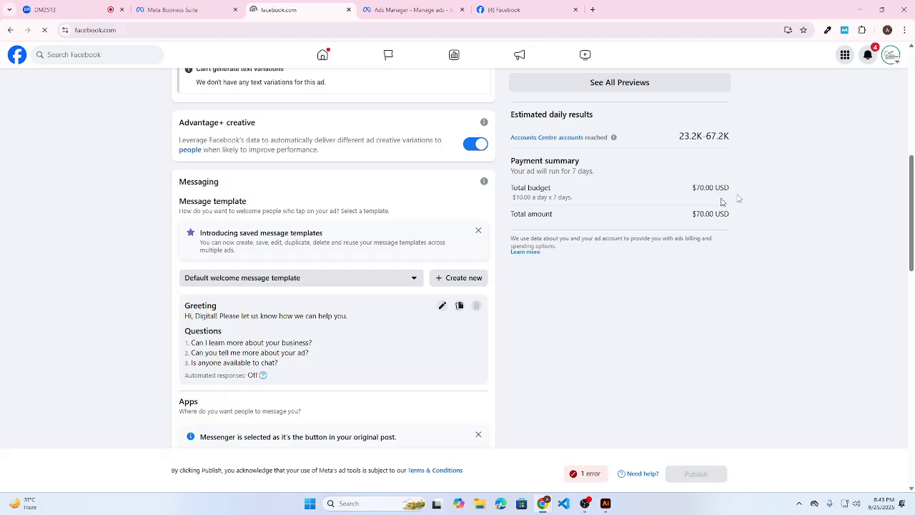
left_click(889, 56)
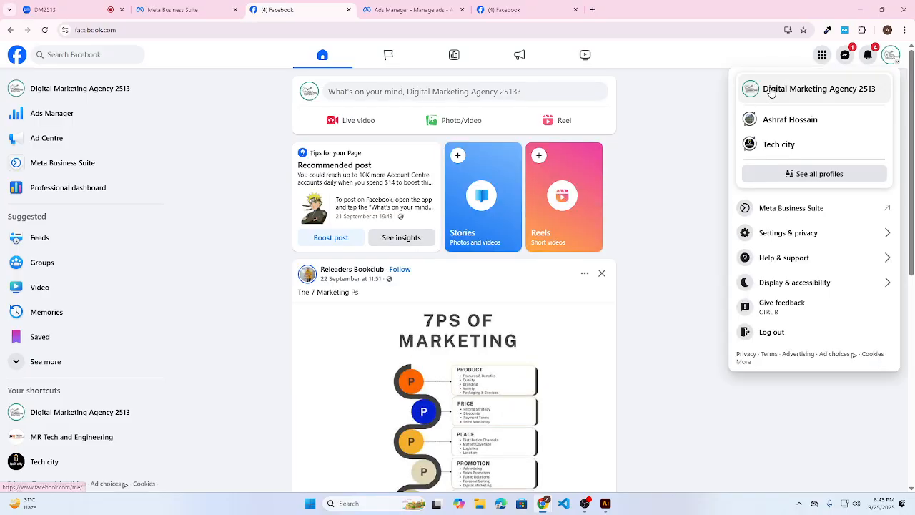
left_click(772, 90)
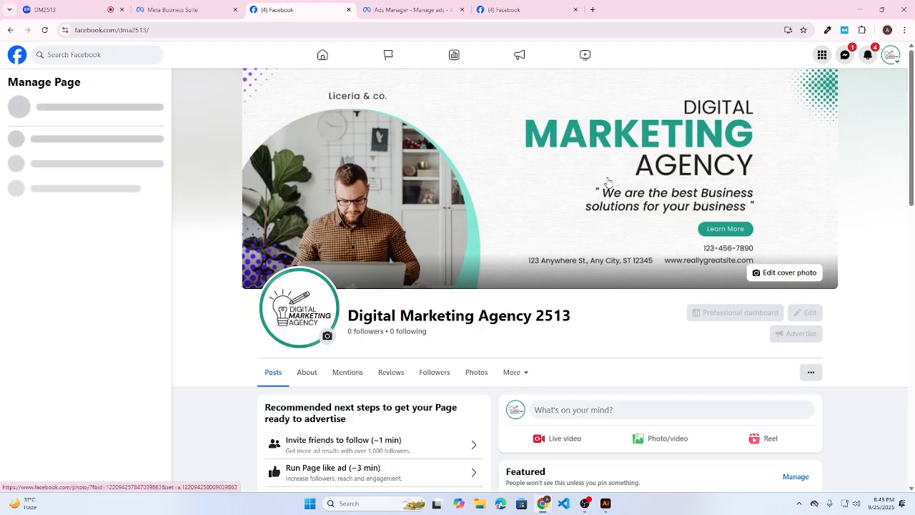
scroll(596, 251, "down", 10)
scroll(594, 252, "up", 2)
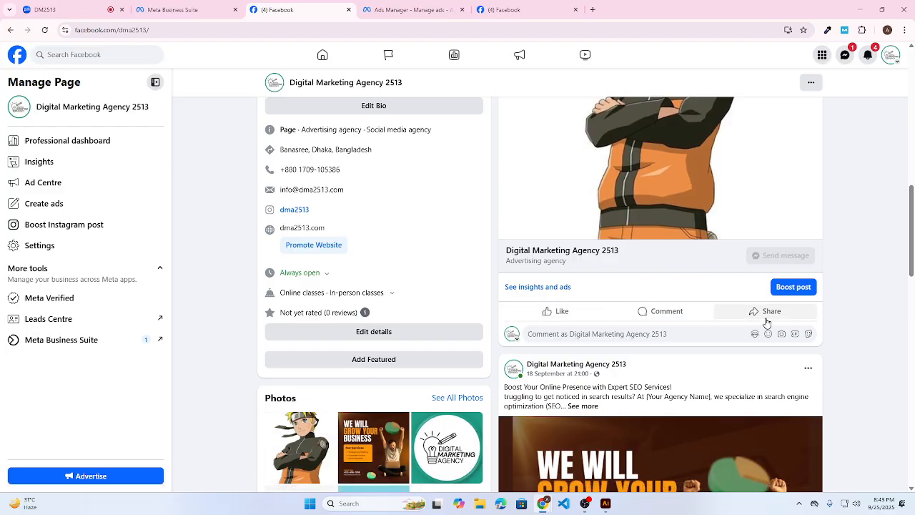
left_click(454, 12)
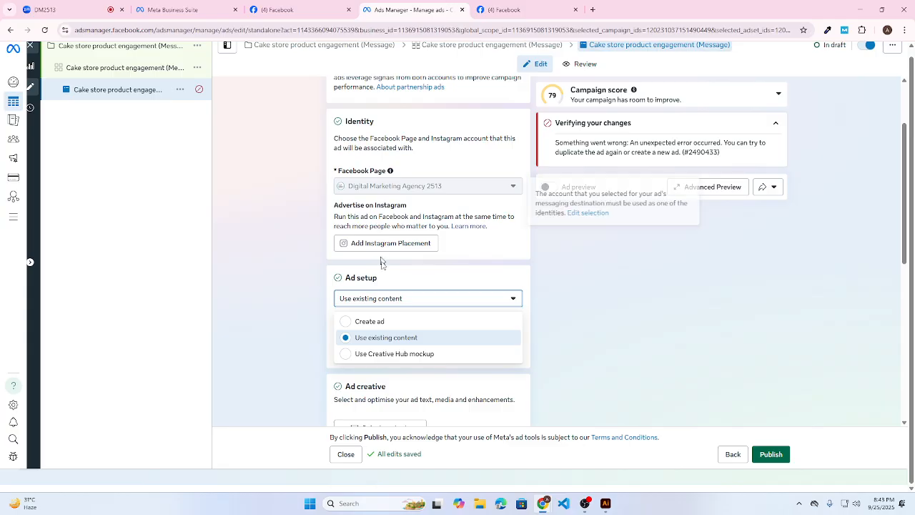
Step: Set the ad setup to Create ad
left_click(381, 299)
left_click(381, 299)
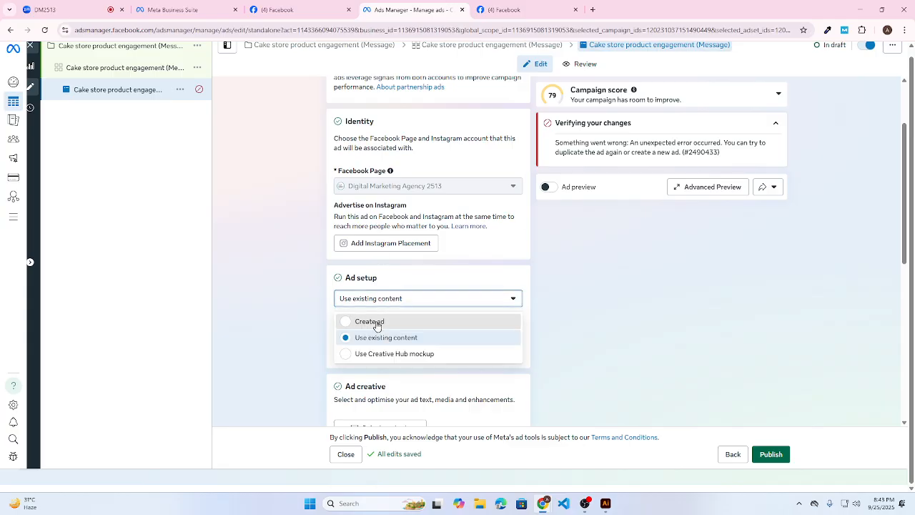
left_click(376, 322)
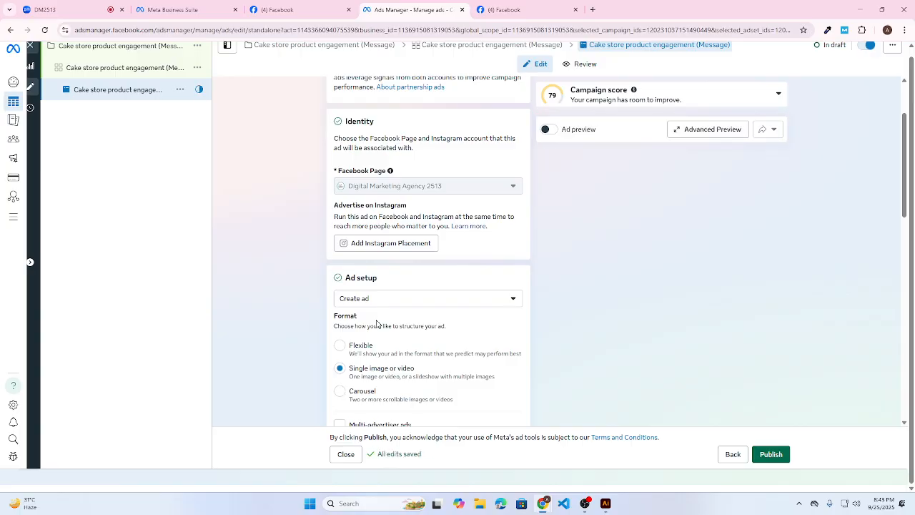
Step: Turn on the ad preview
scroll(378, 323, "down", 1)
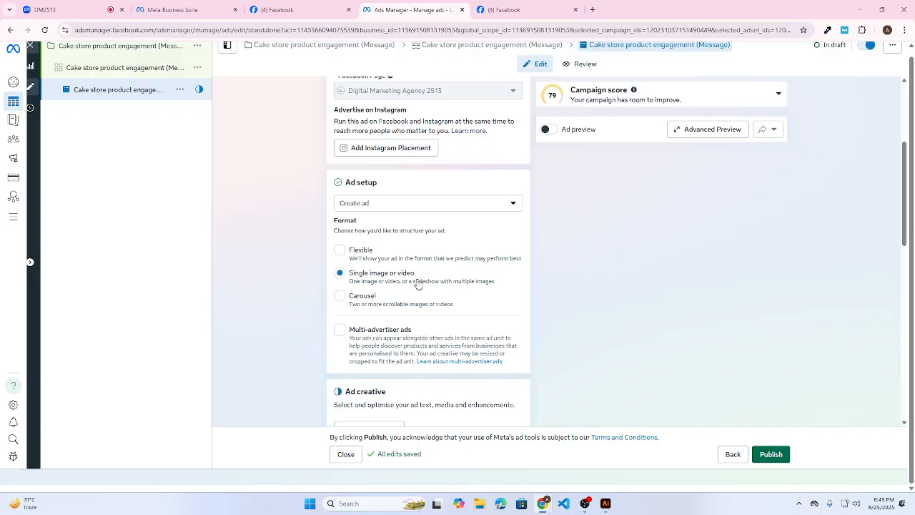
scroll(418, 284, "down", 2)
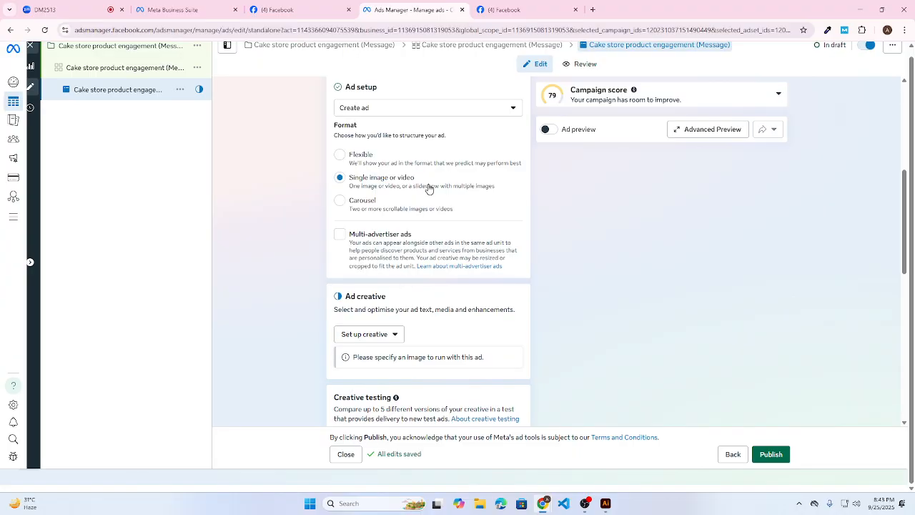
left_click(550, 129)
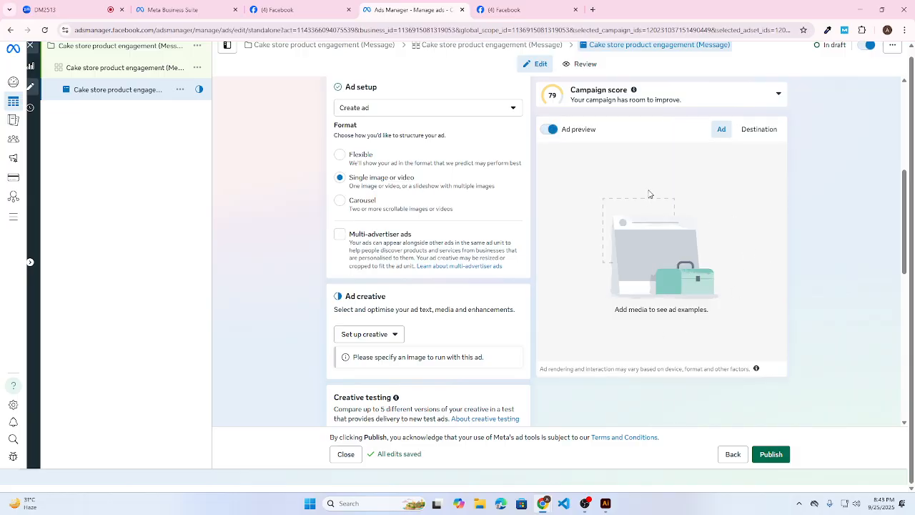
scroll(388, 255, "down", 2)
left_click(363, 238)
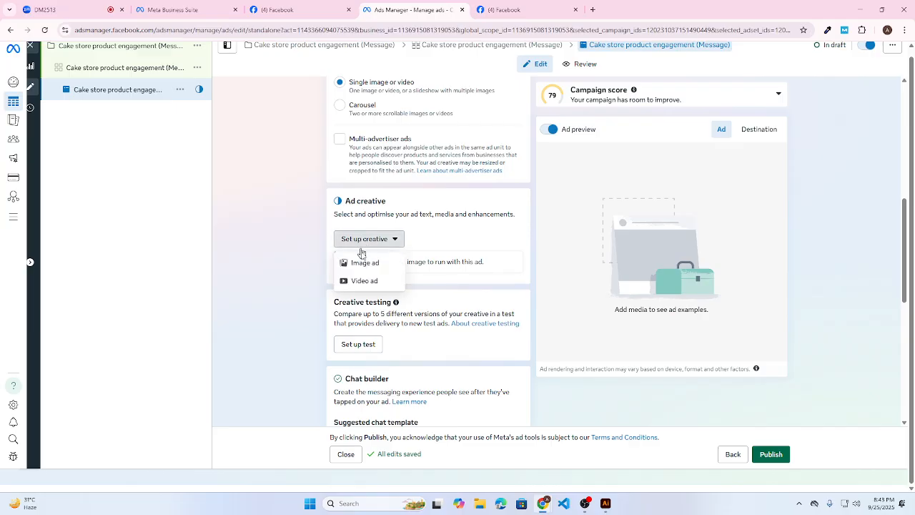
left_click(373, 263)
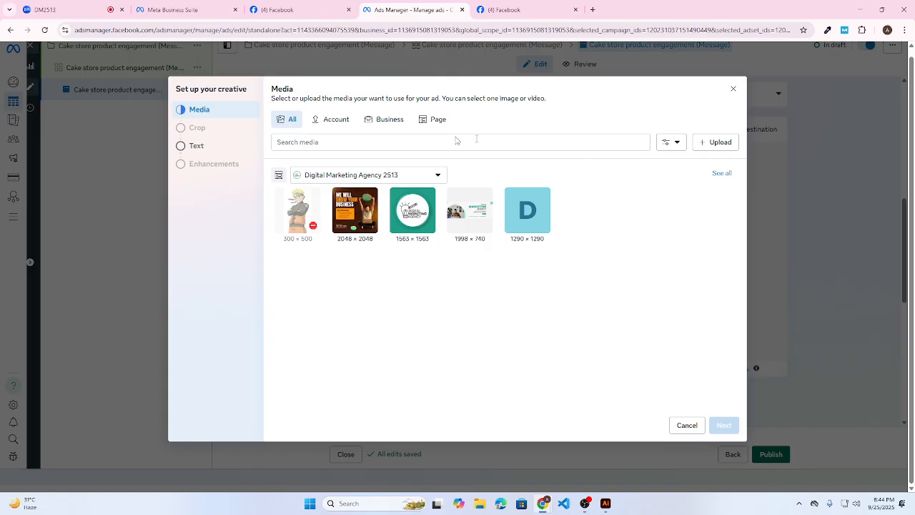
left_click(709, 143)
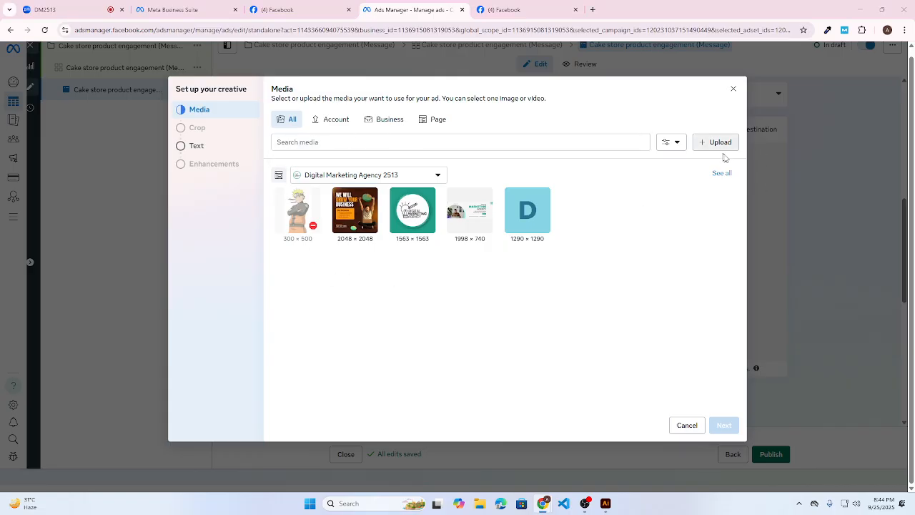
left_click(164, 92)
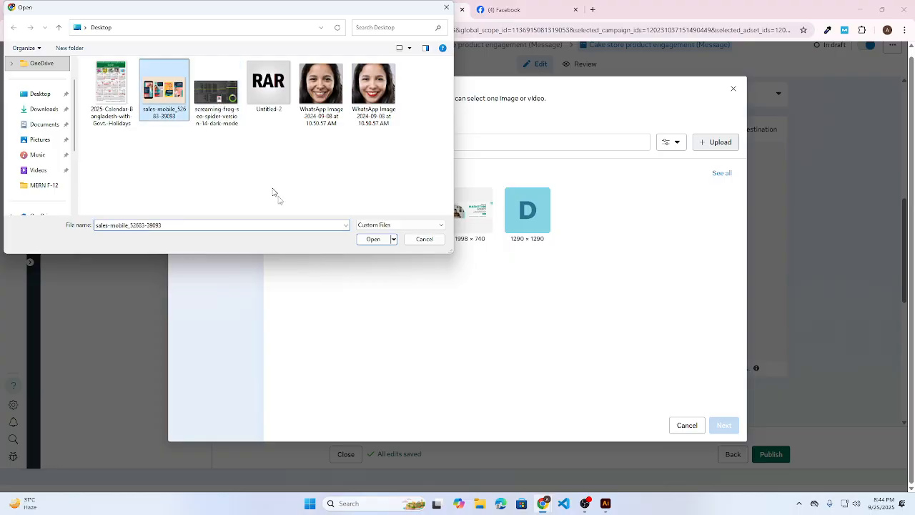
left_click(383, 238)
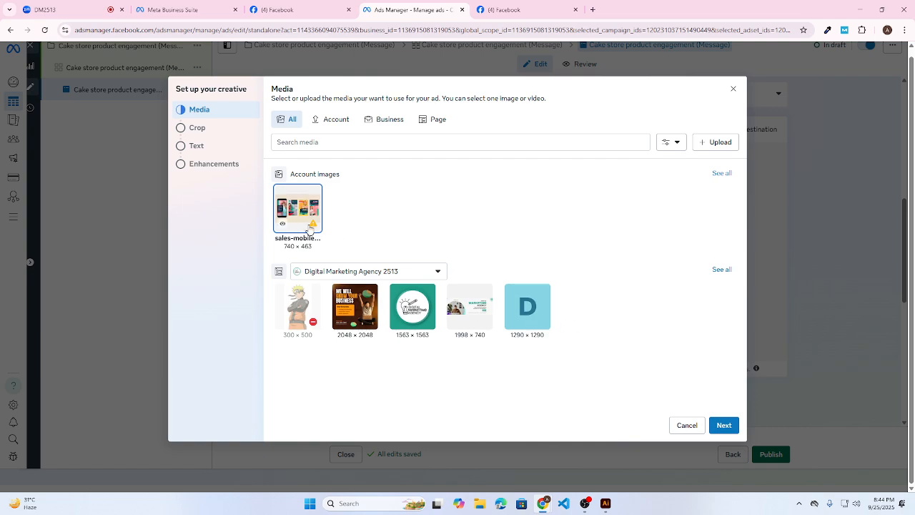
Step: Keep the uploaded image and its default placement crops, and continue to the ad text
mouse_move(313, 227)
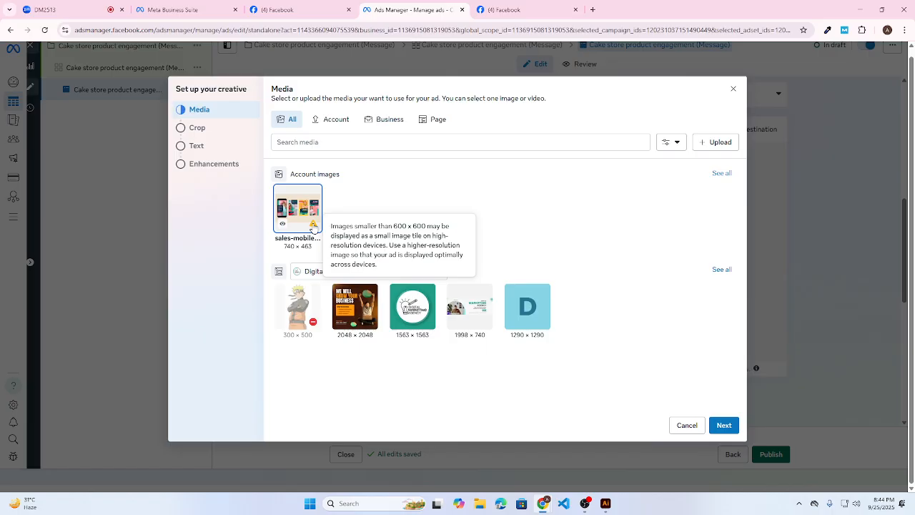
left_click(724, 425)
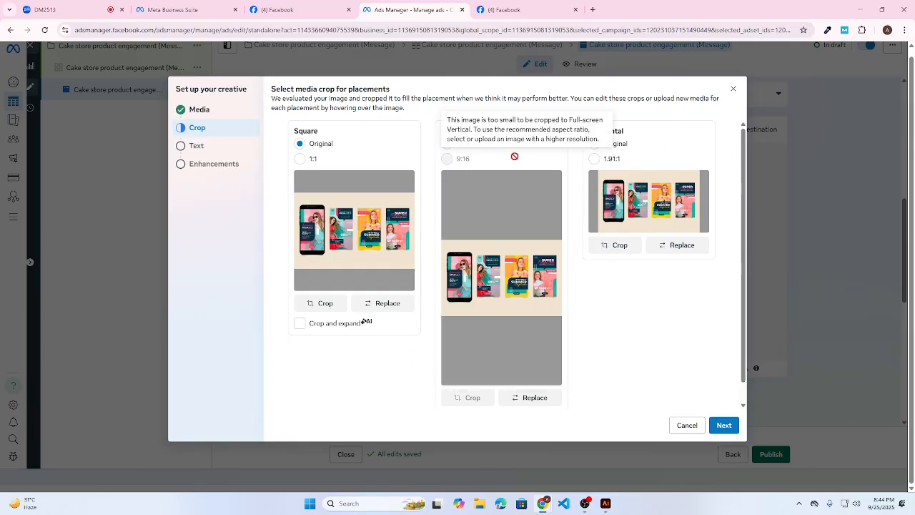
left_click(723, 425)
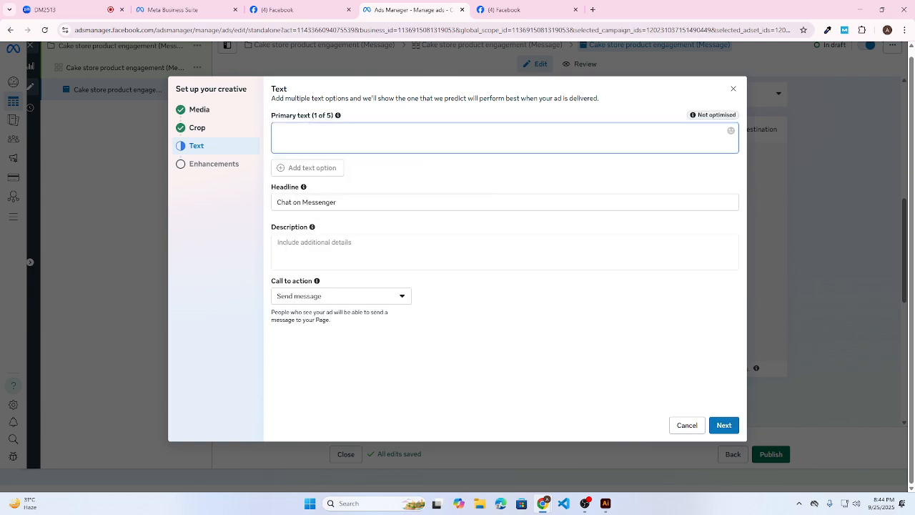
Step: Enter "Buy now best offer" as the ad's primary text and start a new line below it
left_click(326, 202)
left_click(330, 259)
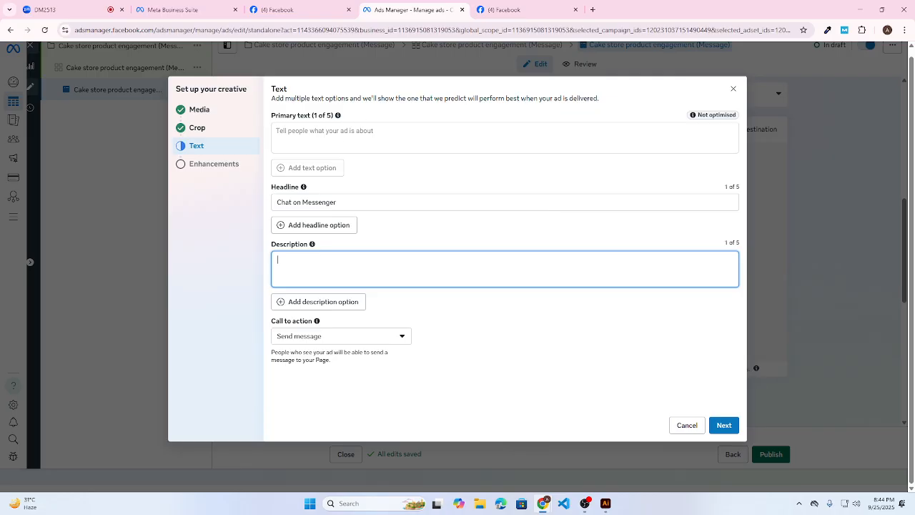
left_click(341, 138)
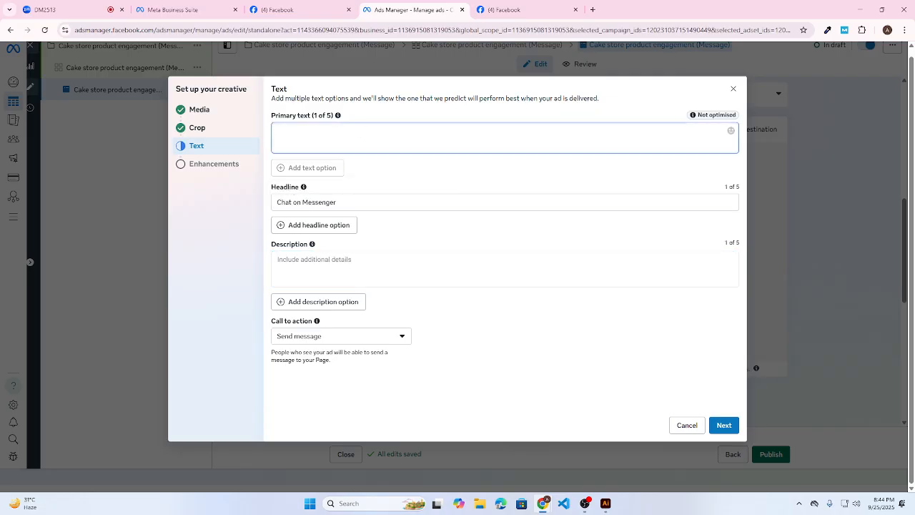
type("Buy now best offer")
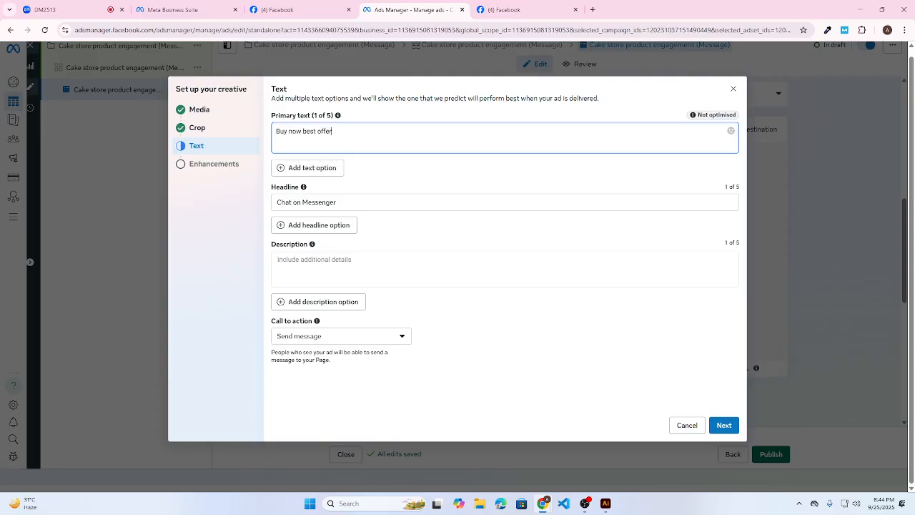
key("ctrl+a")
key("BackSpace")
key("ctrl+z")
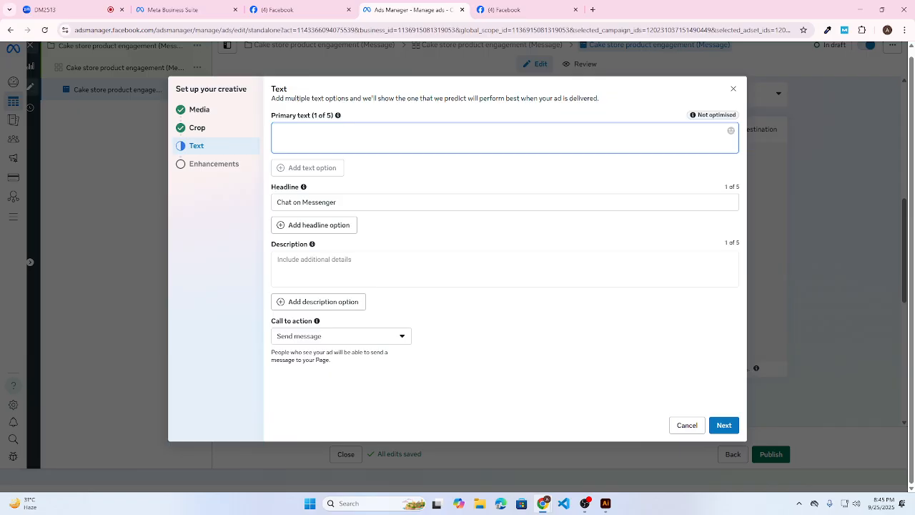
key("Return")
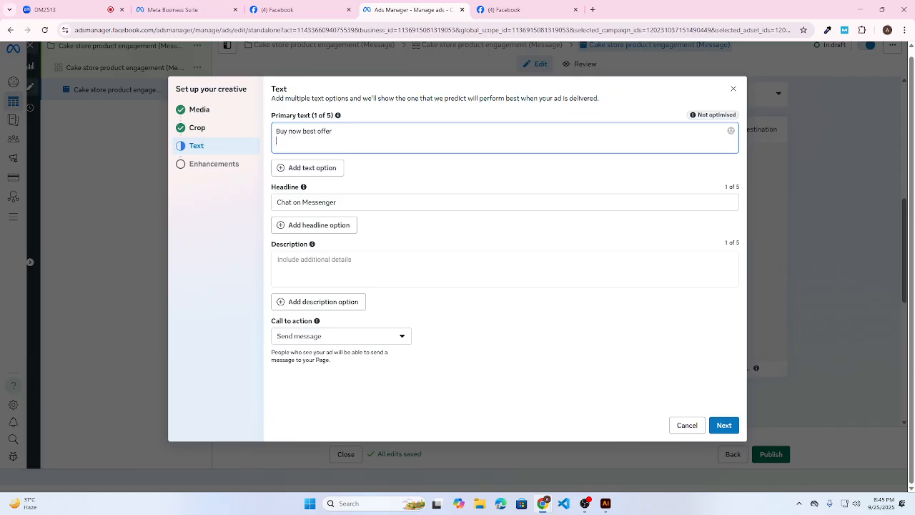
Step: Copy the text of the page's latest post from the Facebook page in the other tab
left_click(525, 9)
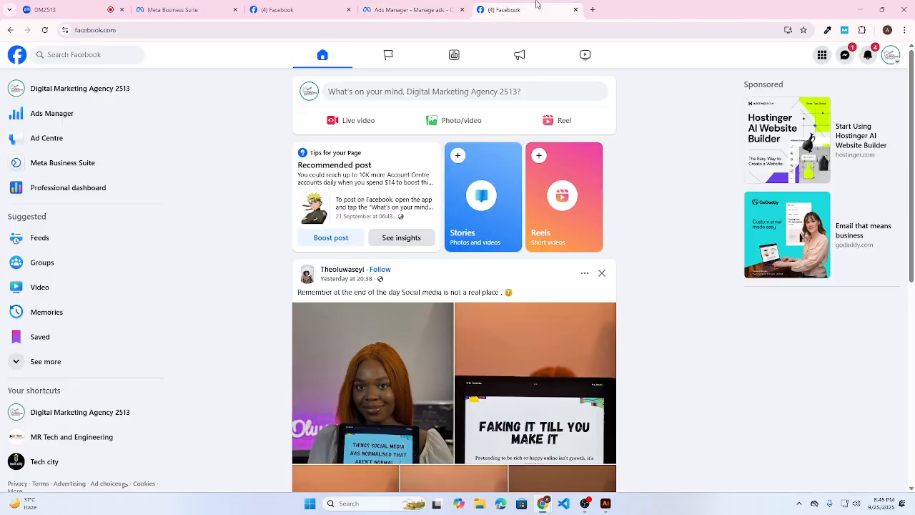
left_click(890, 55)
left_click(801, 89)
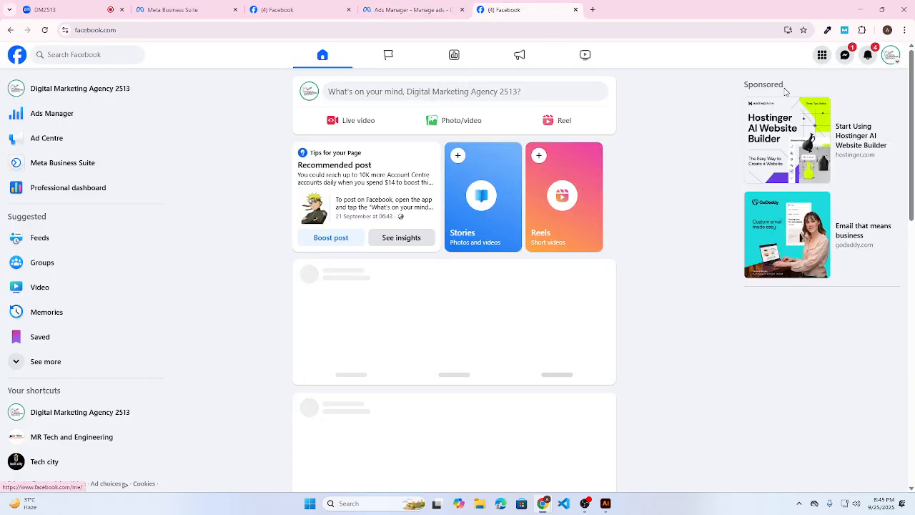
scroll(565, 279, "down", 5)
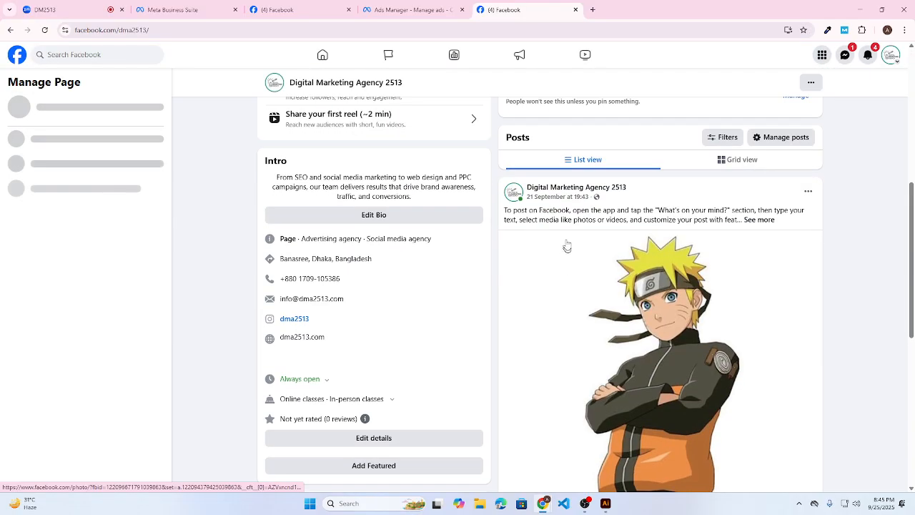
left_click(764, 221)
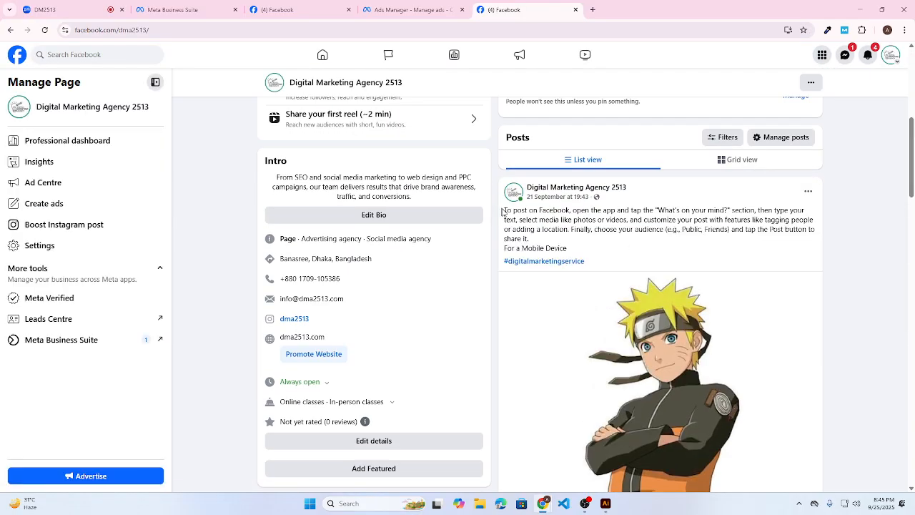
left_click_drag(498, 213, 575, 248)
key("ctrl+c")
scroll(575, 248, "down", 4)
left_click(407, 9)
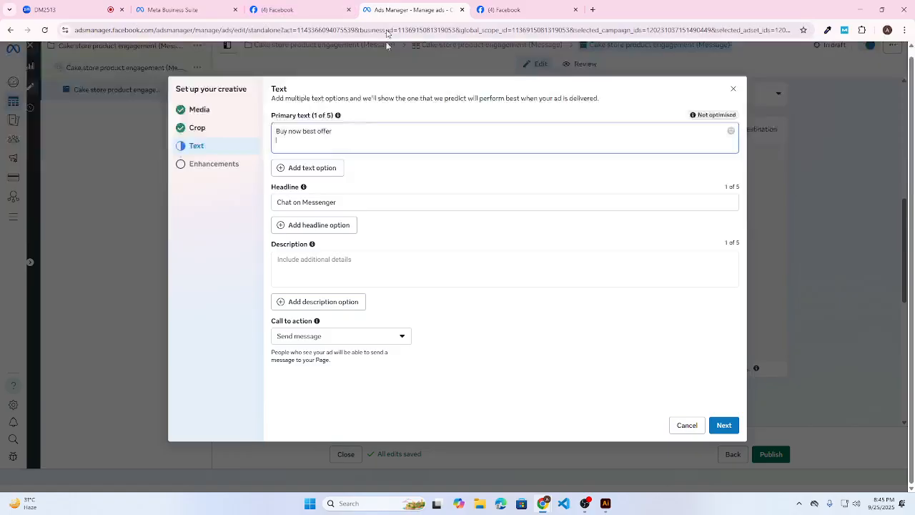
Step: Paste the copied post text into the primary text on the new line
key("ctrl+a")
left_click(329, 143)
key("Return")
key("ctrl+v")
Step: Set the headline to "Buy now best offer" by copying it from the primary text
triple_click(302, 216)
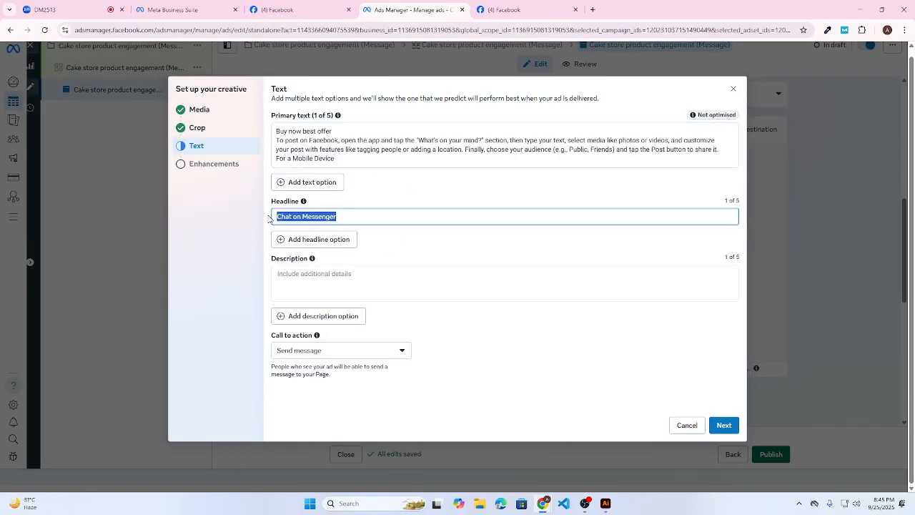
left_click(336, 132)
left_click_drag(336, 132, 266, 130)
key("ctrl+c")
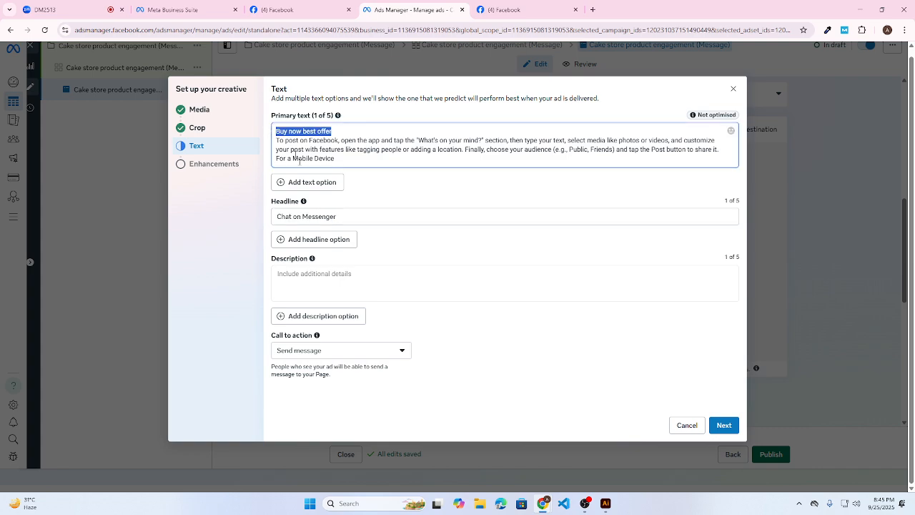
left_click_drag(368, 217, 276, 217)
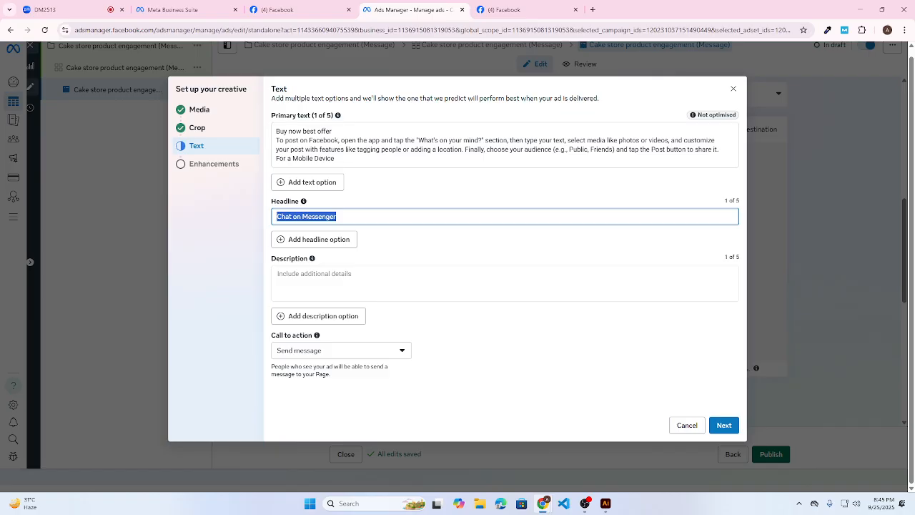
key("ctrl+v")
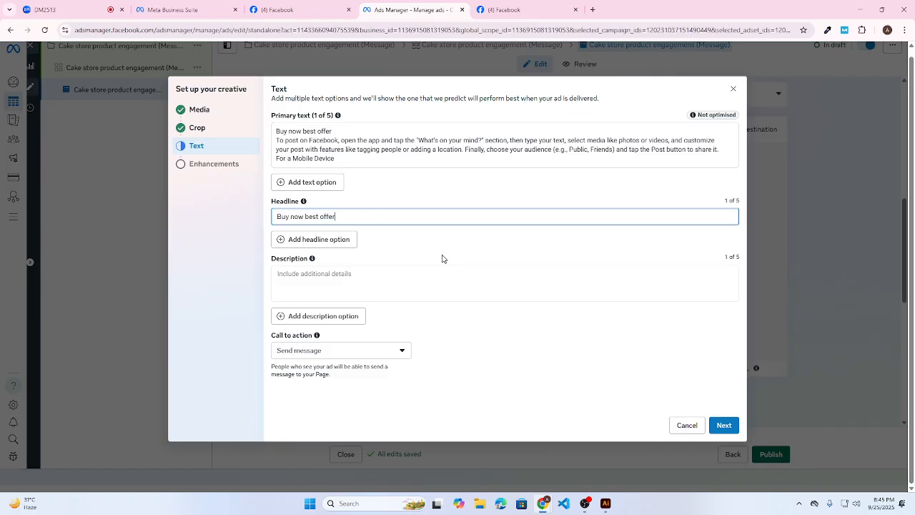
Step: Copy the post's first two sentences from the primary text and paste them as the description
left_click_drag(348, 159, 272, 144)
left_click(333, 132)
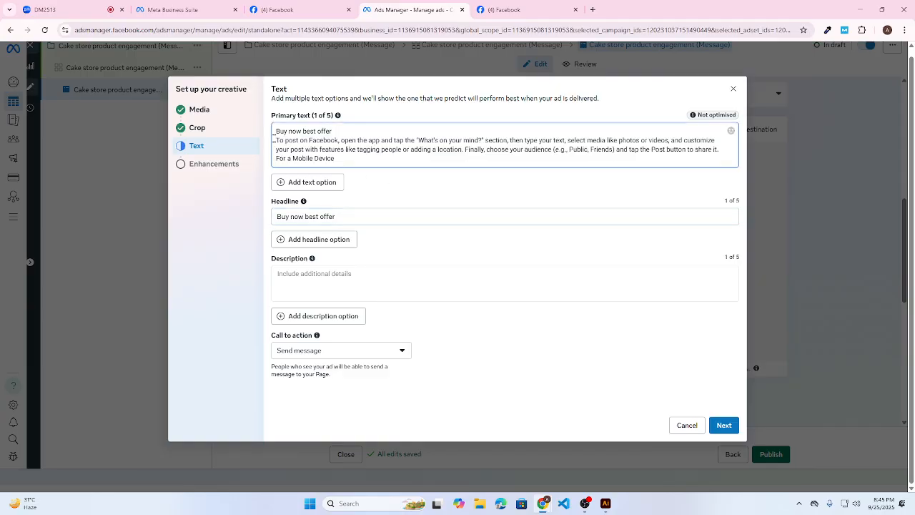
left_click(267, 139)
left_click_drag(465, 150, 276, 140)
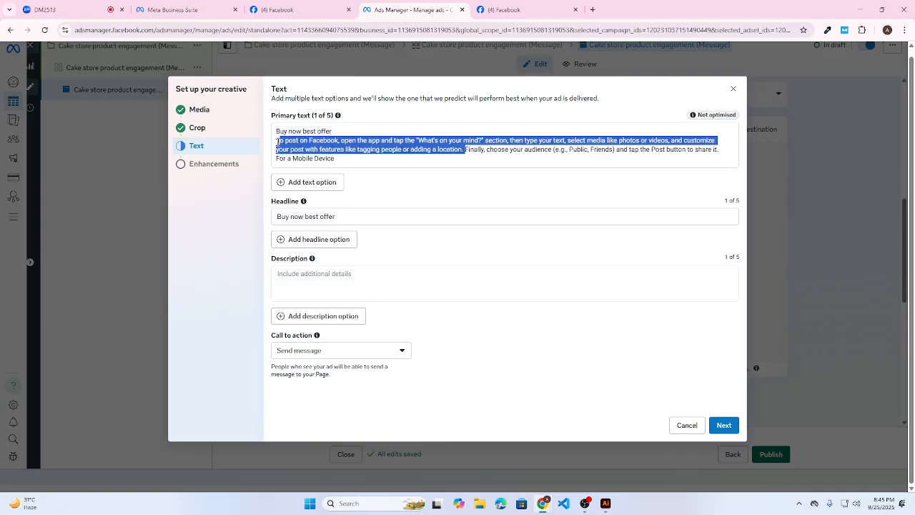
left_click(429, 282)
type("To post on Facebook, open the app and tap the \\\"What's on your mind?\\\" section, then type your text, select media like photos or videos, and customize your post with features like tagging people or adding a location.")
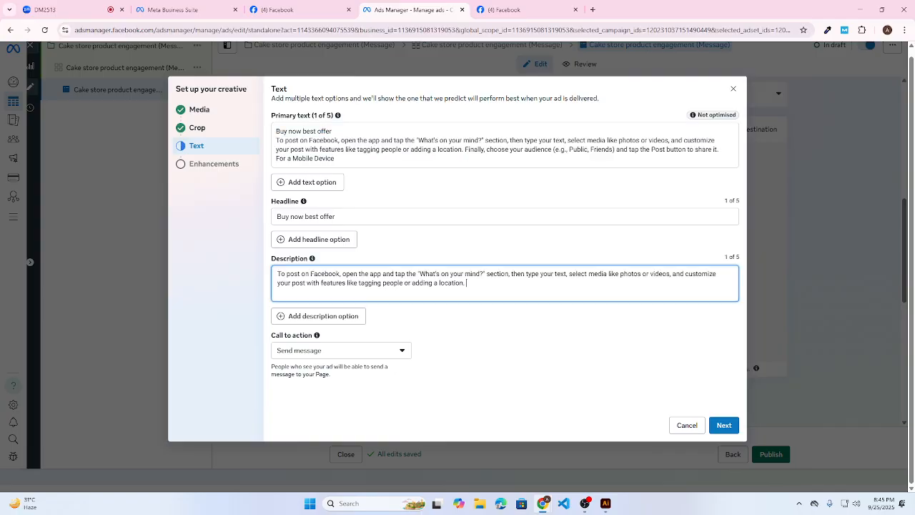
Step: Keep Send message as the call to action and finish the creative with the default enhancements
left_click(294, 350)
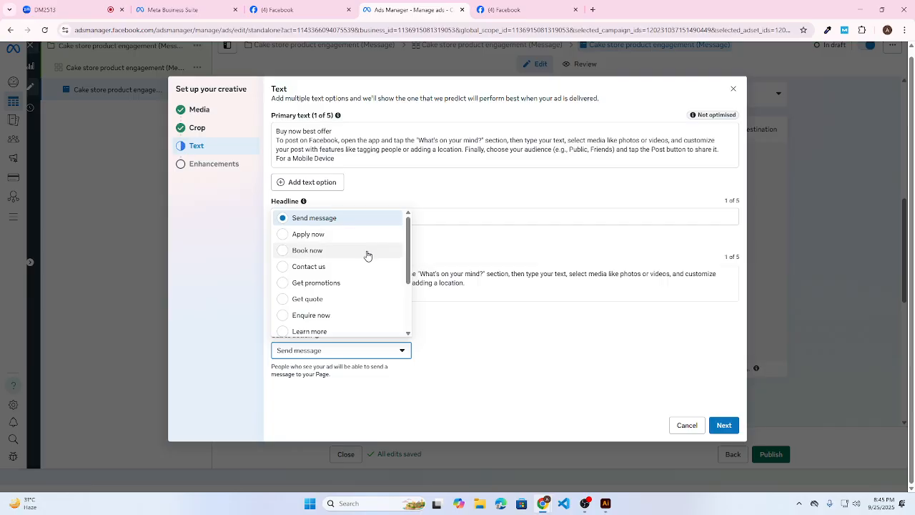
left_click(338, 221)
left_click(724, 424)
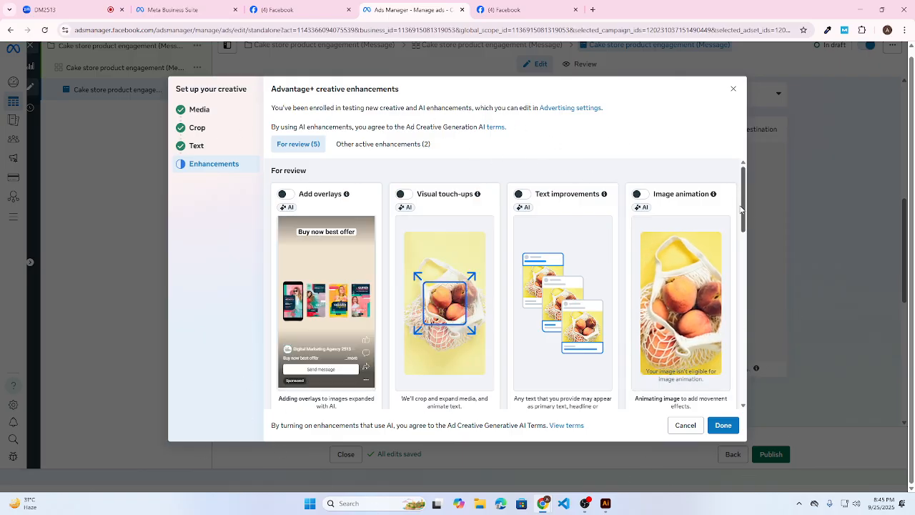
left_click_drag(746, 300, 753, 429)
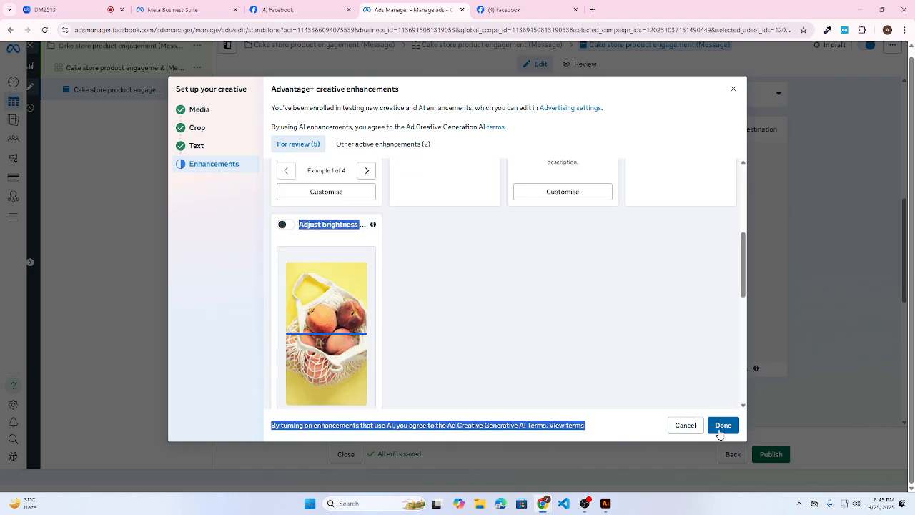
left_click(720, 432)
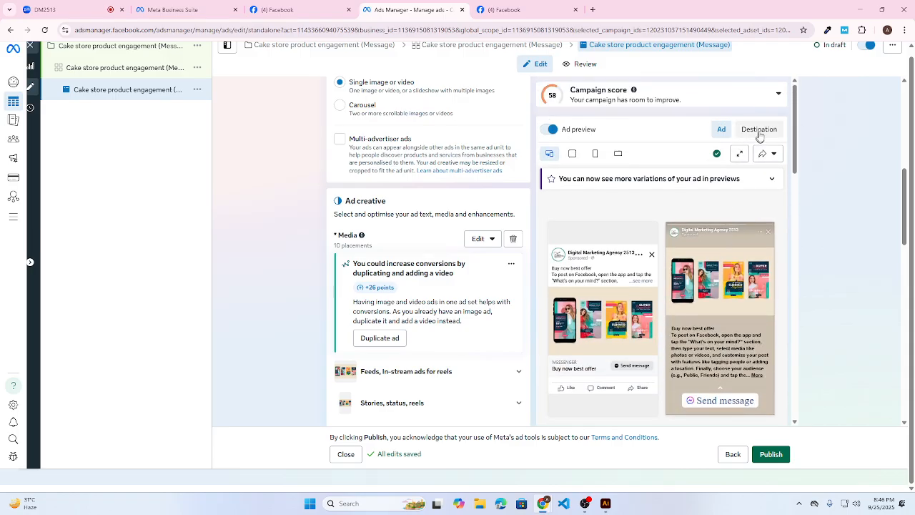
Step: Open the advanced preview and browse how the ad appears across placements
left_click(739, 153)
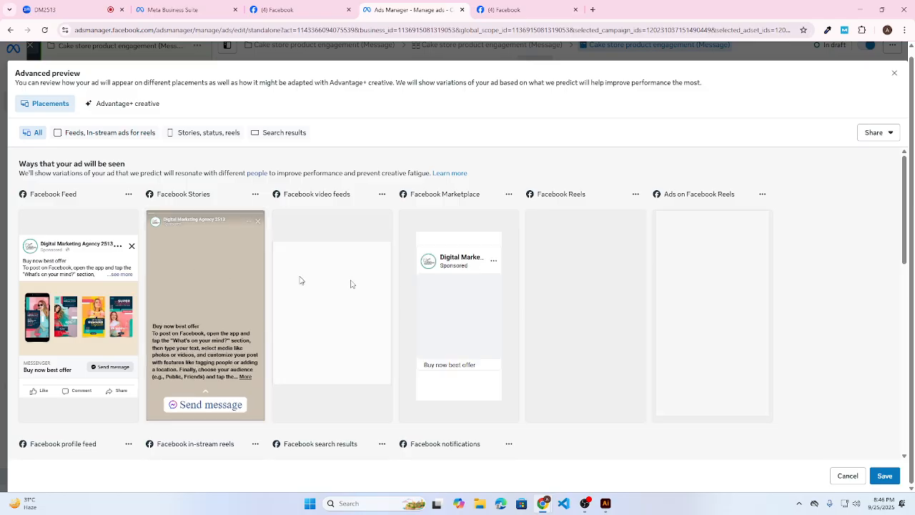
scroll(165, 284, "down", 4)
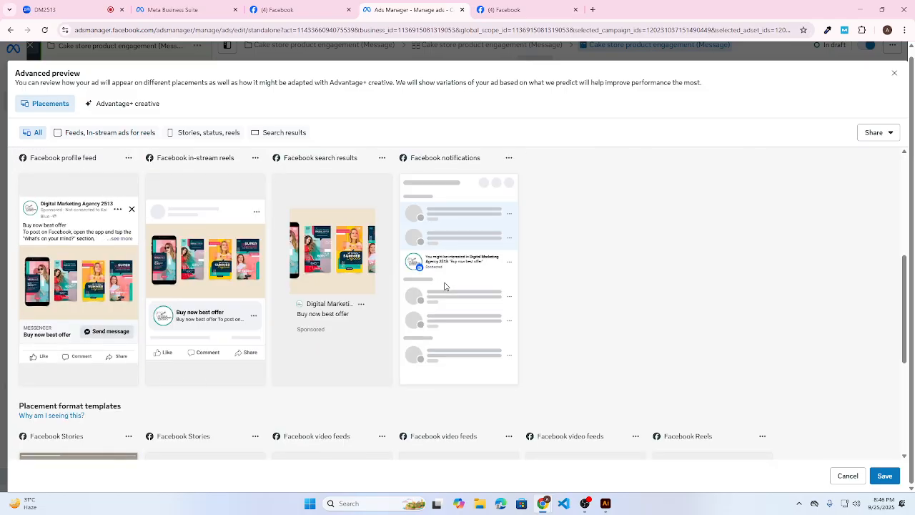
scroll(444, 285, "down", 3)
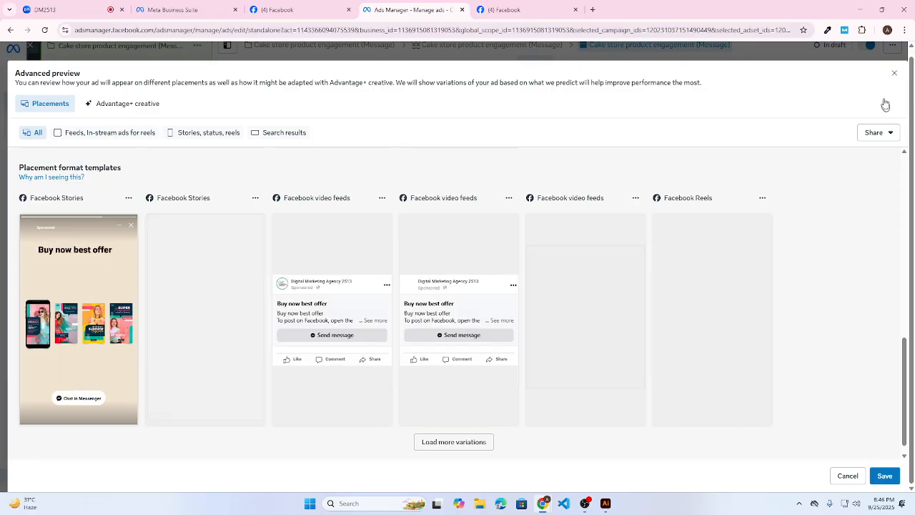
key("Escape")
Step: Scroll through the remaining ad settings, including chat builder and tracking, and close the ad editor
scroll(475, 322, "down", 5)
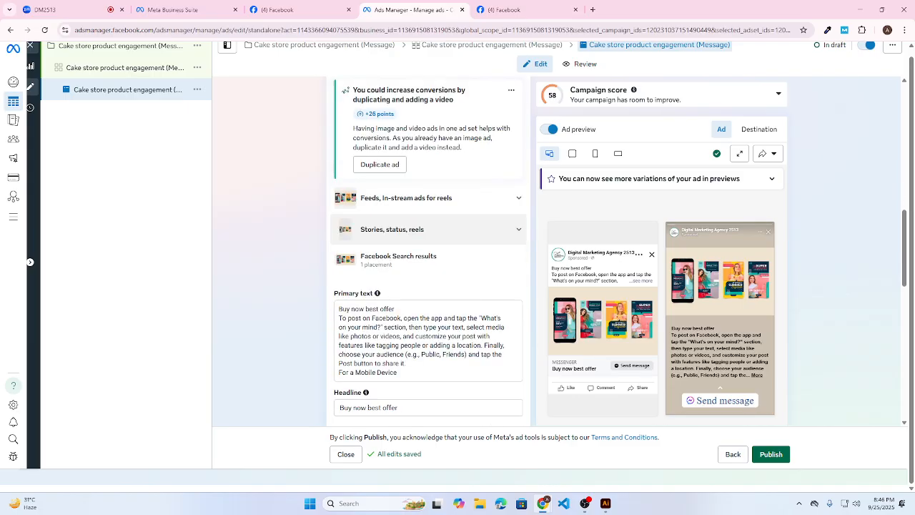
scroll(480, 332, "down", 2)
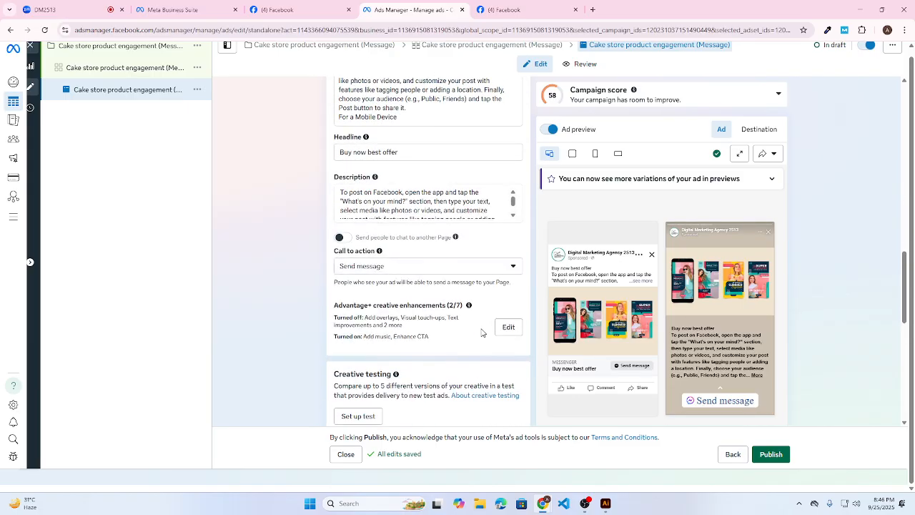
scroll(419, 276, "down", 2)
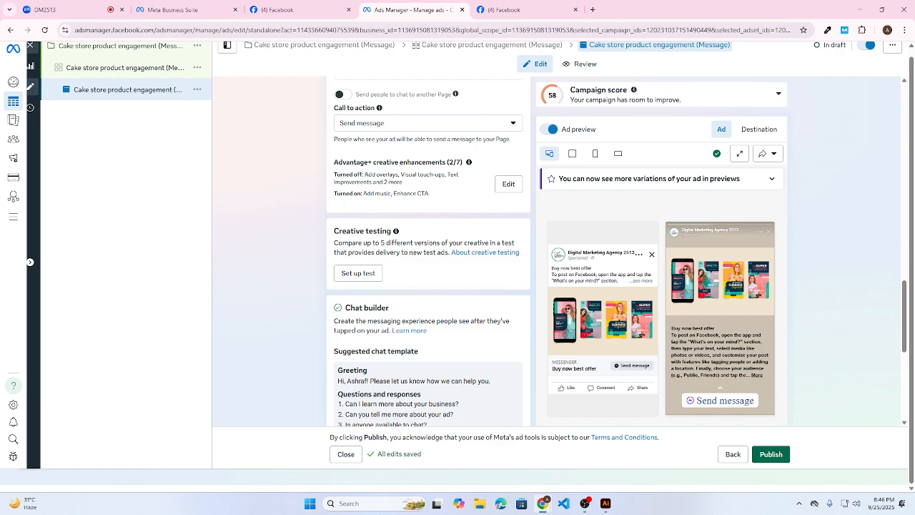
scroll(428, 257, "down", 2)
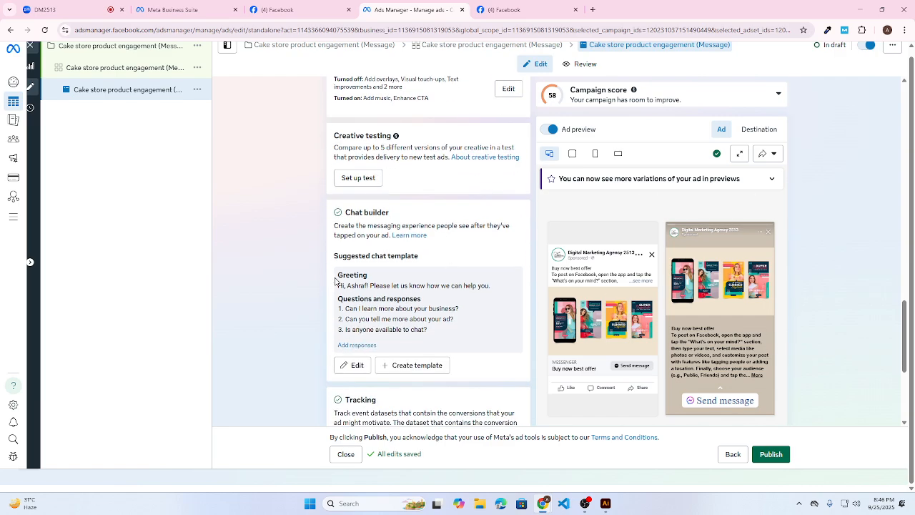
scroll(390, 284, "down", 3)
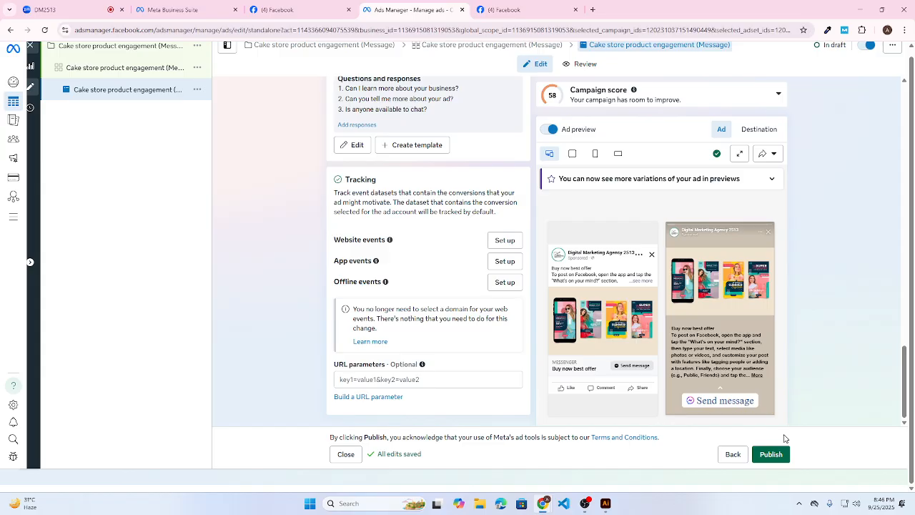
scroll(200, 202, "up", 2)
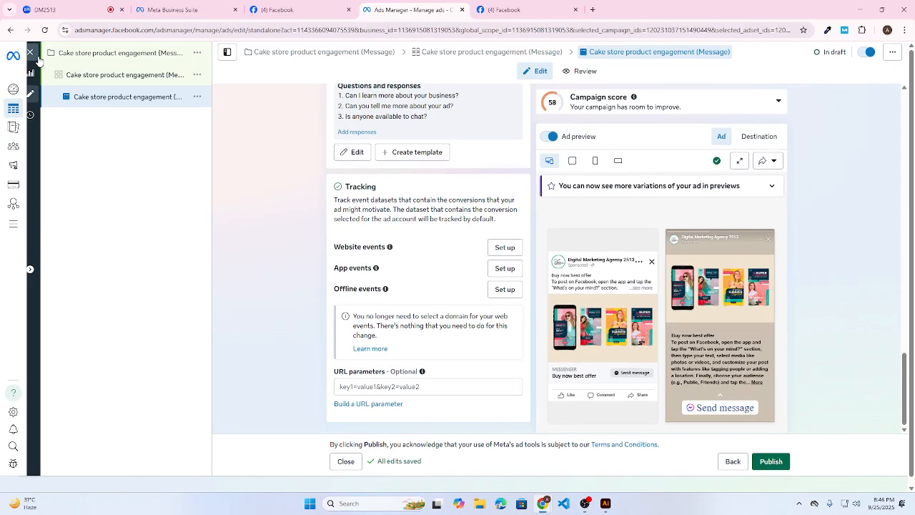
left_click(32, 53)
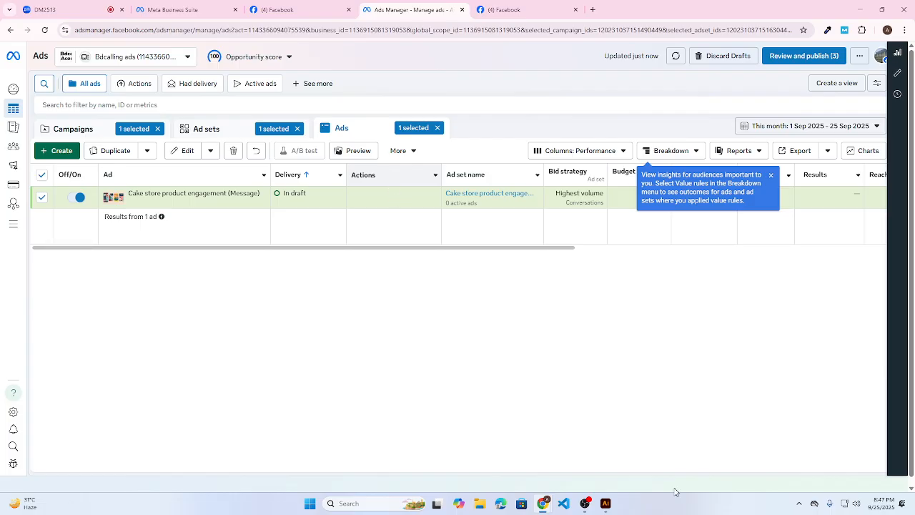
Step: Switch to Illustrator and close the untitled diagram document without saving
left_click(605, 503)
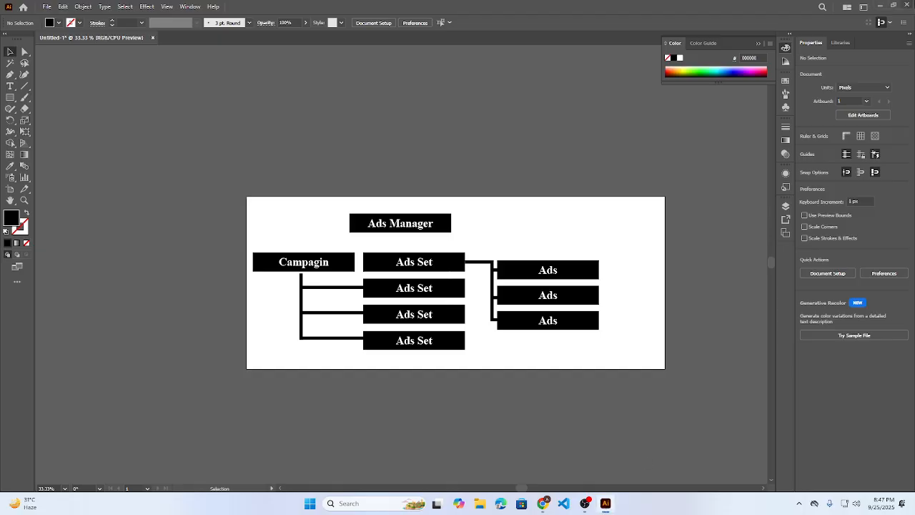
left_click(906, 6)
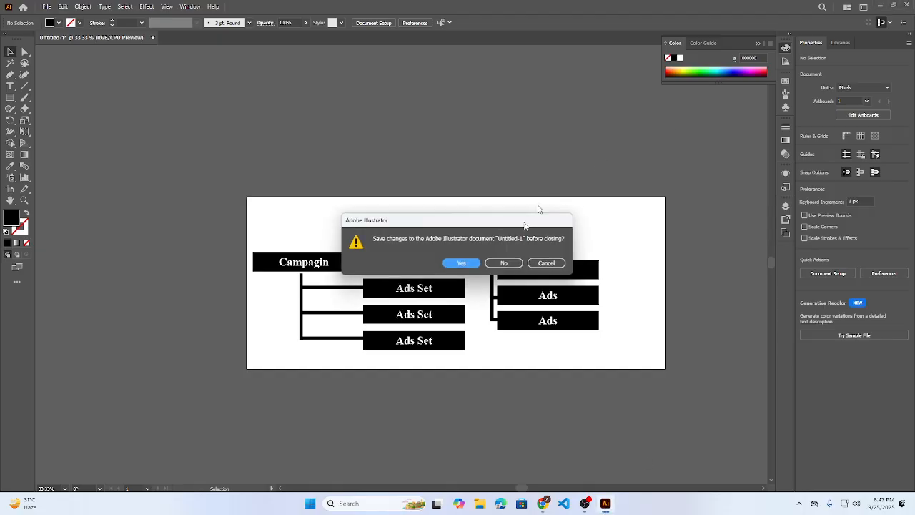
left_click(502, 263)
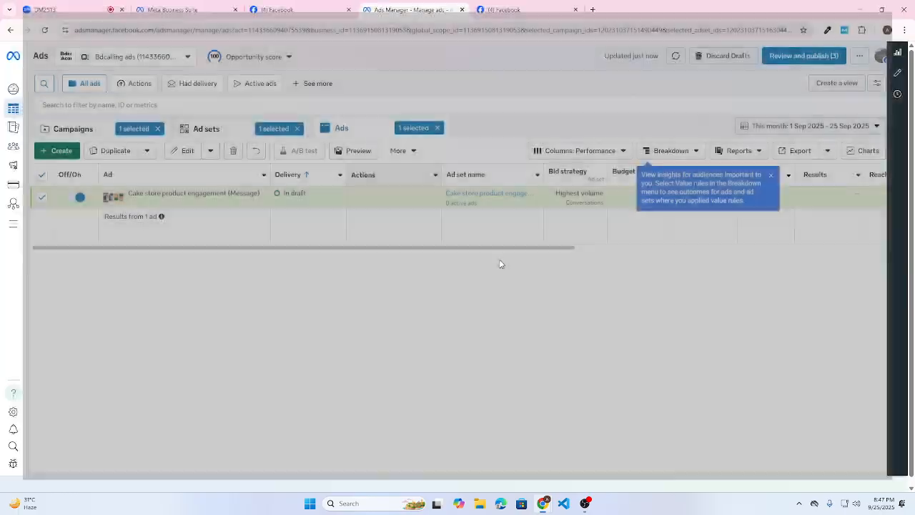